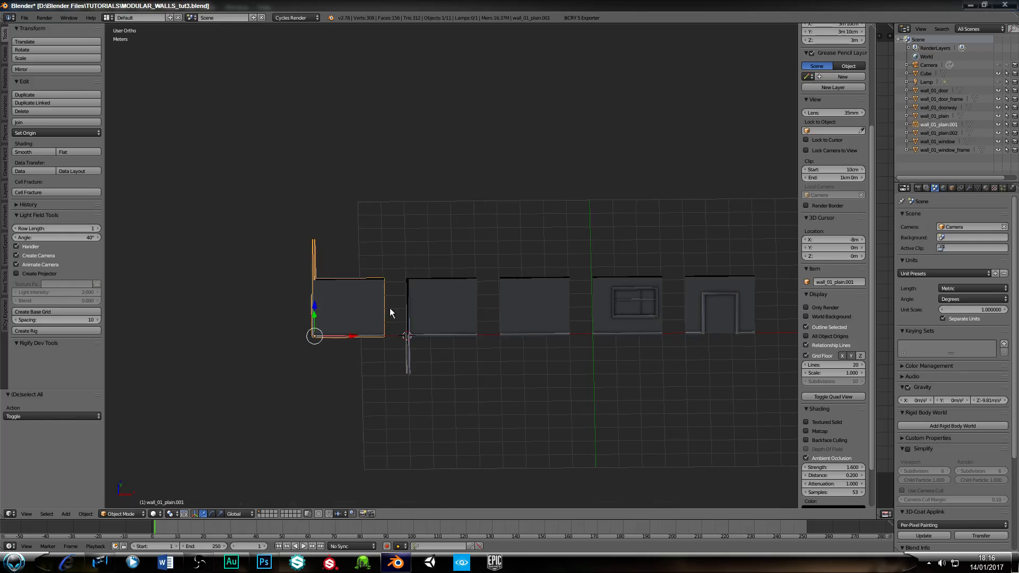
# Step: Examine the corner, plain and window wall pieces in the row by selecting each one in turn
pyautogui.rightClick(378, 310)
pyautogui.rightClick(422, 310)
pyautogui.rightClick(378, 311)
pyautogui.rightClick(395, 311)
pyautogui.rightClick(372, 312)
pyautogui.rightClick(417, 310)
pyautogui.rightClick(381, 313)
pyautogui.rightClick(420, 313)
pyautogui.moveTo(876, 273); pyautogui.dragTo(590, 274)
pyautogui.rightClick(365, 313)
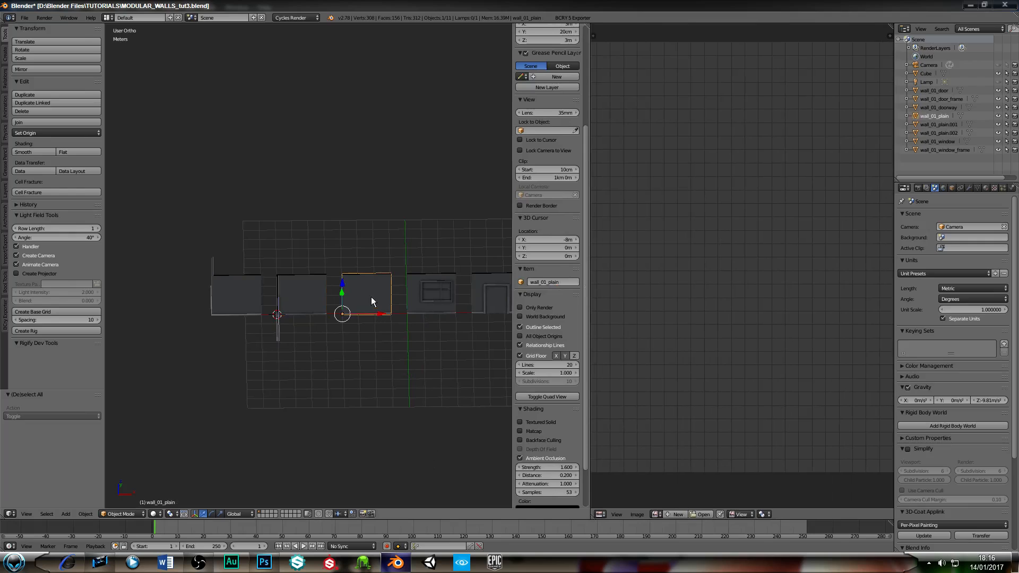
pyautogui.rightClick(428, 304)
pyautogui.keyDown('shift'); pyautogui.moveTo(434, 317); pyautogui.dragTo(353, 329, button='middle'); pyautogui.keyUp('shift')
pyautogui.rightClick(425, 300)
pyautogui.rightClick(372, 303)
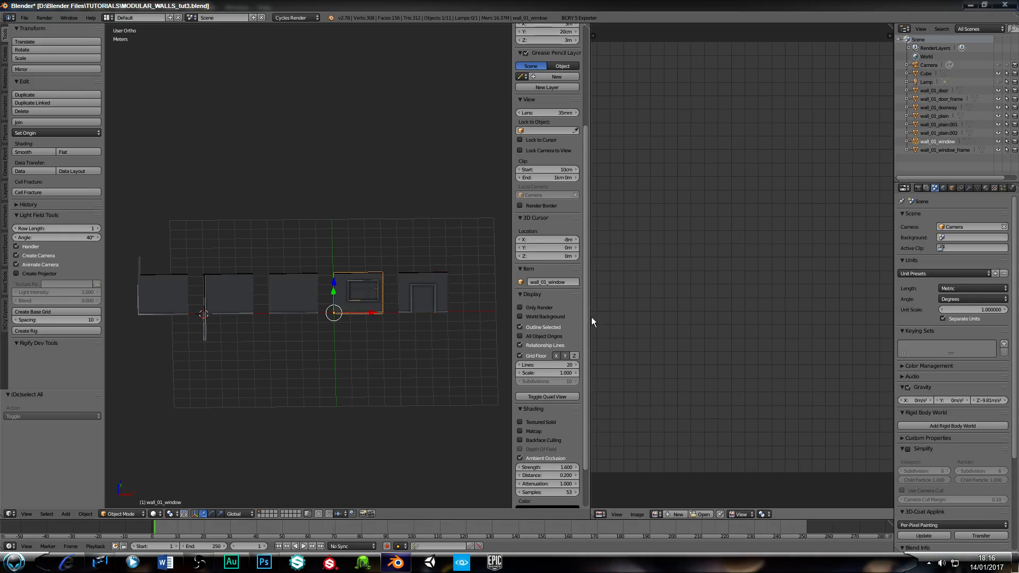
pyautogui.moveTo(589, 319); pyautogui.dragTo(878, 317)
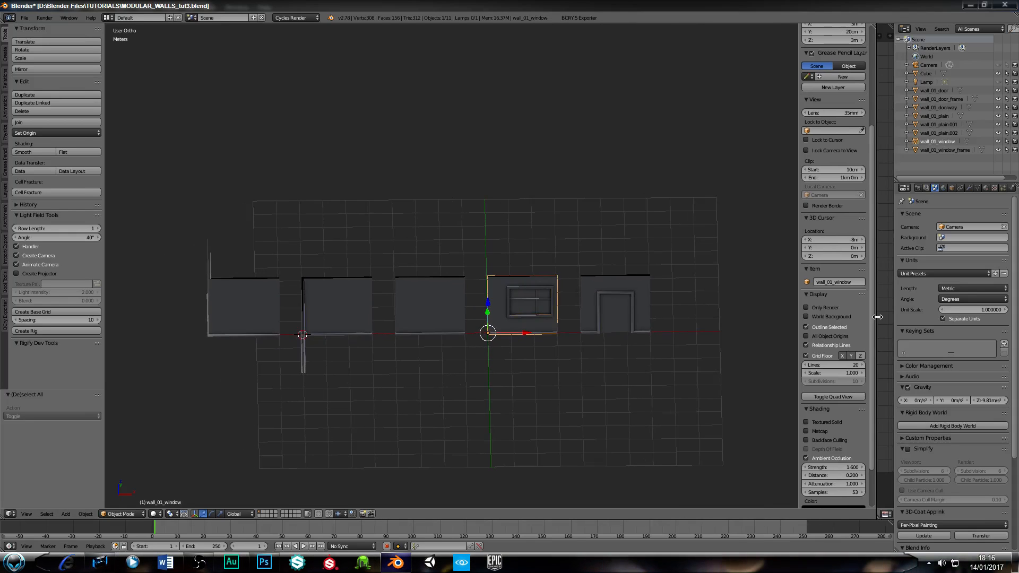
pyautogui.keyDown('shift'); pyautogui.moveTo(555, 350); pyautogui.dragTo(525, 342, button='middle'); pyautogui.keyUp('shift')
pyautogui.scroll(2, 461, 325)
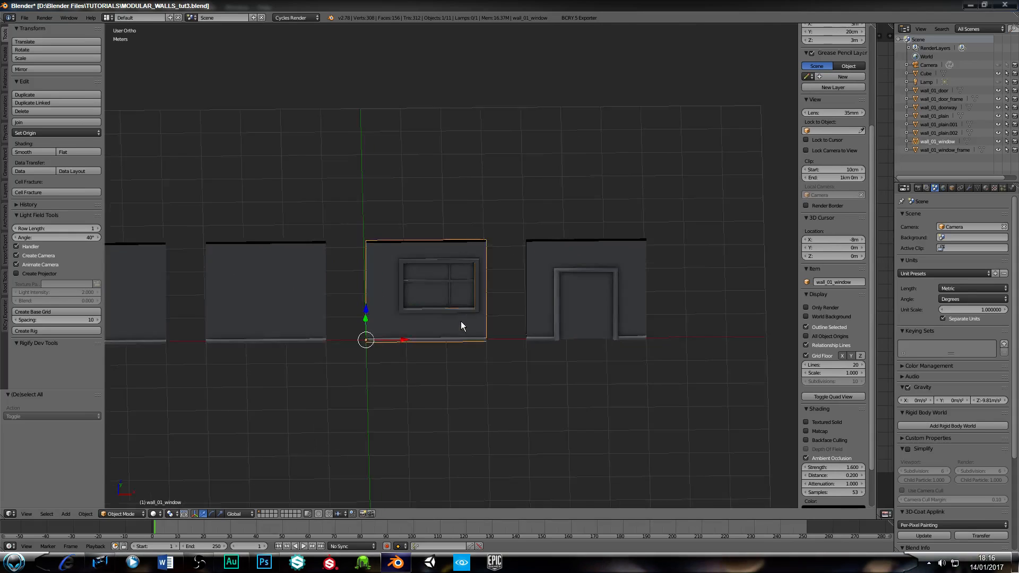
pyautogui.scroll(2, 461, 320)
pyautogui.moveTo(594, 297); pyautogui.dragTo(527, 297, button='middle')
# Step: Snap the 3D cursor to the origin of the doorway wall wall_01_doorway
pyautogui.rightClick(518, 298)
pyautogui.moveTo(448, 315); pyautogui.dragTo(489, 313, button='middle')
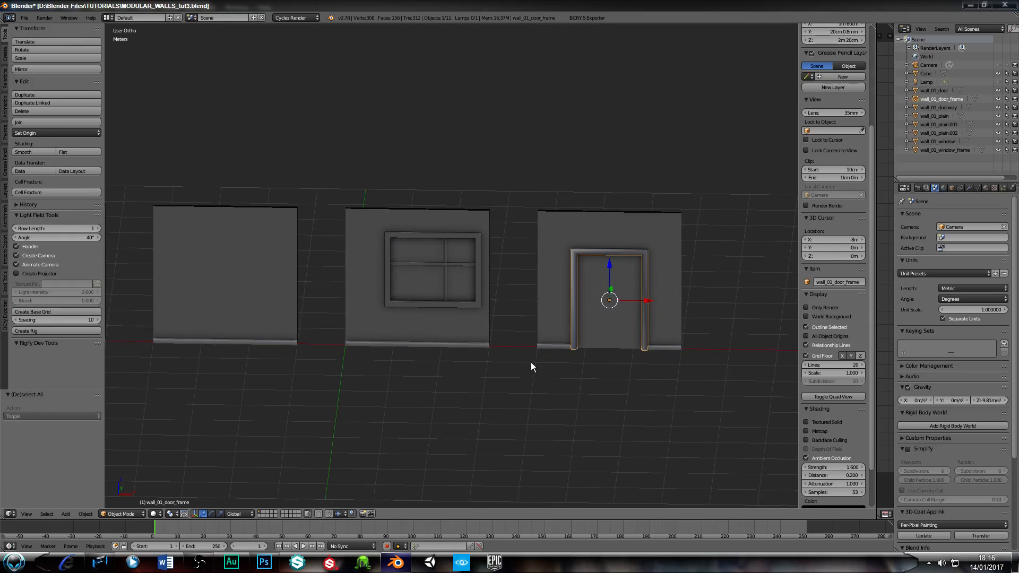
pyautogui.moveTo(511, 348); pyautogui.dragTo(435, 289, button='middle')
pyautogui.scroll(4, 438, 292)
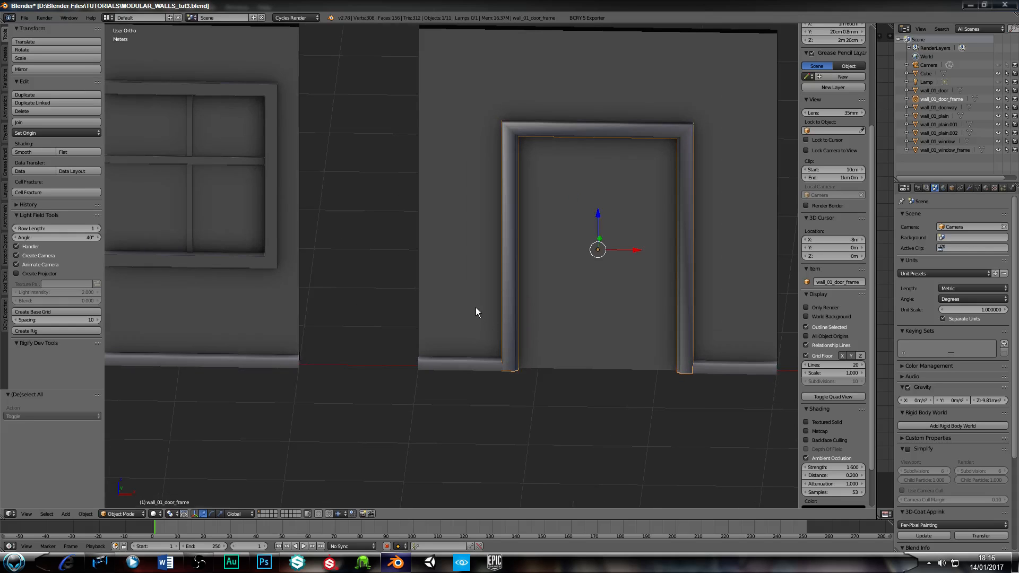
pyautogui.rightClick(451, 367)
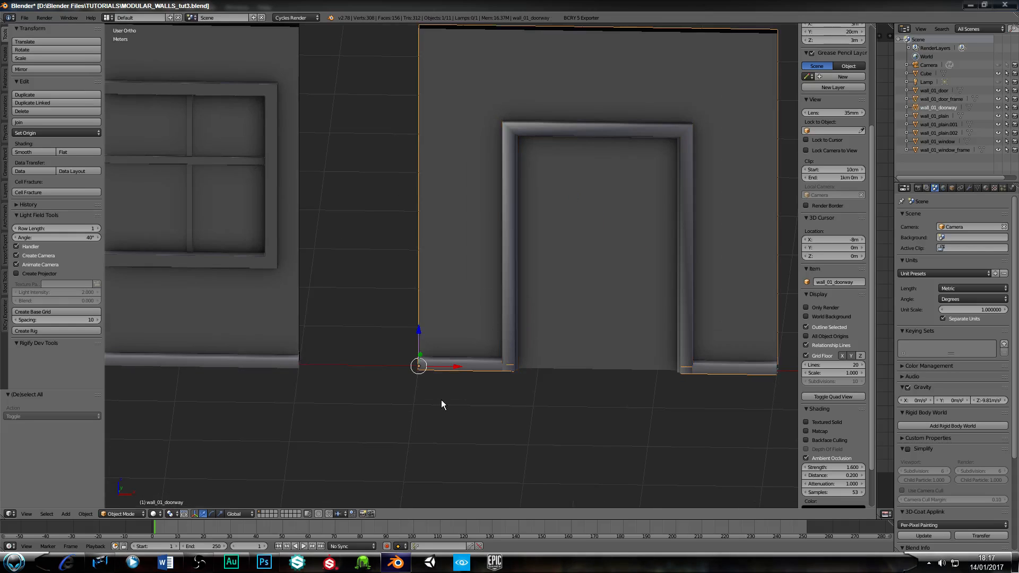
pyautogui.scroll(-2, 443, 397)
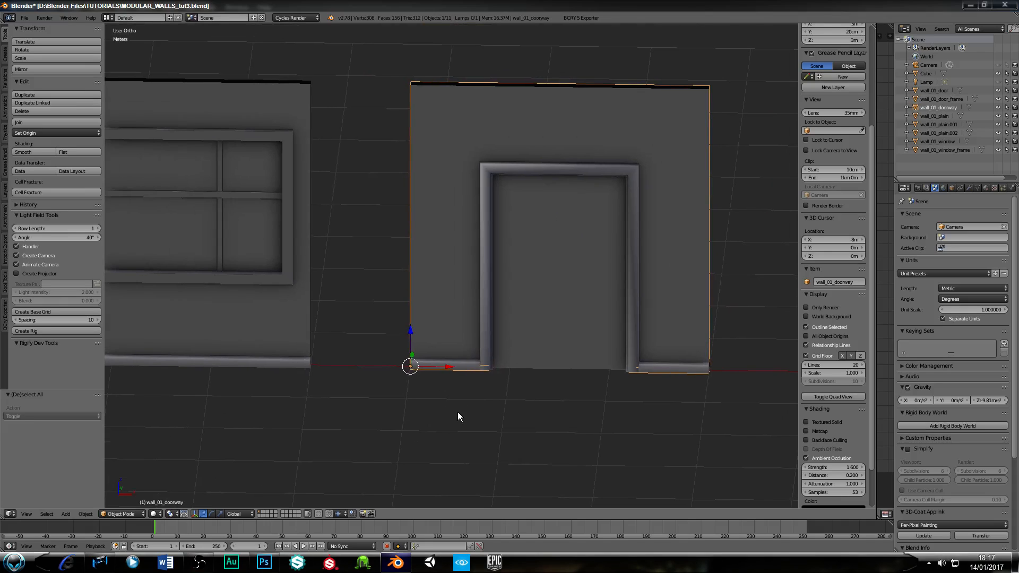
pyautogui.hotkey('shift', 's')
pyautogui.click(460, 414)
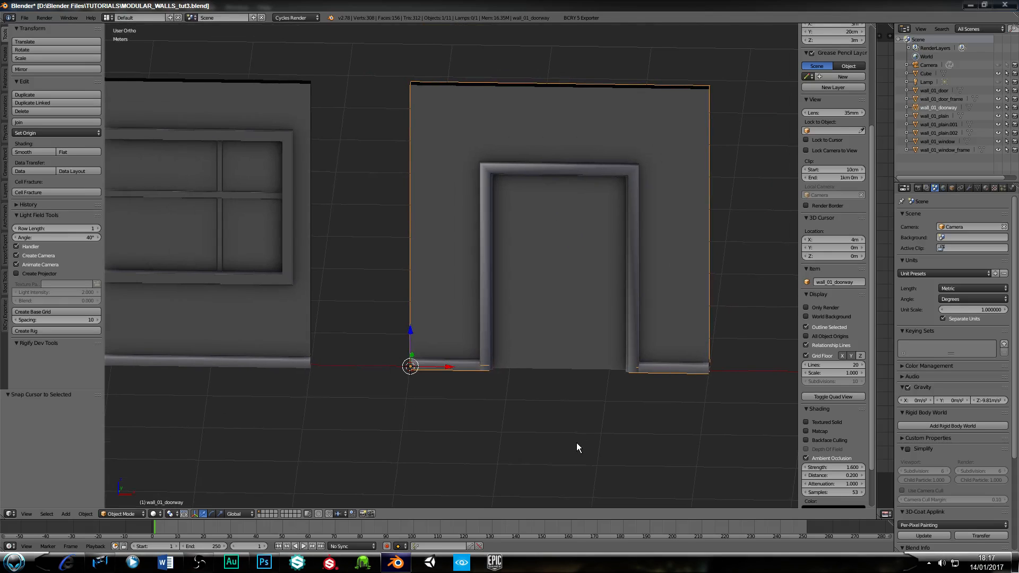
# Step: Set the origin of the door frame wall_01_door_frame to the 3D cursor
pyautogui.rightClick(485, 305)
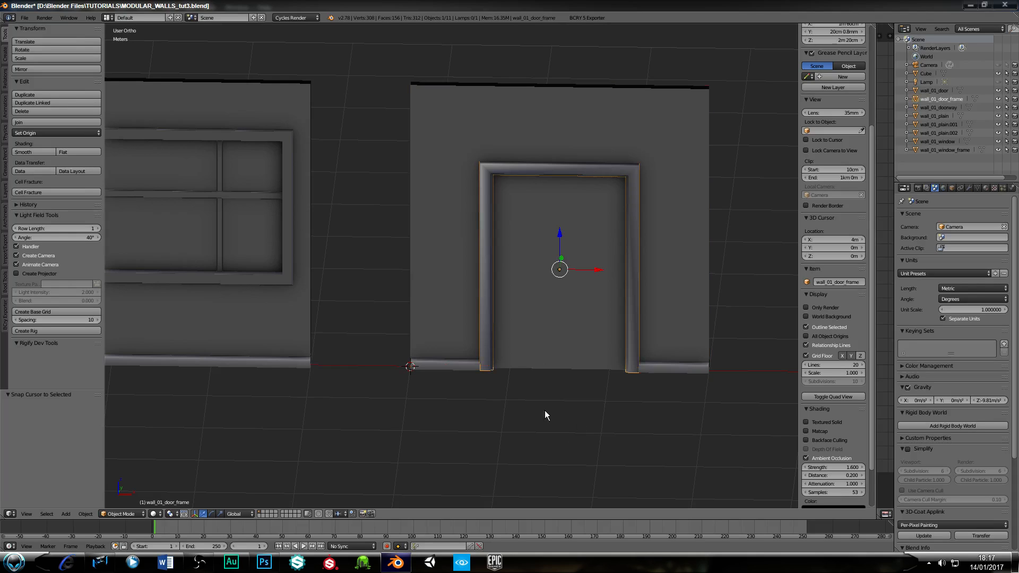
pyautogui.click(65, 132)
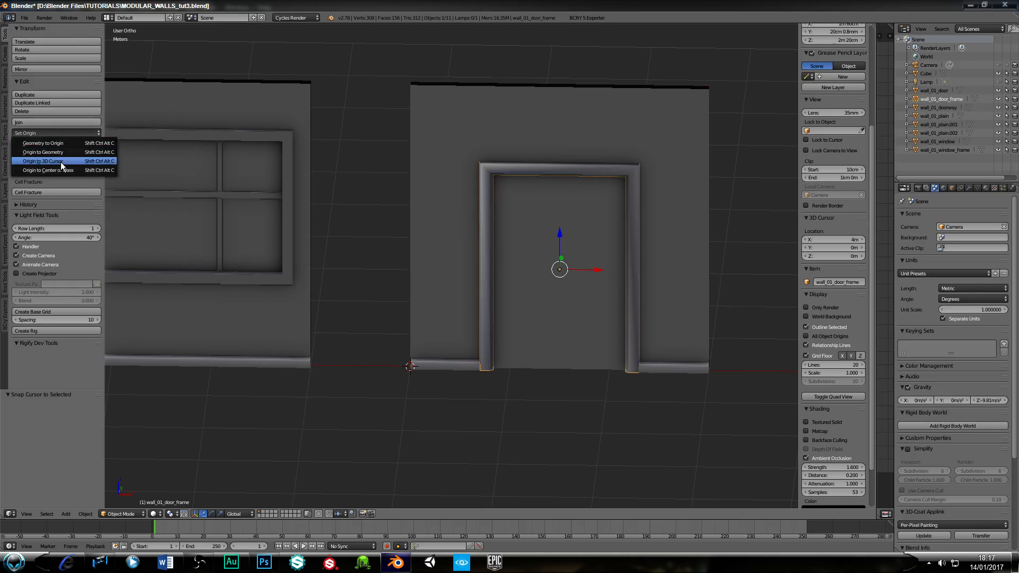
pyautogui.click(66, 164)
# Step: Examine the door's origin and review the plain and two corner wall pieces from the front and from above
pyautogui.scroll(-2, 518, 375)
pyautogui.moveTo(514, 371); pyautogui.dragTo(416, 314, button='middle')
pyautogui.keyDown('shift'); pyautogui.moveTo(356, 335); pyautogui.dragTo(412, 332, button='middle'); pyautogui.keyUp('shift')
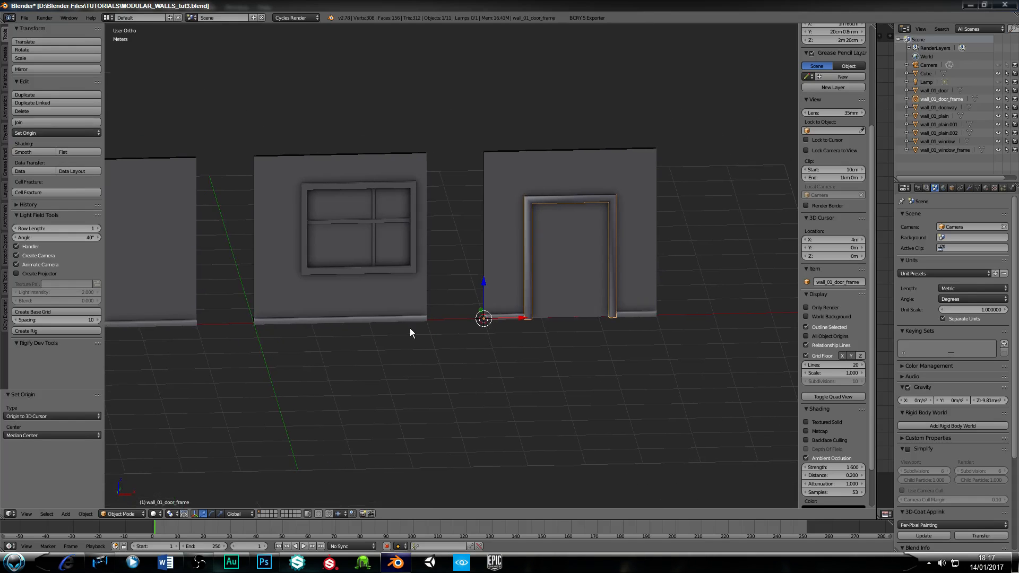
pyautogui.scroll(1, 411, 328)
pyautogui.scroll(1, 411, 329)
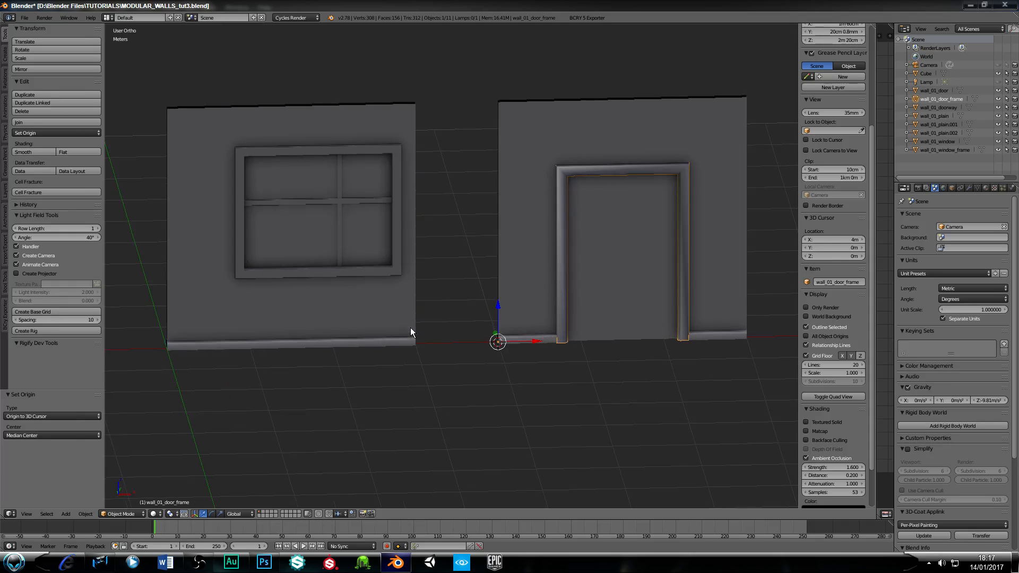
pyautogui.moveTo(405, 307); pyautogui.dragTo(378, 308, button='middle')
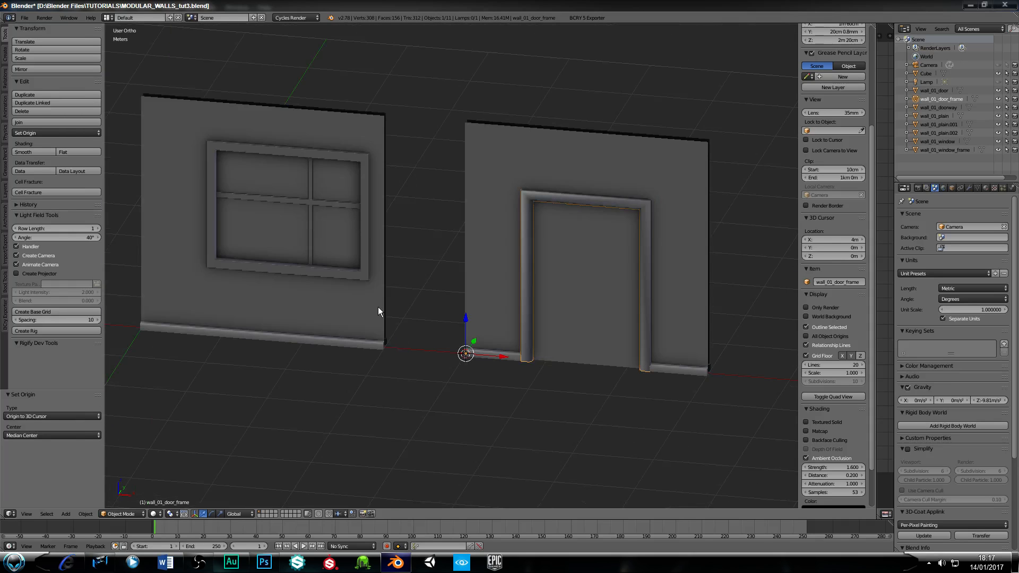
pyautogui.rightClick(587, 356)
pyautogui.scroll(-3, 436, 366)
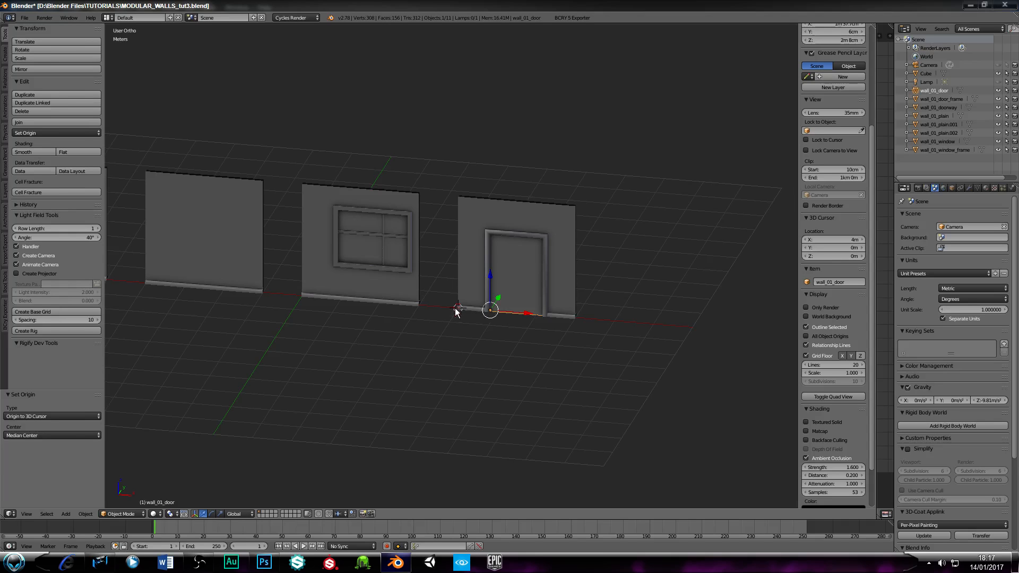
pyautogui.keyDown('shift'); pyautogui.moveTo(313, 352); pyautogui.dragTo(494, 370, button='middle'); pyautogui.keyUp('shift')
pyautogui.keyDown('shift'); pyautogui.moveTo(418, 355); pyautogui.dragTo(432, 371, button='middle'); pyautogui.keyUp('shift')
pyautogui.scroll(-3, 446, 375)
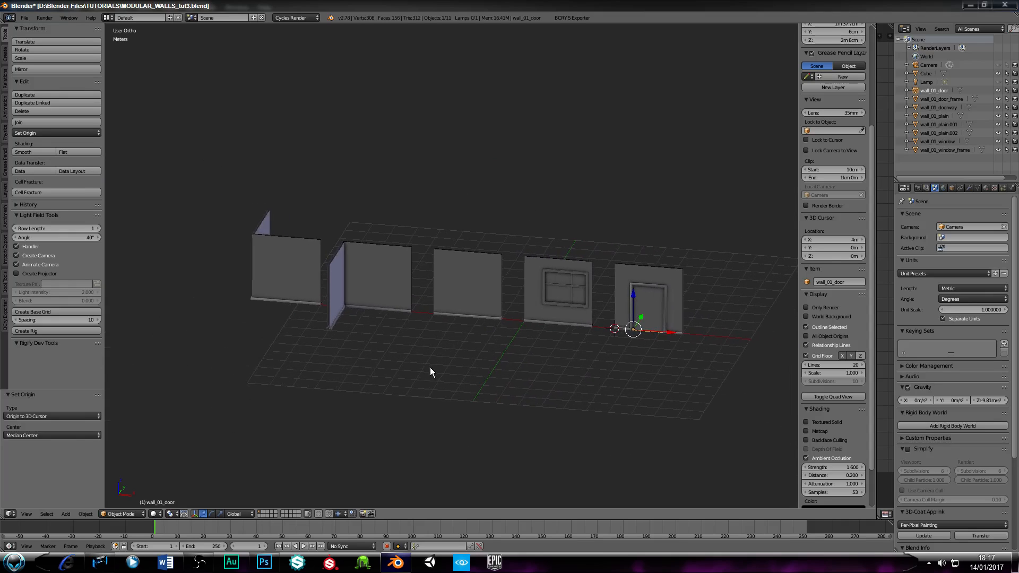
pyautogui.scroll(2, 432, 364)
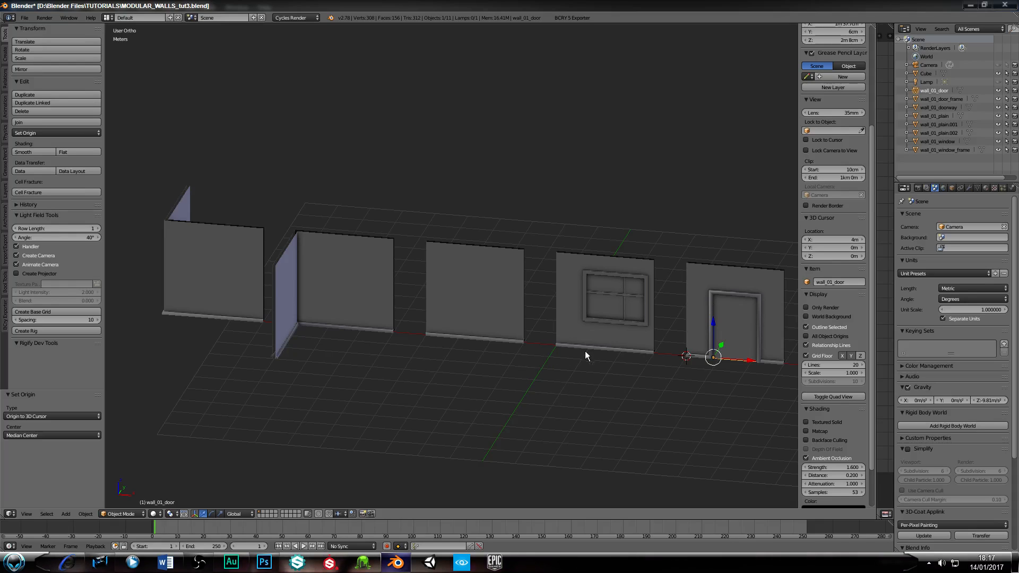
pyautogui.rightClick(480, 323)
pyautogui.rightClick(335, 310)
pyautogui.rightClick(239, 312)
pyautogui.rightClick(319, 307)
pyautogui.rightClick(247, 298)
pyautogui.moveTo(320, 296); pyautogui.dragTo(324, 385, button='middle')
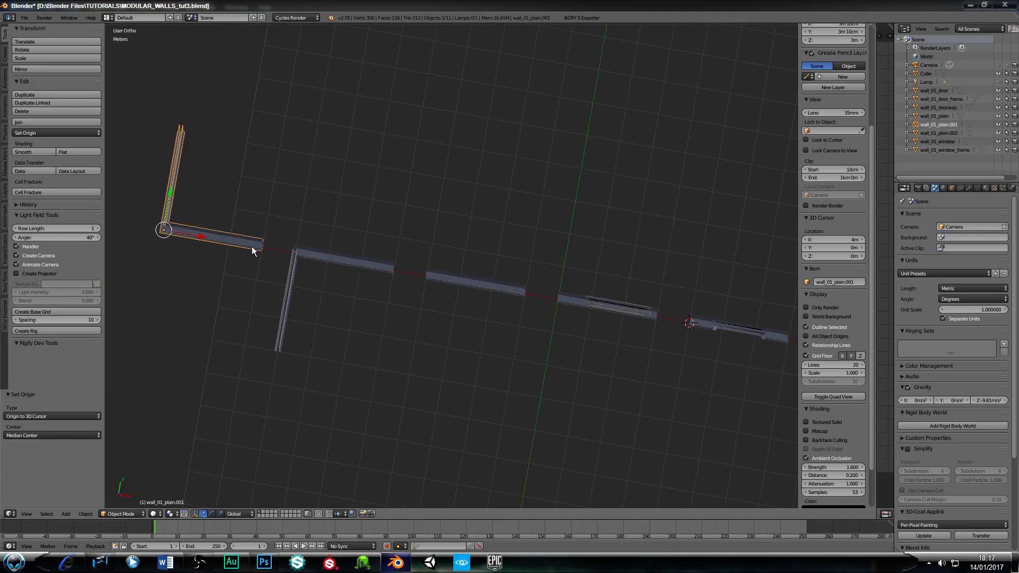
pyautogui.rightClick(480, 285)
pyautogui.moveTo(480, 285); pyautogui.dragTo(458, 291, button='middle')
pyautogui.scroll(4, 458, 291)
pyautogui.scroll(-1, 454, 299)
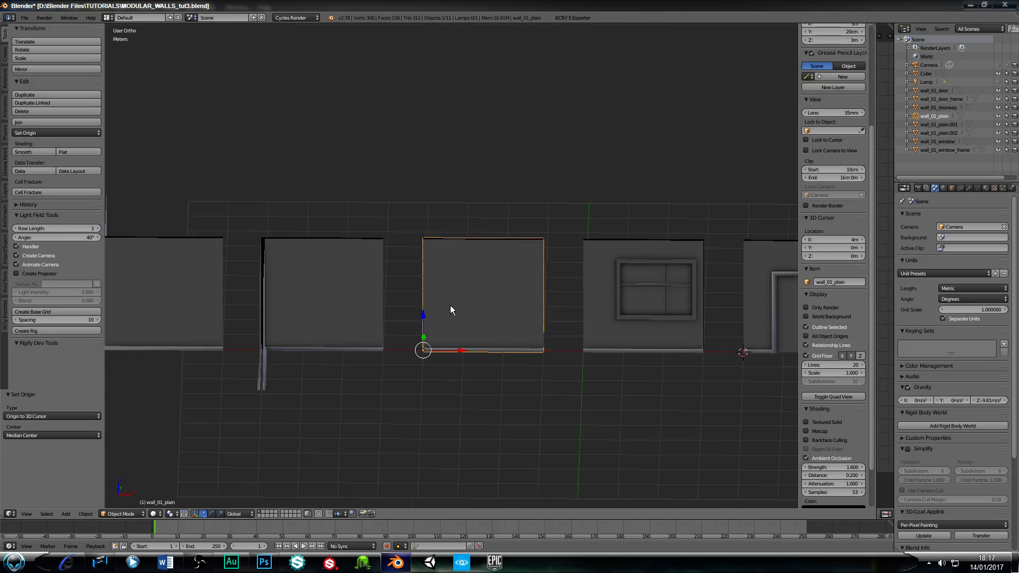
# Step: Delete the two corner wall pieces, wall_01_plain.001 and wall_01_plain.002
pyautogui.keyDown('shift'); pyautogui.moveTo(342, 343); pyautogui.dragTo(452, 334, button='middle'); pyautogui.keyUp('shift')
pyautogui.rightClick(443, 340)
pyautogui.keyDown('shift'); pyautogui.rightClick(306, 314); pyautogui.keyUp('shift')
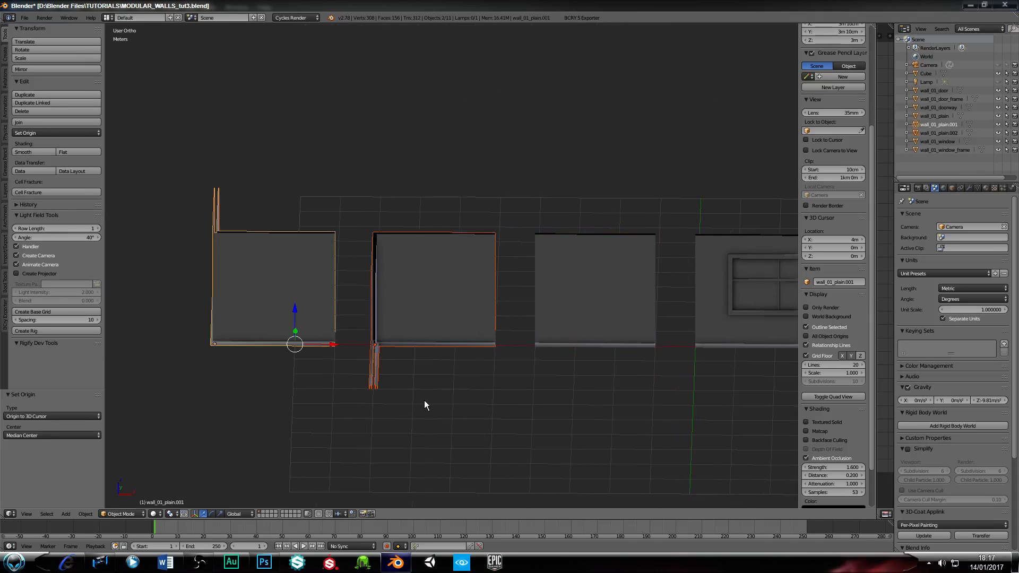
pyautogui.press('x')
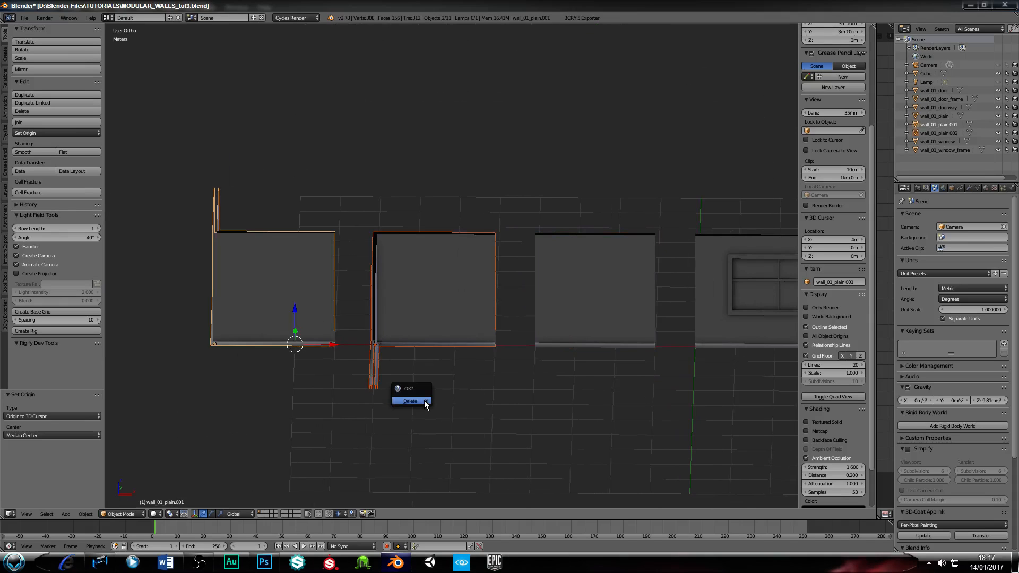
pyautogui.click(425, 401)
# Step: Duplicate the plain wall wall_01_plain and place the copy -4 m along the X axis
pyautogui.rightClick(587, 342)
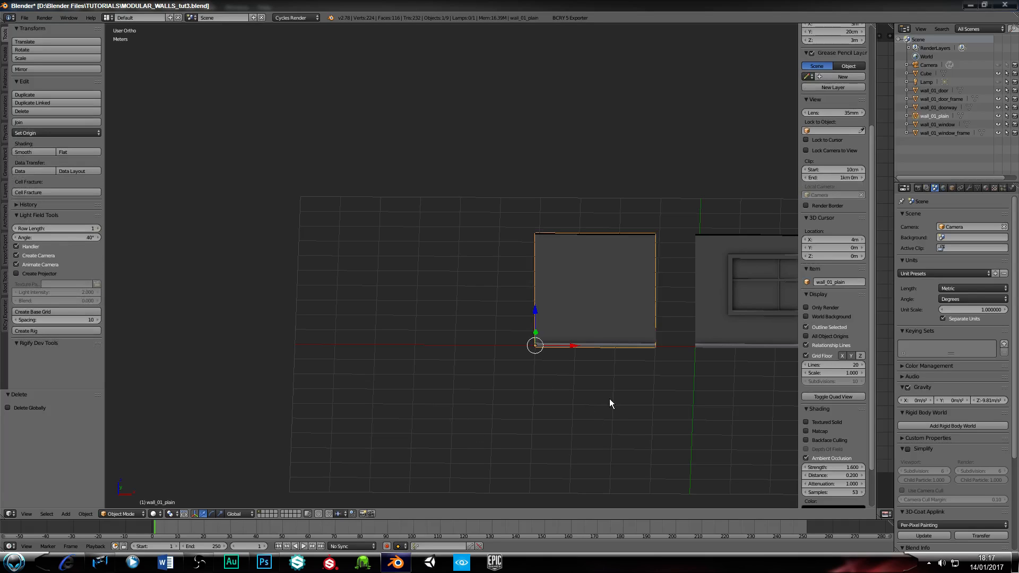
pyautogui.hotkey('shift', 'd')
pyautogui.press('x')
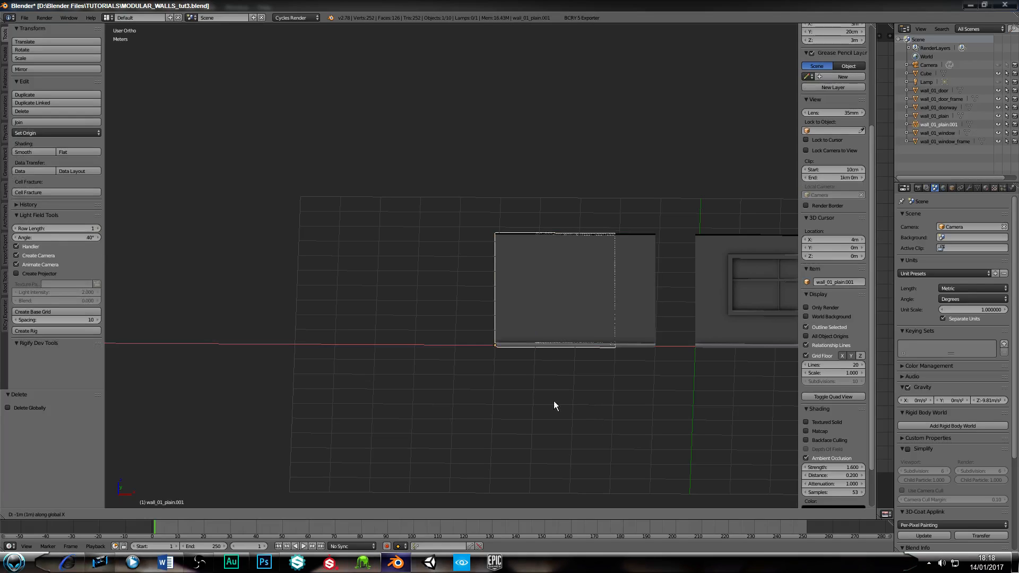
pyautogui.click(459, 411)
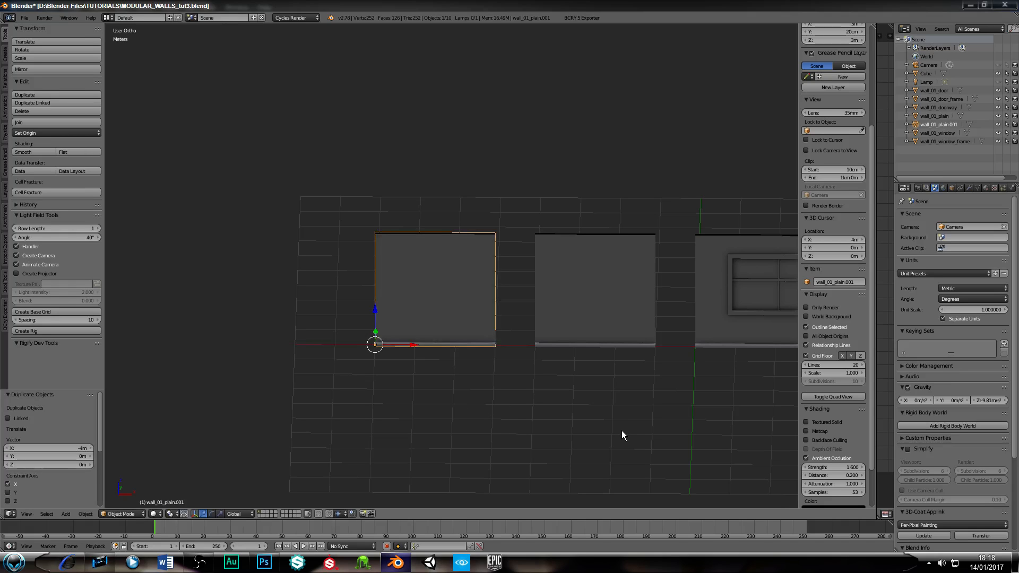
# Step: In Edit Mode from the top view, duplicate the new wall's mesh in place and rotate the copy -90°
pyautogui.moveTo(421, 308); pyautogui.dragTo(380, 377, button='middle')
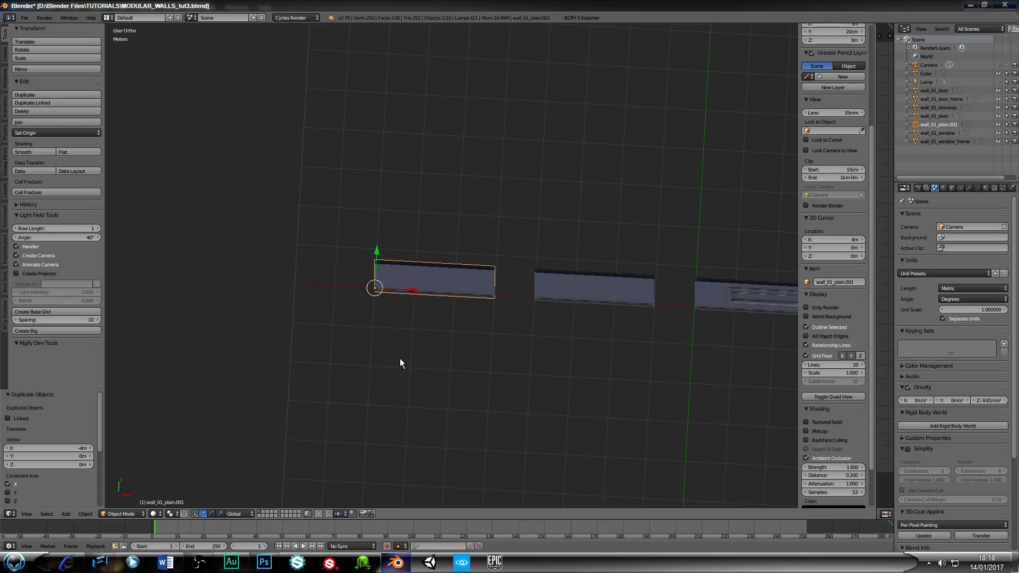
pyautogui.press('KP_7')
pyautogui.scroll(3, 394, 380)
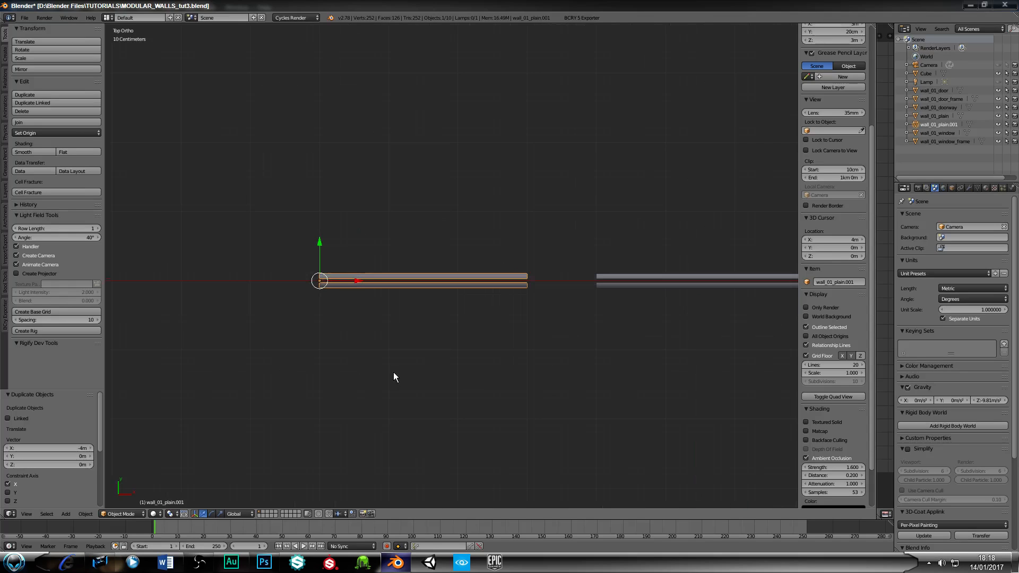
pyautogui.press('Tab')
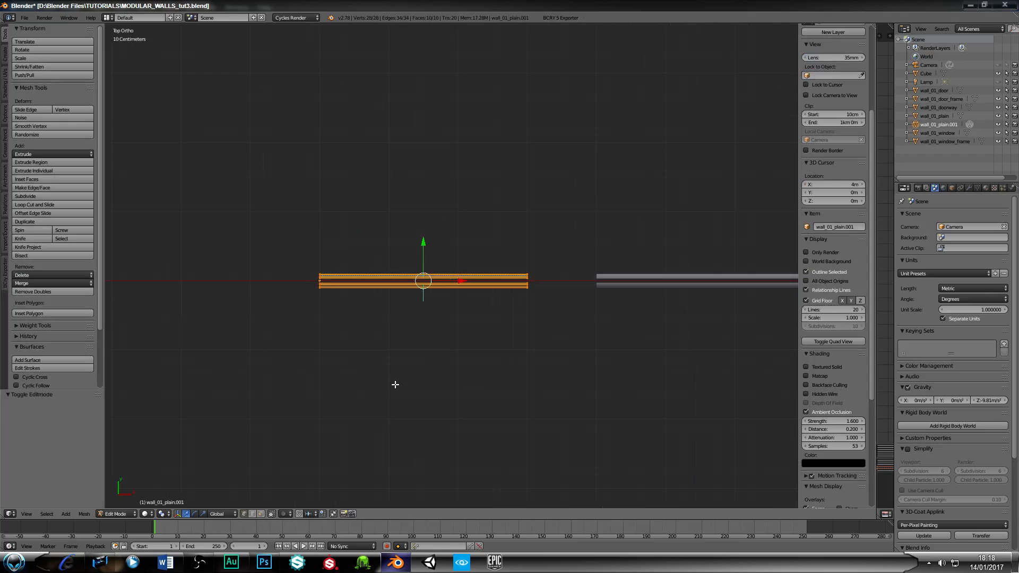
pyautogui.keyDown('shift'); pyautogui.moveTo(367, 386); pyautogui.dragTo(412, 365, button='middle'); pyautogui.keyUp('shift')
pyautogui.scroll(2, 413, 364)
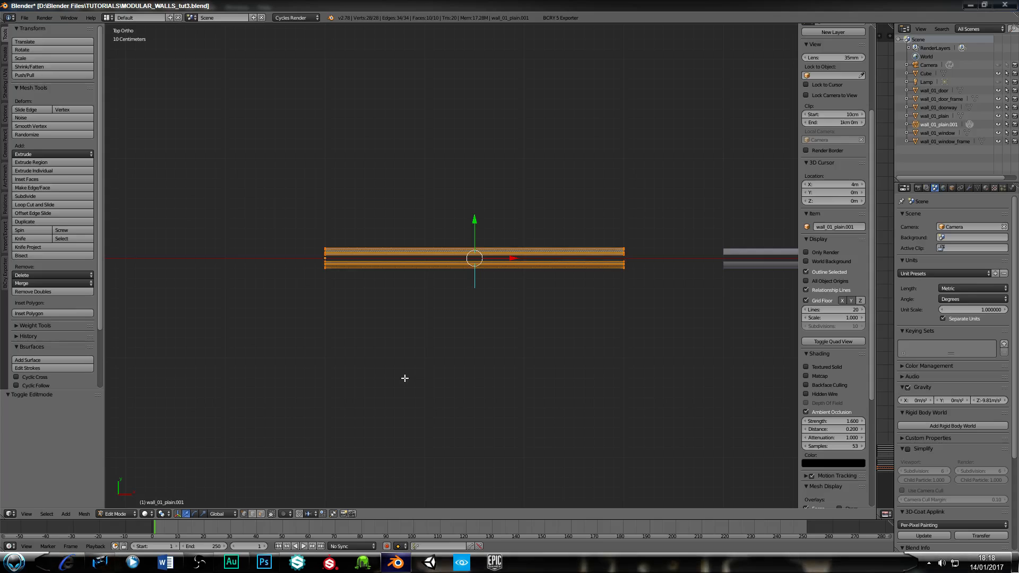
pyautogui.hotkey('shift', 'd')
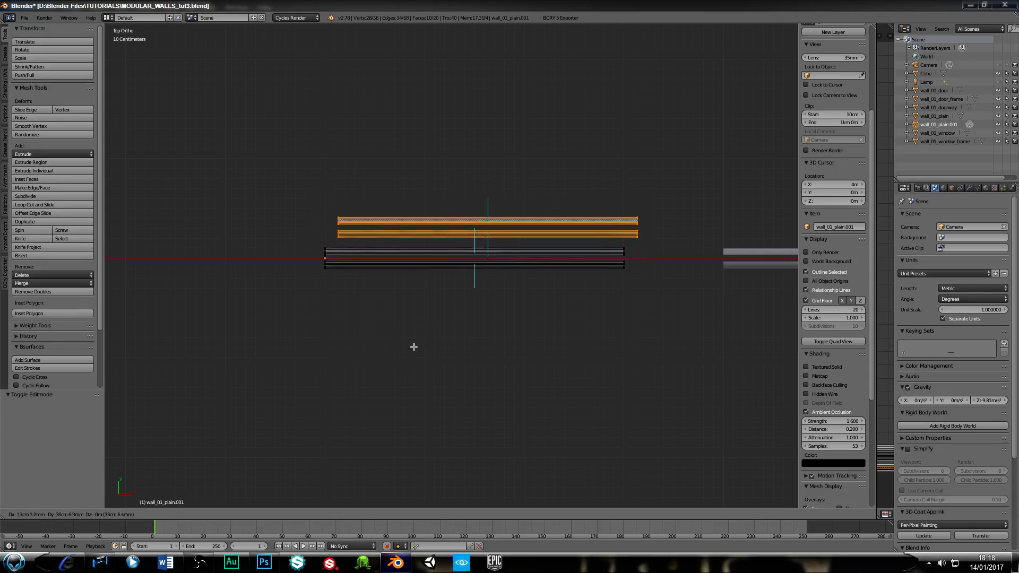
pyautogui.rightClick(409, 352)
pyautogui.press('r')
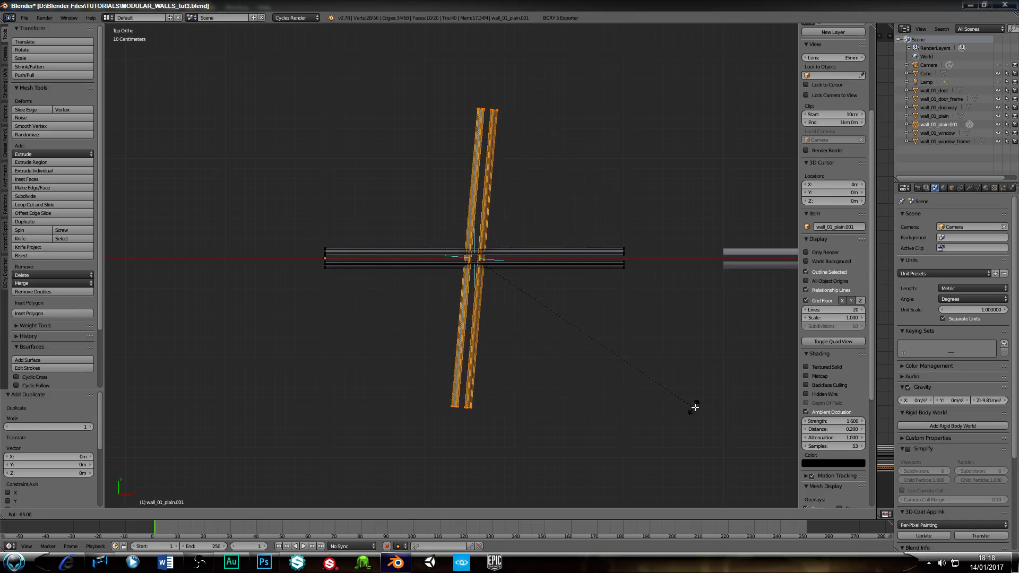
pyautogui.click(716, 404)
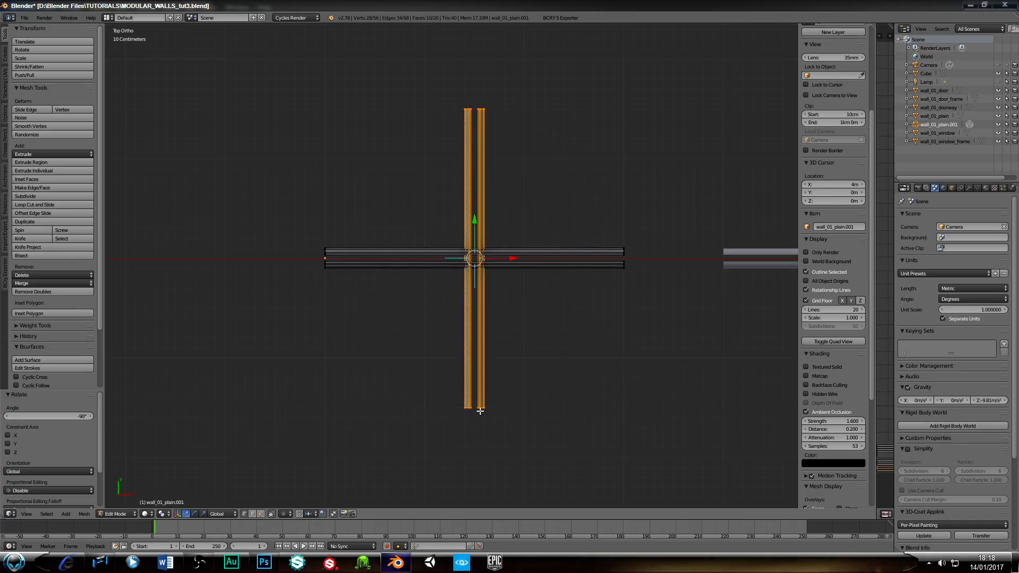
# Step: Move the rotated wall section onto the origin end of the original section, about -1.5 m in X and -10 cm in Y
pyautogui.scroll(-3, 417, 404)
pyautogui.moveTo(409, 360); pyautogui.dragTo(405, 330, button='middle')
pyautogui.press('KP_7')
pyautogui.scroll(4, 405, 345)
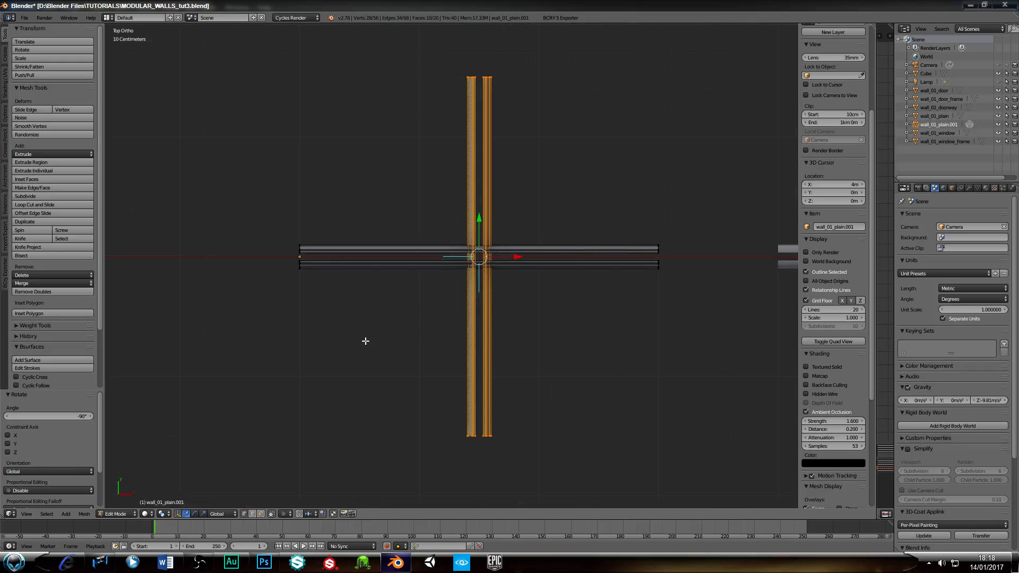
pyautogui.keyDown('shift'); pyautogui.moveTo(344, 351); pyautogui.dragTo(512, 359, button='middle'); pyautogui.keyUp('shift')
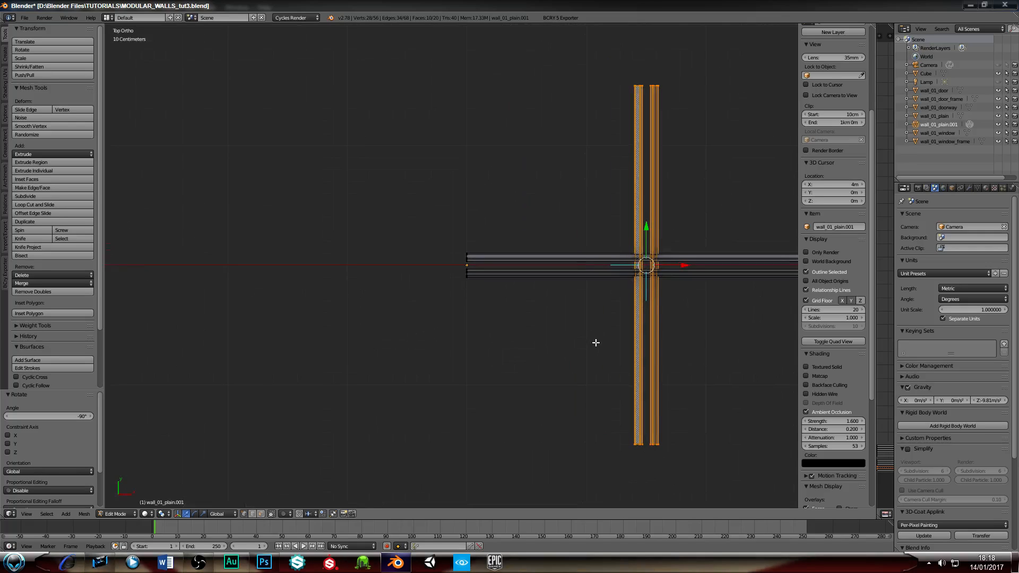
pyautogui.press('g')
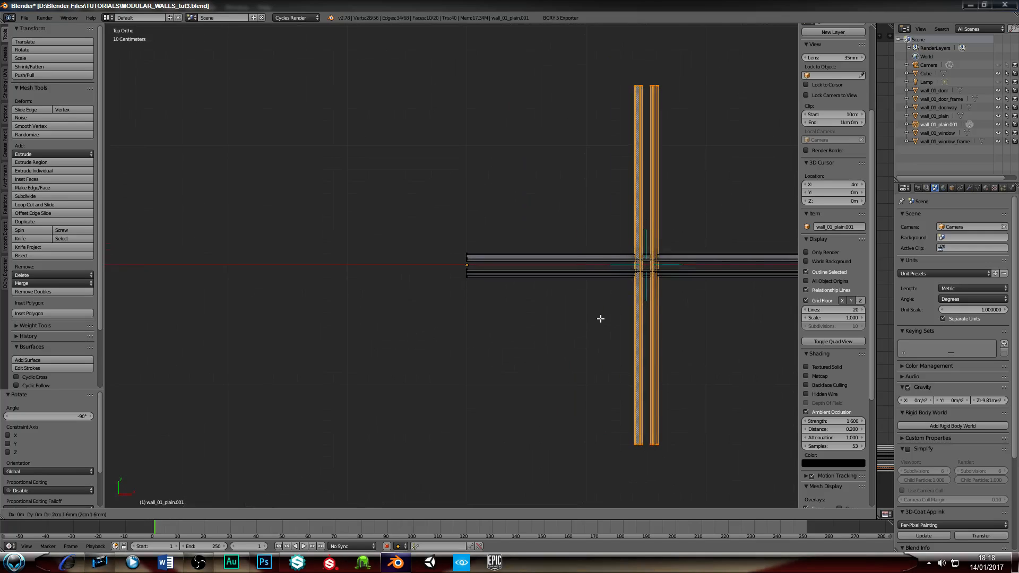
pyautogui.click(420, 335)
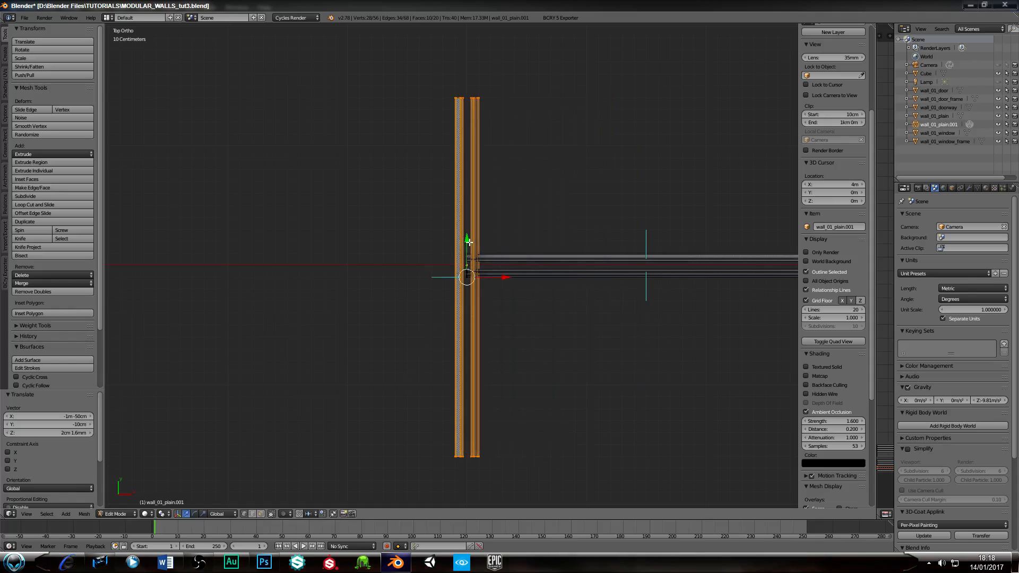
# Step: Move the rotated wall section -1.4 m along Y so its end lines up with the object origin
pyautogui.moveTo(468, 241); pyautogui.dragTo(469, 393)
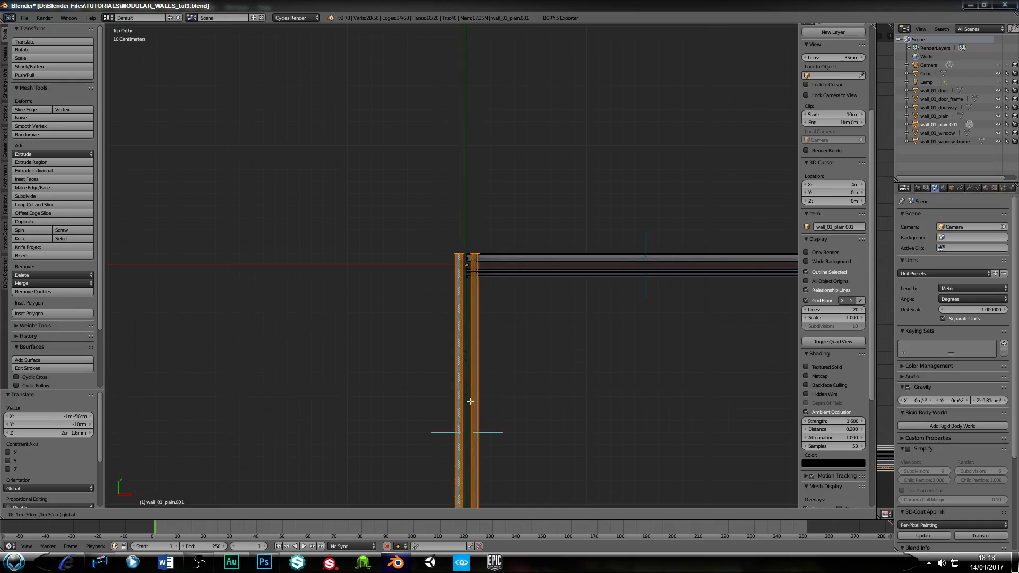
pyautogui.moveTo(469, 402); pyautogui.dragTo(469, 405)
pyautogui.scroll(8, 375, 359)
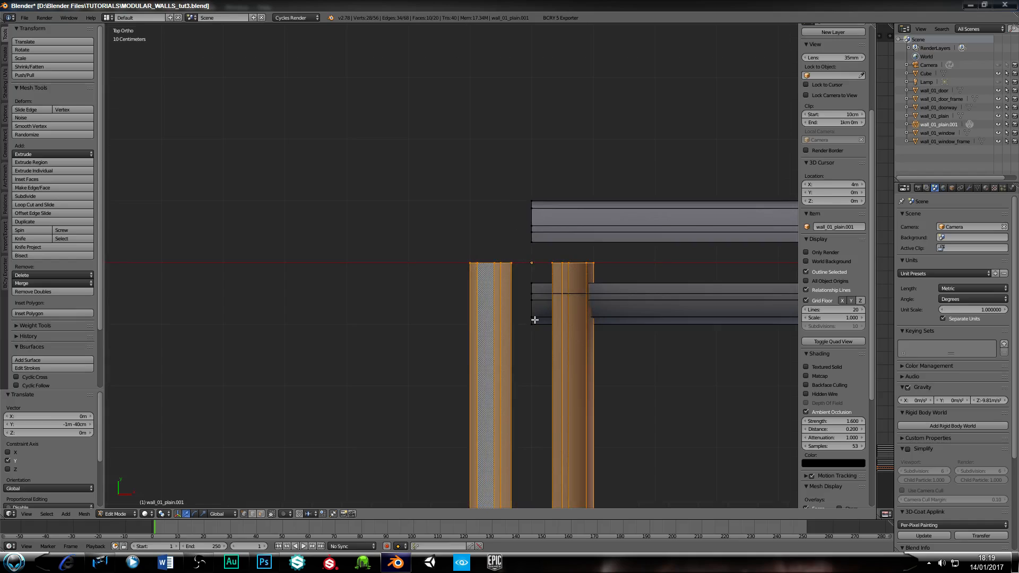
# Step: Show the mesh in wireframe and set snapping to vertices with the Closest target
pyautogui.keyDown('shift'); pyautogui.moveTo(427, 382); pyautogui.dragTo(383, 291, button='middle'); pyautogui.keyUp('shift')
pyautogui.scroll(-4, 393, 292)
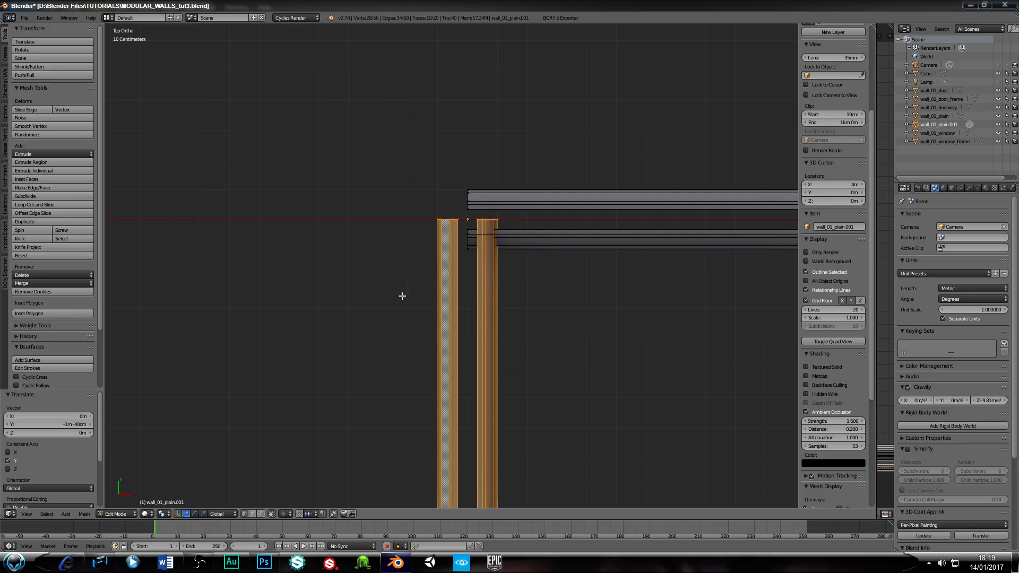
pyautogui.scroll(5, 403, 297)
pyautogui.keyDown('shift'); pyautogui.moveTo(417, 266); pyautogui.dragTo(418, 312, button='middle'); pyautogui.keyUp('shift')
pyautogui.scroll(1, 425, 287)
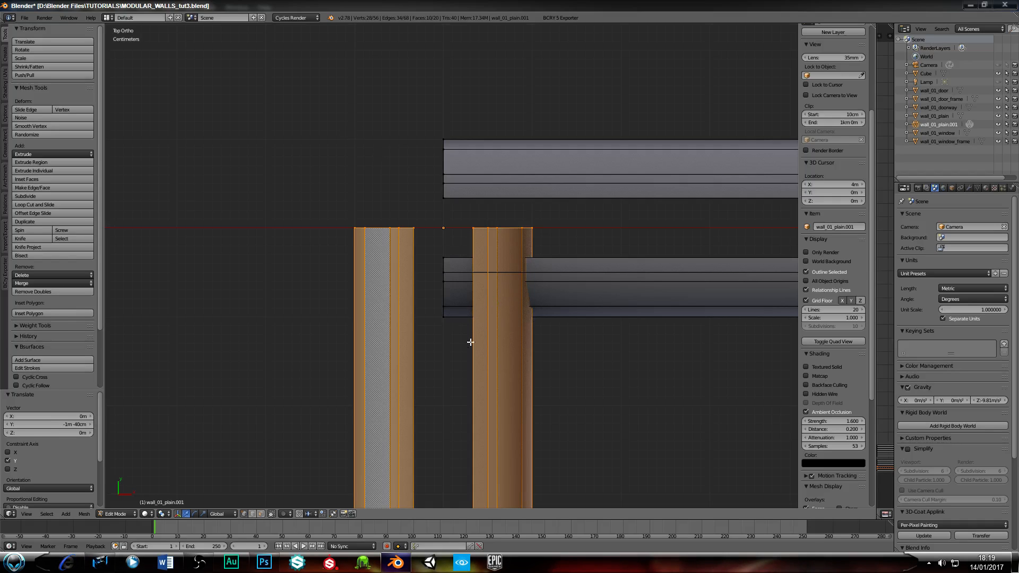
pyautogui.press('z')
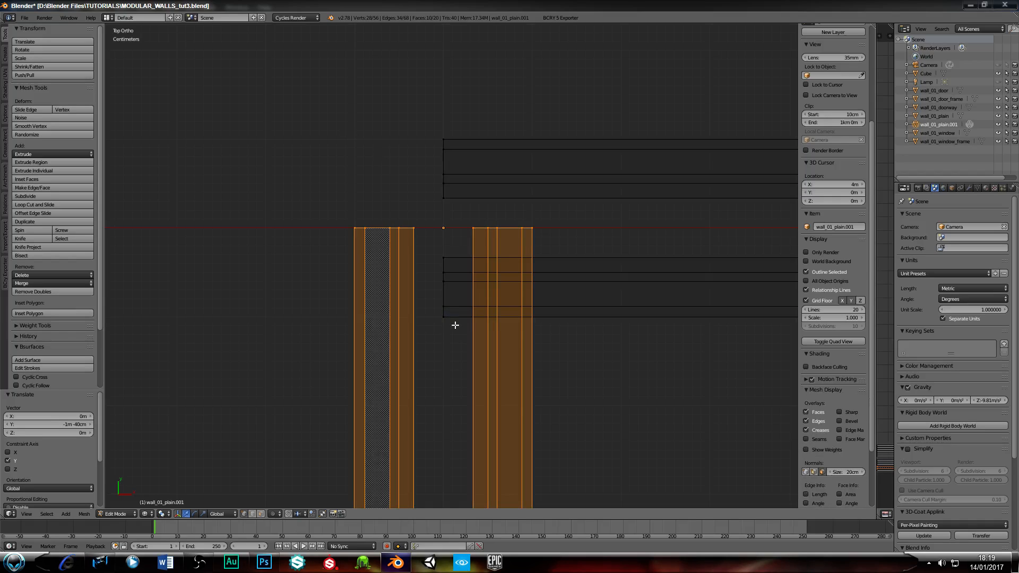
pyautogui.rightClick(412, 227)
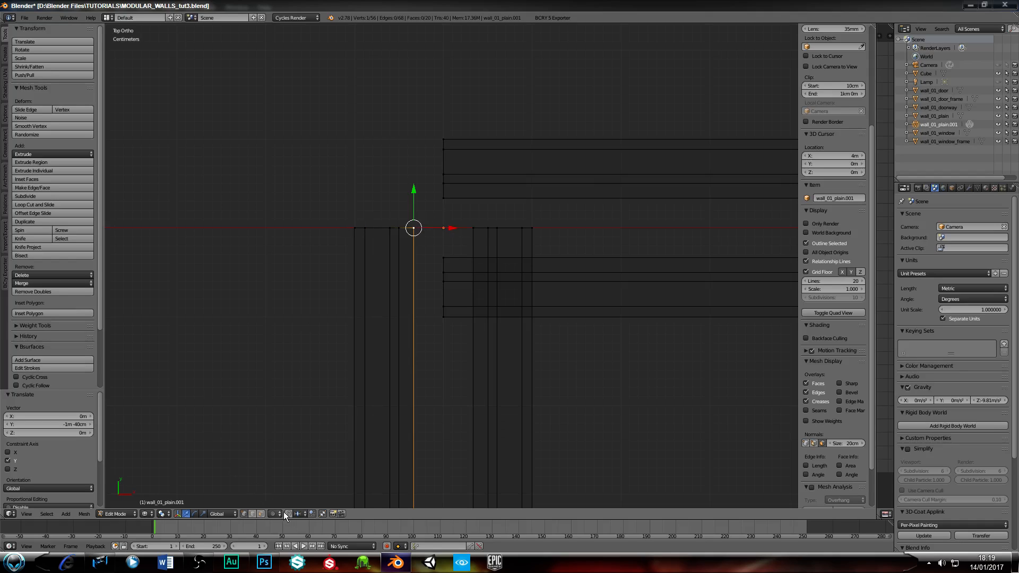
pyautogui.click(304, 513)
pyautogui.click(308, 493)
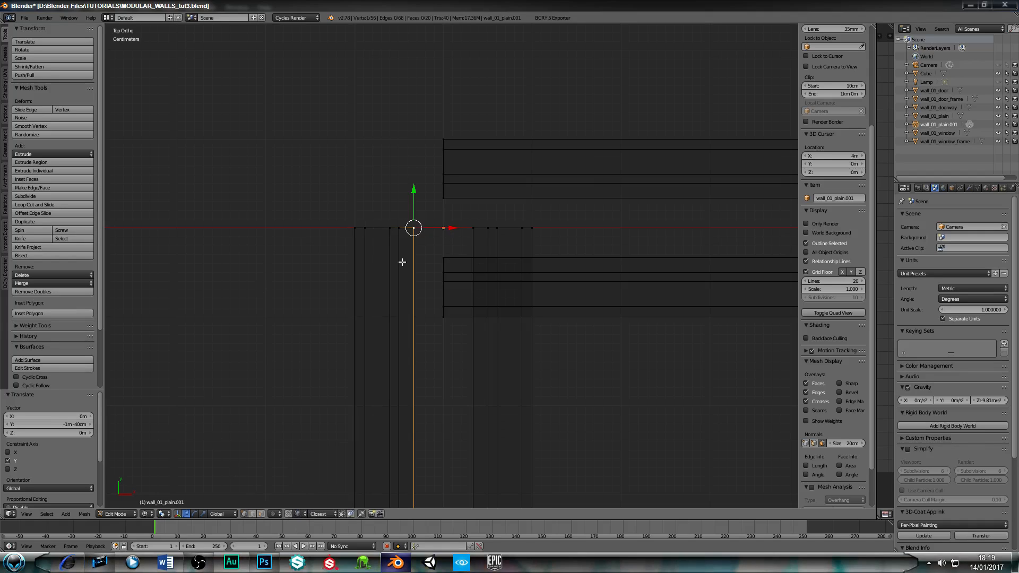
# Step: Select the end vertices of the rotated section's outer profile and snap them along Y to the inner edge of the adjoining wall's outer profile, about 3.3 cm
pyautogui.press('b')
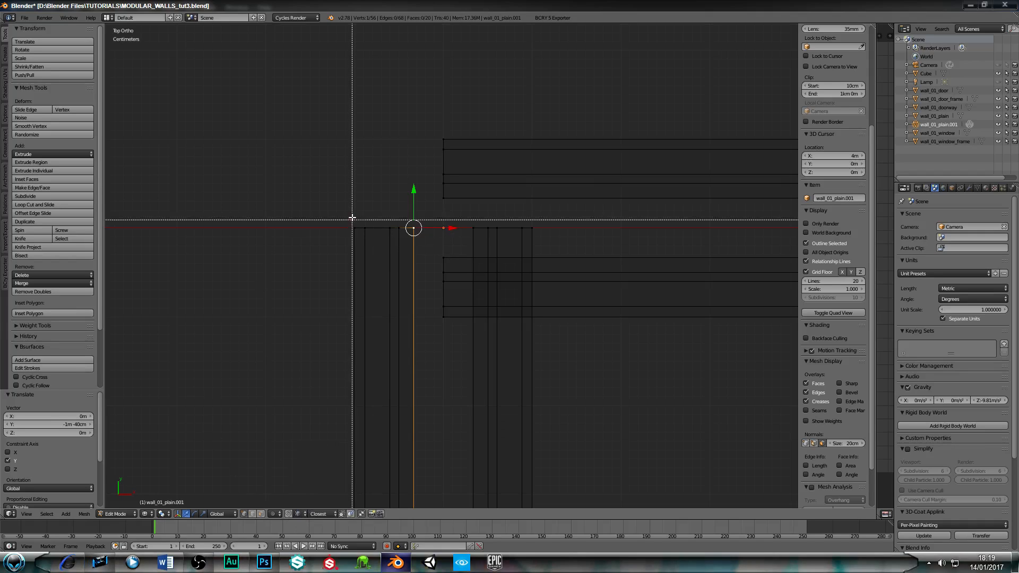
pyautogui.moveTo(347, 211); pyautogui.dragTo(428, 248)
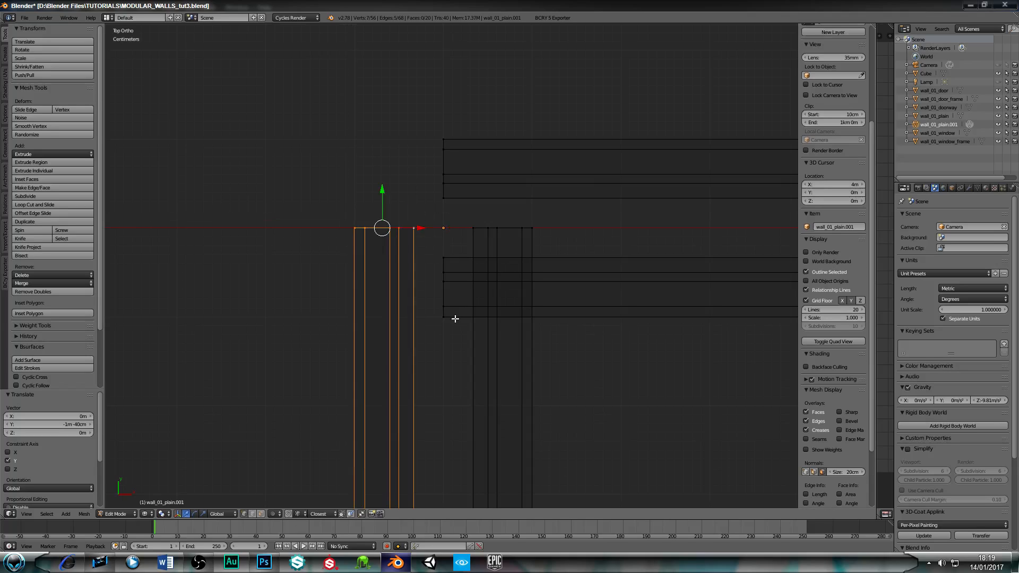
pyautogui.press('b')
pyautogui.moveTo(346, 217); pyautogui.dragTo(423, 240)
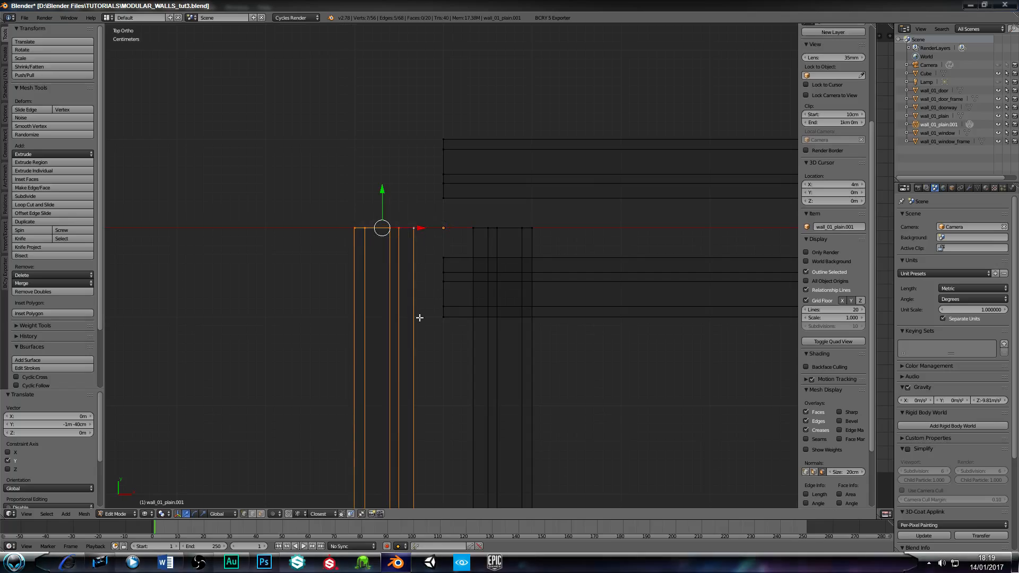
pyautogui.scroll(3, 423, 304)
pyautogui.keyDown('shift'); pyautogui.moveTo(397, 231); pyautogui.dragTo(440, 340, button='middle'); pyautogui.keyUp('shift')
pyautogui.scroll(1, 437, 341)
pyautogui.scroll(1, 423, 326)
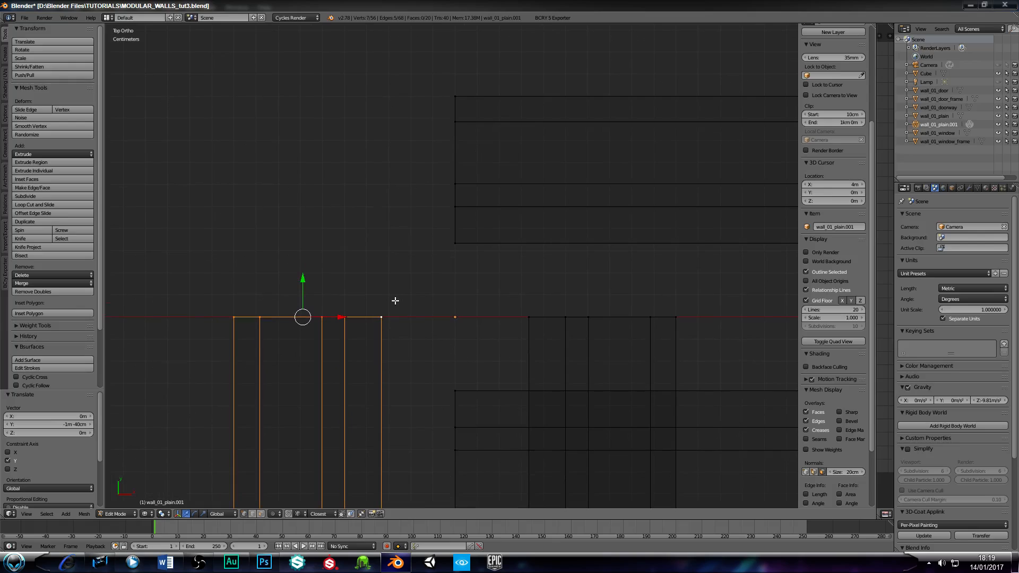
pyautogui.press('g')
pyautogui.press('y')
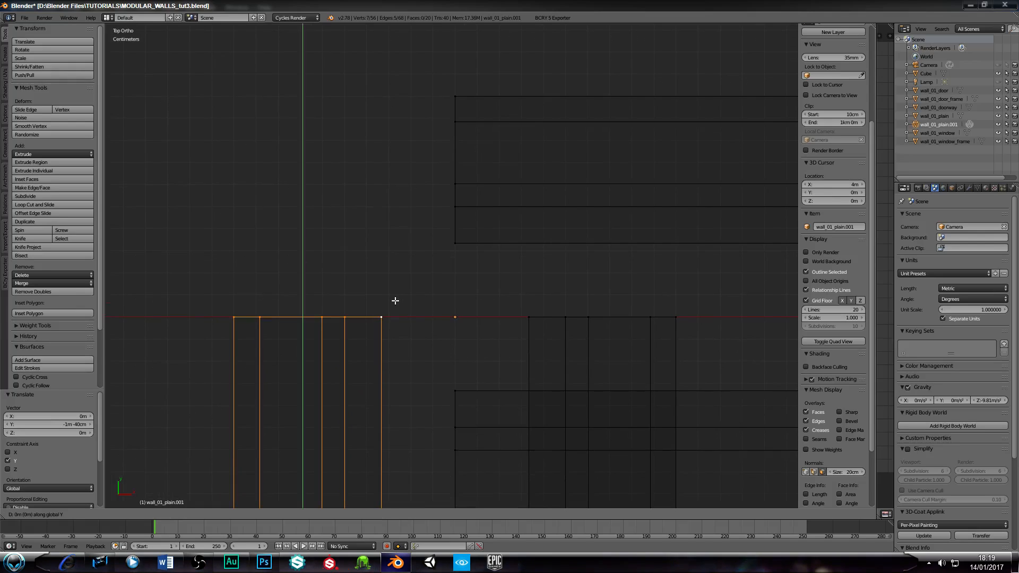
pyautogui.click(455, 244)
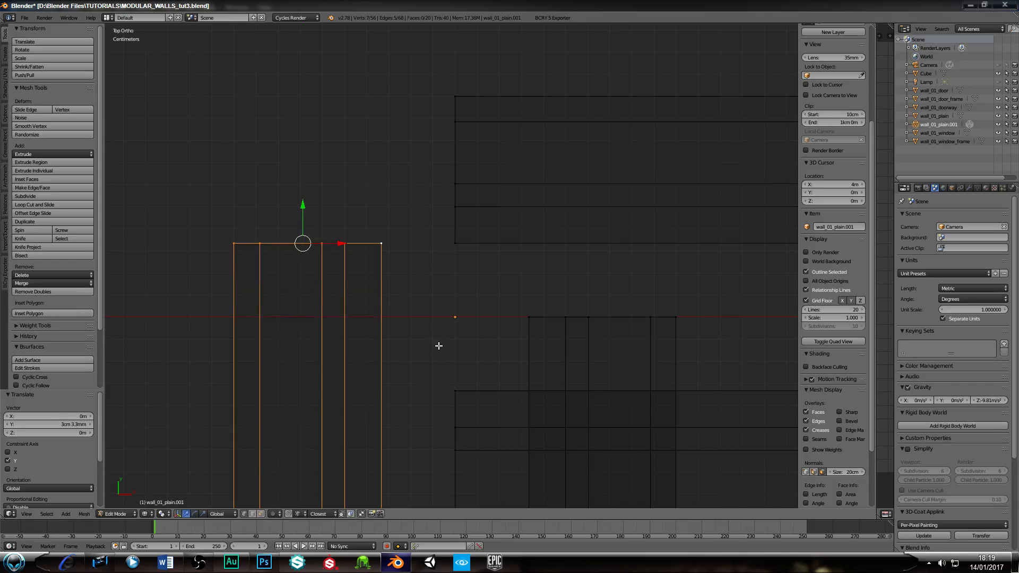
# Step: Deselect the innermost end vertices and snap the remaining ones along Y to the adjoining wall's second profile line, about 1.67 cm
pyautogui.keyDown('shift'); pyautogui.moveTo(420, 278); pyautogui.dragTo(435, 292, button='middle'); pyautogui.keyUp('shift')
pyautogui.press('c')
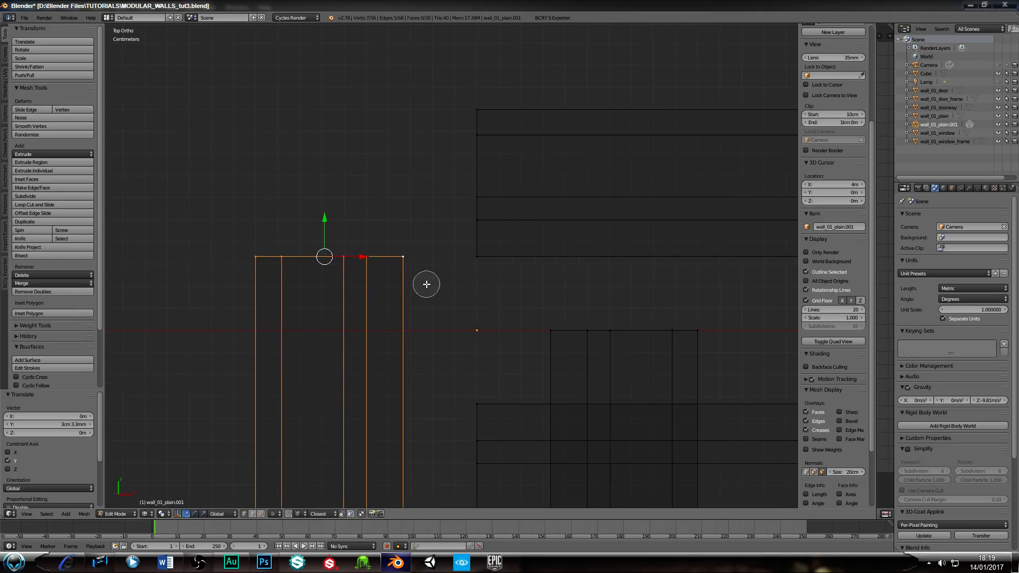
pyautogui.middleClick(403, 257)
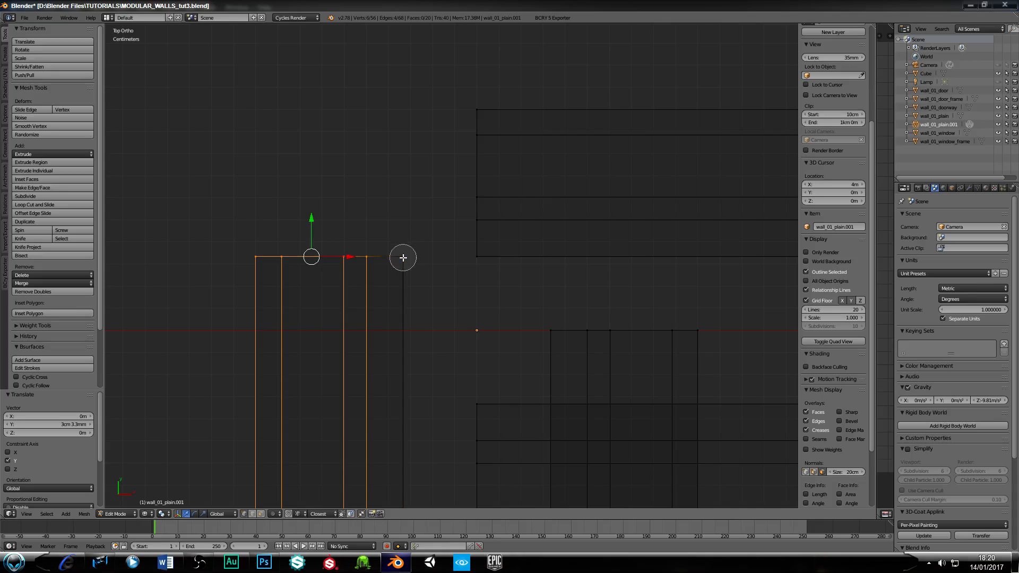
pyautogui.press('Escape')
pyautogui.press('g')
pyautogui.press('y')
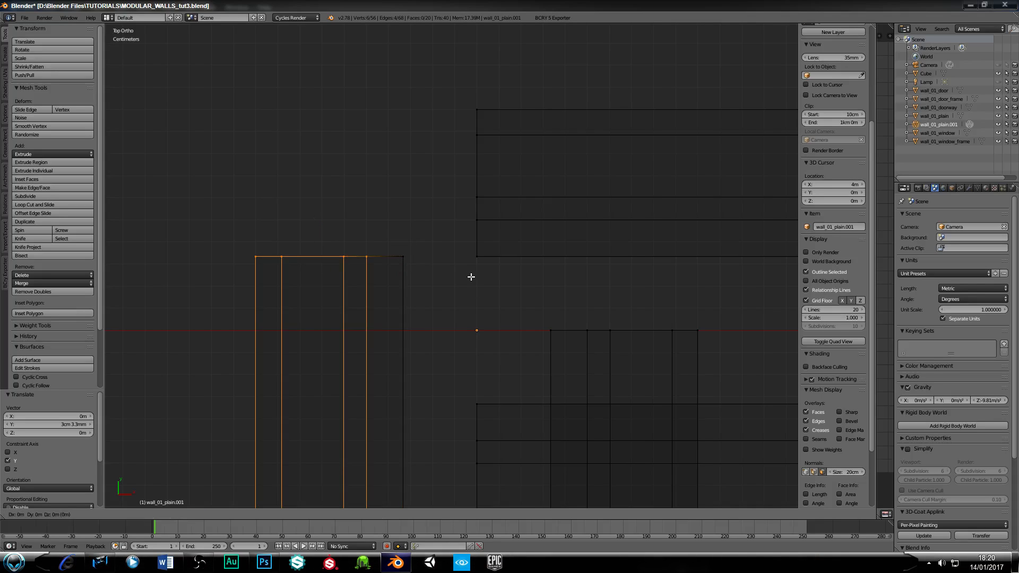
pyautogui.click(477, 222)
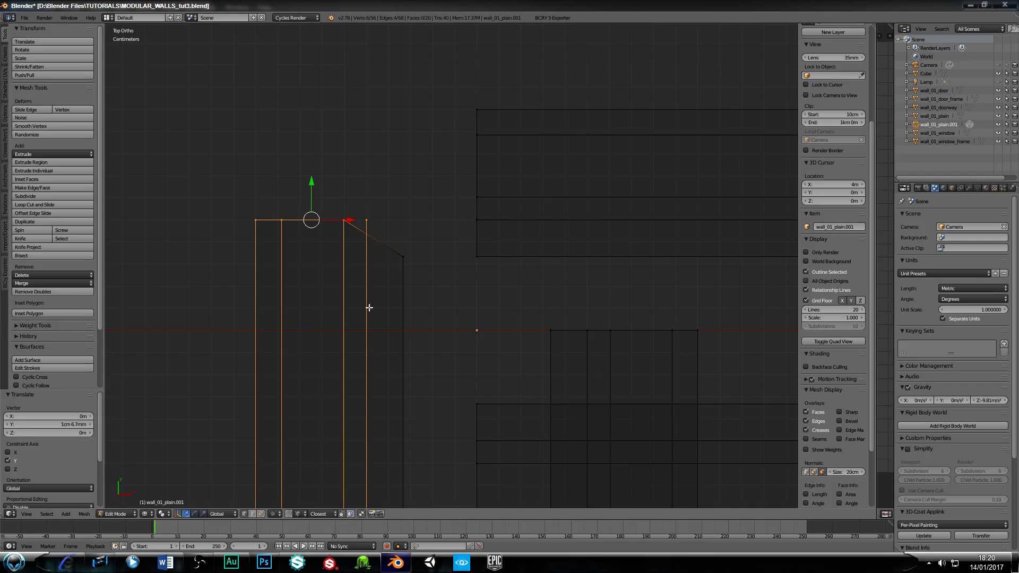
# Step: Deselect the second innermost end vertex pair and snap the rest along Y to the adjoining wall's third profile line, about 1.02 cm
pyautogui.moveTo(364, 342); pyautogui.dragTo(367, 313, button='middle')
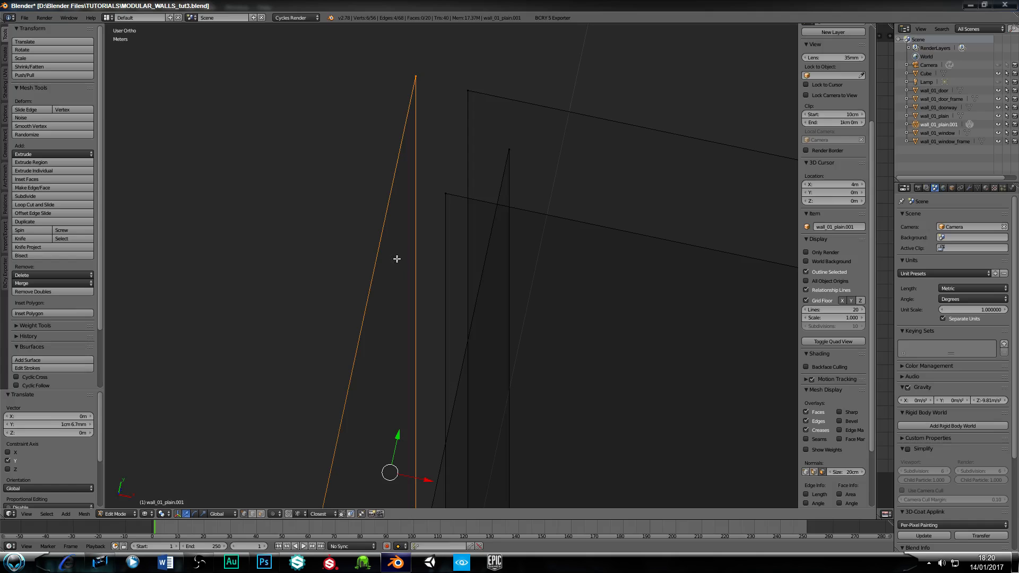
pyautogui.press('KP_7')
pyautogui.scroll(4, 396, 262)
pyautogui.keyDown('shift'); pyautogui.moveTo(363, 270); pyautogui.dragTo(380, 328, button='middle'); pyautogui.keyUp('shift')
pyautogui.scroll(2, 394, 320)
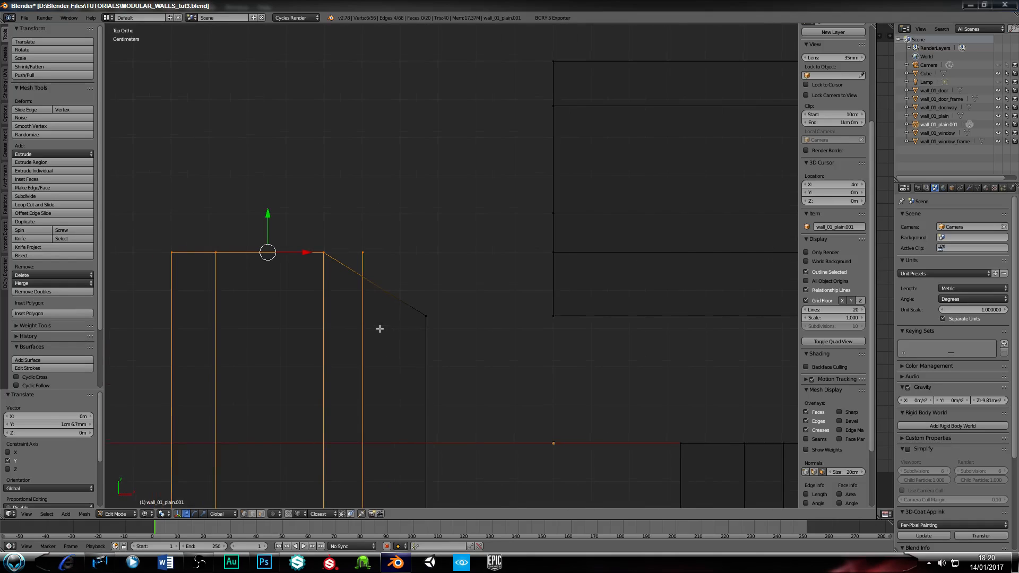
pyautogui.press('c')
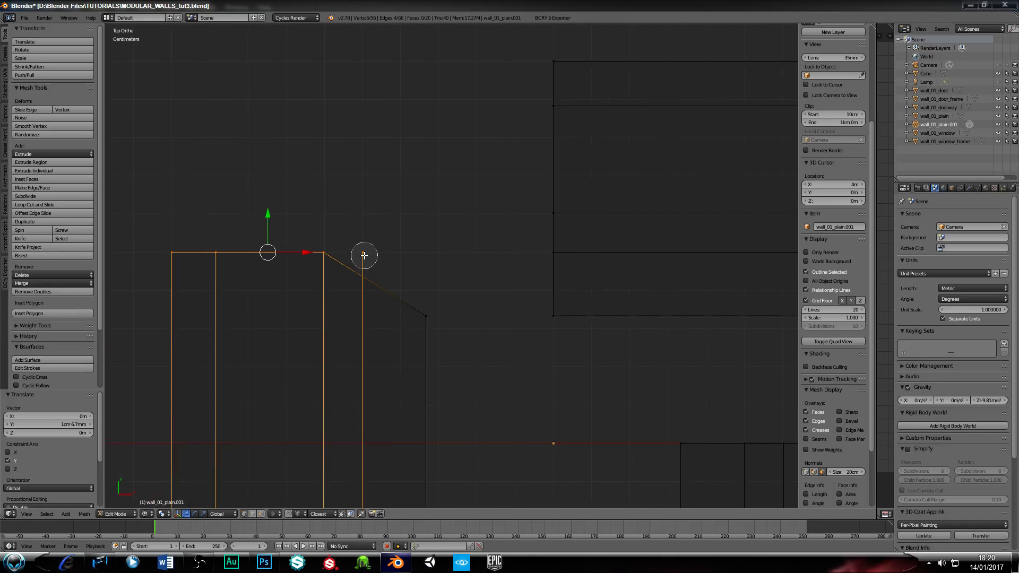
pyautogui.middleClick(364, 256)
pyautogui.rightClick(364, 258)
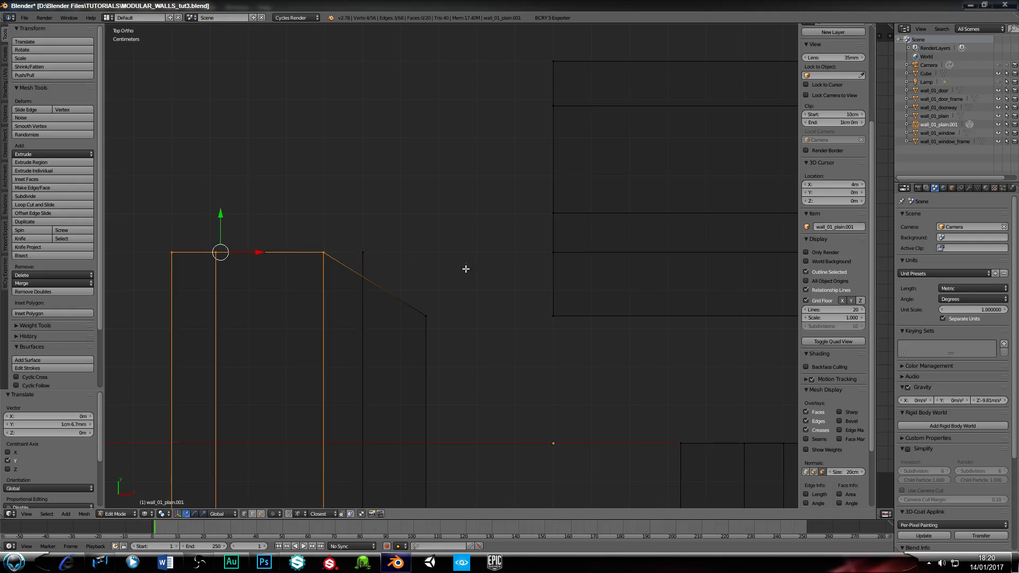
pyautogui.press('g')
pyautogui.press('y')
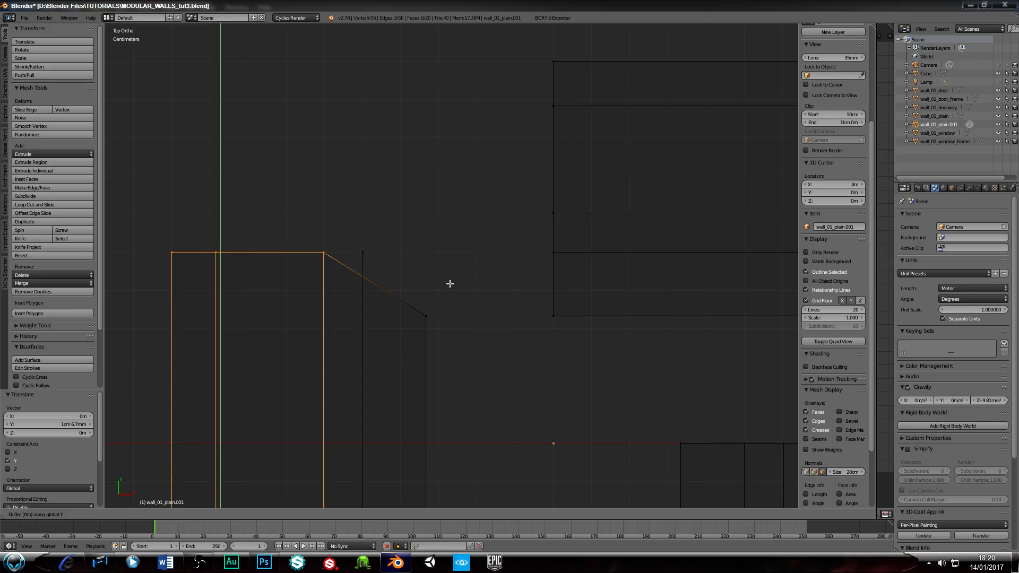
pyautogui.click(549, 218)
# Step: Deselect the third end vertex from the inside and snap the two outermost lines along Y to the fourth profile line, about 2.81 cm
pyautogui.press('c')
pyautogui.middleClick(321, 212)
pyautogui.rightClick(322, 216)
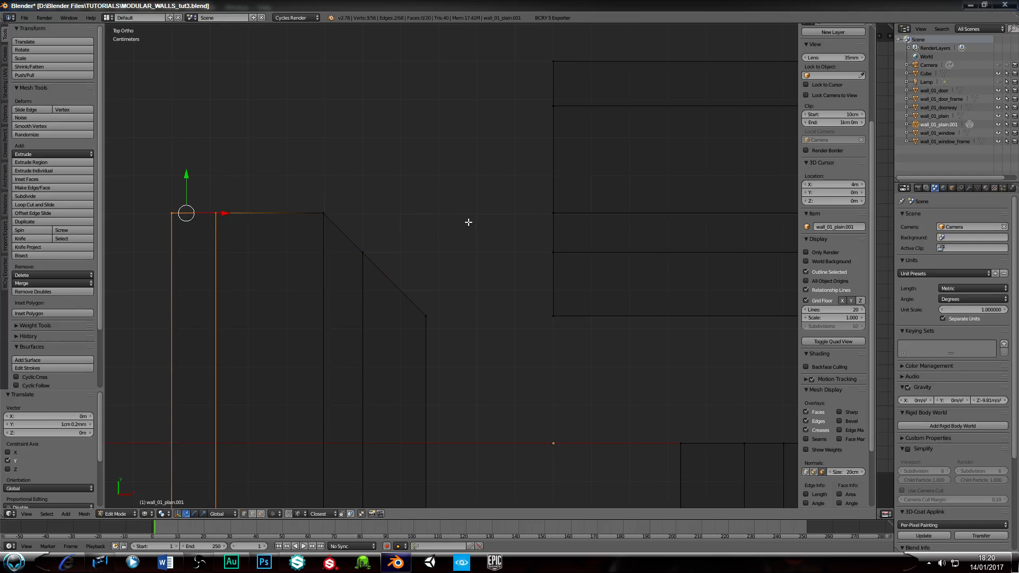
pyautogui.press('g')
pyautogui.press('y')
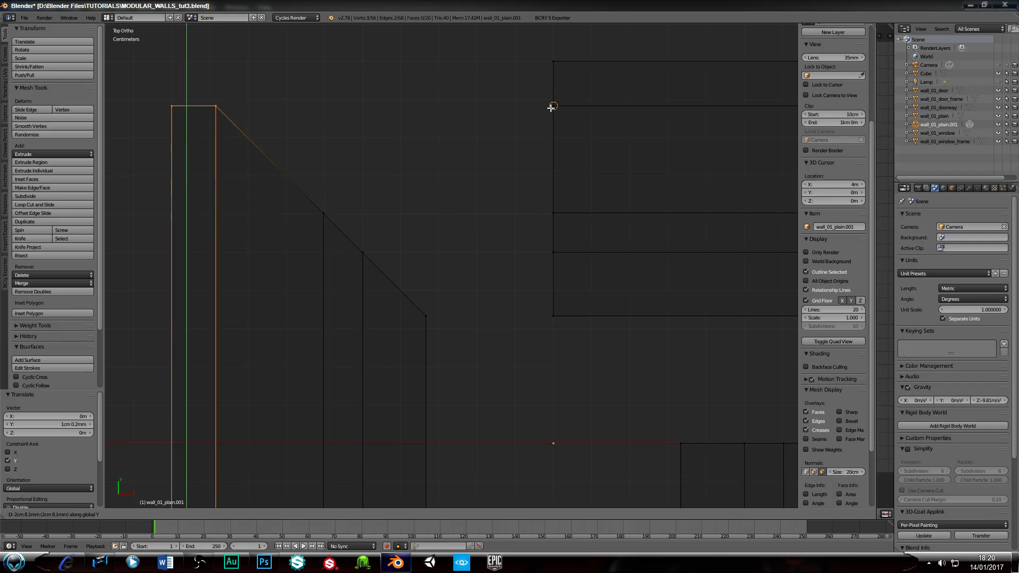
pyautogui.click(552, 108)
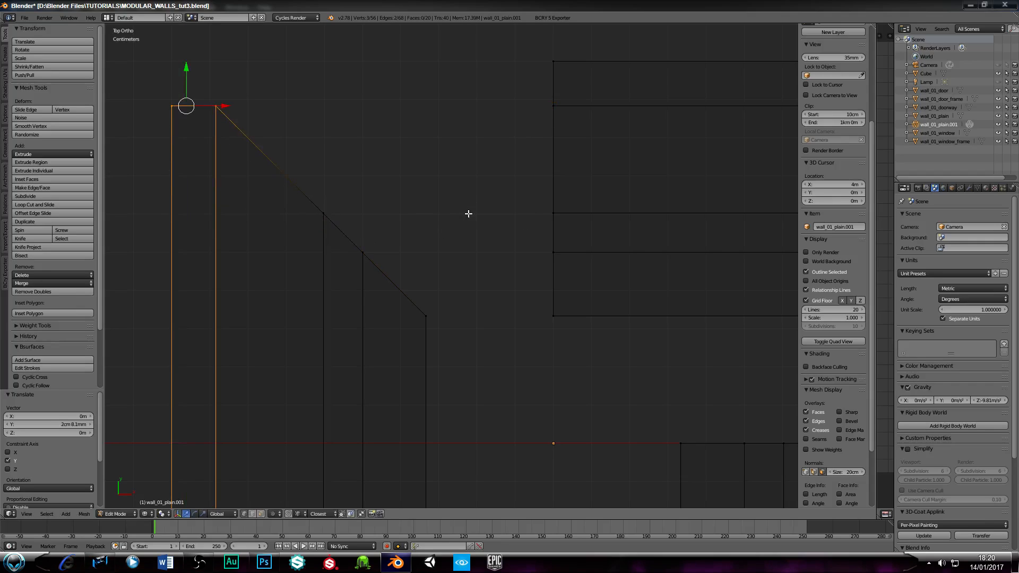
# Step: Keep only the outermost end vertices selected and snap them along Y to the adjoining wall's outermost line, about 1.16 cm, finishing the mitre
pyautogui.keyDown('shift'); pyautogui.rightClick(217, 107); pyautogui.keyUp('shift')
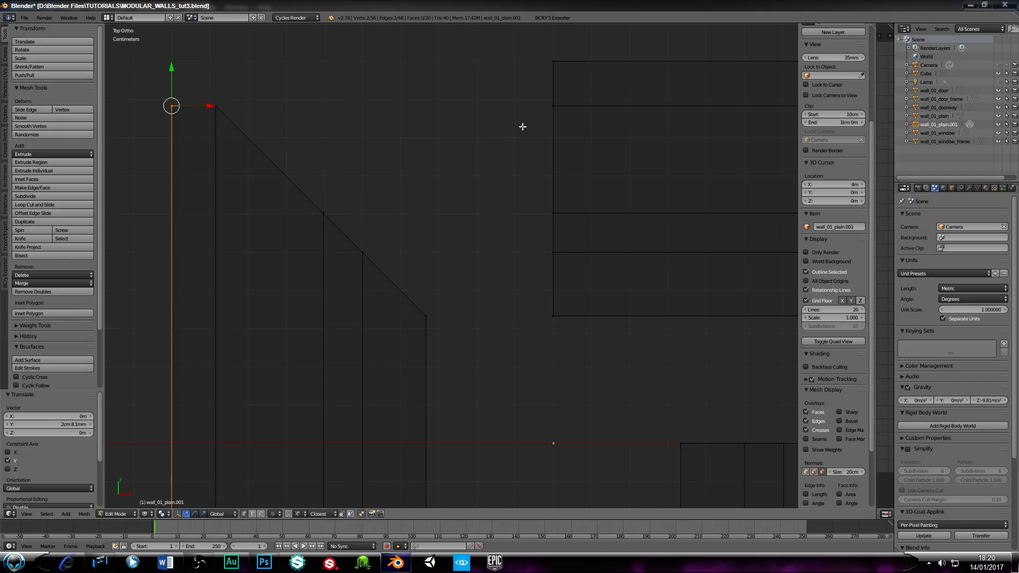
pyautogui.press('g')
pyautogui.press('y')
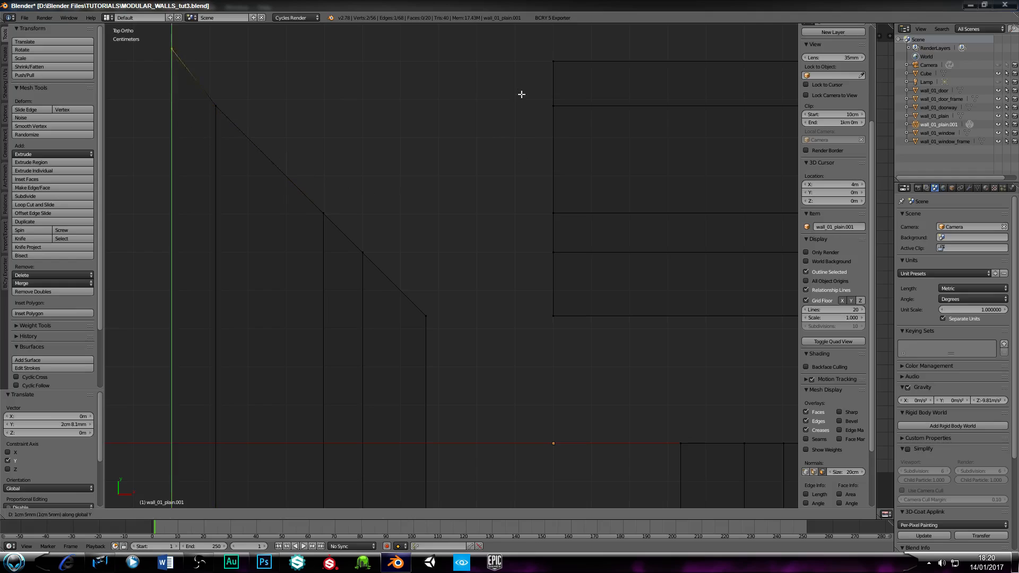
pyautogui.click(549, 64)
pyautogui.scroll(-4, 473, 252)
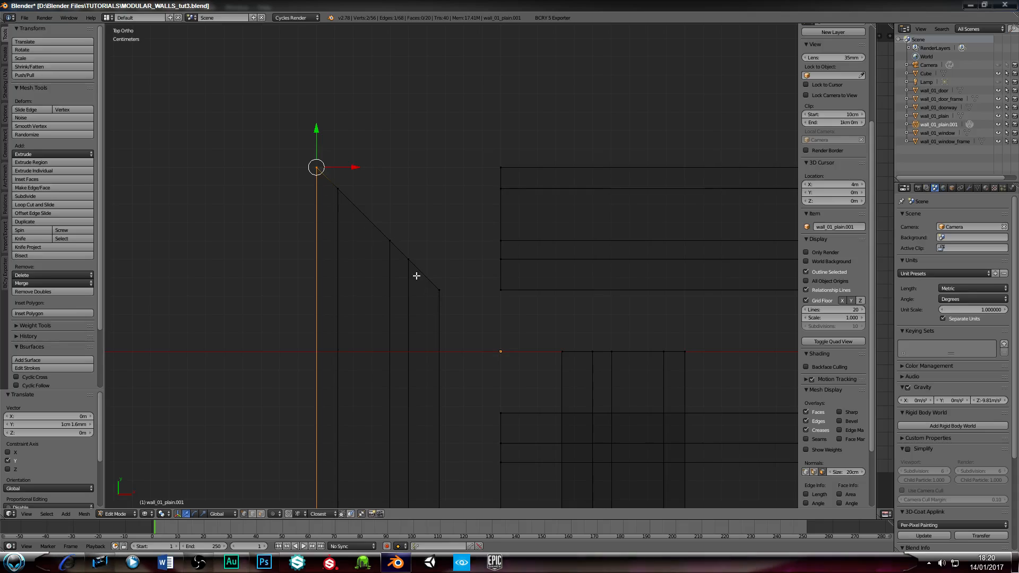
pyautogui.scroll(1, 480, 295)
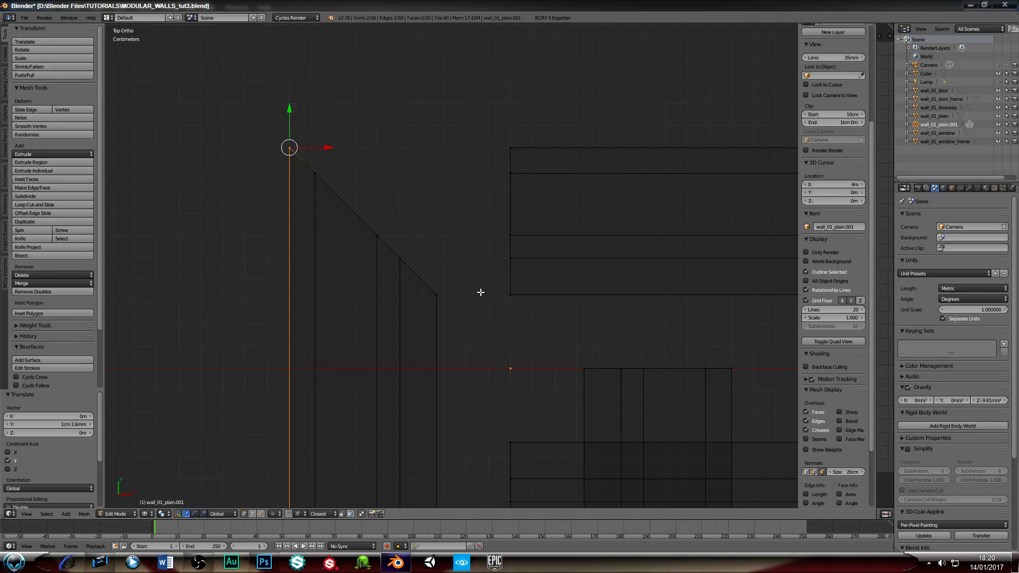
# Step: Select the end vertices of the horizontal section's outer profile and snap them along X to the inner corner of the mitred end, about -3.33 cm
pyautogui.rightClick(512, 291)
pyautogui.scroll(1, 513, 291)
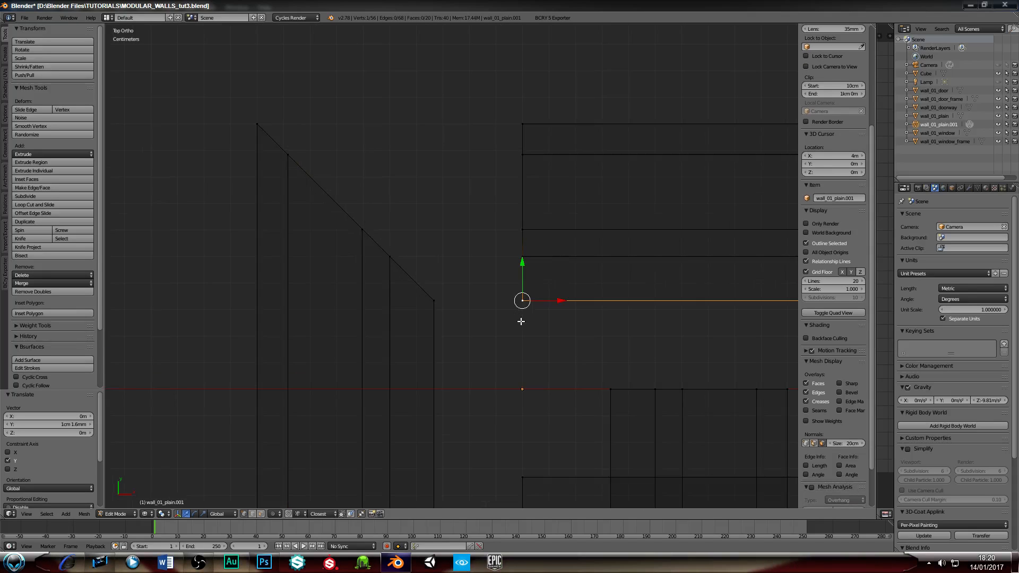
pyautogui.press('b')
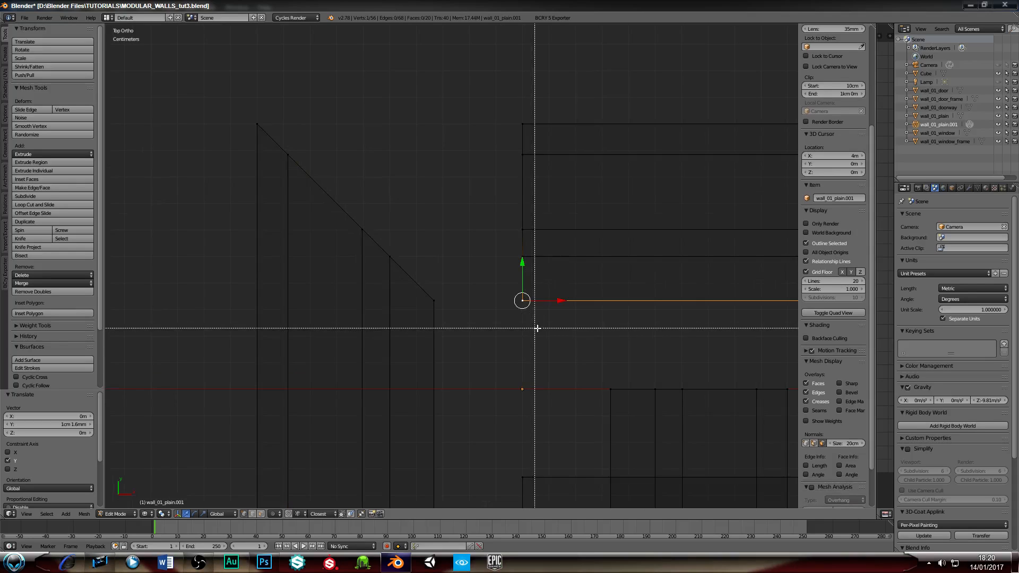
pyautogui.moveTo(544, 331); pyautogui.dragTo(495, 99)
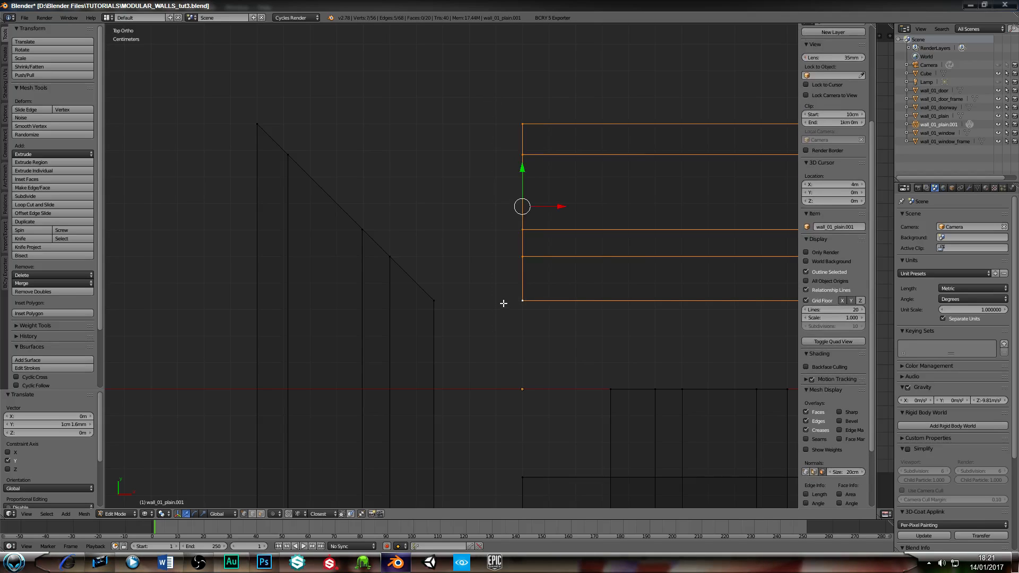
pyautogui.press('g')
pyautogui.press('x')
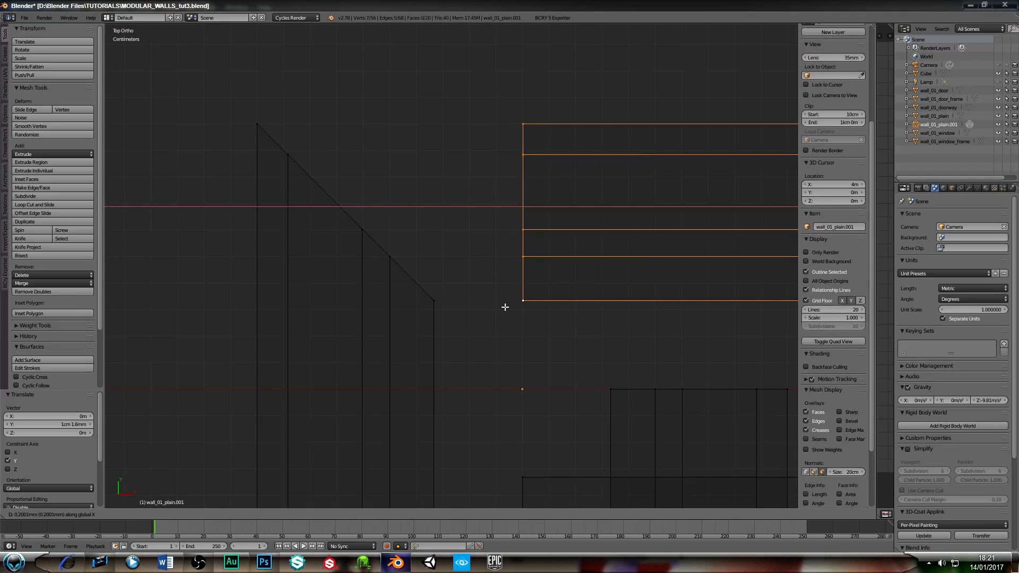
pyautogui.click(434, 301)
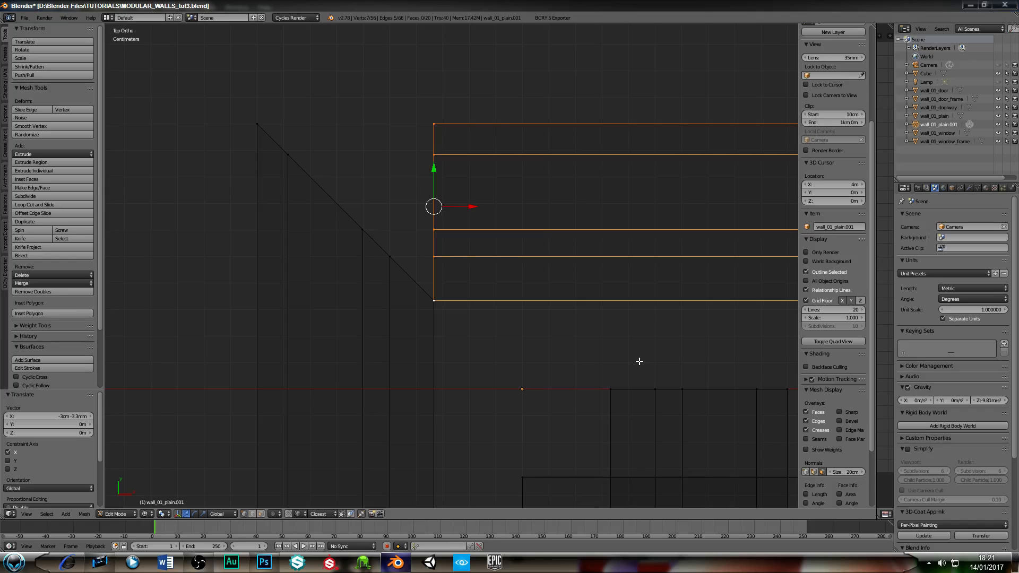
pyautogui.moveTo(472, 338)
pyautogui.mouseDown(button='middle')
pyautogui.moveTo(457, 305)
pyautogui.moveTo(468, 369)
pyautogui.moveTo(468, 349)
pyautogui.mouseUp(button='middle')
pyautogui.scroll(-3, 467, 345)
pyautogui.press('KP_7')
pyautogui.scroll(12, 468, 350)
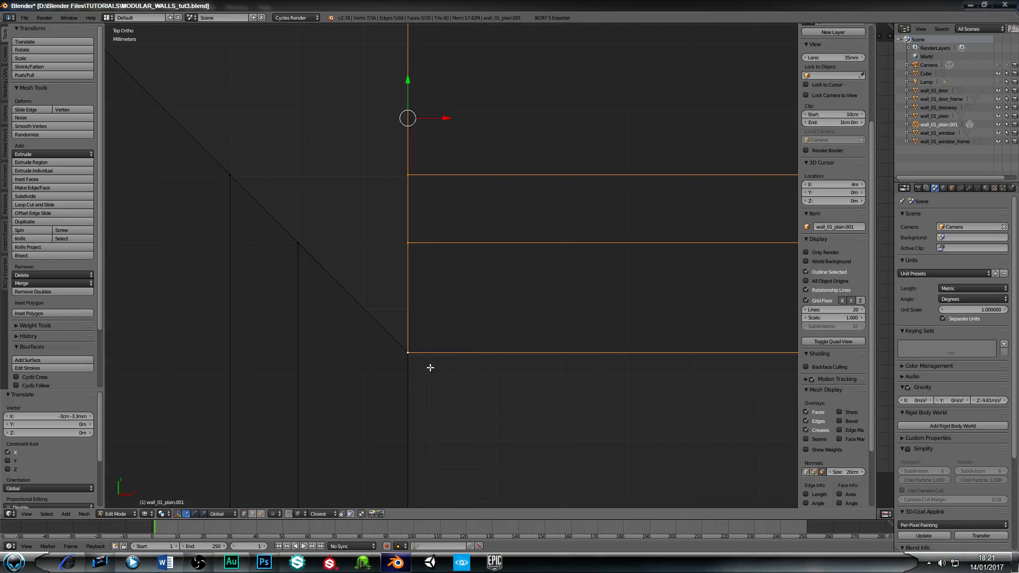
# Step: Examine the corner joint from the top, side and front views, comparing the base heights of the two wall sections
pyautogui.rightClick(410, 353)
pyautogui.scroll(-5, 413, 371)
pyautogui.rightClick(439, 304)
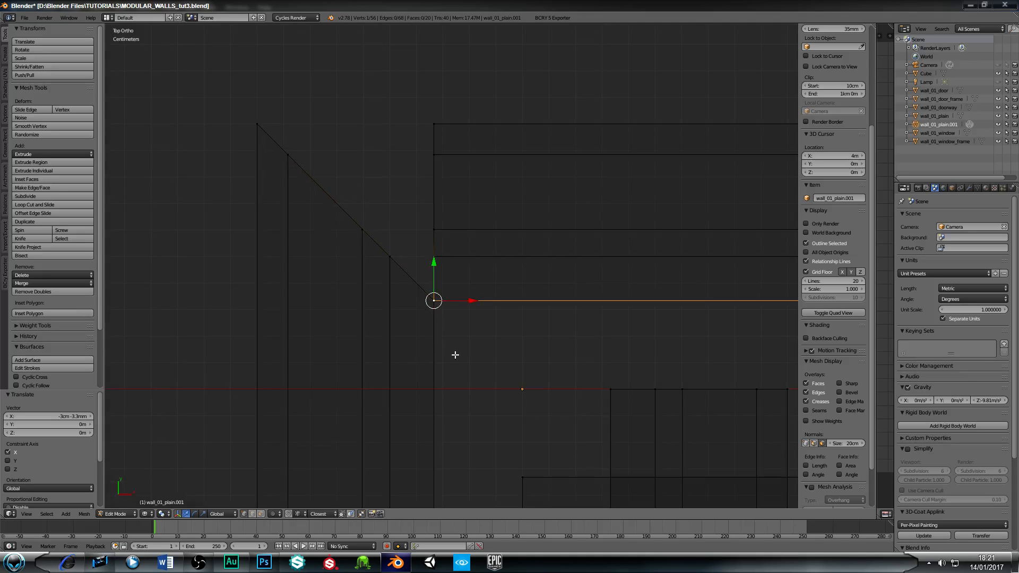
pyautogui.scroll(-5, 455, 352)
pyautogui.keyDown('shift'); pyautogui.moveTo(472, 326); pyautogui.dragTo(317, 299, button='middle'); pyautogui.keyUp('shift')
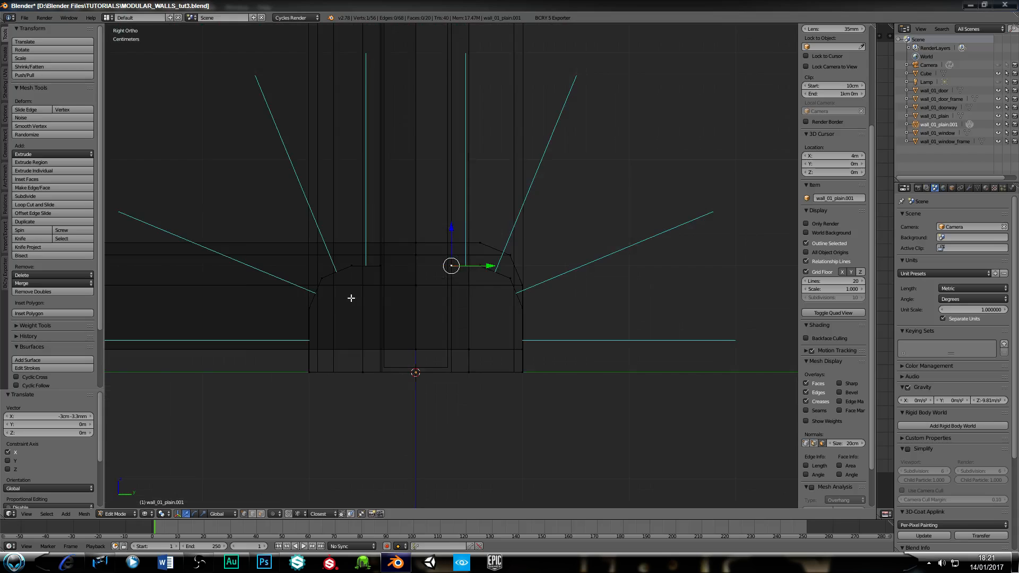
pyautogui.press('KP_1')
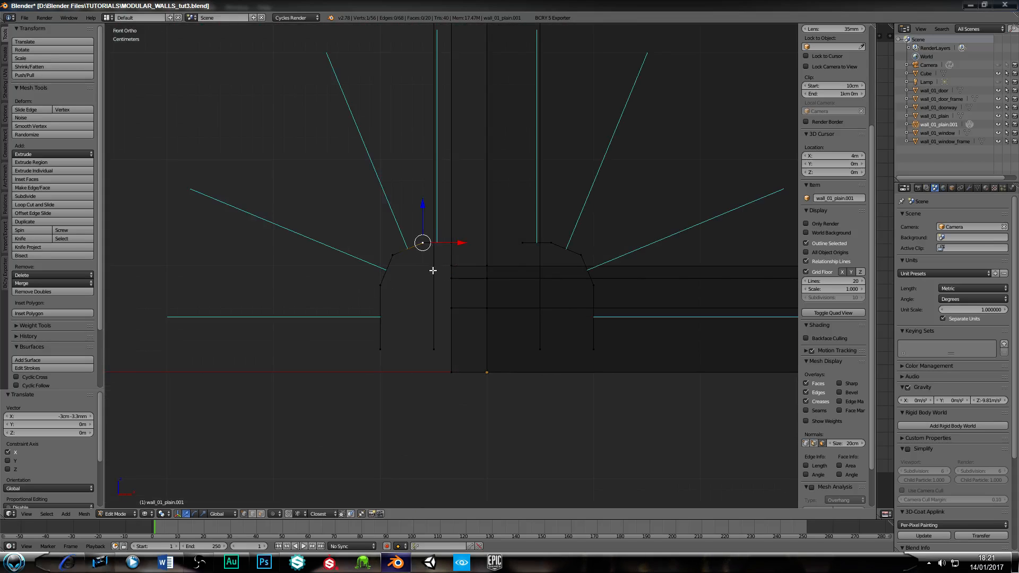
pyautogui.scroll(-3, 421, 273)
pyautogui.scroll(-2, 421, 273)
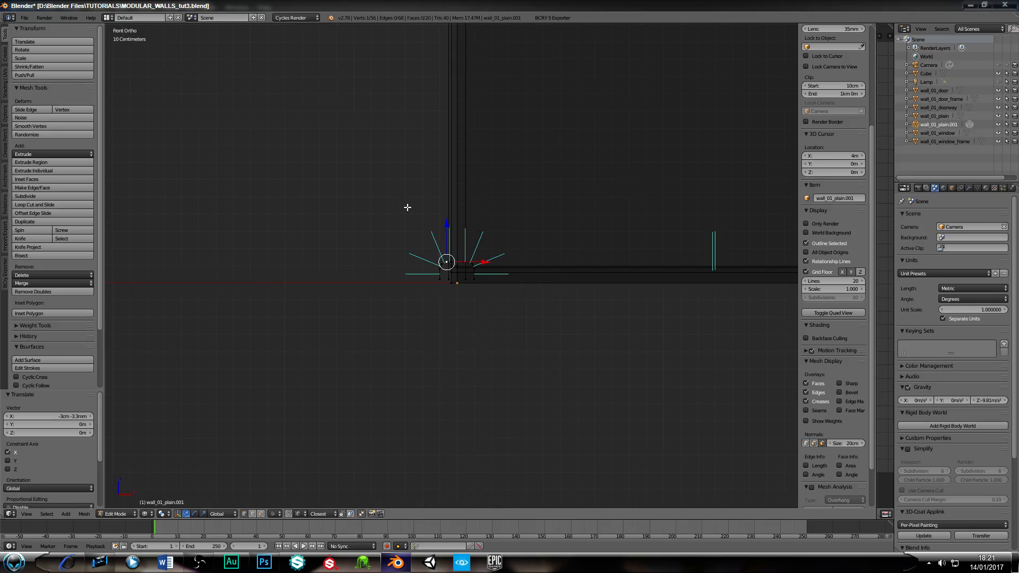
pyautogui.keyDown('shift'); pyautogui.moveTo(393, 209); pyautogui.dragTo(395, 283, button='middle'); pyautogui.keyUp('shift')
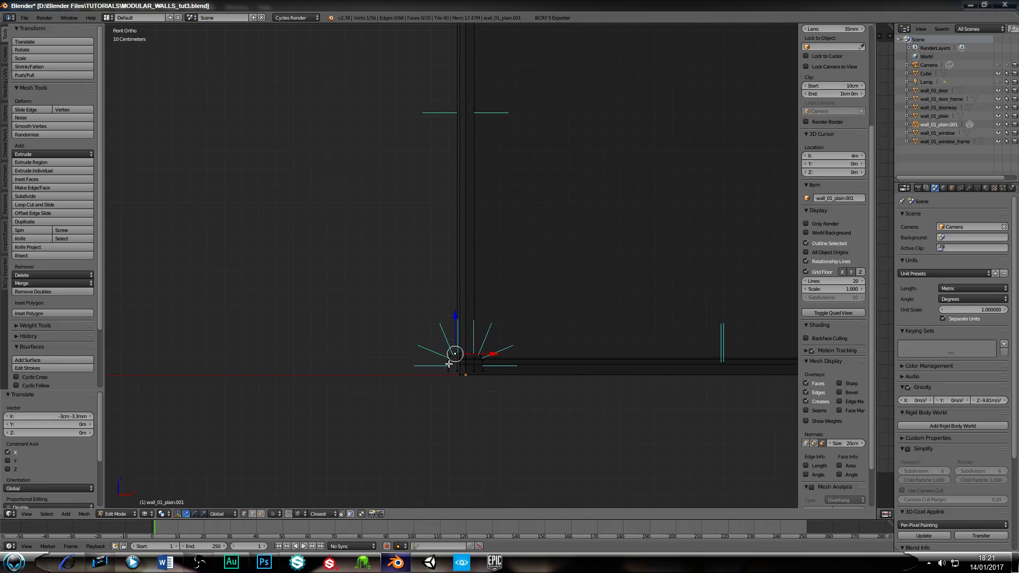
pyautogui.press('l')
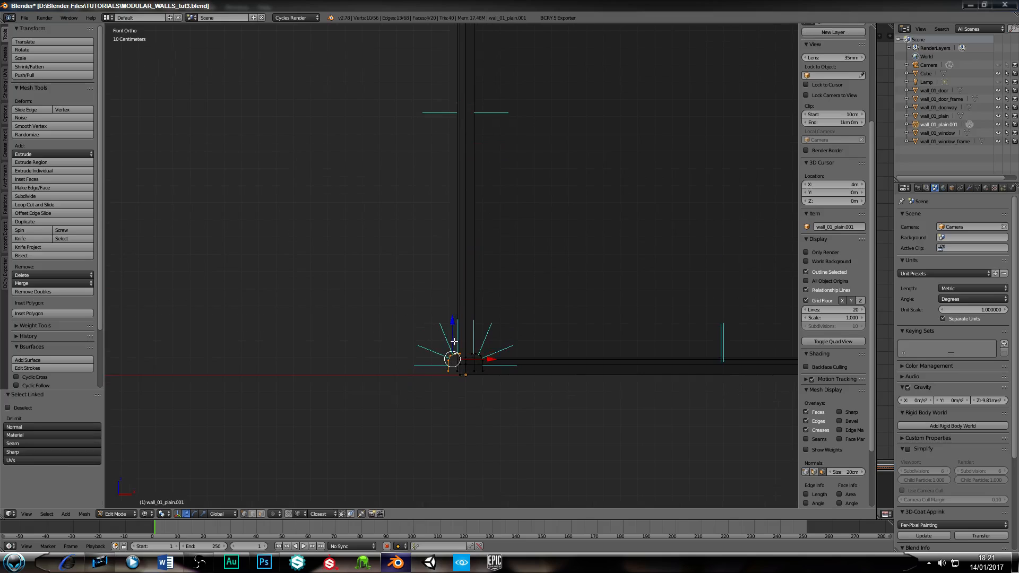
pyautogui.moveTo(415, 296); pyautogui.dragTo(414, 275, button='middle')
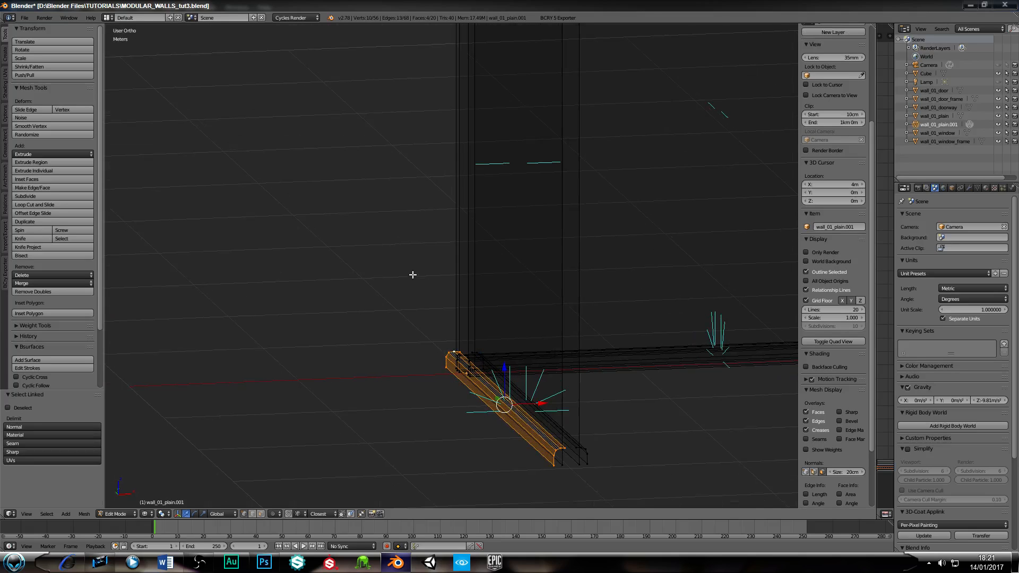
pyautogui.press('l')
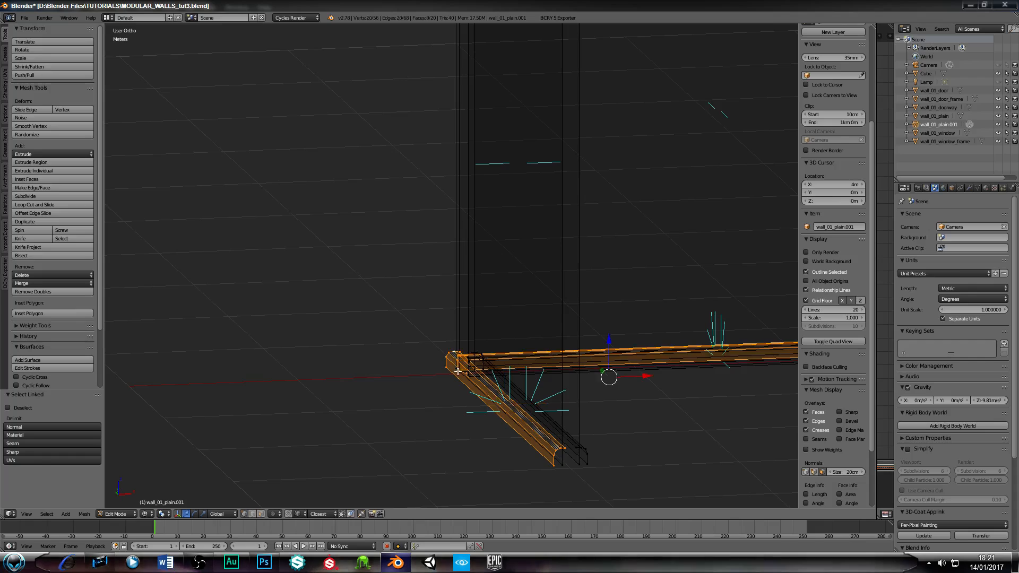
pyautogui.press('l')
pyautogui.scroll(-2, 436, 349)
pyautogui.rightClick(502, 354)
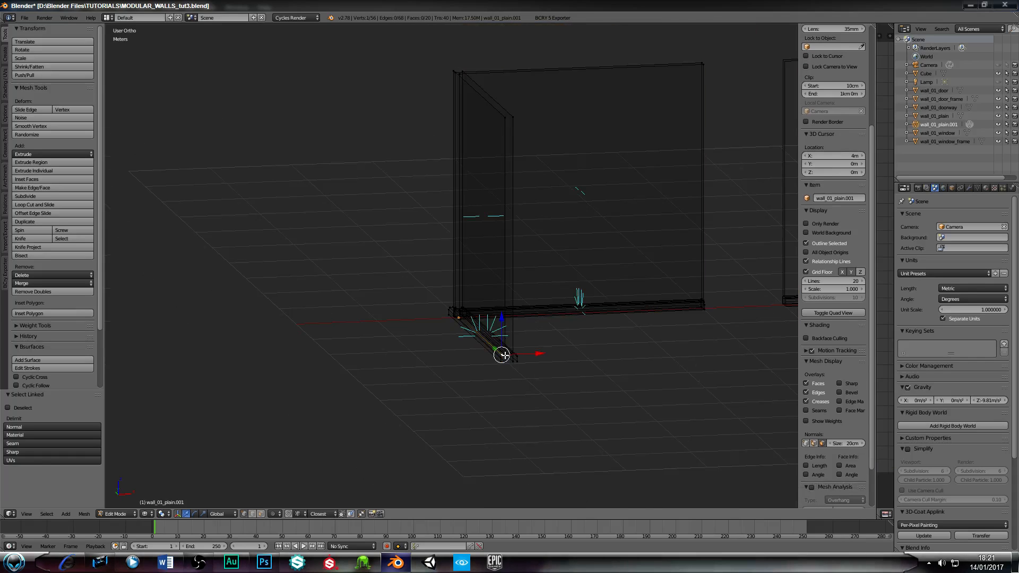
# Step: Switch to face selection and select all linked parts of the perpendicular wall section: both wall faces and both skirting strips
pyautogui.click(260, 514)
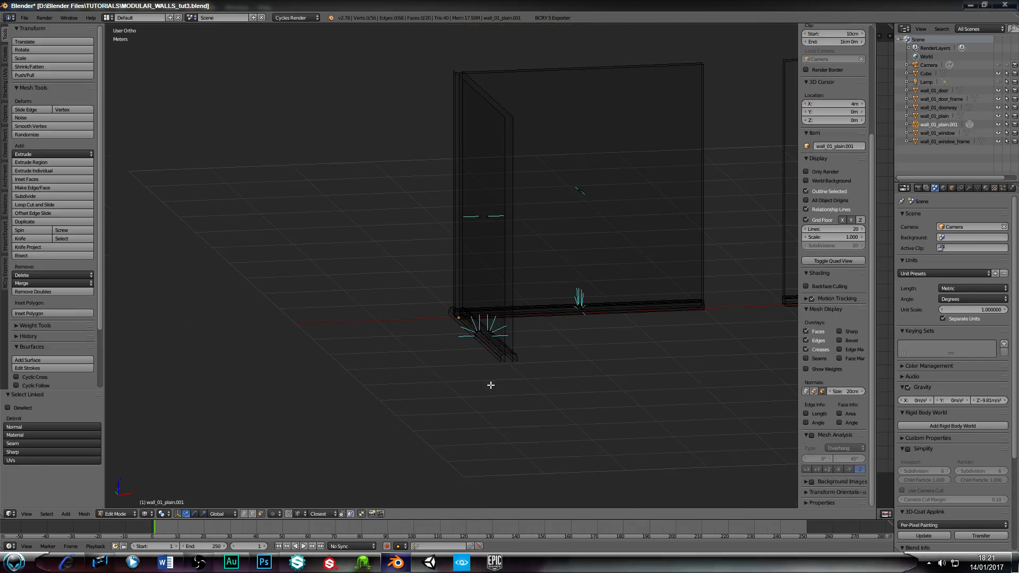
pyautogui.press('l')
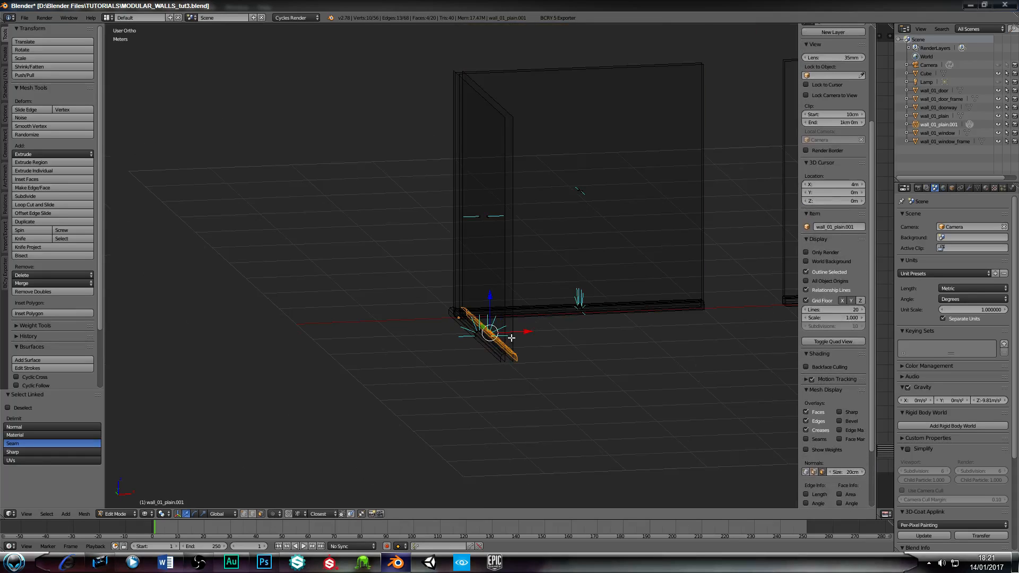
pyautogui.moveTo(509, 340); pyautogui.dragTo(428, 335, button='middle')
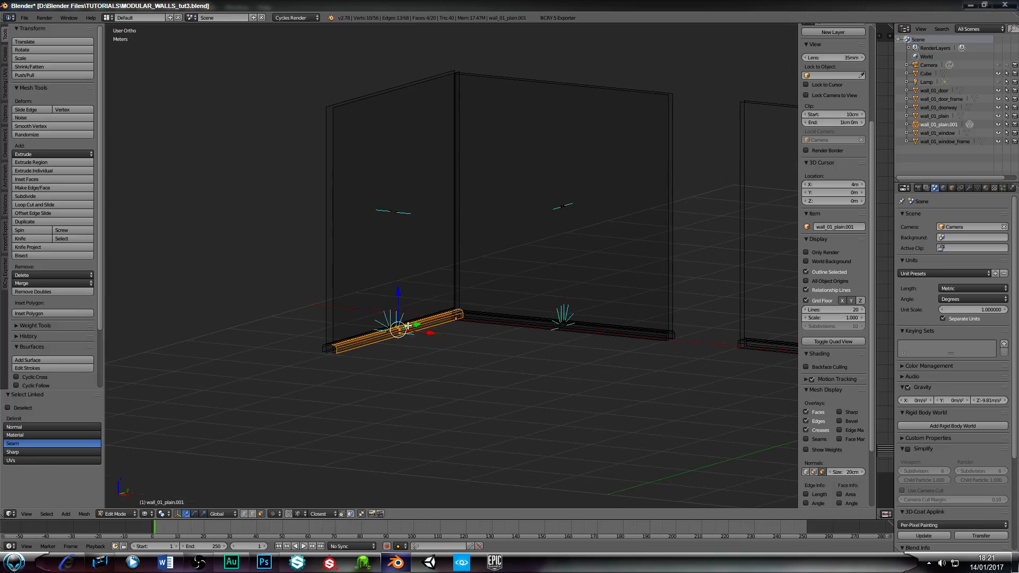
pyautogui.press('l')
pyautogui.moveTo(296, 225); pyautogui.dragTo(510, 222, button='middle')
pyautogui.press('l')
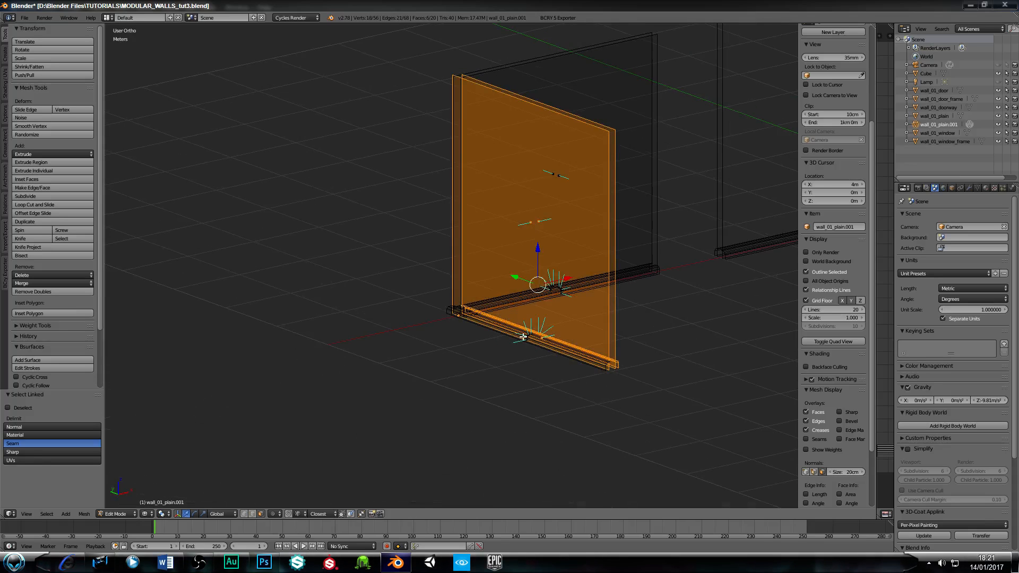
pyautogui.press('l')
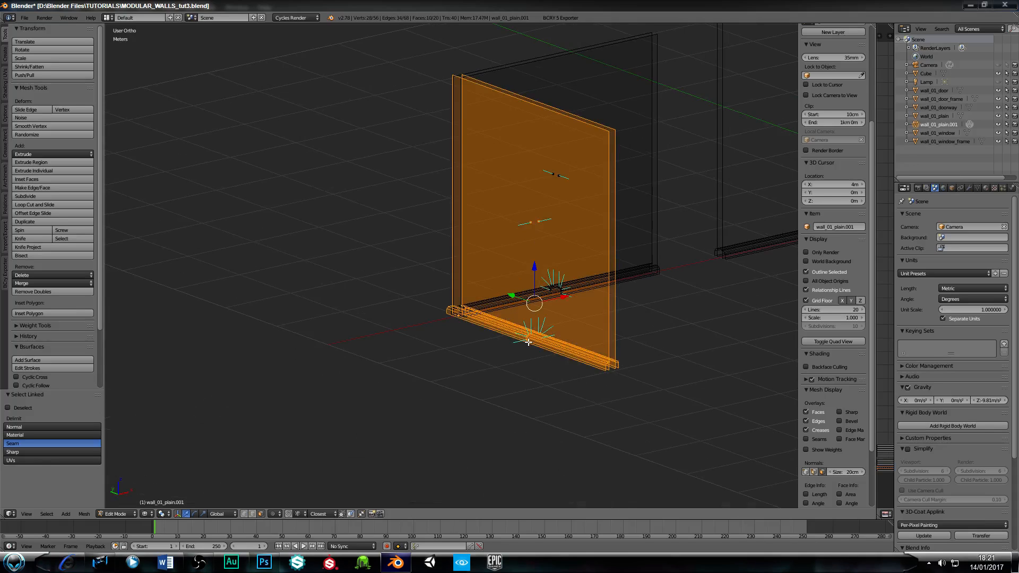
# Step: Move the selected wall section along Z by about -2.16 cm, levelling its skirting with the adjoining section's base
pyautogui.press('KP_1')
pyautogui.scroll(6, 473, 346)
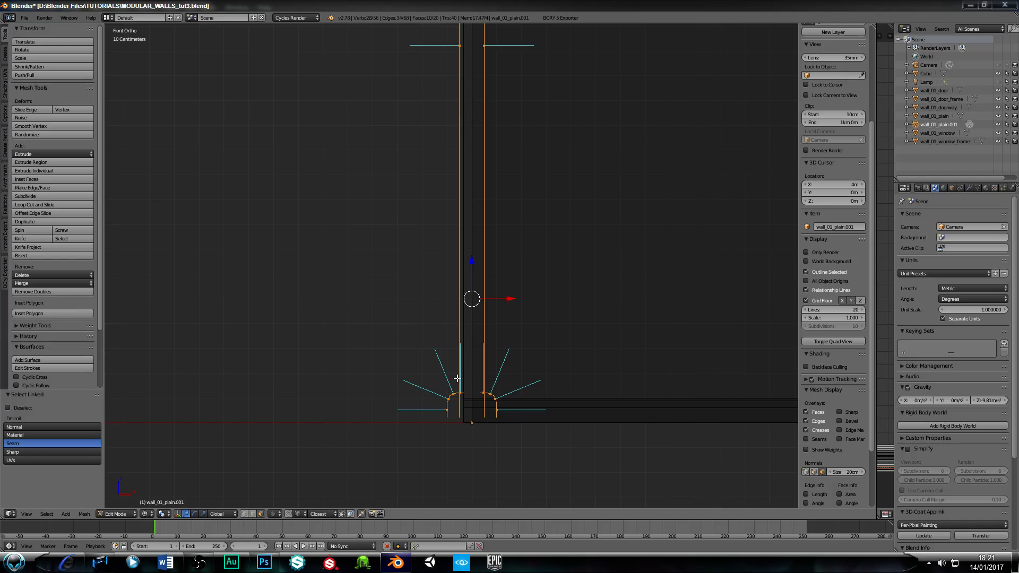
pyautogui.keyDown('shift'); pyautogui.moveTo(452, 342); pyautogui.dragTo(416, 225, button='middle'); pyautogui.keyUp('shift')
pyautogui.scroll(6, 419, 287)
pyautogui.scroll(2, 416, 271)
pyautogui.scroll(4, 392, 302)
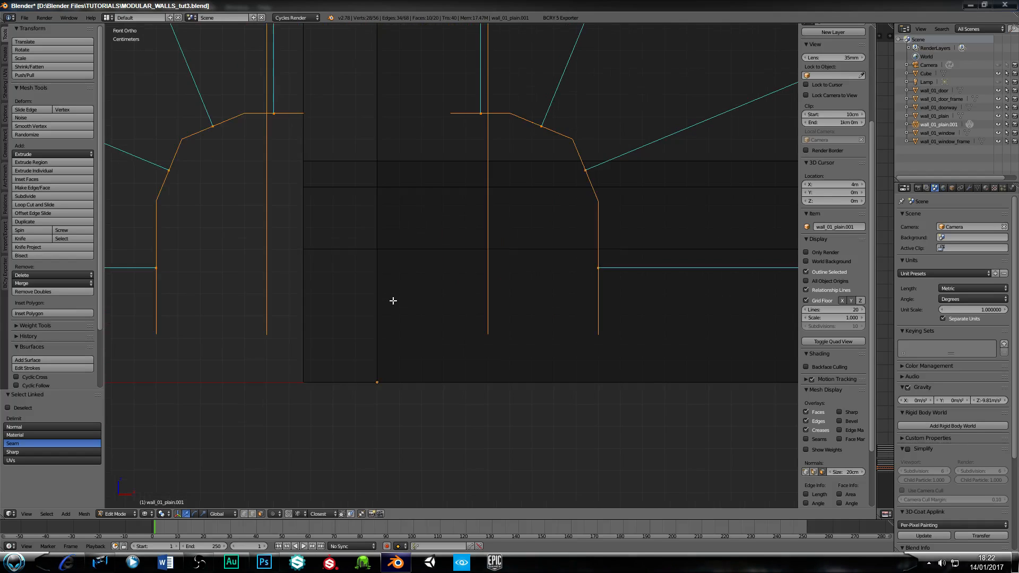
pyautogui.keyDown('shift'); pyautogui.moveTo(347, 332); pyautogui.dragTo(385, 257, button='middle'); pyautogui.keyUp('shift')
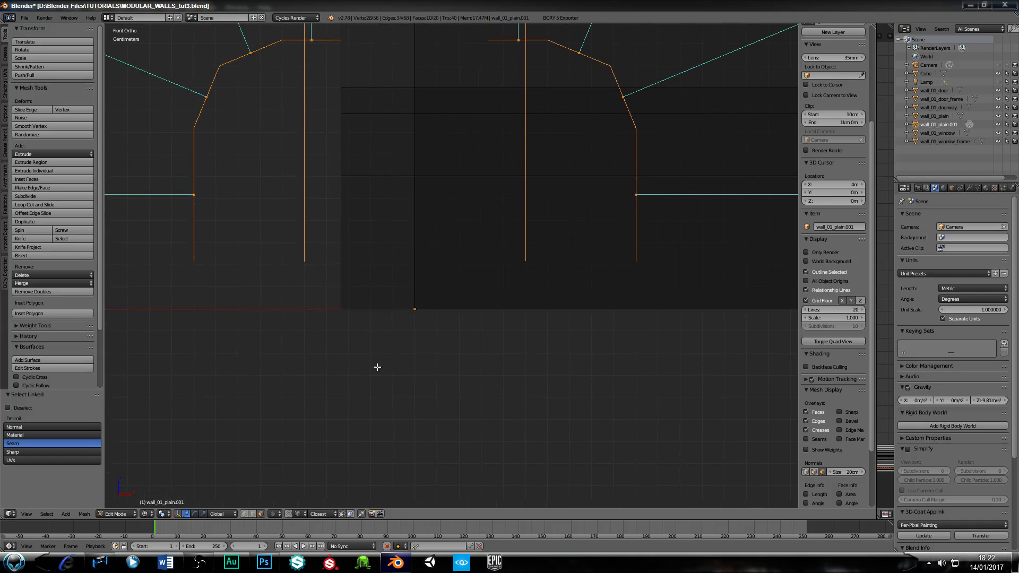
pyautogui.press('g')
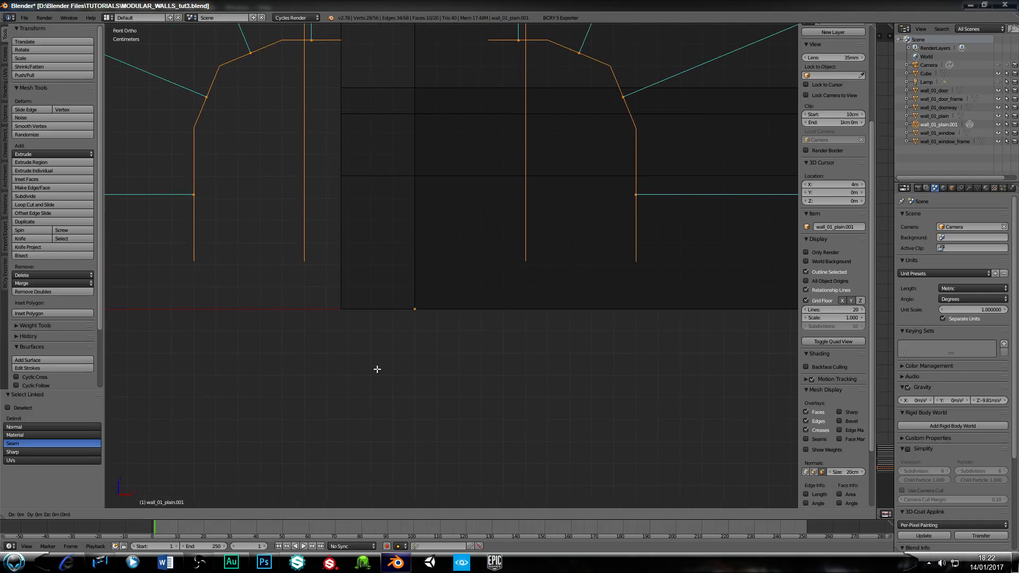
pyautogui.press('z')
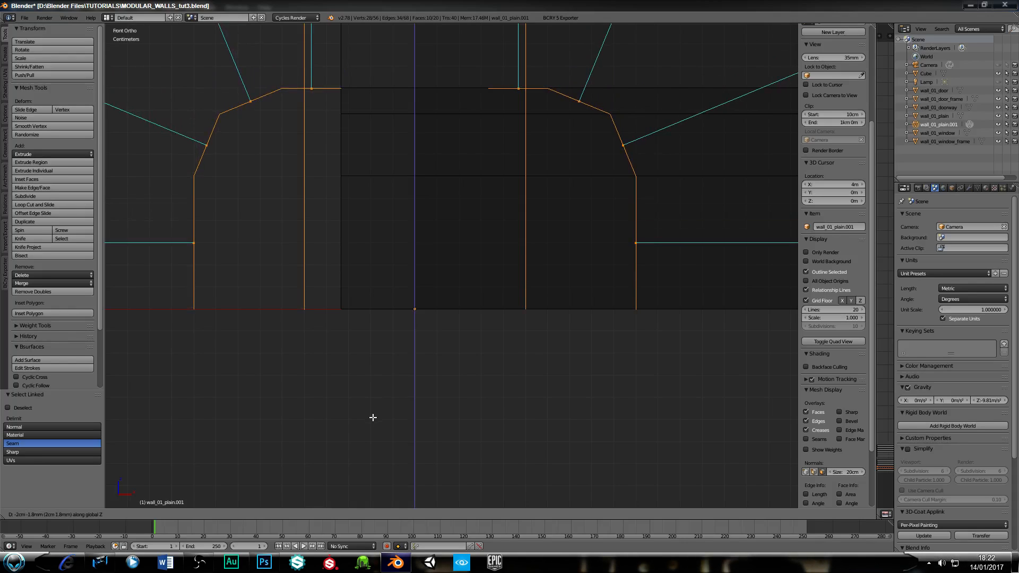
pyautogui.click(374, 417)
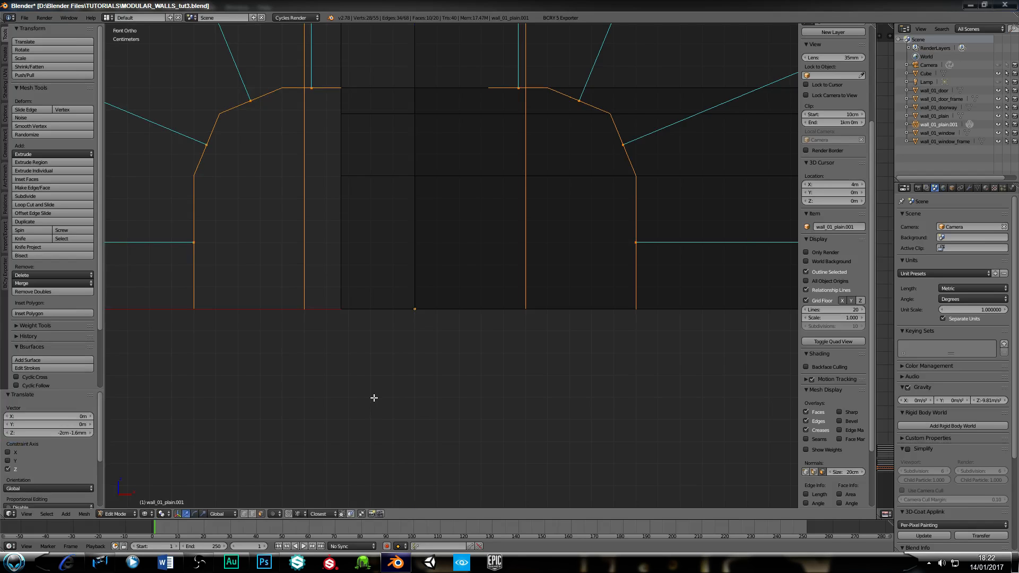
# Step: In vertex selection, select the horizontal section's outer skirting end vertices except the inner corner and snap them along X to the mitre's second point, about -1.67 cm
pyautogui.scroll(-4, 373, 403)
pyautogui.moveTo(442, 270); pyautogui.dragTo(432, 307, button='middle')
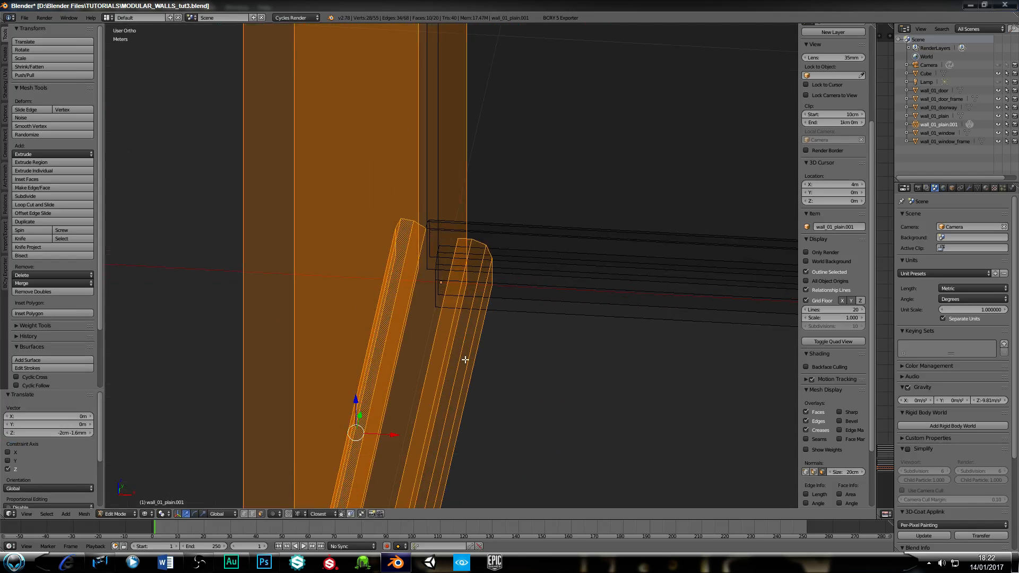
pyautogui.moveTo(462, 357); pyautogui.dragTo(466, 363, button='middle')
pyautogui.click(243, 514)
pyautogui.press('KP_7')
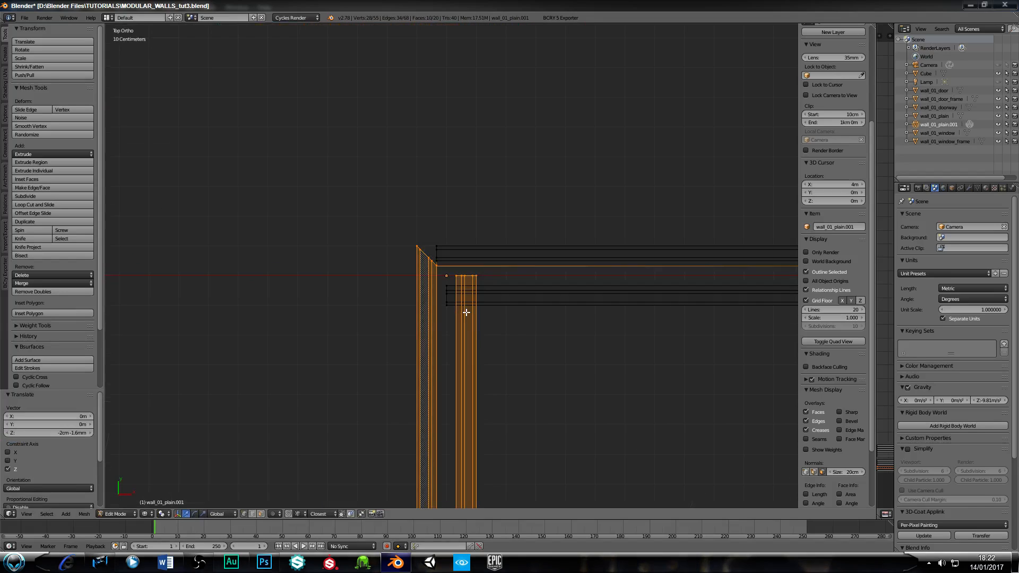
pyautogui.scroll(3, 417, 303)
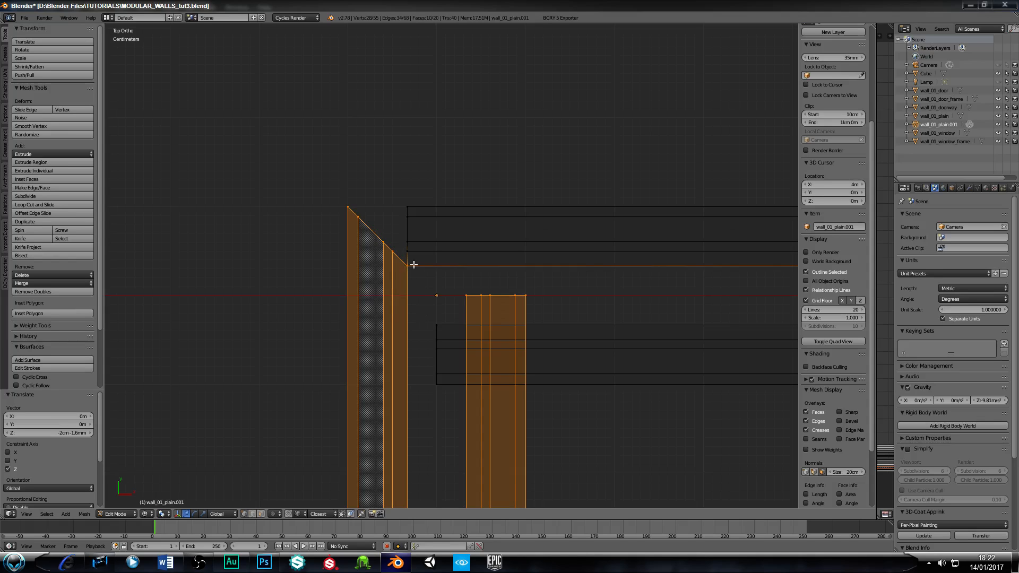
pyautogui.scroll(5, 393, 297)
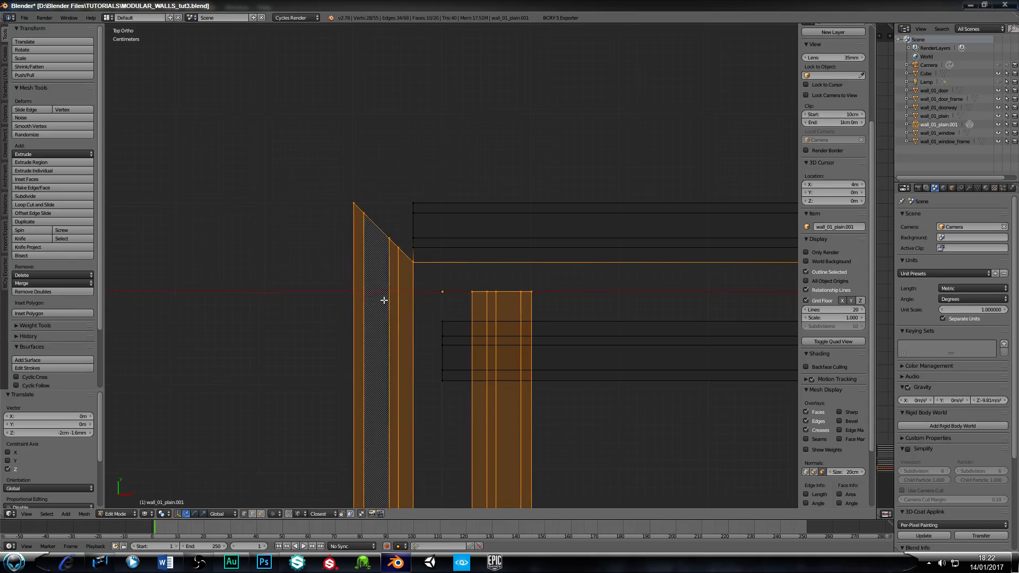
pyautogui.rightClick(430, 219)
pyautogui.keyDown('shift'); pyautogui.moveTo(437, 230); pyautogui.dragTo(438, 290, button='middle'); pyautogui.keyUp('shift')
pyautogui.rightClick(440, 246)
pyautogui.press('b')
pyautogui.moveTo(417, 128); pyautogui.dragTo(451, 256)
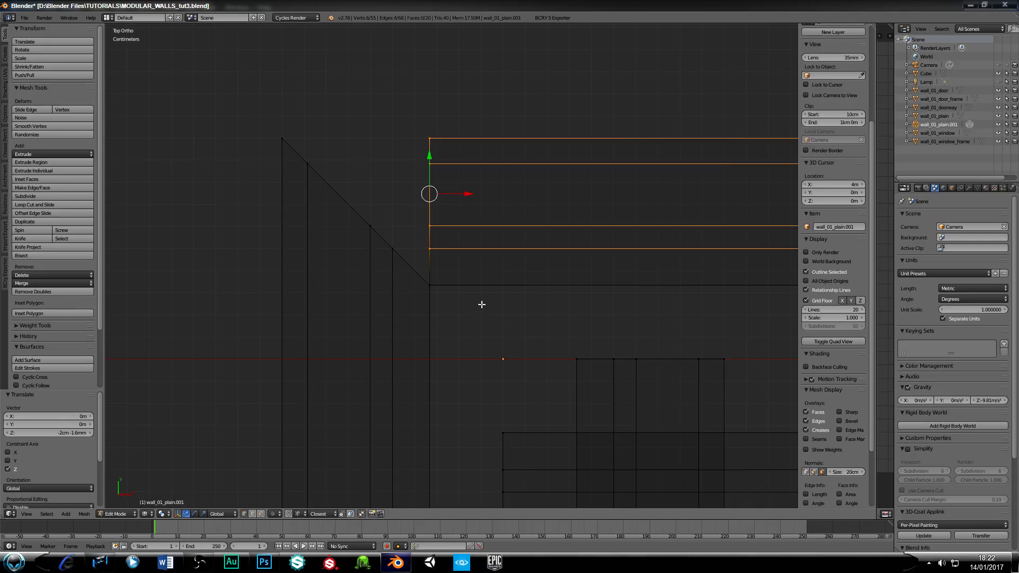
pyautogui.press('g')
pyautogui.press('x')
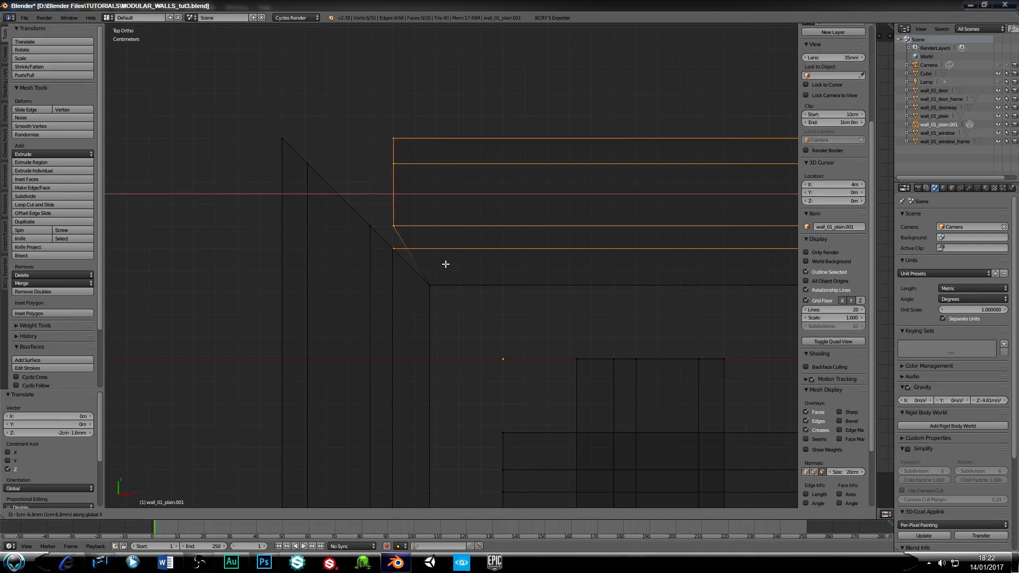
pyautogui.click(396, 249)
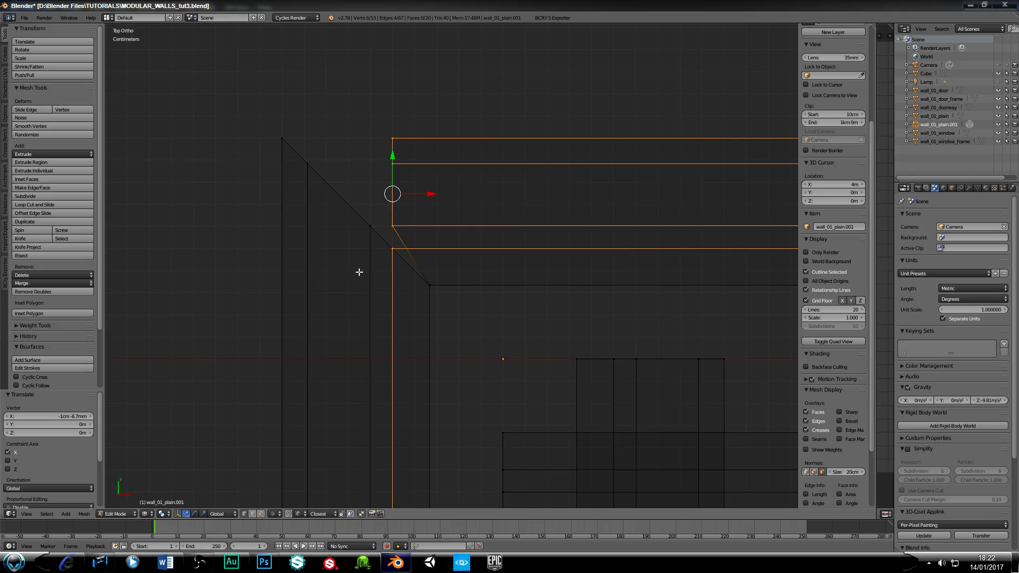
# Step: Deselect the second innermost end vertices and snap the rest along X to the mitre's third profile point, about -1.03 cm
pyautogui.keyDown('shift'); pyautogui.moveTo(363, 282); pyautogui.dragTo(416, 321, button='middle'); pyautogui.keyUp('shift')
pyautogui.press('c')
pyautogui.middleClick(437, 296)
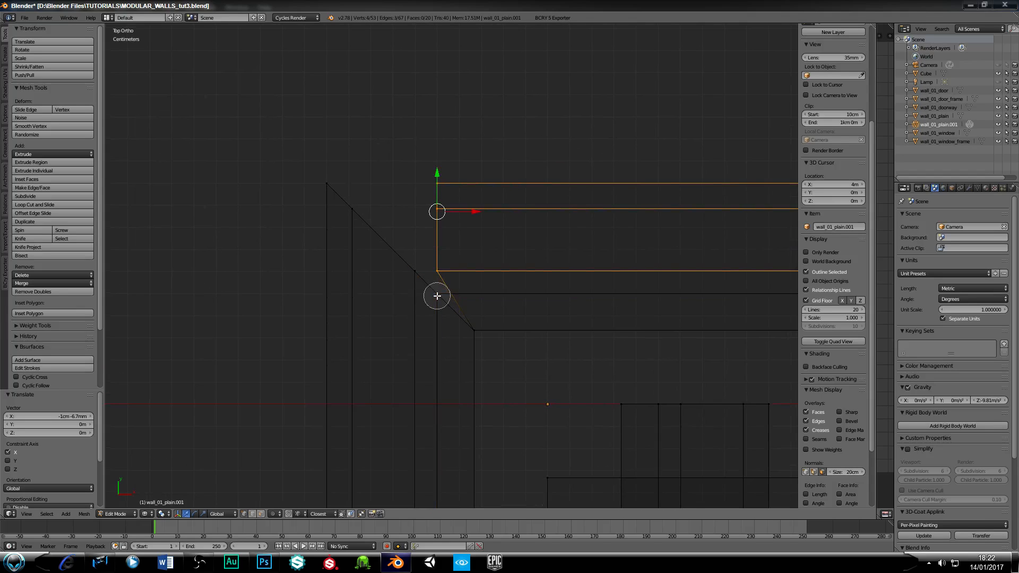
pyautogui.rightClick(437, 295)
pyautogui.press('g')
pyautogui.press('x')
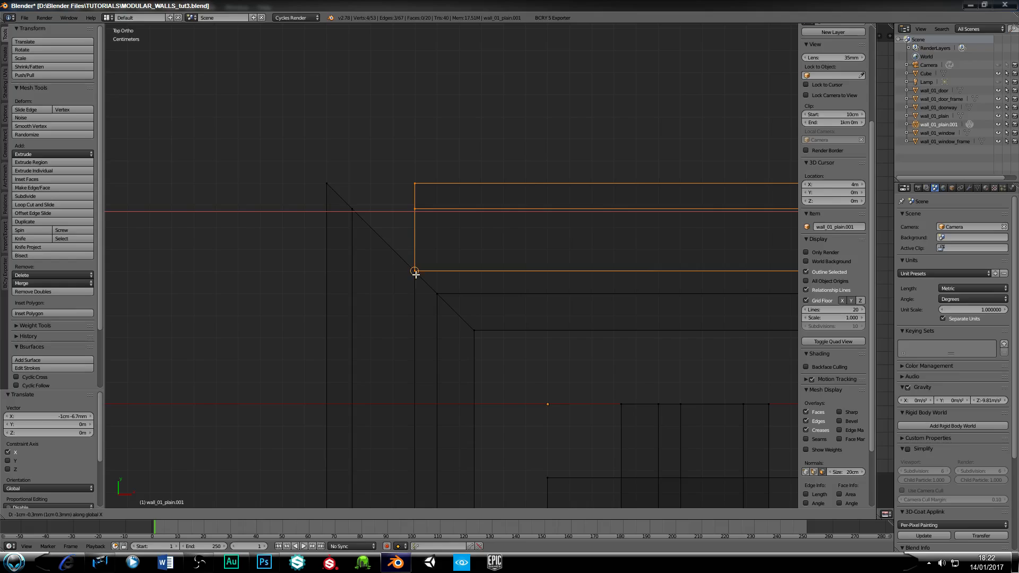
pyautogui.click(416, 275)
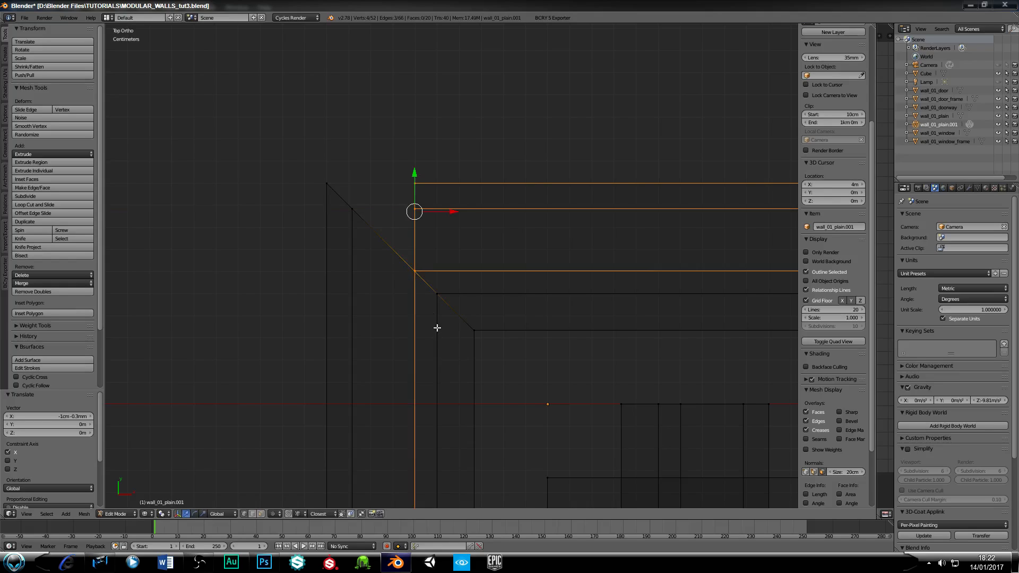
# Step: Deselect the third end vertex from the inside and snap the two outermost lines along X to the mitre's fourth point, about -2.81 cm
pyautogui.press('c')
pyautogui.middleClick(415, 271)
pyautogui.rightClick(416, 271)
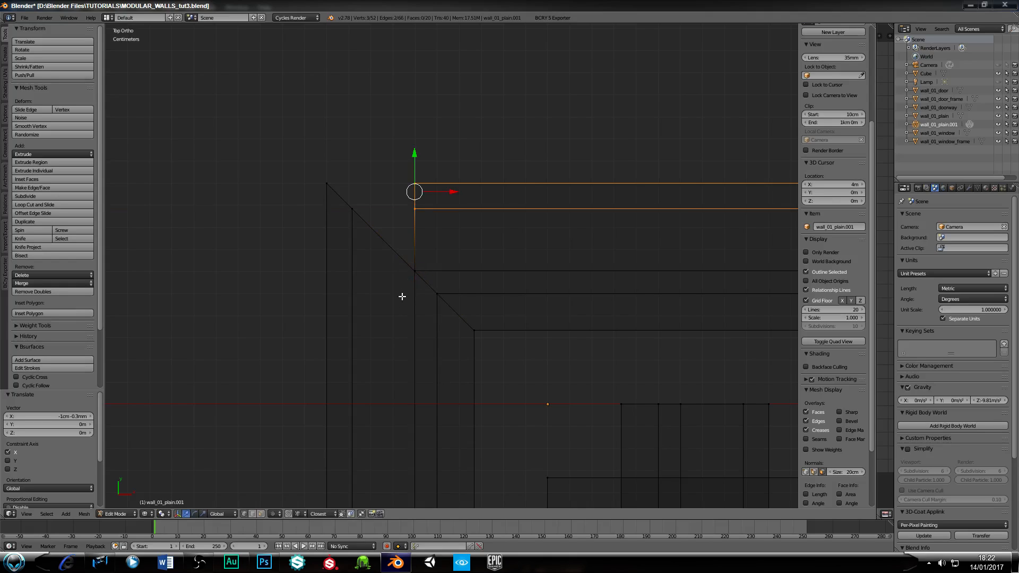
pyautogui.keyDown('shift'); pyautogui.moveTo(353, 274); pyautogui.dragTo(391, 312, button='middle'); pyautogui.keyUp('shift')
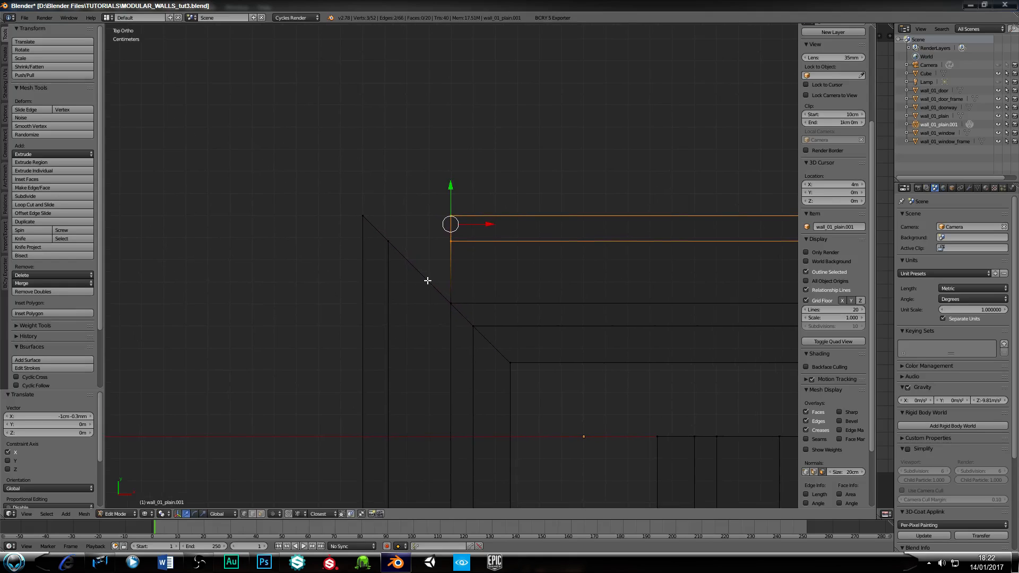
pyautogui.press('g')
pyautogui.press('x')
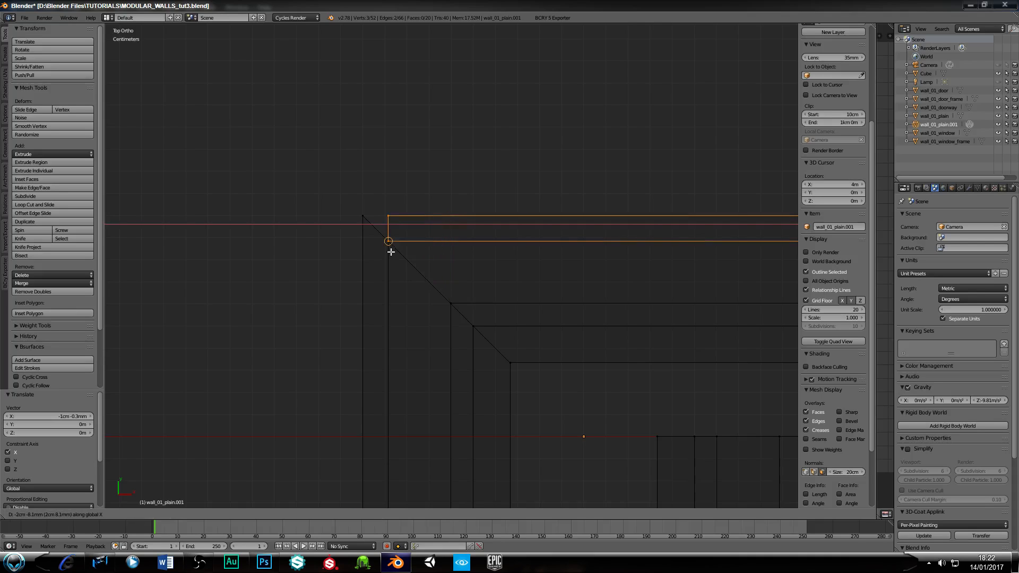
pyautogui.click(391, 248)
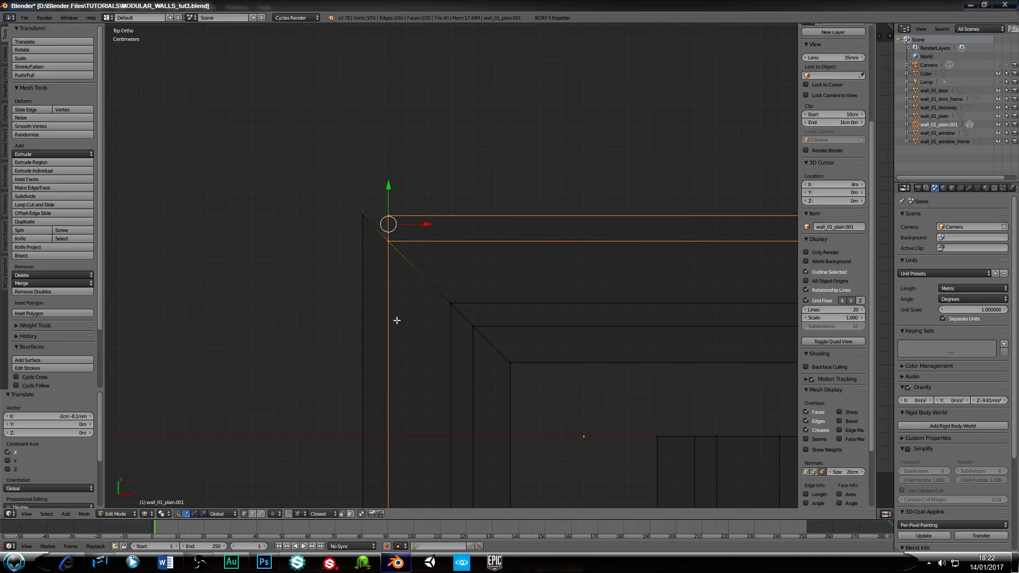
# Step: Deselect the fourth end vertices and snap the outermost skirting line along X to the mitre's outer corner, about -1.16 cm
pyautogui.keyDown('shift'); pyautogui.rightClick(388, 242); pyautogui.keyUp('shift')
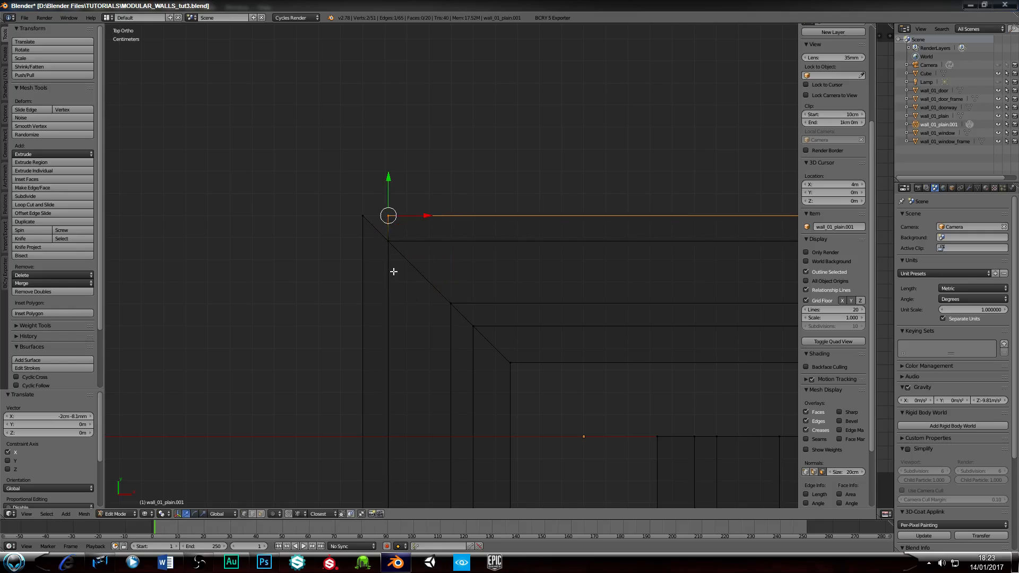
pyautogui.press('g')
pyautogui.press('x')
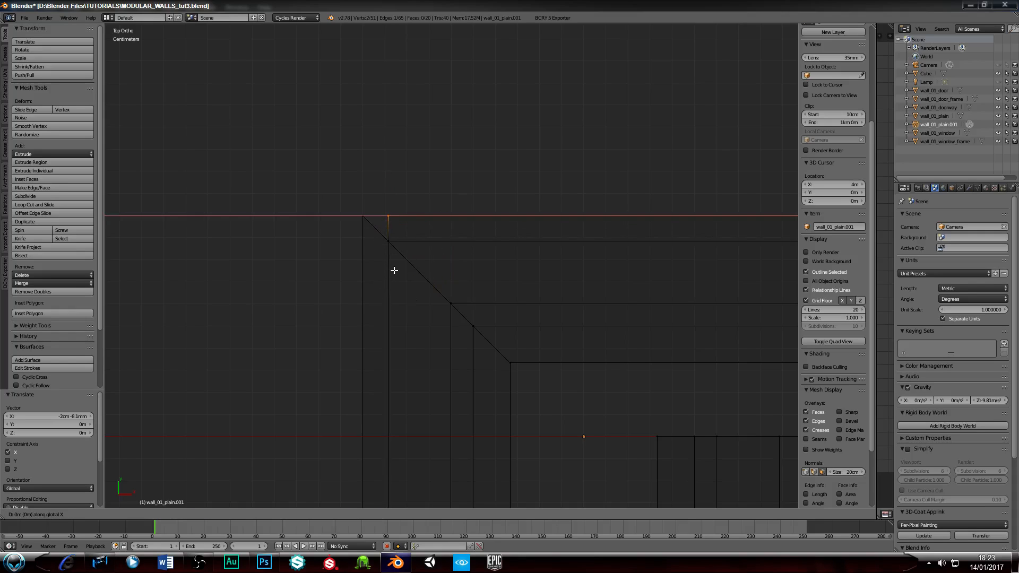
pyautogui.click(360, 217)
pyautogui.scroll(-8, 372, 330)
pyautogui.scroll(-1, 386, 324)
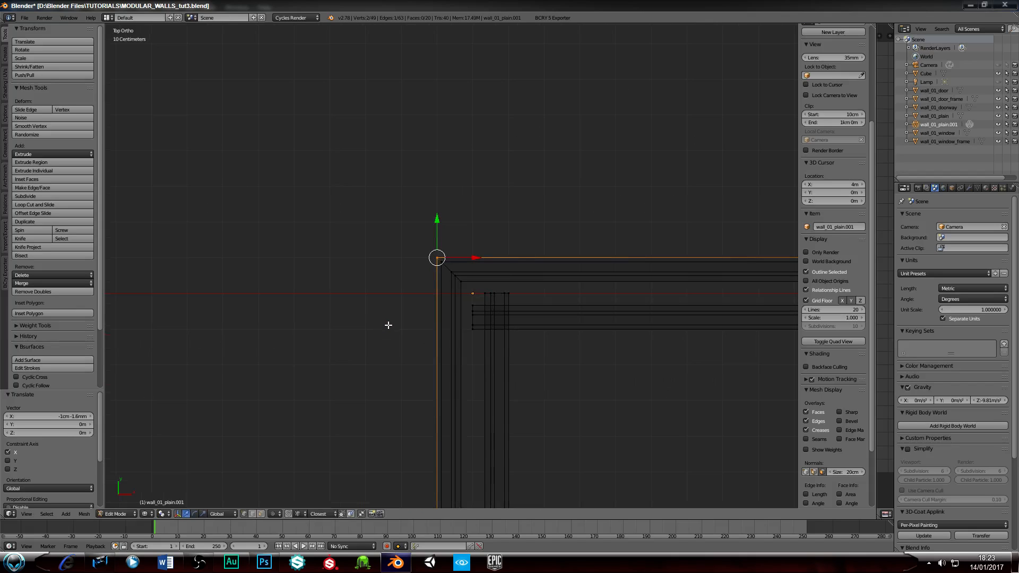
pyautogui.scroll(-1, 389, 327)
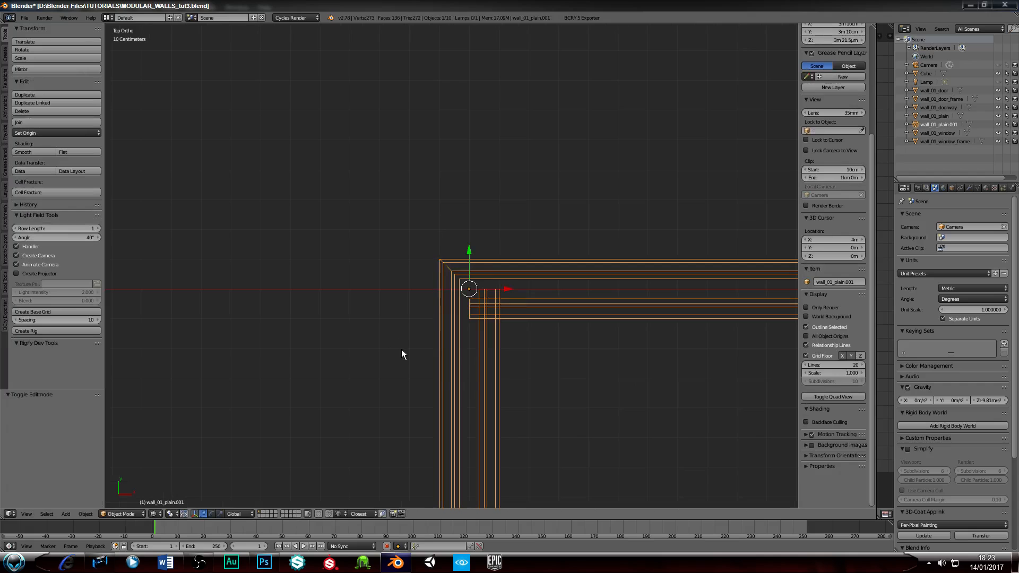
# Step: Inspect the corner wall in solid shading from several angles, checking the outer mitre and the unmitred inner skirting ends
pyautogui.press('z')
pyautogui.scroll(-6, 385, 287)
pyautogui.moveTo(401, 313); pyautogui.dragTo(446, 226, button='middle')
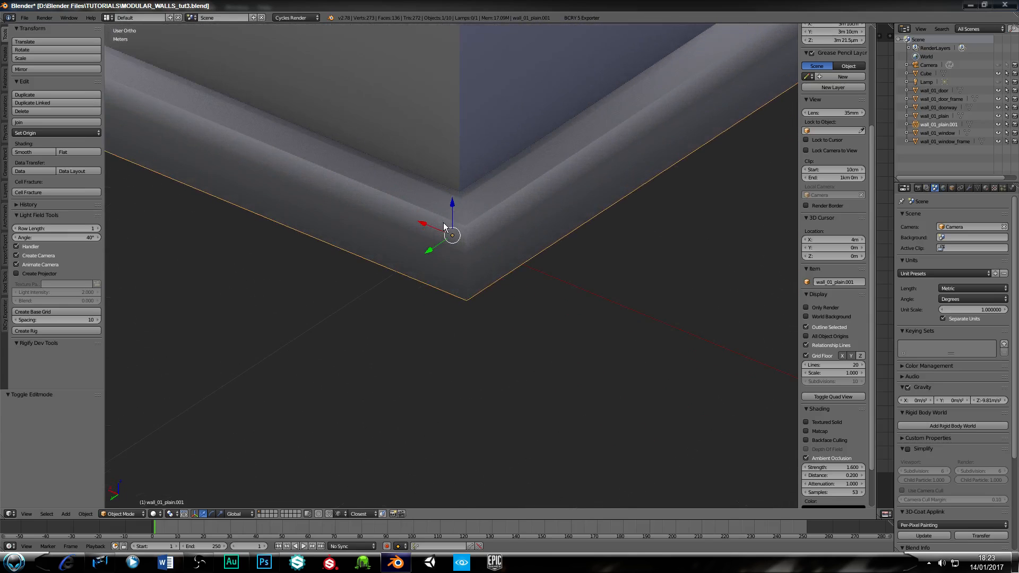
pyautogui.scroll(-8, 446, 226)
pyautogui.moveTo(418, 258); pyautogui.dragTo(448, 248, button='middle')
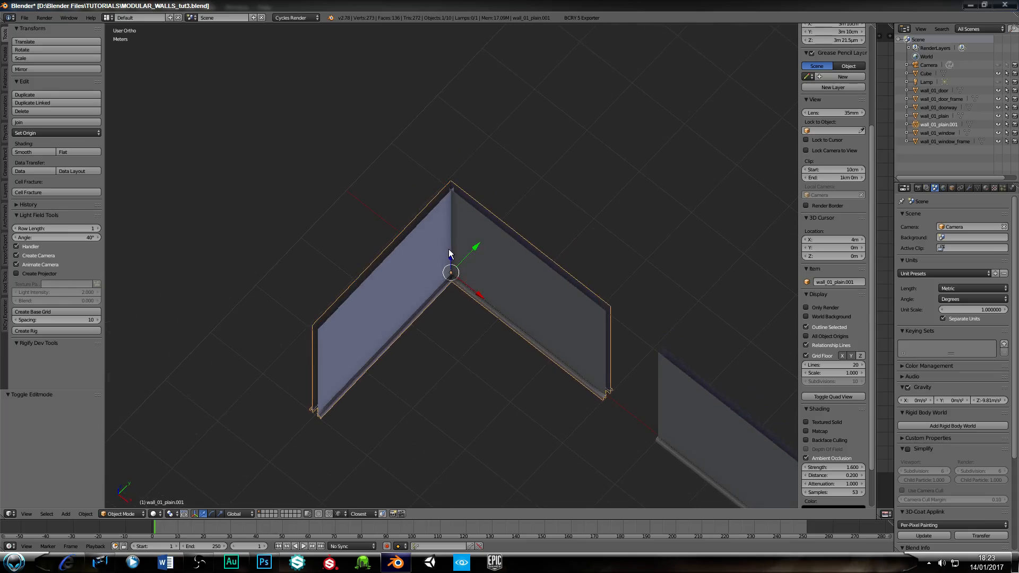
pyautogui.press('KP_7')
pyautogui.scroll(4, 483, 308)
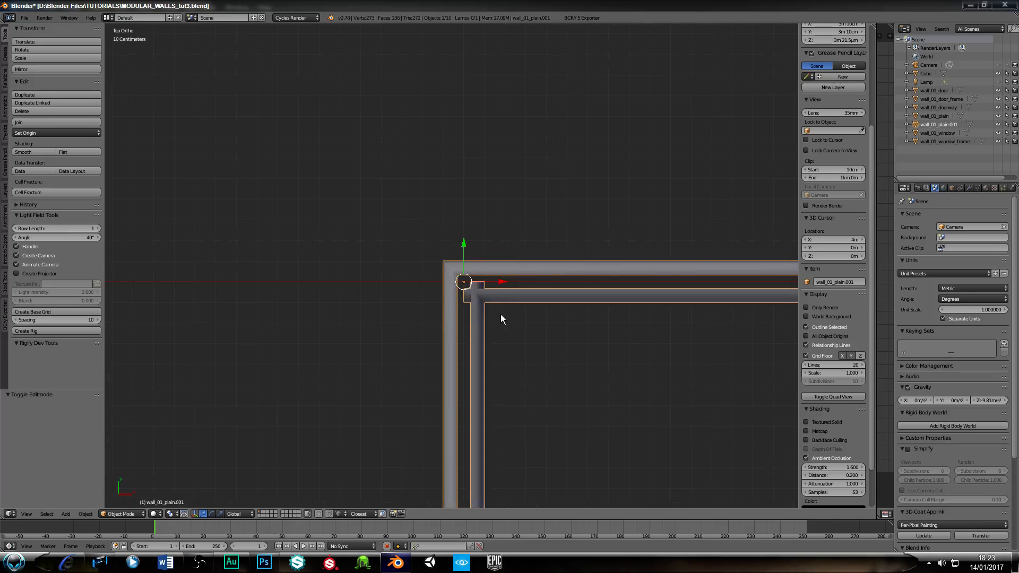
pyautogui.scroll(4, 455, 262)
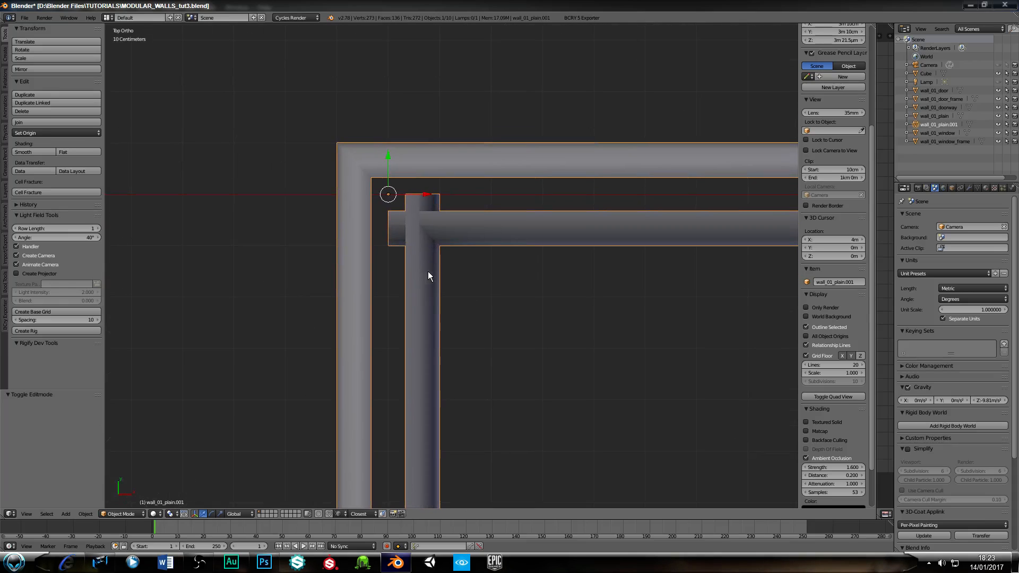
pyautogui.scroll(3, 426, 269)
# Step: In wireframe, select the horizontal section's inner skirting end vertices and snap them along X to the vertical skirting's first line, about 3.33 cm
pyautogui.press('z')
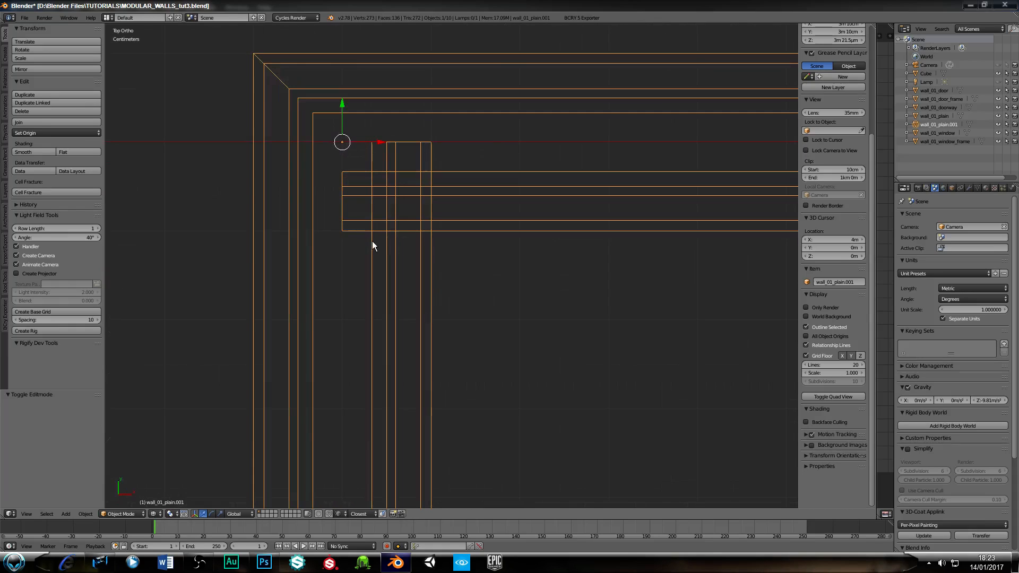
pyautogui.keyDown('shift'); pyautogui.moveTo(373, 241); pyautogui.dragTo(419, 302, button='middle'); pyautogui.keyUp('shift')
pyautogui.scroll(1, 425, 298)
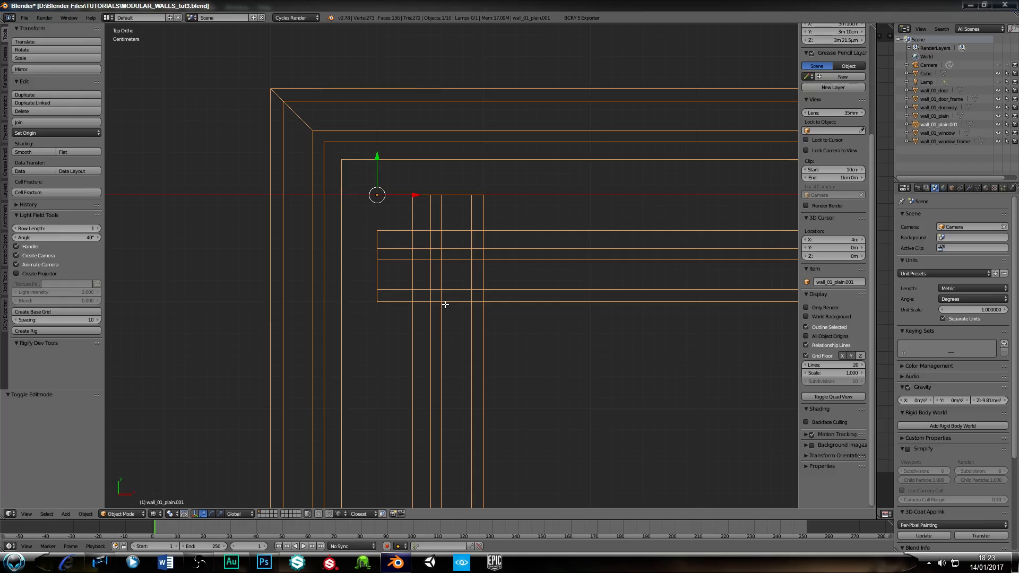
pyautogui.press('Tab')
pyautogui.rightClick(379, 292)
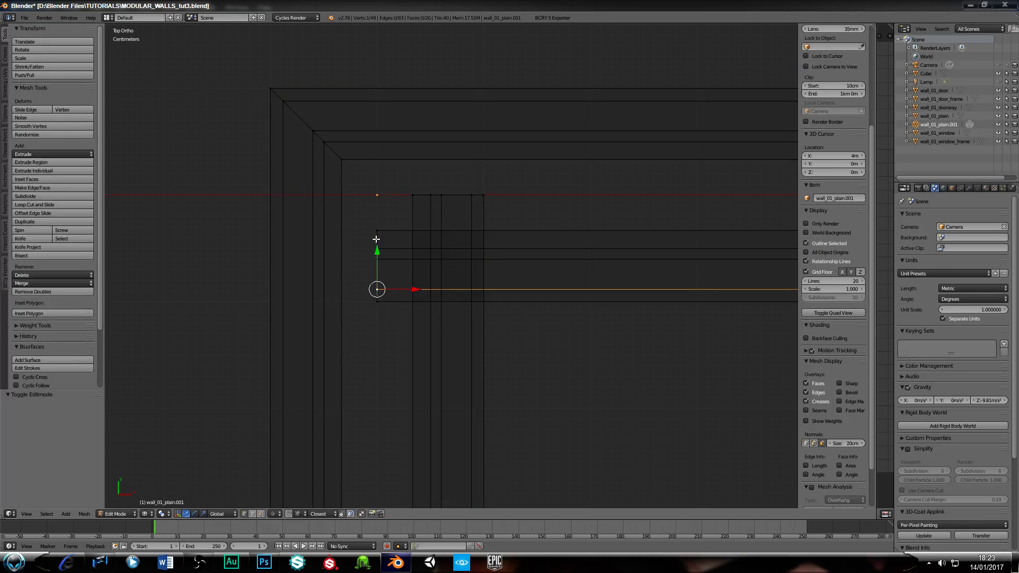
pyautogui.press('b')
pyautogui.moveTo(367, 215); pyautogui.dragTo(399, 325)
pyautogui.scroll(3, 393, 353)
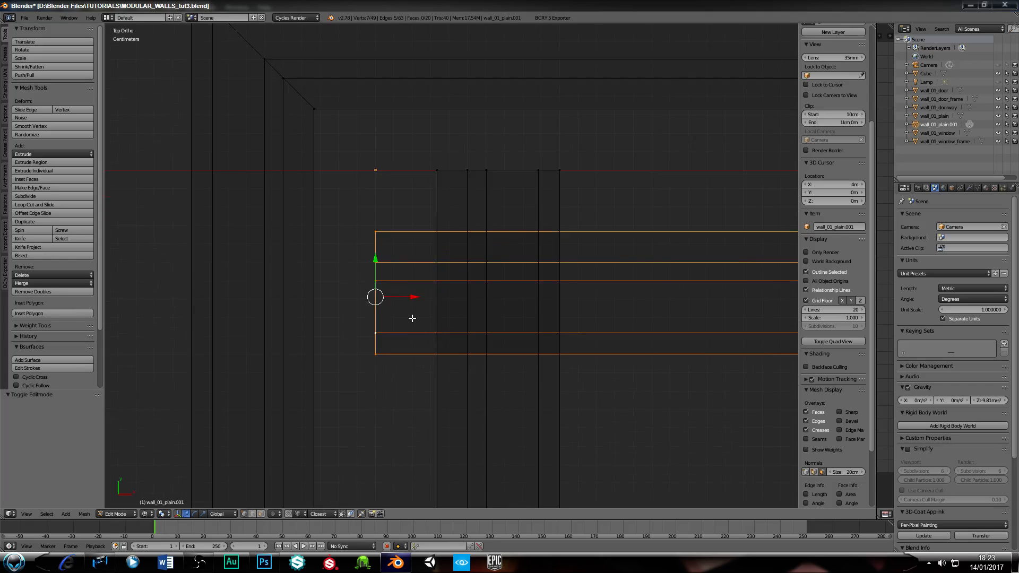
pyautogui.press('g')
pyautogui.press('x')
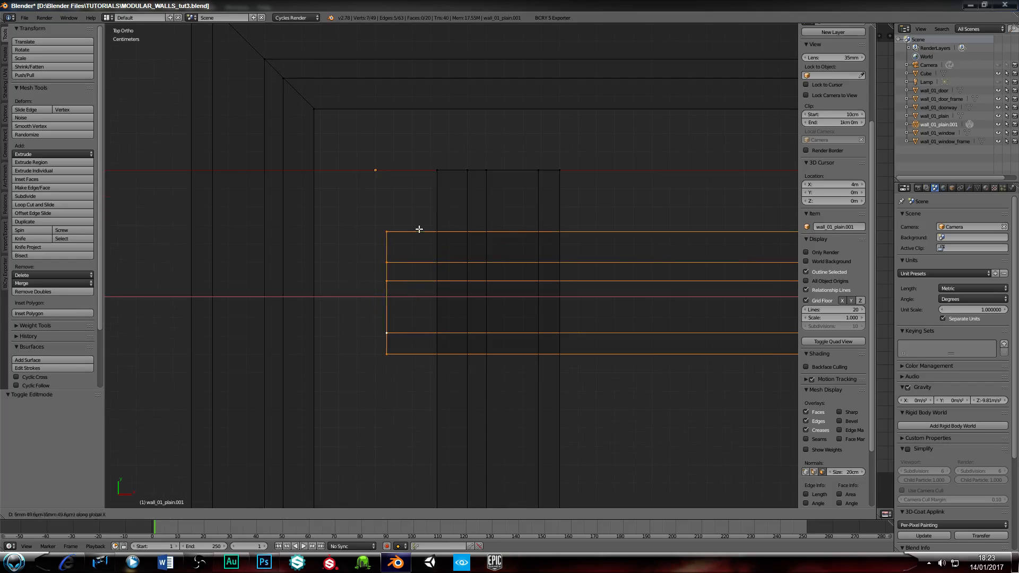
pyautogui.click(438, 174)
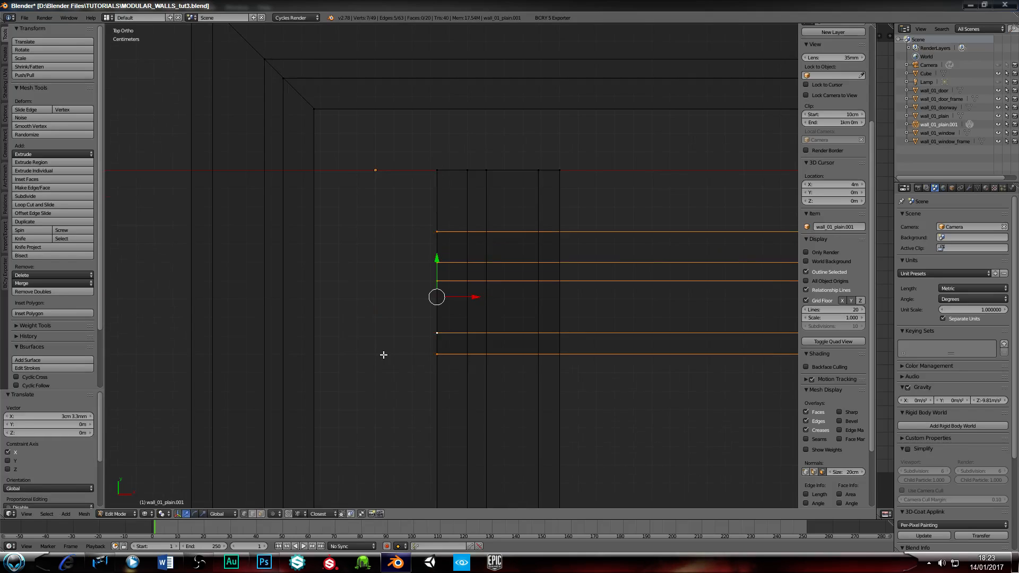
# Step: Deselect the inner skirting end vertices nearest the wall and snap the rest along X to the vertical skirting's second line, about 1.67 cm
pyautogui.press('c')
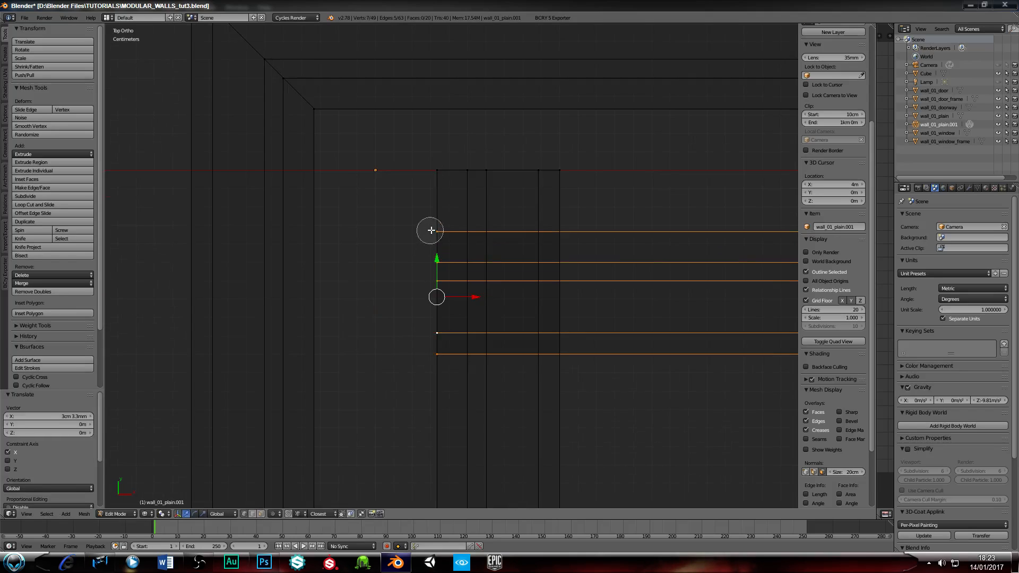
pyautogui.middleClick(437, 229)
pyautogui.rightClick(437, 230)
pyautogui.press('g')
pyautogui.press('x')
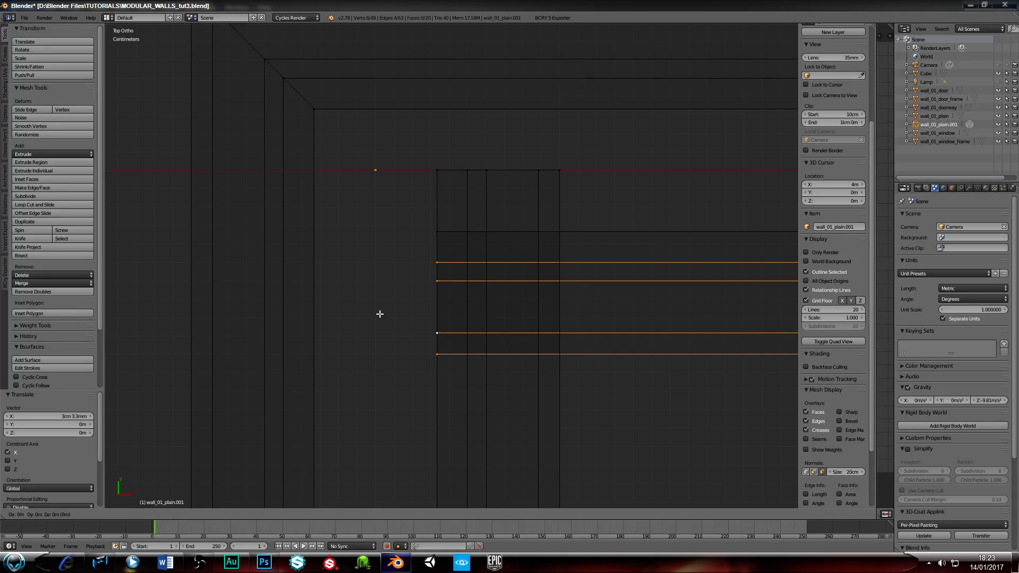
pyautogui.click(464, 176)
# Step: Deselect the second inner skirting end vertex and snap the rest along X to the vertical skirting's third line, about 1.02 cm
pyautogui.scroll(2, 424, 331)
pyautogui.keyDown('shift'); pyautogui.rightClick(476, 261); pyautogui.keyUp('shift')
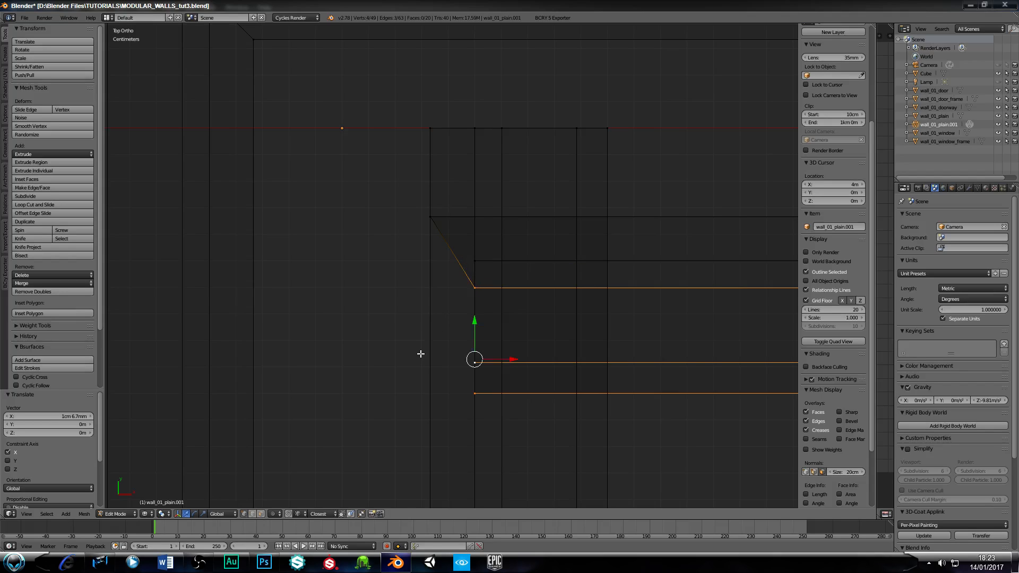
pyautogui.press('g')
pyautogui.press('x')
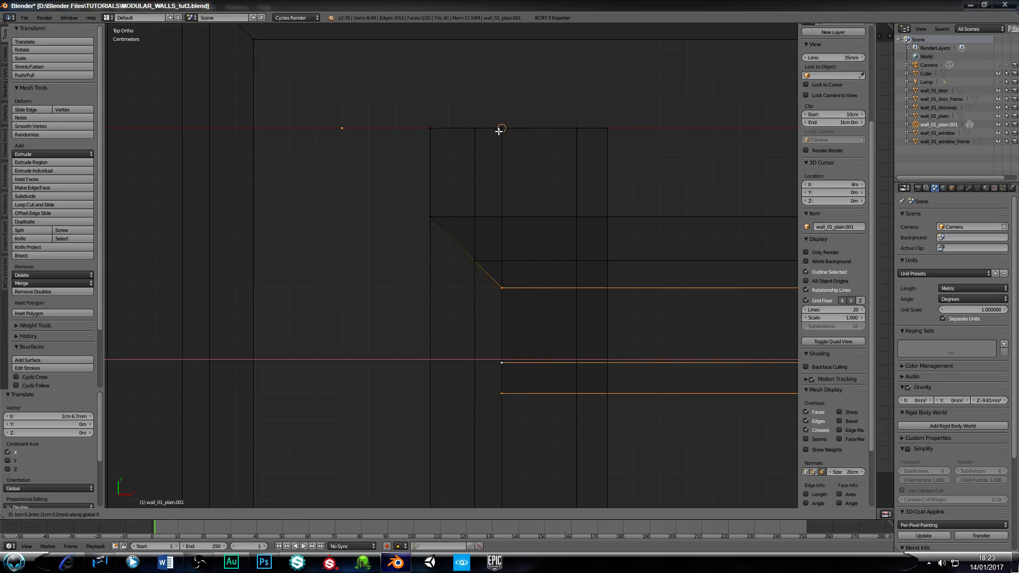
pyautogui.click(499, 131)
# Step: Deselect the third inner skirting end vertex and snap the remaining two lines along X to the vertical skirting's fourth line, about 2.81 cm
pyautogui.press('c')
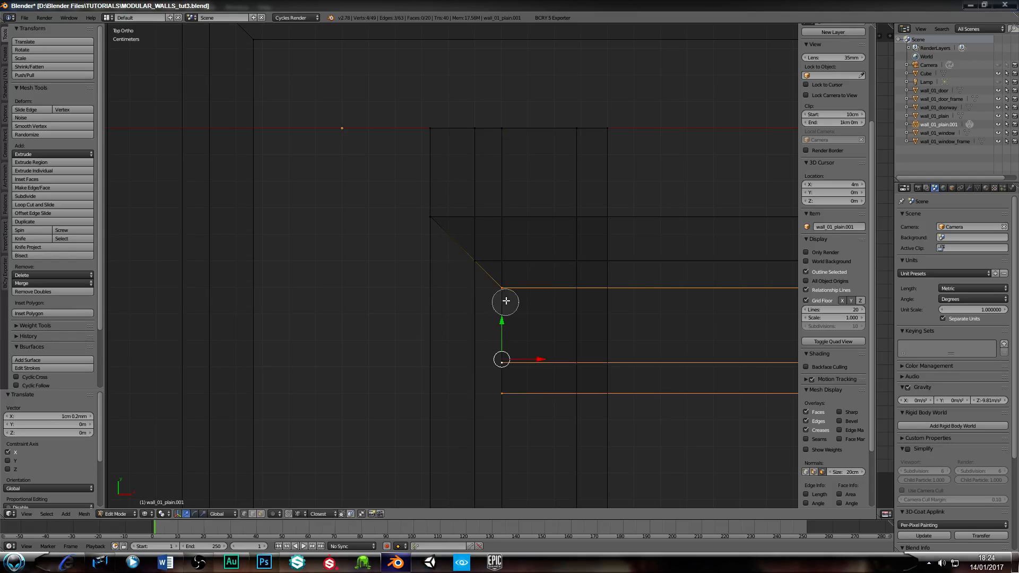
pyautogui.middleClick(499, 288)
pyautogui.rightClick(500, 288)
pyautogui.press('g')
pyautogui.press('x')
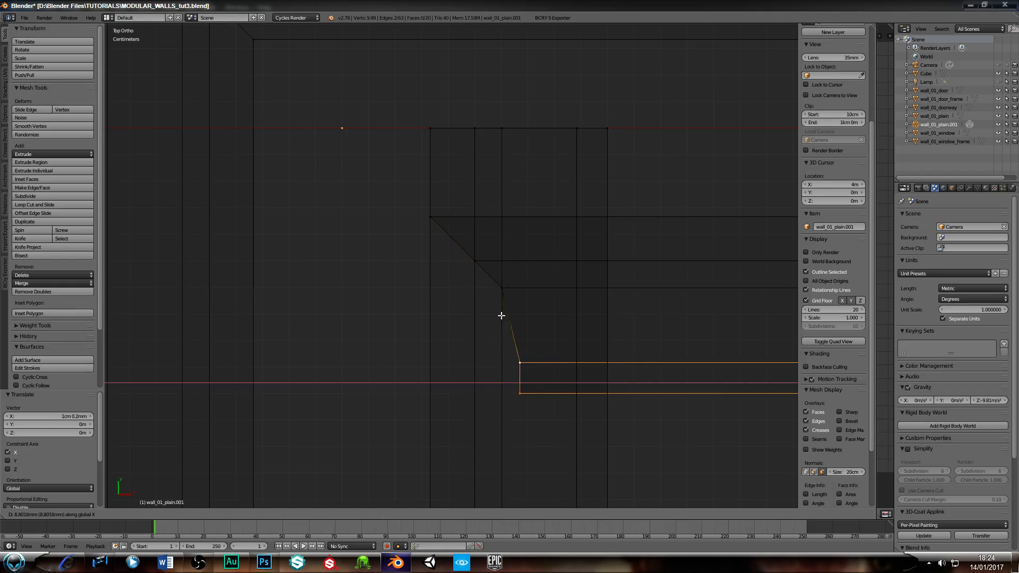
pyautogui.click(575, 129)
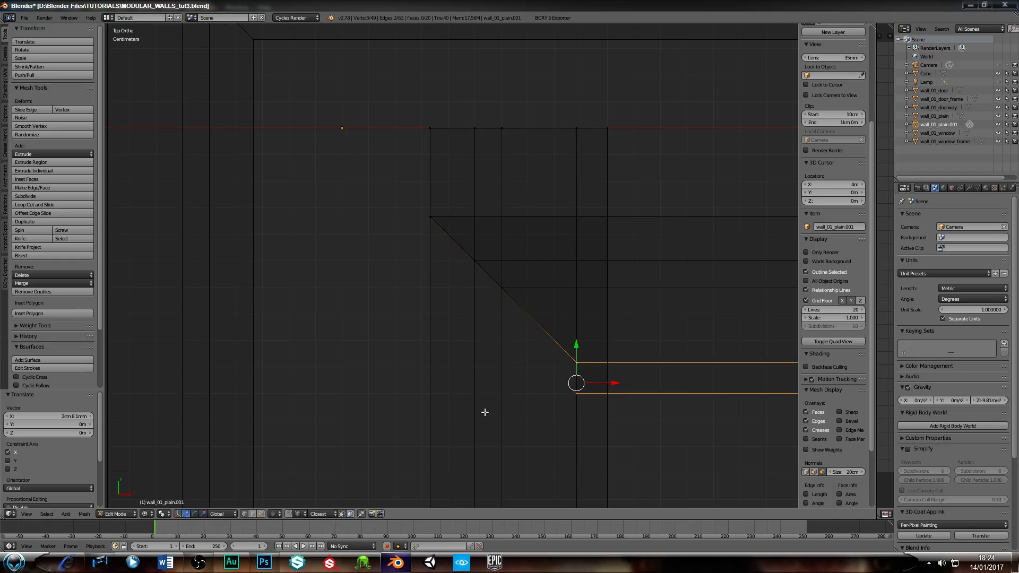
# Step: Deselect the fourth inner skirting end vertex and snap the last line along X to the vertical skirting's innermost line, about 1.16 cm
pyautogui.keyDown('shift'); pyautogui.moveTo(537, 402); pyautogui.dragTo(384, 344, button='middle'); pyautogui.keyUp('shift')
pyautogui.press('c')
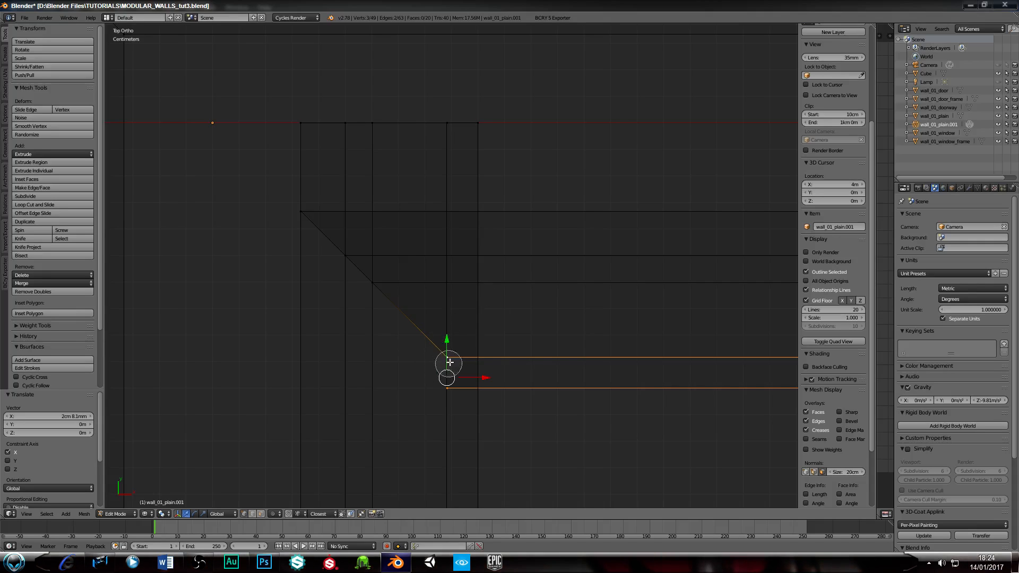
pyautogui.middleClick(448, 357)
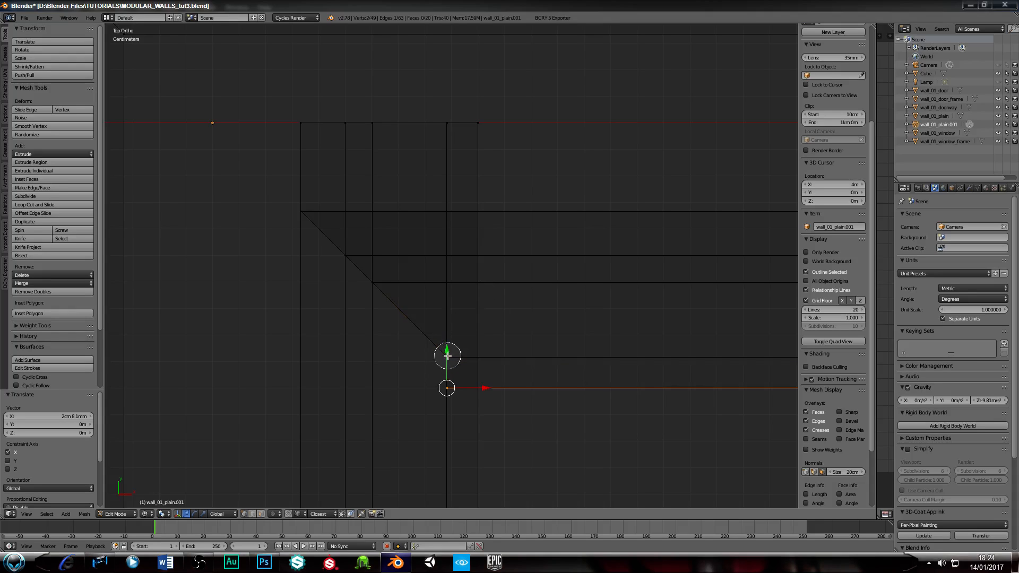
pyautogui.rightClick(447, 353)
pyautogui.press('g')
pyautogui.press('x')
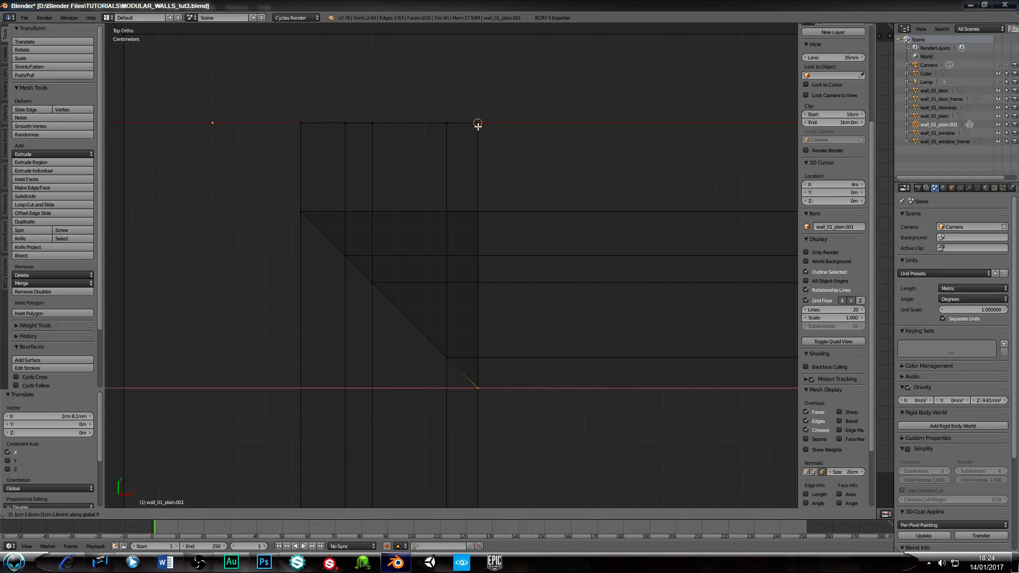
pyautogui.click(477, 125)
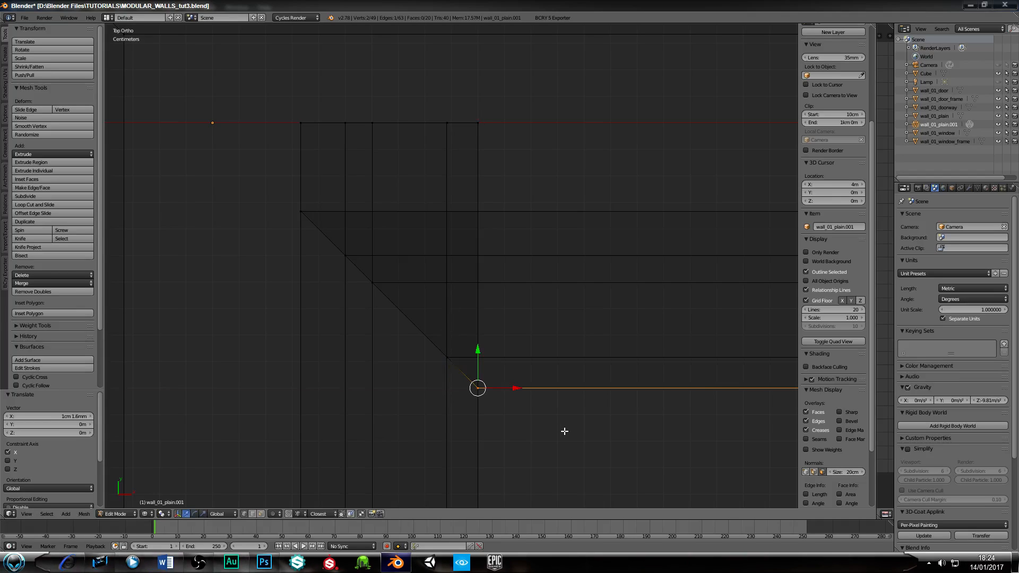
# Step: Select the vertical section's inner skirting end vertices and snap them along Y to the mitre's first point, about -3.33 cm
pyautogui.rightClick(322, 137)
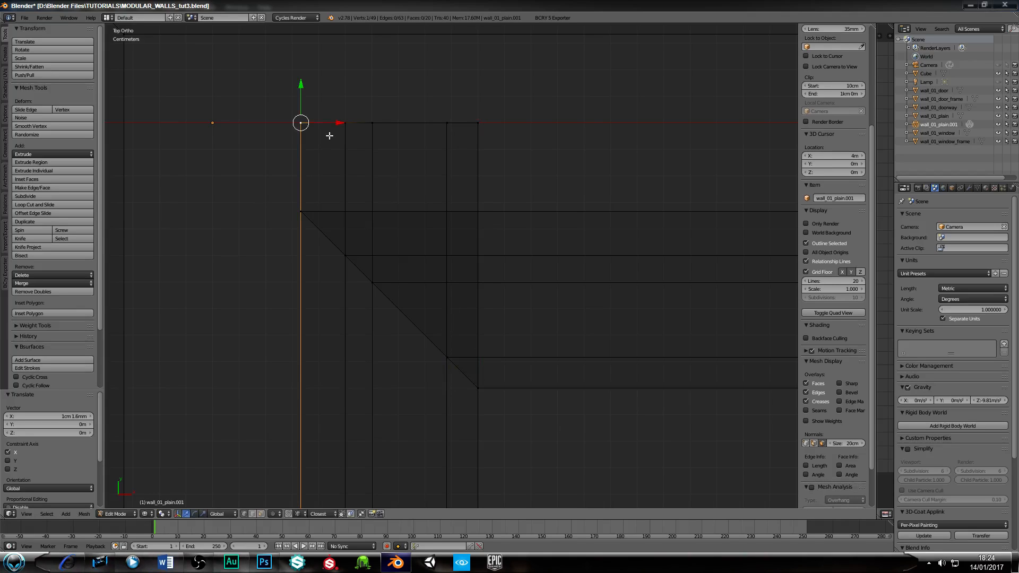
pyautogui.press('b')
pyautogui.moveTo(257, 102); pyautogui.dragTo(513, 144)
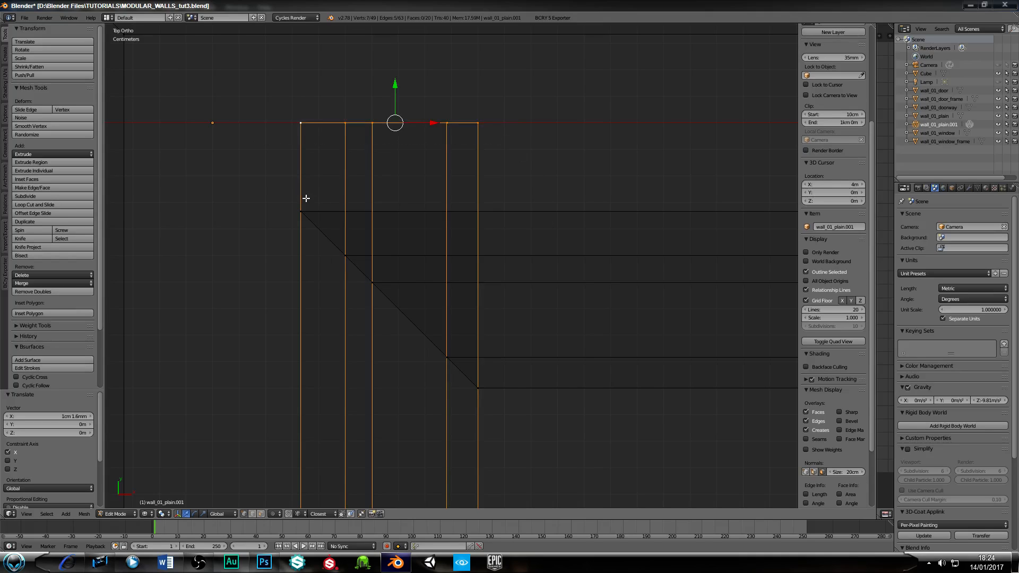
pyautogui.press('g')
pyautogui.press('y')
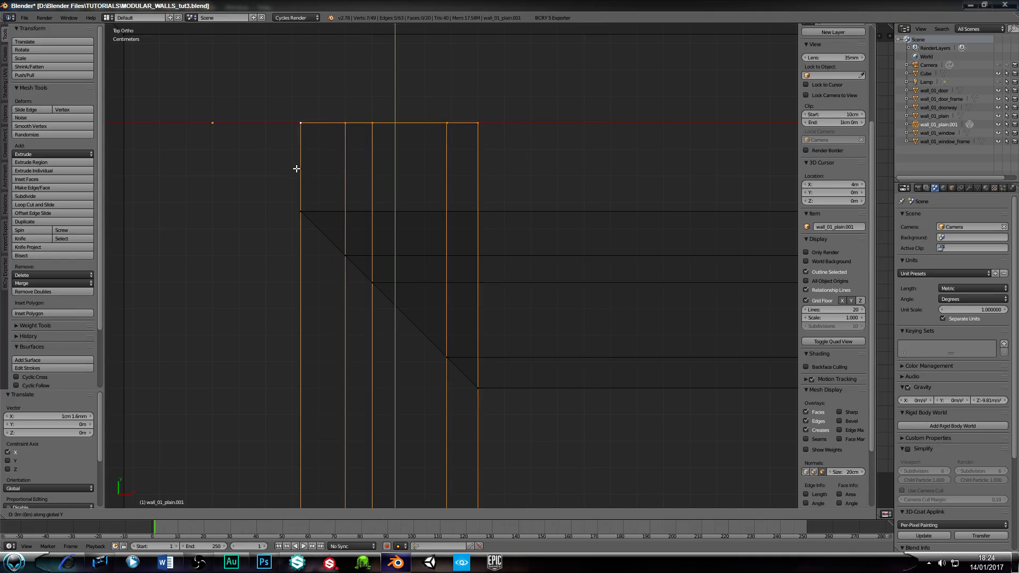
pyautogui.click(302, 213)
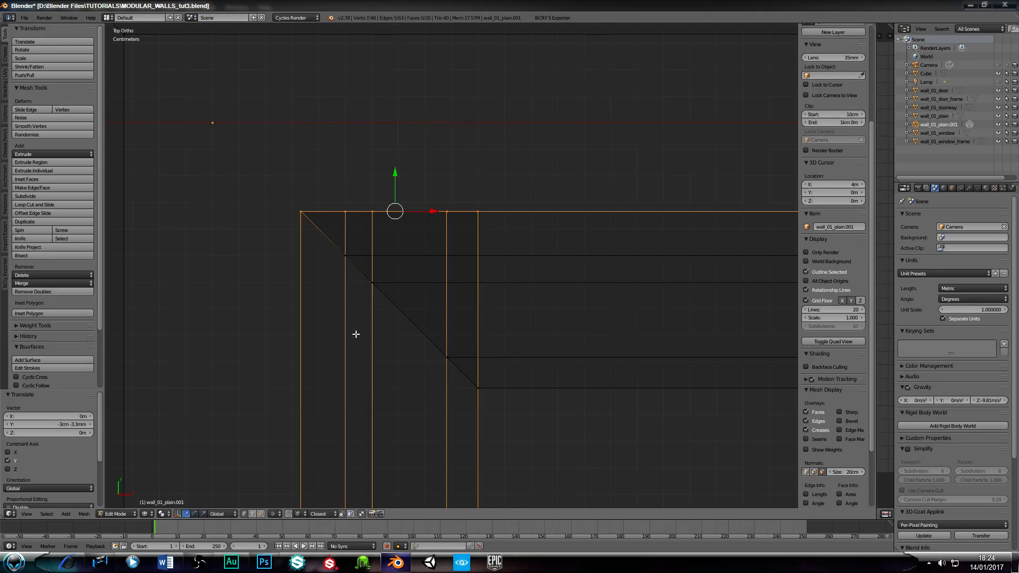
# Step: Deselect the vertical skirting's first end vertices and snap the rest along Y to the mitre's second point, about -1.67 cm
pyautogui.press('c')
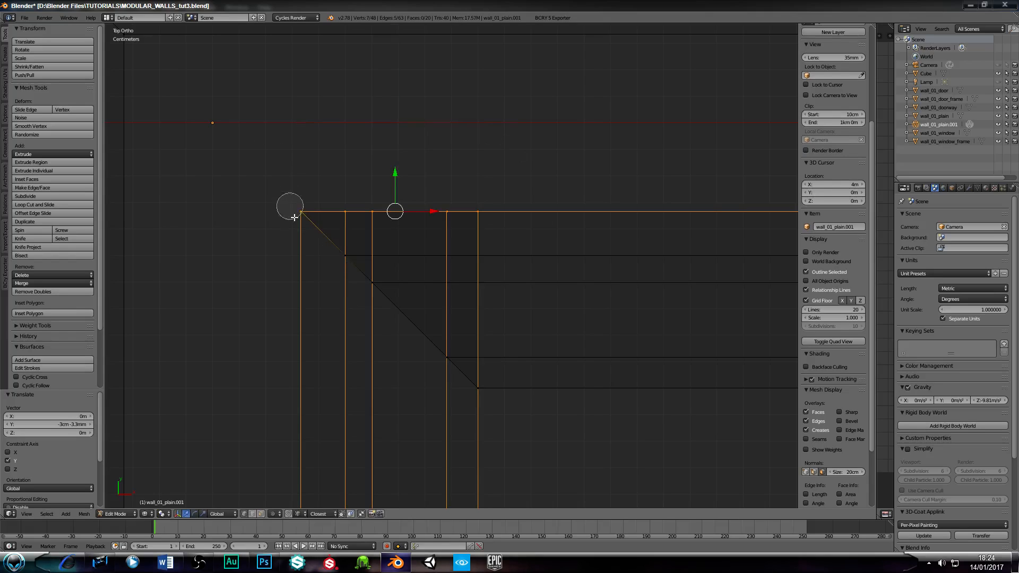
pyautogui.middleClick(301, 213)
pyautogui.rightClick(300, 213)
pyautogui.press('g')
pyautogui.press('y')
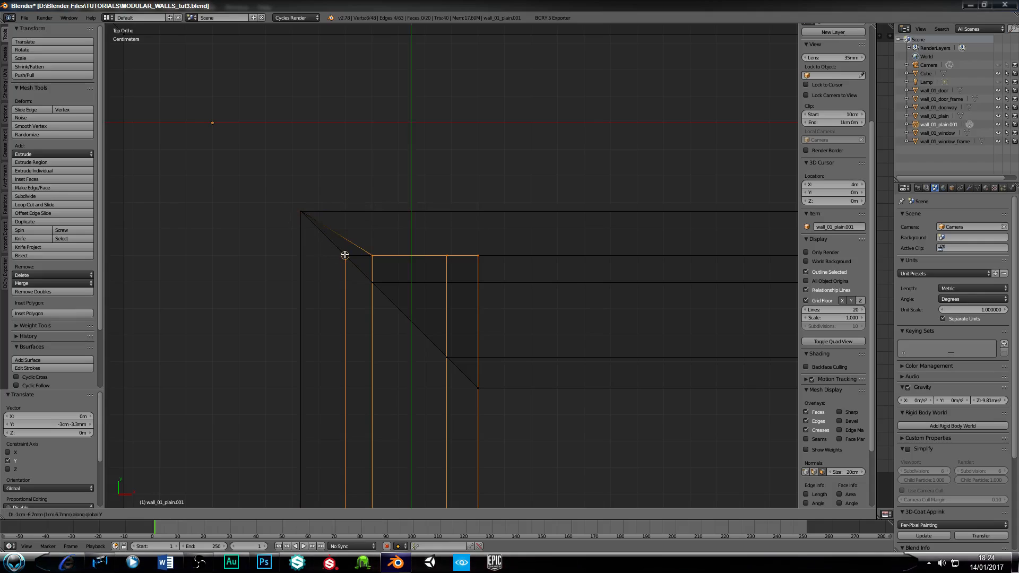
pyautogui.click(345, 255)
# Step: Deselect the vertical skirting's second end vertex and snap the rest along Y to the mitre's third point, about -1.02 cm
pyautogui.keyDown('shift'); pyautogui.moveTo(330, 294); pyautogui.dragTo(326, 242, button='middle'); pyautogui.keyUp('shift')
pyautogui.scroll(1, 347, 244)
pyautogui.press('c')
pyautogui.middleClick(316, 197)
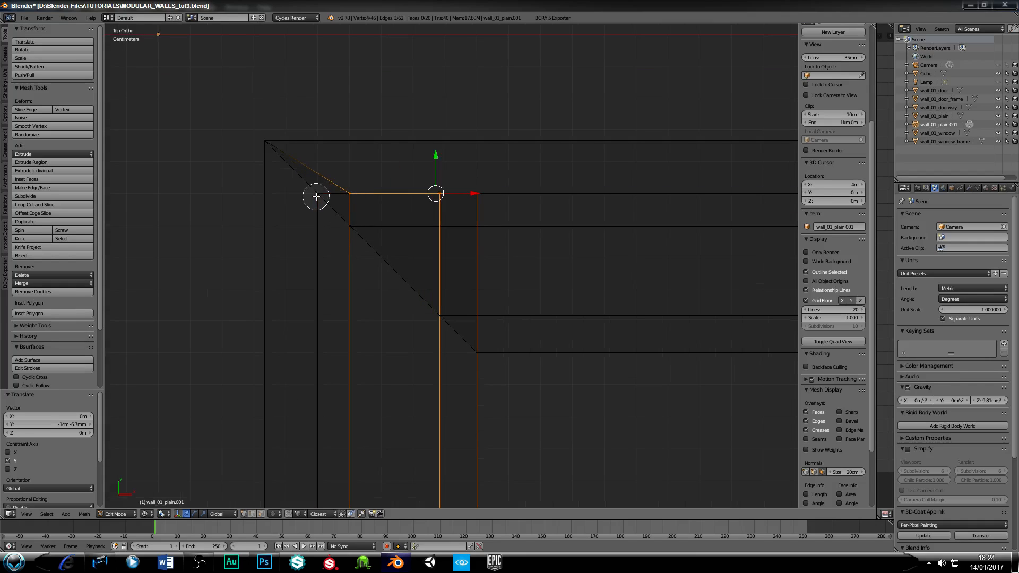
pyautogui.rightClick(316, 197)
pyautogui.press('g')
pyautogui.press('y')
pyautogui.click(350, 232)
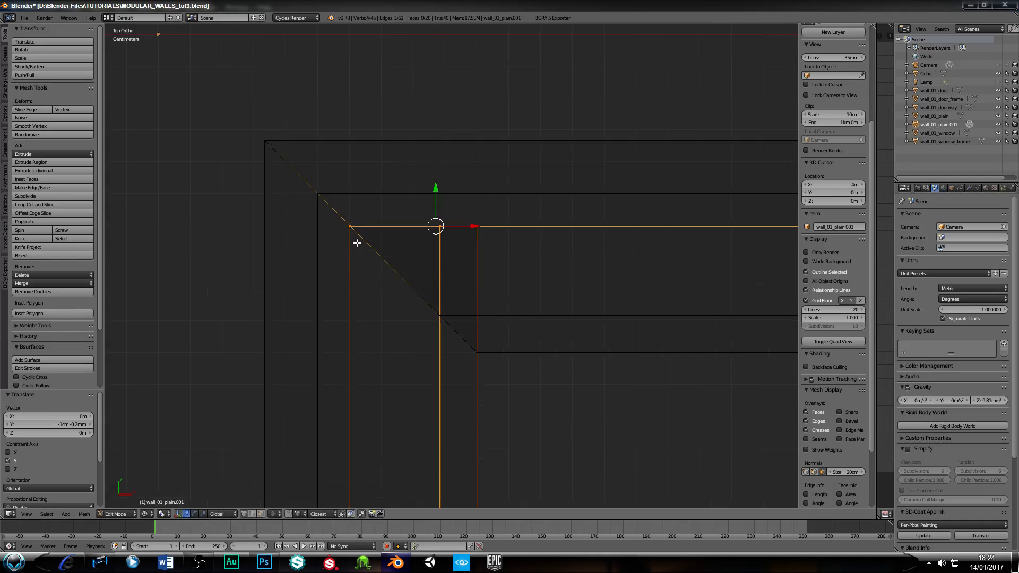
# Step: Deselect the vertical skirting's third end vertex and snap the remaining two lines along Y to the mitre's fourth point, about -2.81 cm
pyautogui.keyDown('shift'); pyautogui.moveTo(397, 271); pyautogui.dragTo(414, 250, button='middle'); pyautogui.keyUp('shift')
pyautogui.press('c')
pyautogui.middleClick(366, 209)
pyautogui.press('Escape')
pyautogui.press('g')
pyautogui.press('y')
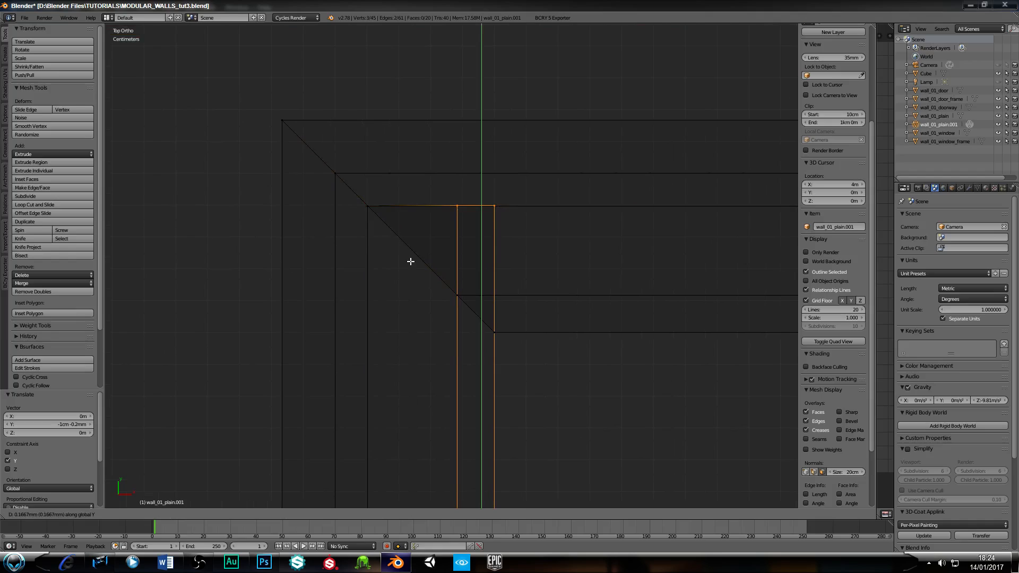
pyautogui.click(445, 372)
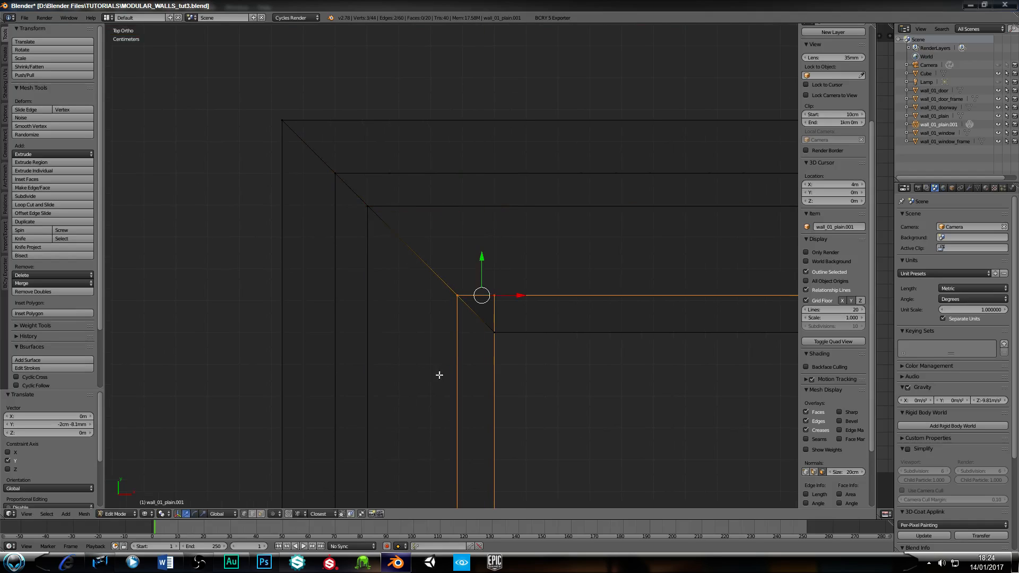
# Step: Deselect the vertical skirting's fourth end vertex and snap the last line along Y to the mitre's final point, about -1.16 cm
pyautogui.keyDown('shift'); pyautogui.moveTo(430, 300); pyautogui.dragTo(403, 240, button='middle'); pyautogui.keyUp('shift')
pyautogui.press('c')
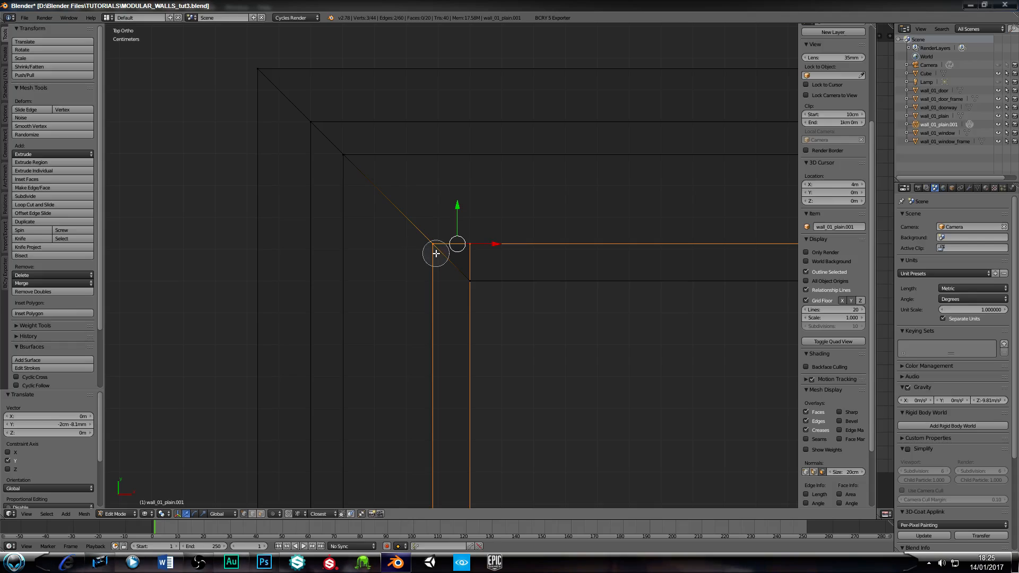
pyautogui.middleClick(433, 244)
pyautogui.rightClick(434, 244)
pyautogui.press('g')
pyautogui.press('y')
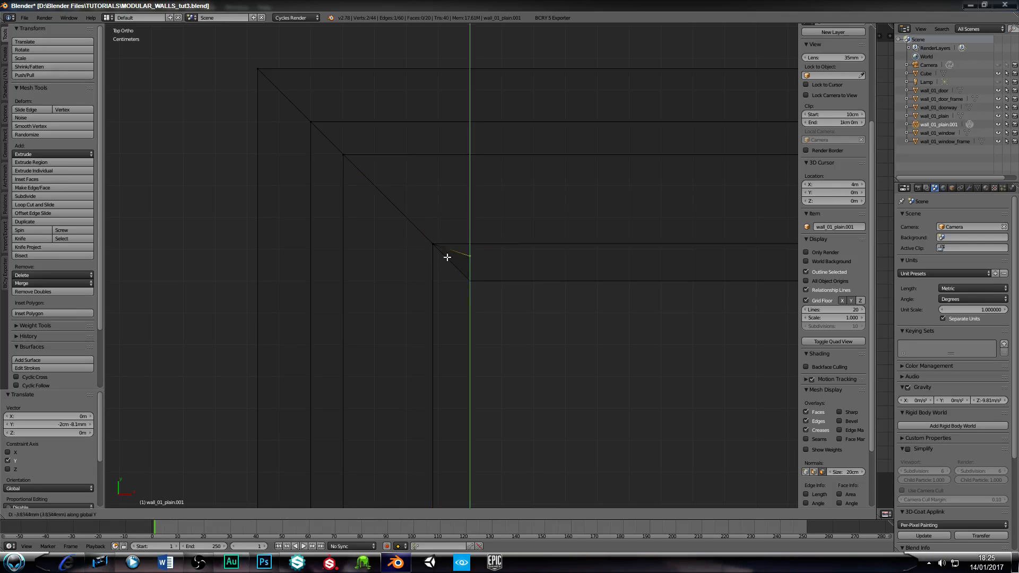
pyautogui.click(472, 283)
# Step: Inspect the corner wall and its inner and outer skirting joints in solid shading from several angles, and leave Edit Mode
pyautogui.scroll(-5, 512, 326)
pyautogui.press('z')
pyautogui.scroll(-4, 489, 368)
pyautogui.moveTo(502, 366); pyautogui.dragTo(585, 271, button='middle')
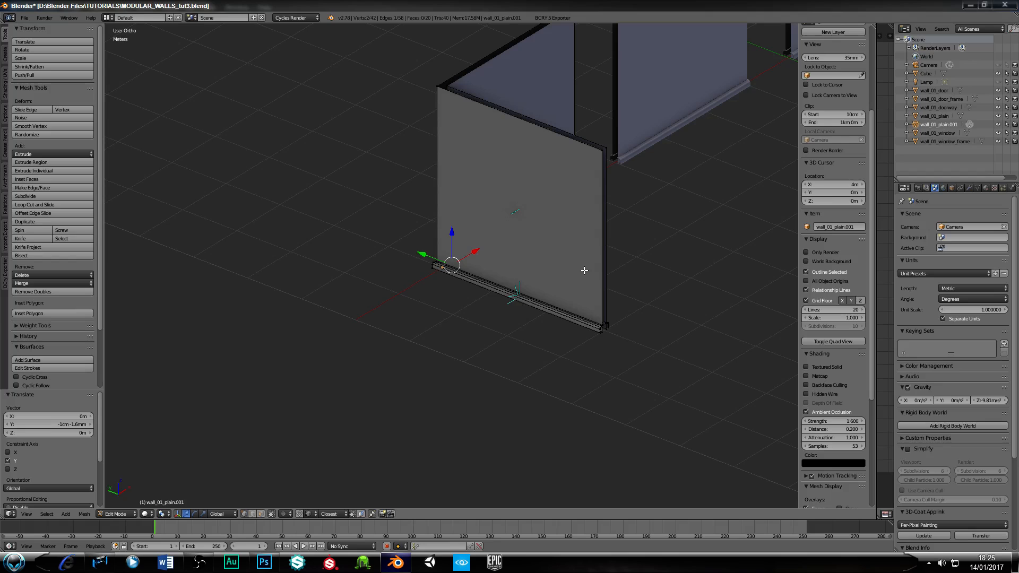
pyautogui.moveTo(462, 234); pyautogui.dragTo(455, 211, button='middle')
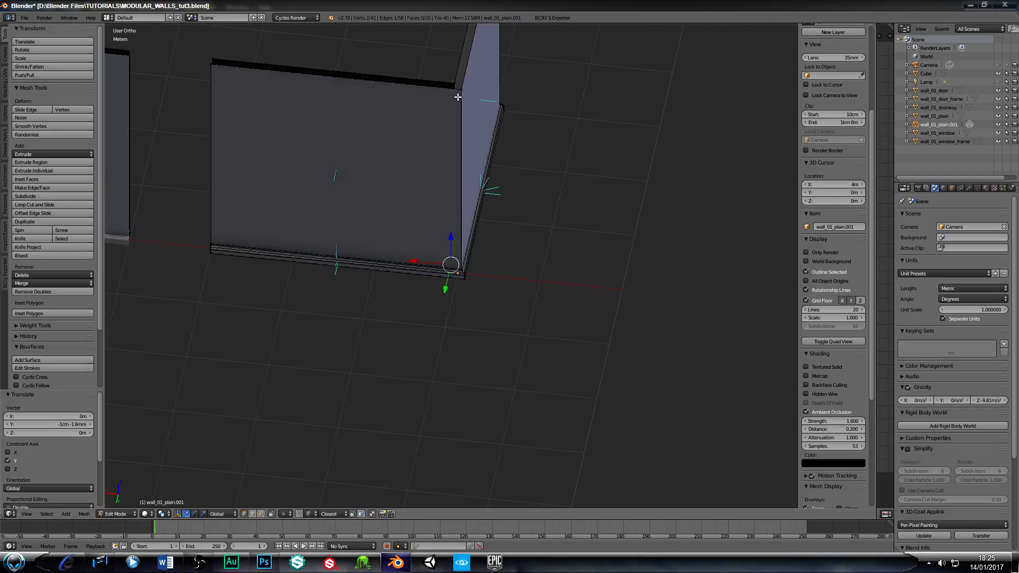
pyautogui.scroll(-5, 439, 195)
pyautogui.moveTo(485, 153); pyautogui.dragTo(299, 147, button='middle')
pyautogui.moveTo(582, 222); pyautogui.dragTo(487, 204, button='middle')
pyautogui.keyDown('shift'); pyautogui.moveTo(551, 289); pyautogui.dragTo(364, 260, button='middle'); pyautogui.keyUp('shift')
pyautogui.scroll(5, 295, 234)
pyautogui.keyDown('shift'); pyautogui.moveTo(296, 235); pyautogui.dragTo(450, 324, button='middle'); pyautogui.keyUp('shift')
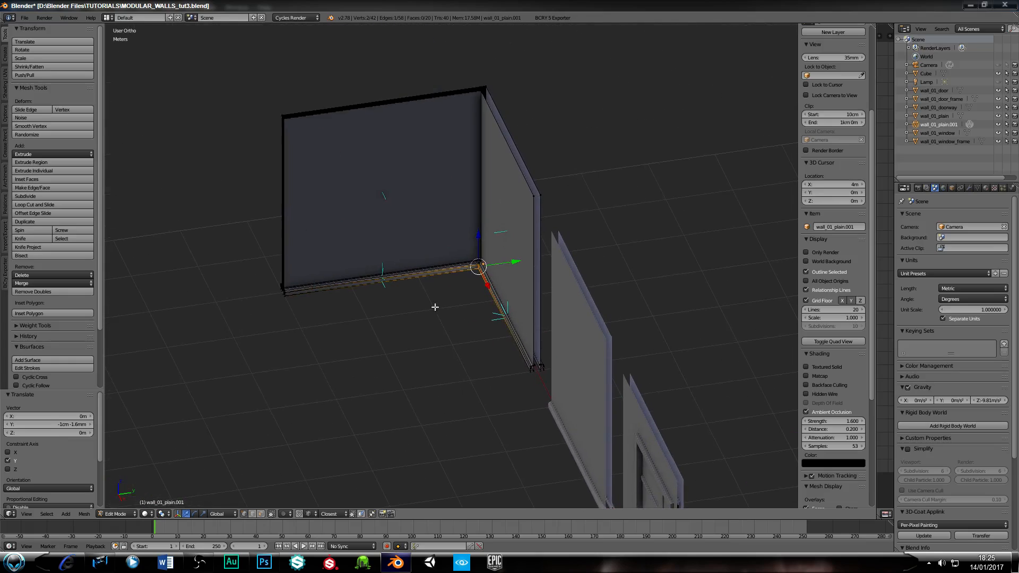
pyautogui.moveTo(461, 251); pyautogui.dragTo(512, 269, button='middle')
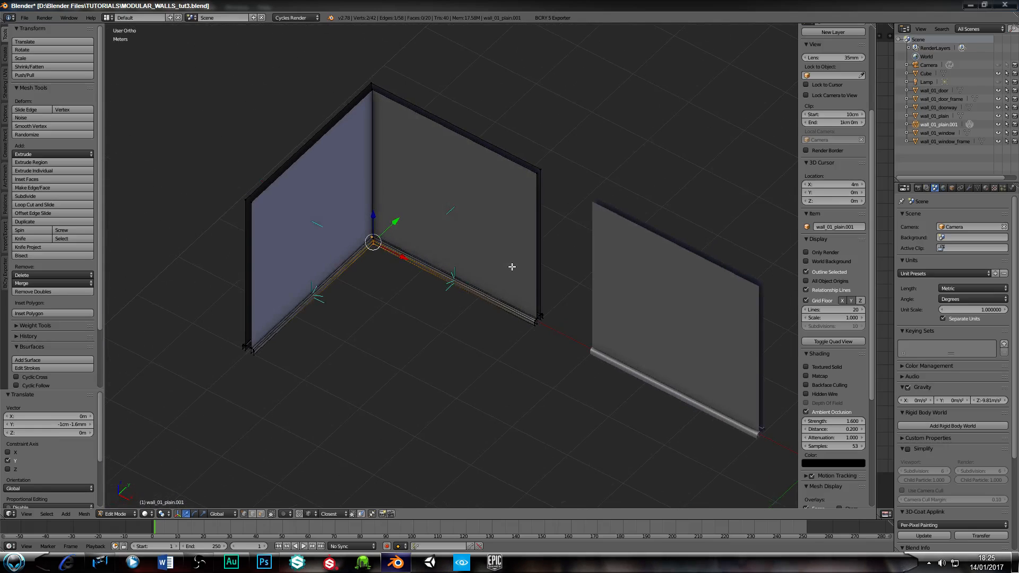
pyautogui.press('Tab')
pyautogui.scroll(-3, 472, 320)
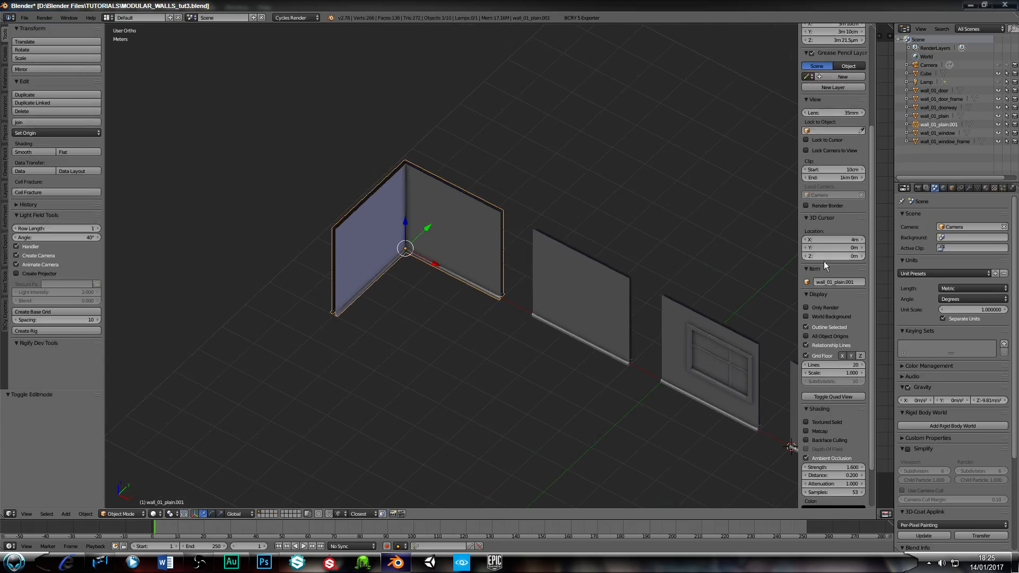
# Step: Widen the UV editor beside the viewport and show the corner wall's UVs by selecting its whole mesh in Edit Mode
pyautogui.moveTo(872, 262); pyautogui.dragTo(575, 273)
pyautogui.rightClick(410, 310)
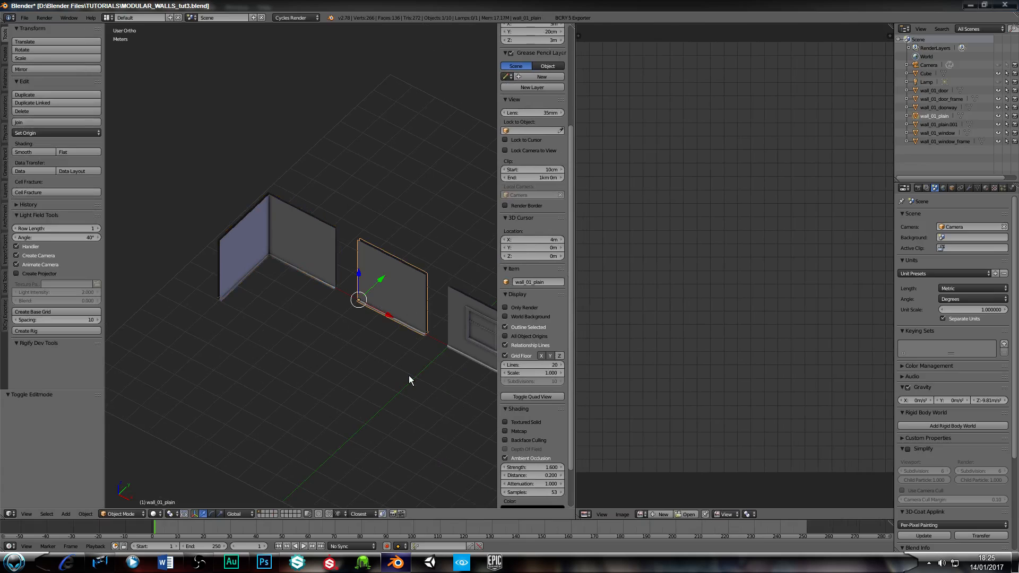
pyautogui.keyDown('shift'); pyautogui.rightClick(312, 270); pyautogui.keyUp('shift')
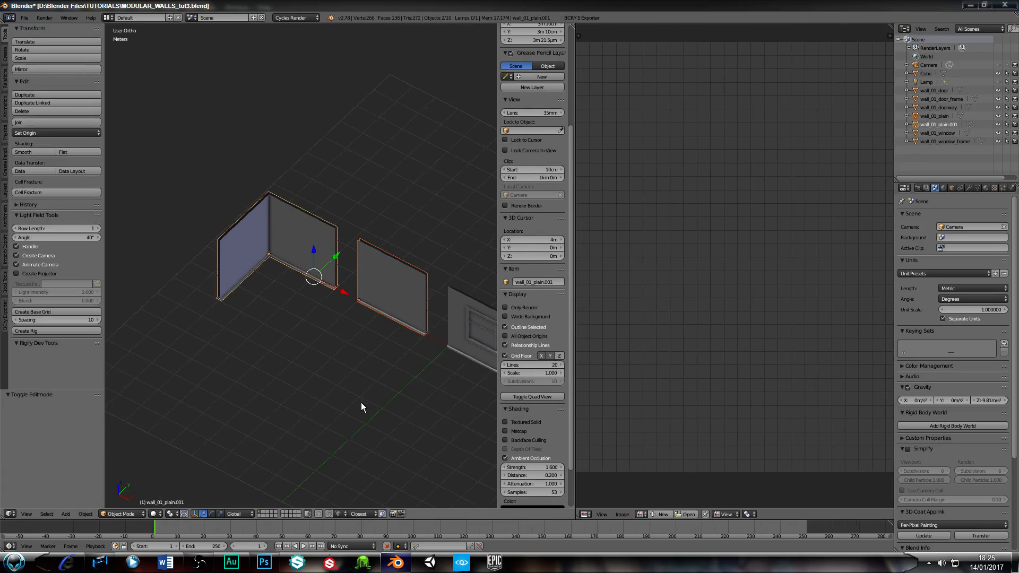
pyautogui.press('Tab')
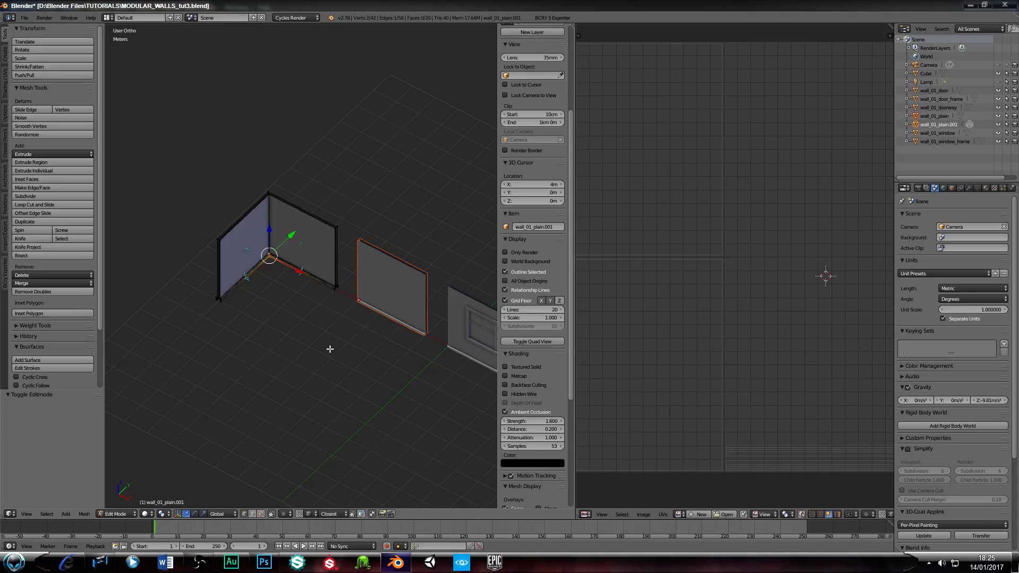
pyautogui.press('a')
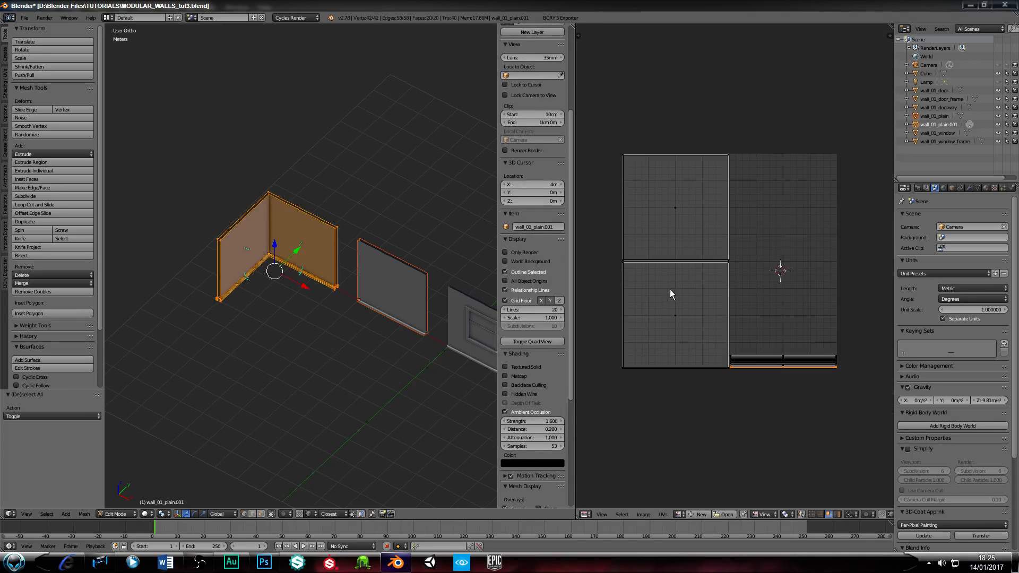
# Step: Enlarge the UV editor further and frame the corner wall's complete UV layout
pyautogui.scroll(3, 667, 289)
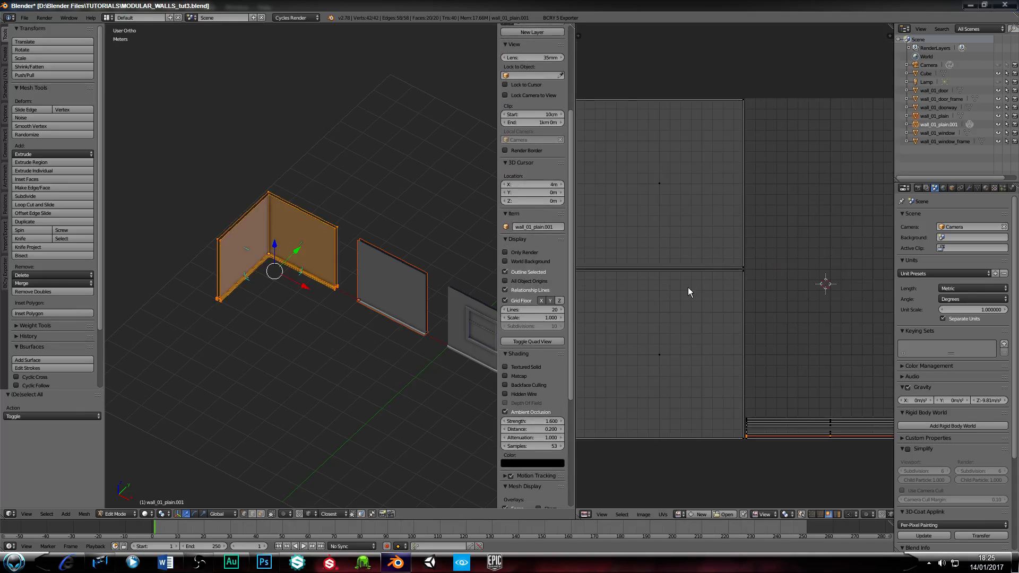
pyautogui.scroll(-2, 688, 288)
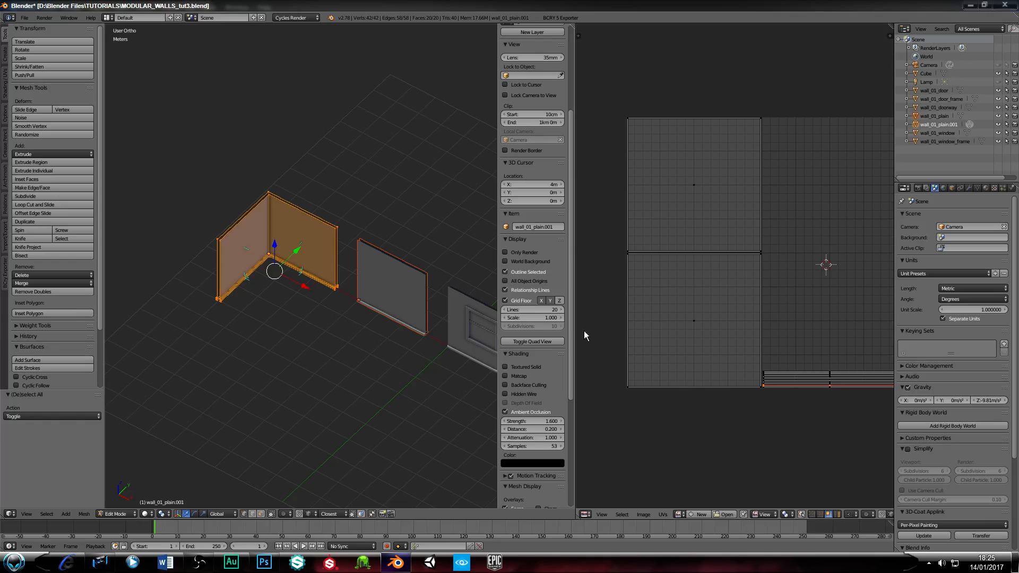
pyautogui.moveTo(576, 331); pyautogui.dragTo(351, 330)
pyautogui.scroll(1, 581, 321)
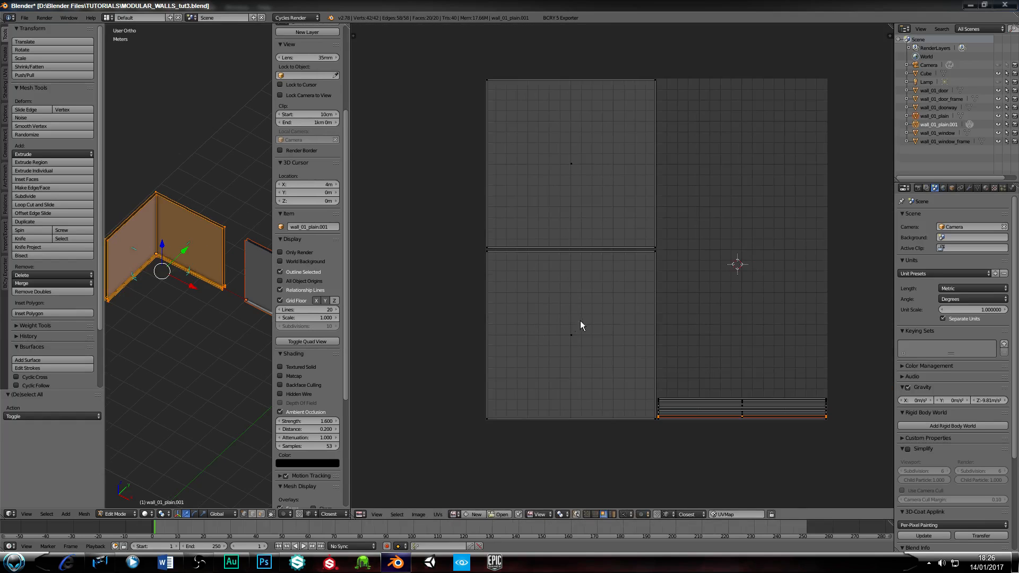
pyautogui.moveTo(581, 321); pyautogui.dragTo(513, 317, button='middle')
pyautogui.scroll(1, 530, 315)
pyautogui.scroll(-1, 530, 309)
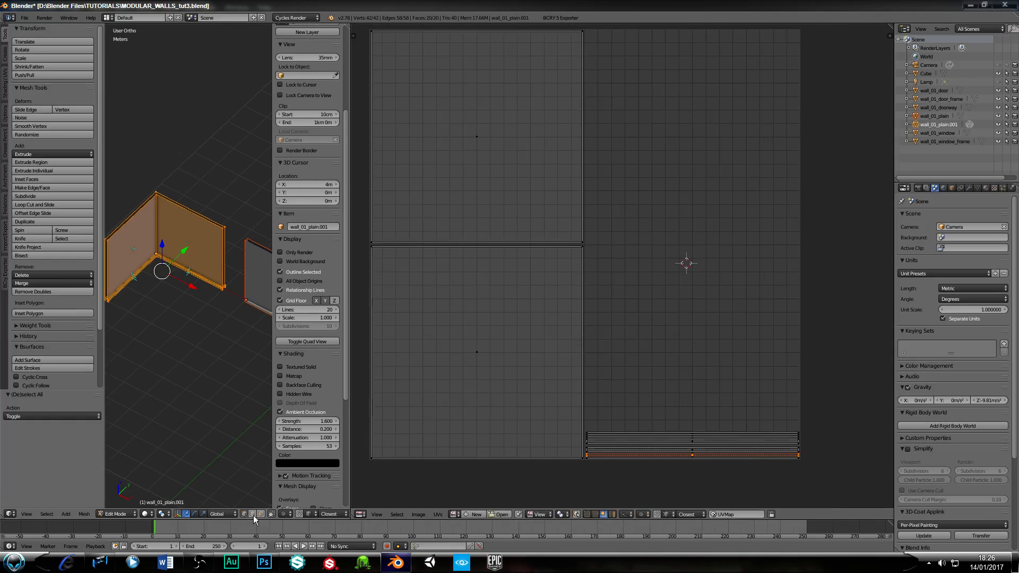
# Step: Select the corner's inner and outer wall faces one after another to check where each sits in the UV layout
pyautogui.rightClick(189, 237)
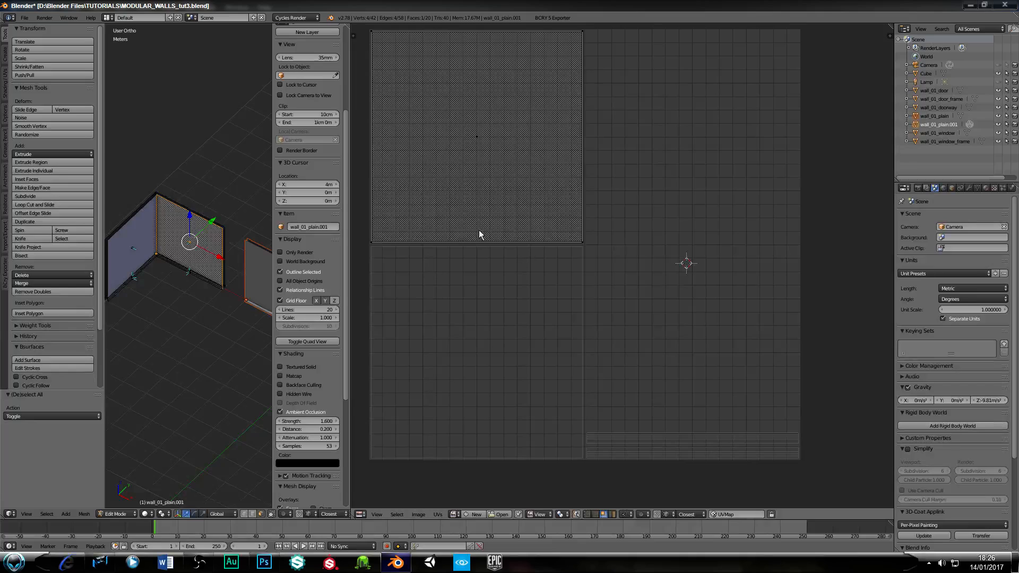
pyautogui.rightClick(130, 247)
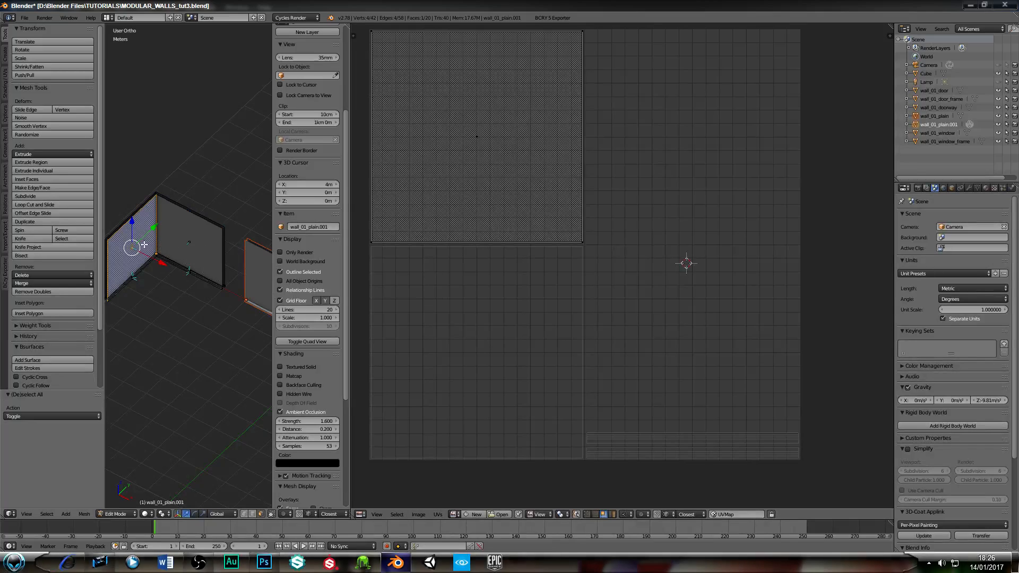
pyautogui.moveTo(164, 258); pyautogui.dragTo(152, 242, button='middle')
pyautogui.scroll(1, 307, 254)
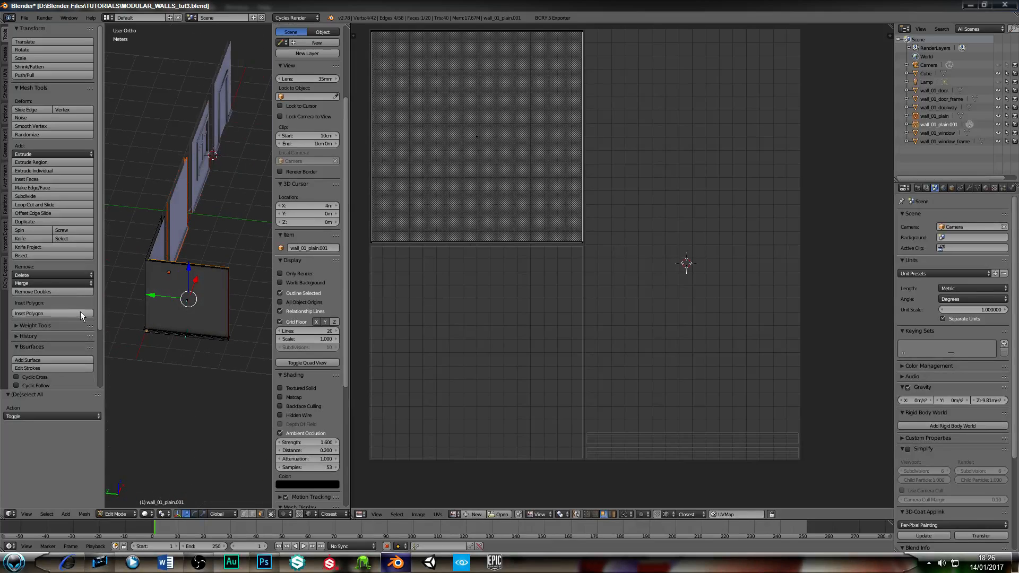
pyautogui.rightClick(187, 308)
pyautogui.moveTo(168, 308); pyautogui.dragTo(189, 293, button='middle')
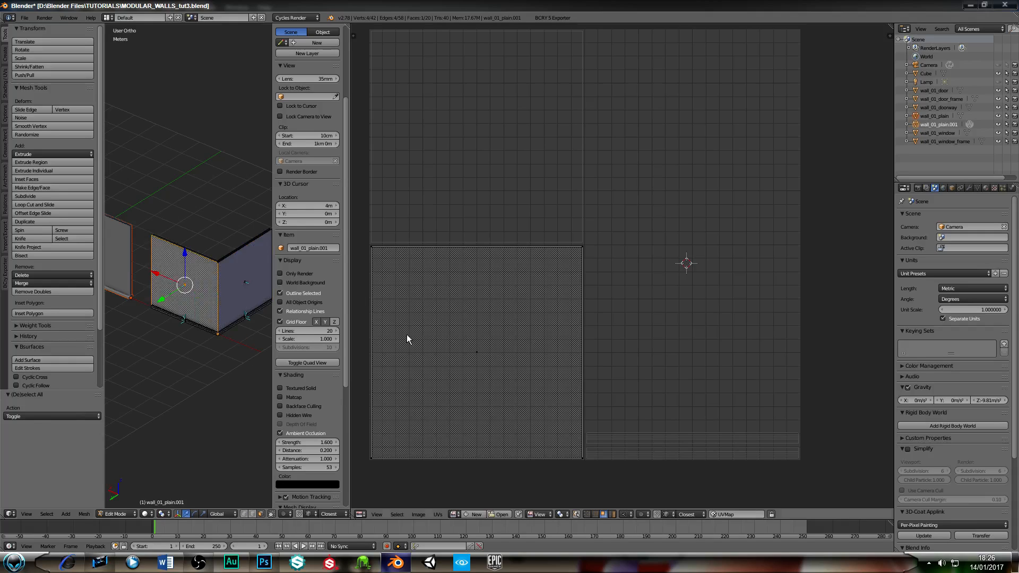
# Step: Select all linked faces of the outer skirting and highlight their UVs to check their placement
pyautogui.rightClick(243, 319)
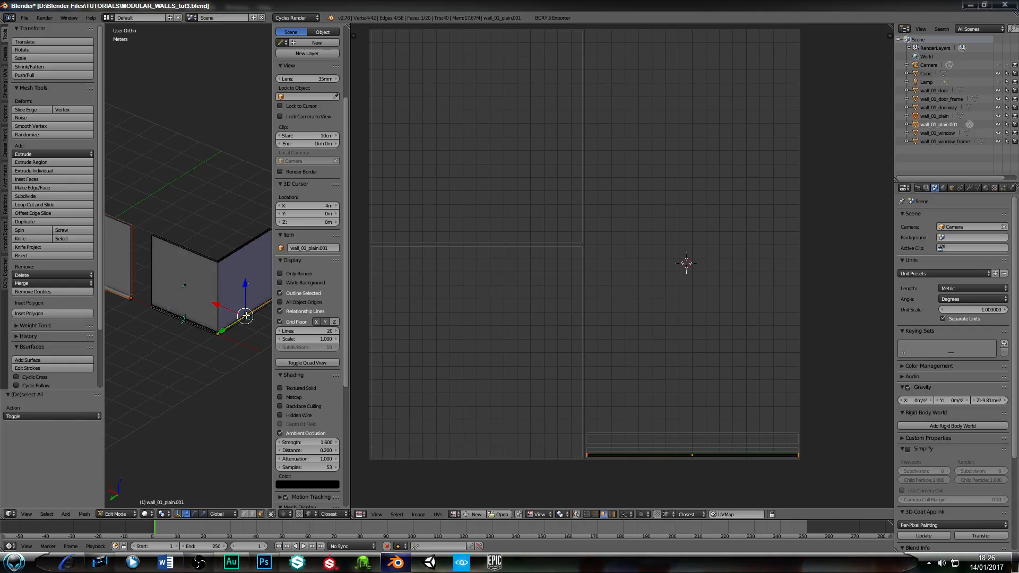
pyautogui.press('l')
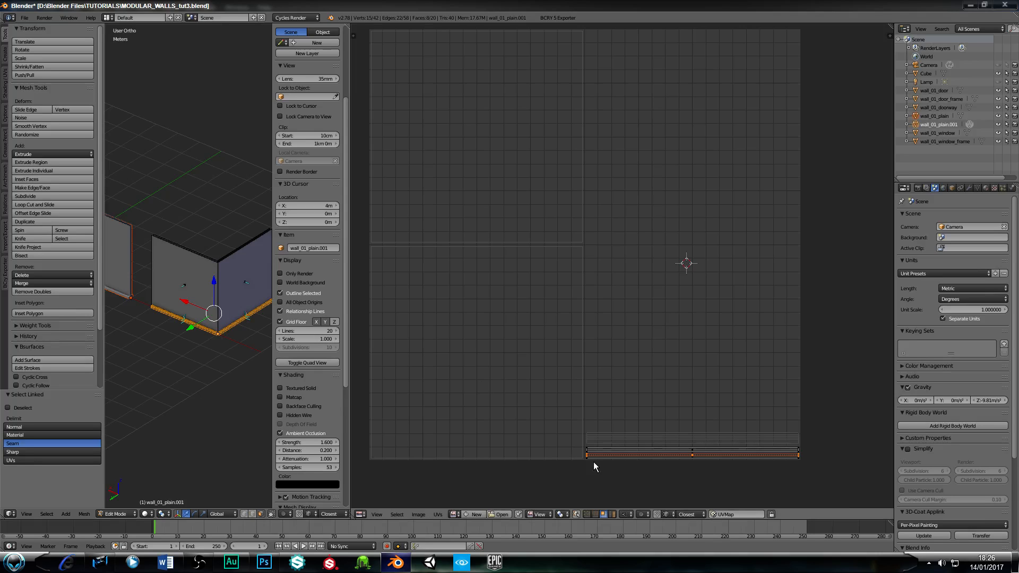
pyautogui.scroll(-2, 546, 355)
pyautogui.press('a')
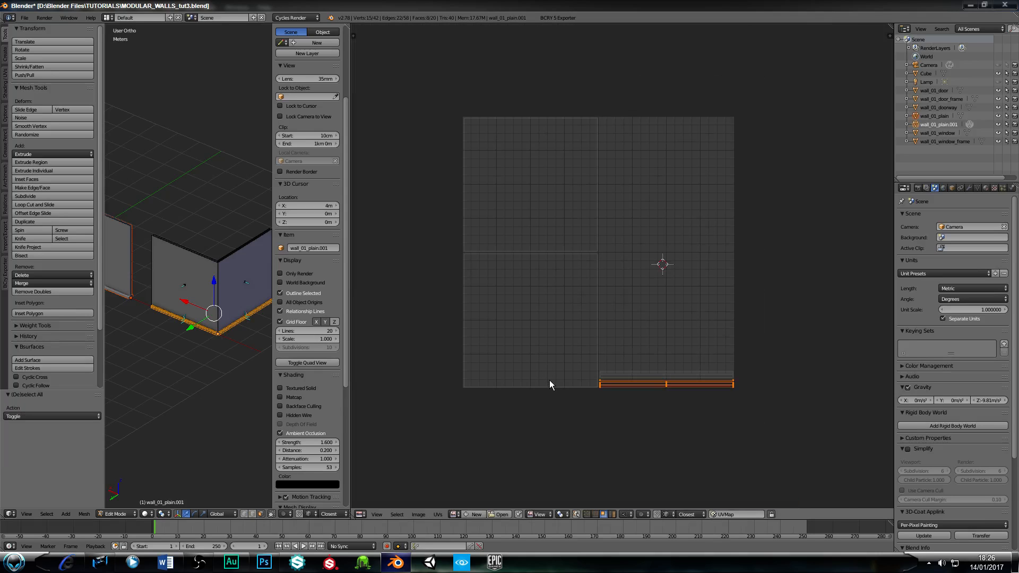
# Step: Select all linked faces of the inner skirting and highlight their UVs to check their overlap and placement
pyautogui.moveTo(249, 319); pyautogui.dragTo(187, 279, button='middle')
pyautogui.rightClick(187, 278)
pyautogui.press('l')
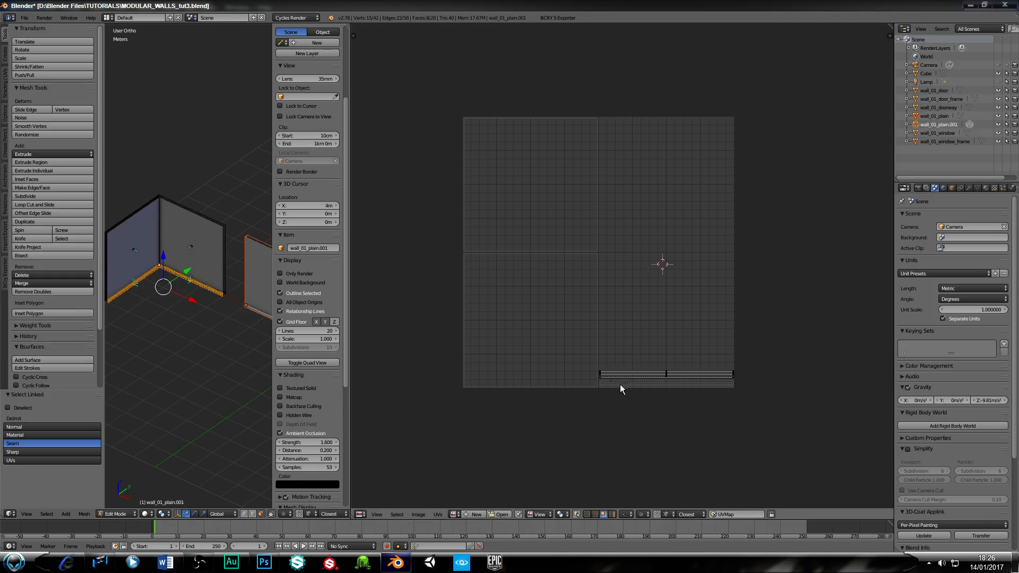
pyautogui.press('a')
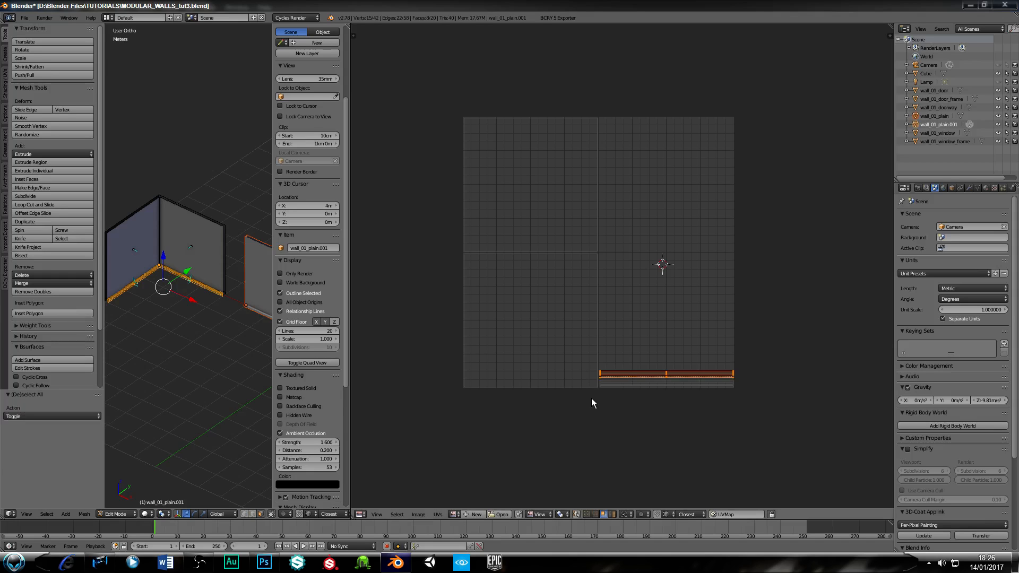
pyautogui.scroll(4, 571, 390)
pyautogui.moveTo(575, 390); pyautogui.dragTo(541, 235, button='middle')
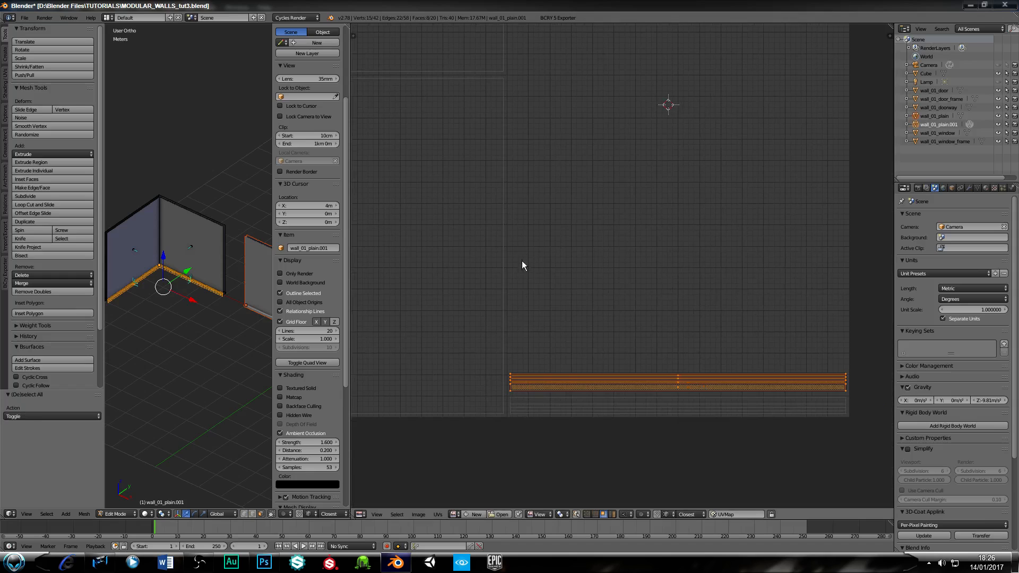
pyautogui.scroll(-3, 526, 305)
pyautogui.moveTo(501, 301); pyautogui.dragTo(520, 394, button='middle')
pyautogui.scroll(-1, 505, 377)
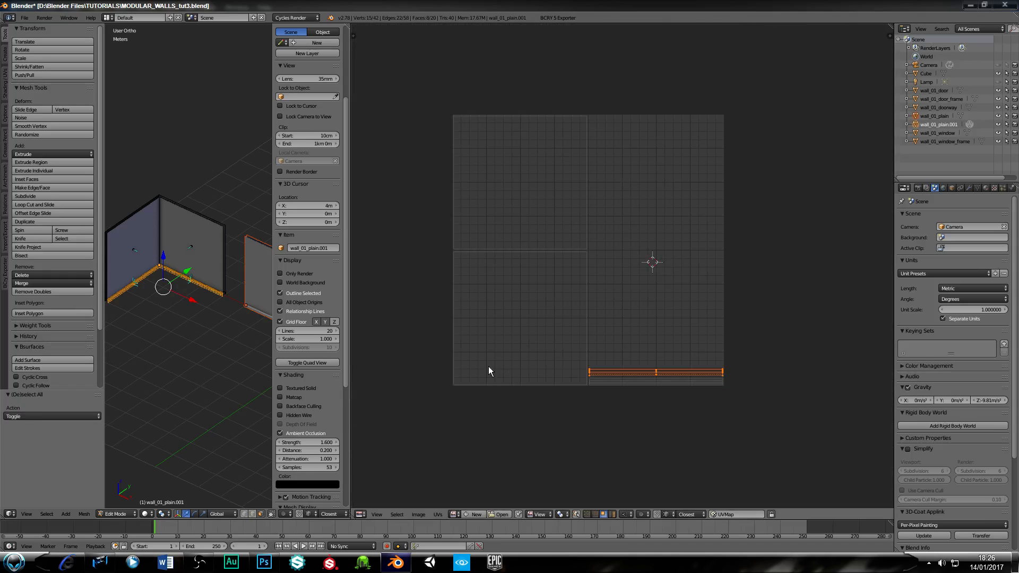
# Step: Leave Edit Mode and shrink the UV editor so the 3D viewport shows the row of wall modules again
pyautogui.moveTo(223, 308); pyautogui.dragTo(237, 332, button='middle')
pyautogui.press('Tab')
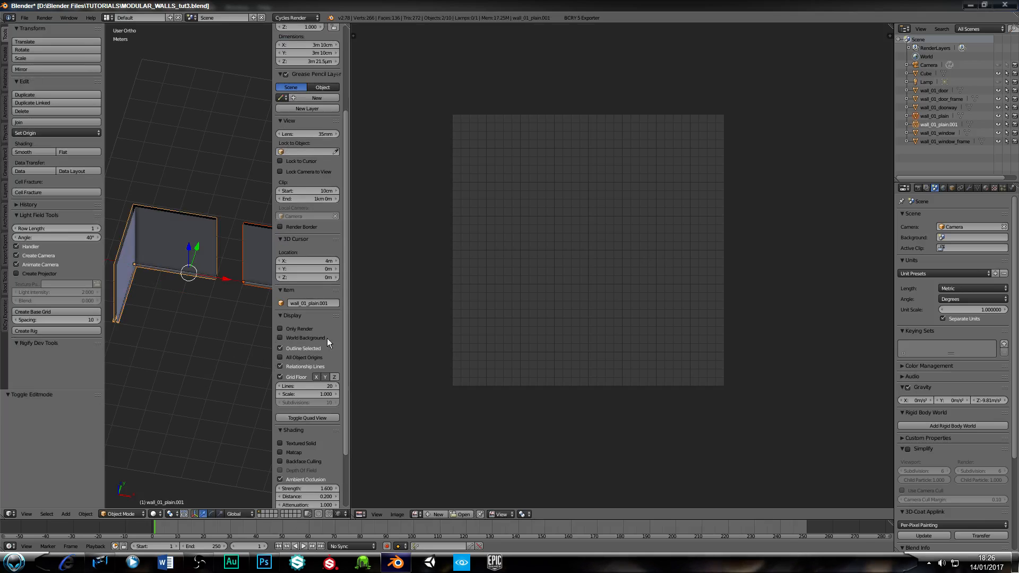
pyautogui.moveTo(350, 333); pyautogui.dragTo(857, 333)
pyautogui.moveTo(391, 317)
pyautogui.mouseDown(button='middle')
pyautogui.moveTo(424, 319)
pyautogui.moveTo(407, 316)
pyautogui.mouseUp(button='middle')
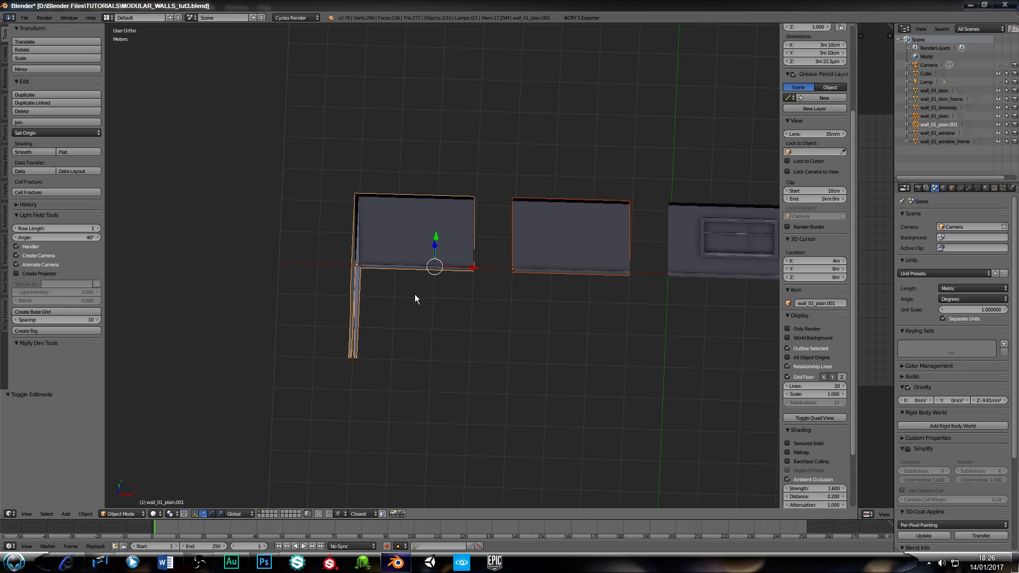
pyautogui.scroll(-2, 434, 285)
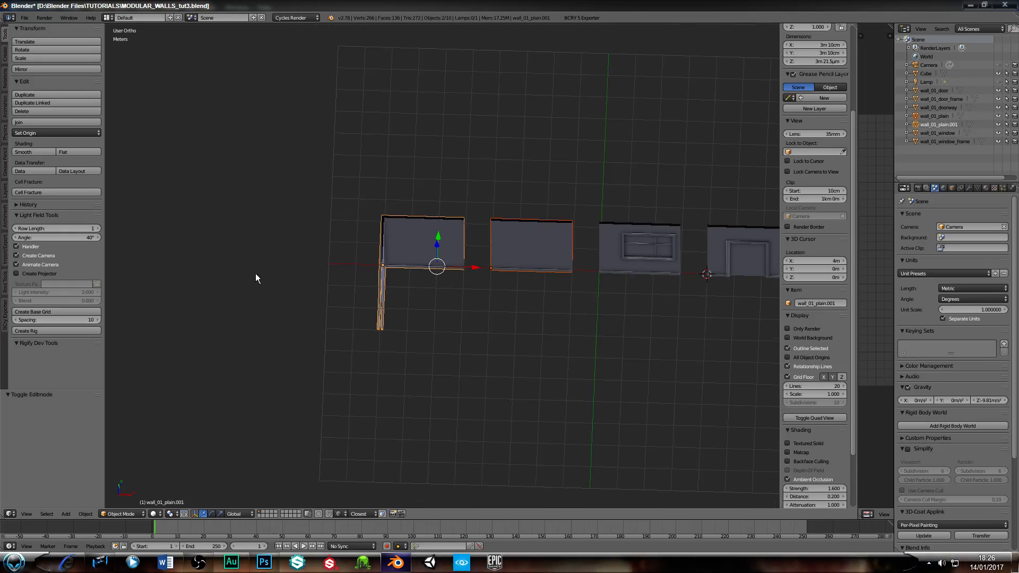
# Step: Select only the corner wall and rename the object wall_01_corner_01
pyautogui.rightClick(525, 271)
pyautogui.rightClick(421, 261)
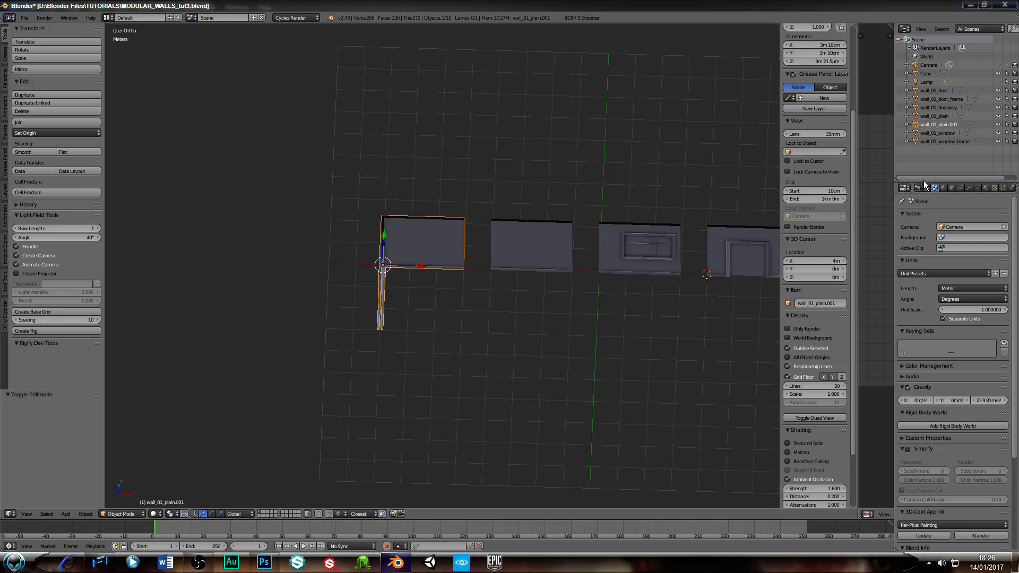
pyautogui.doubleClick(947, 125)
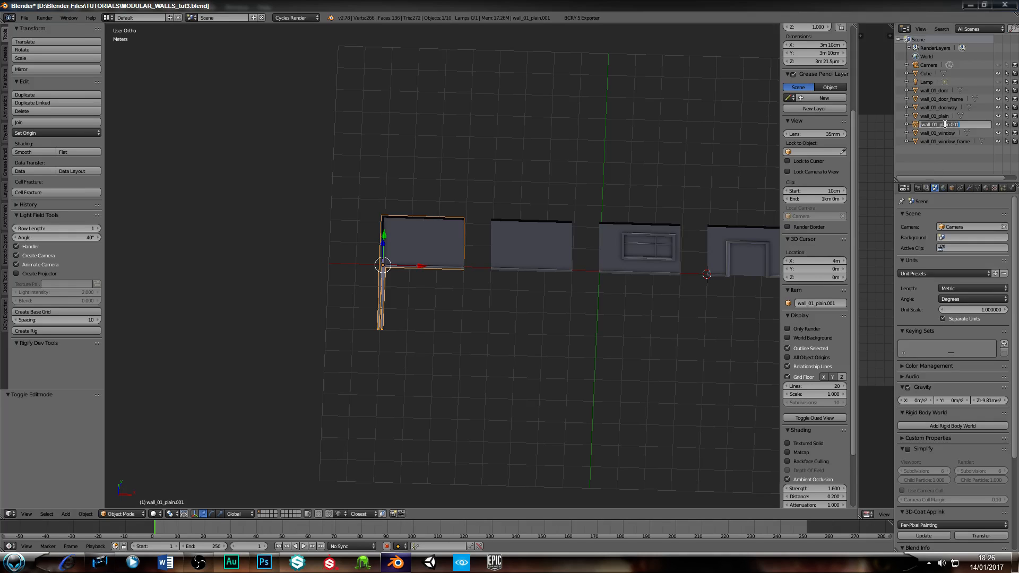
pyautogui.click(955, 125)
pyautogui.press('BackSpace')
pyautogui.press('BackSpace')
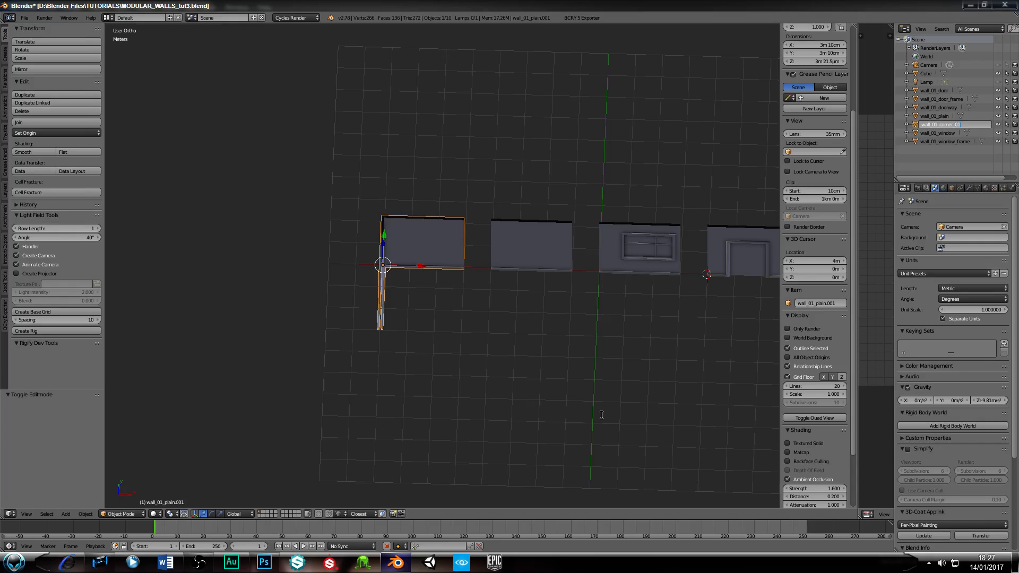
pyautogui.press('Return')
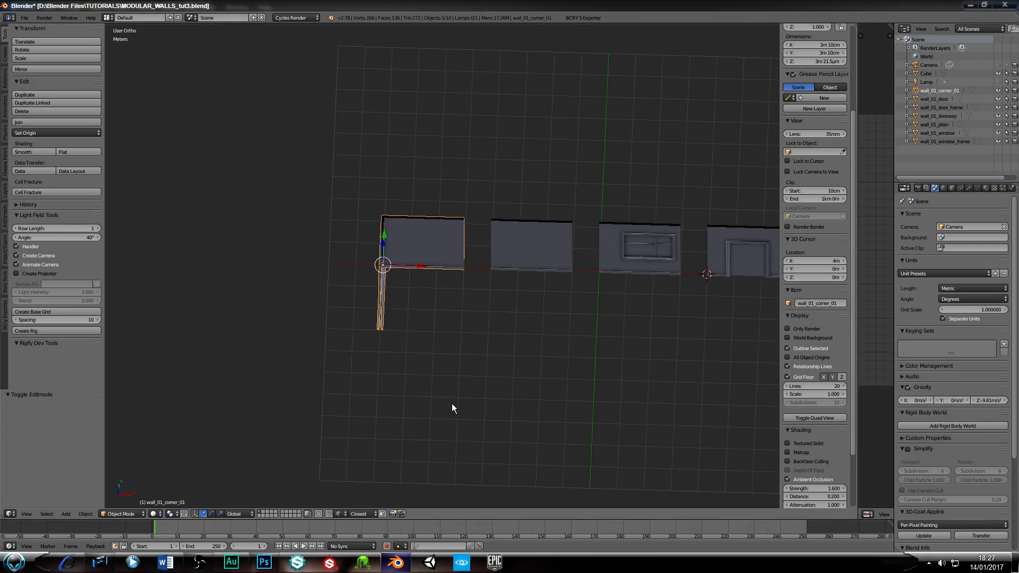
# Step: Duplicate the plain wall and, with snapping set to Increment, move the copy 8 m along negative X to the far end of the row
pyautogui.rightClick(524, 271)
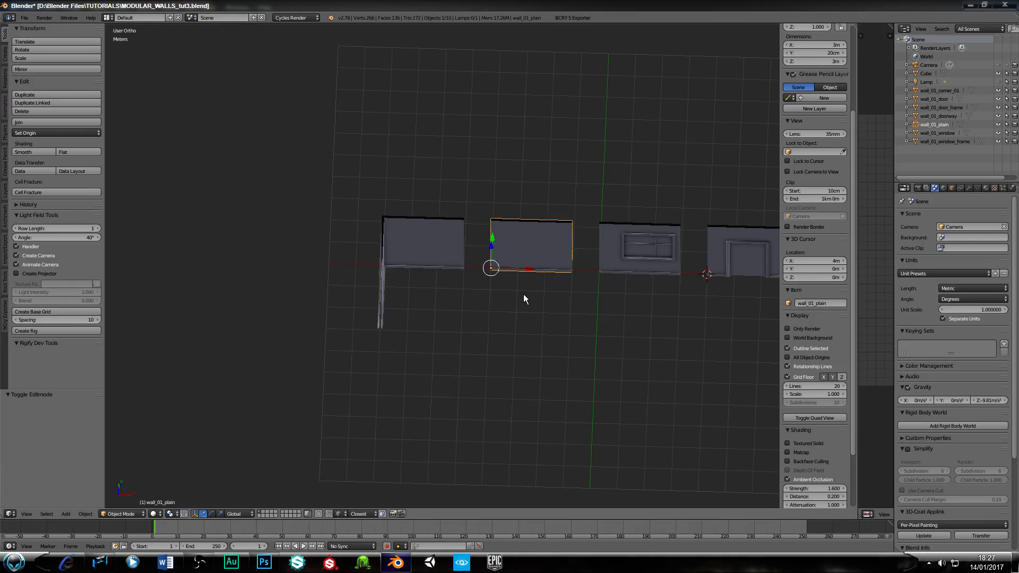
pyautogui.hotkey('shift', 'd')
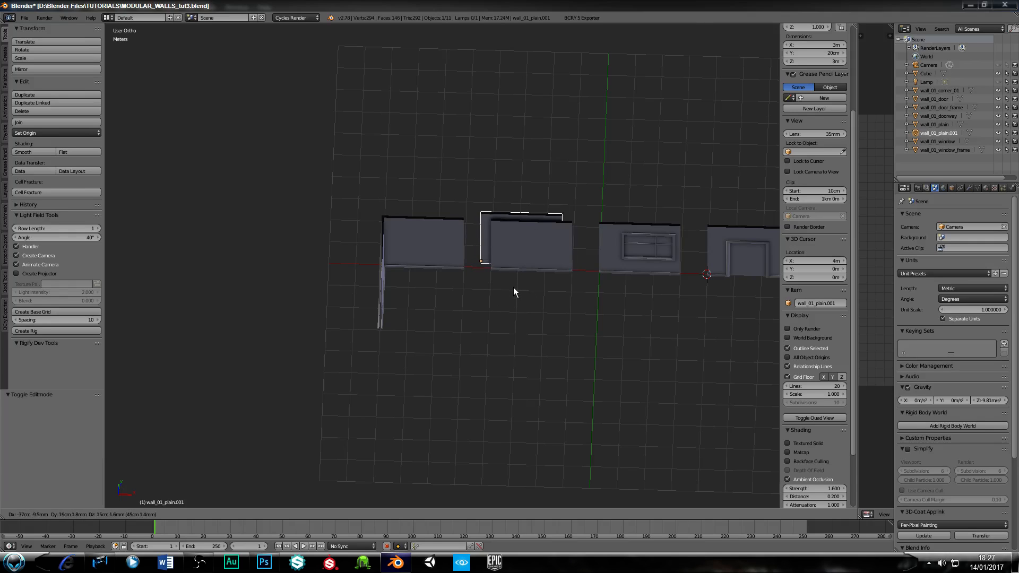
pyautogui.rightClick(531, 279)
pyautogui.press('g')
pyautogui.press('x')
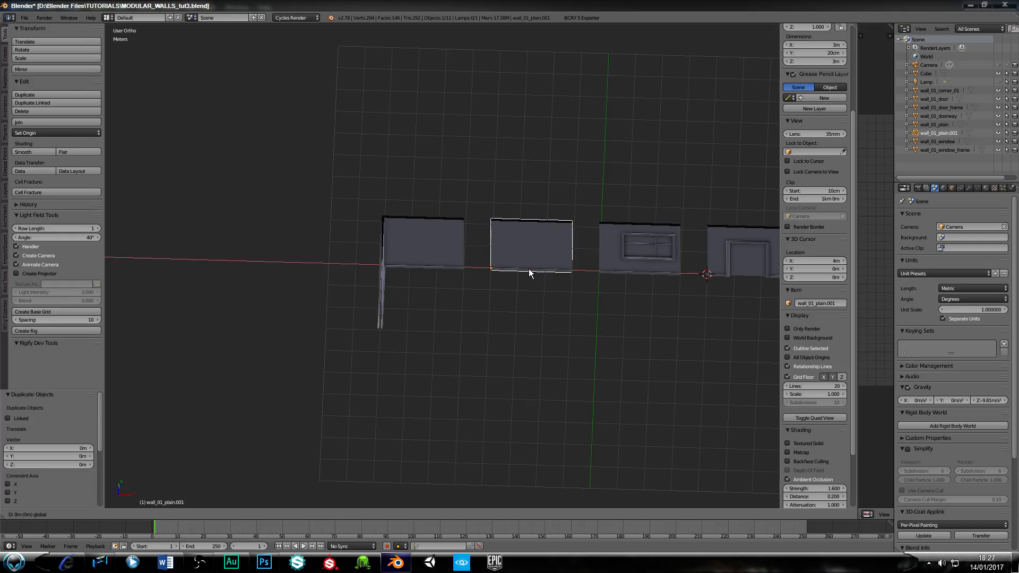
pyautogui.click(529, 274)
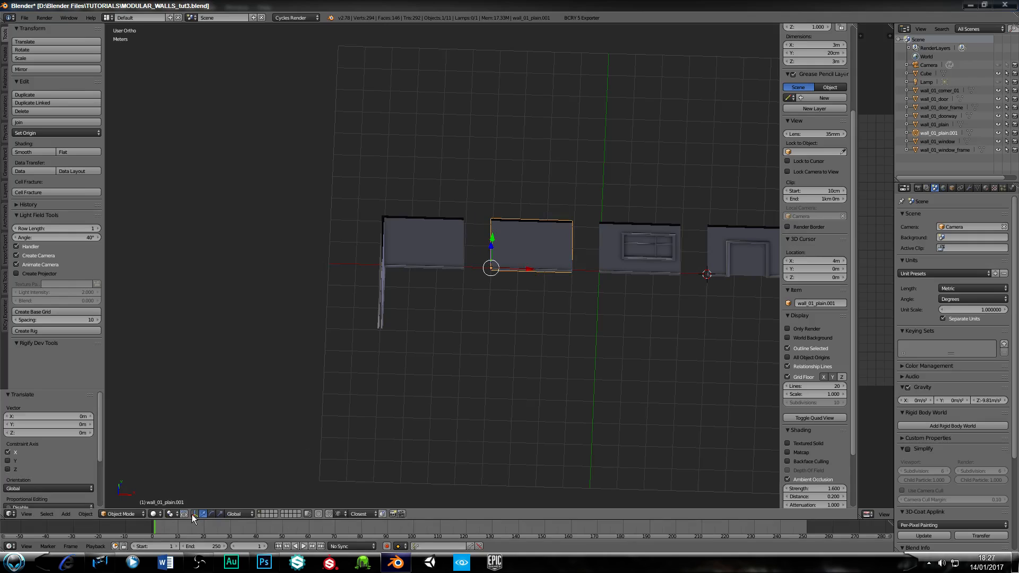
pyautogui.click(343, 514)
pyautogui.click(353, 504)
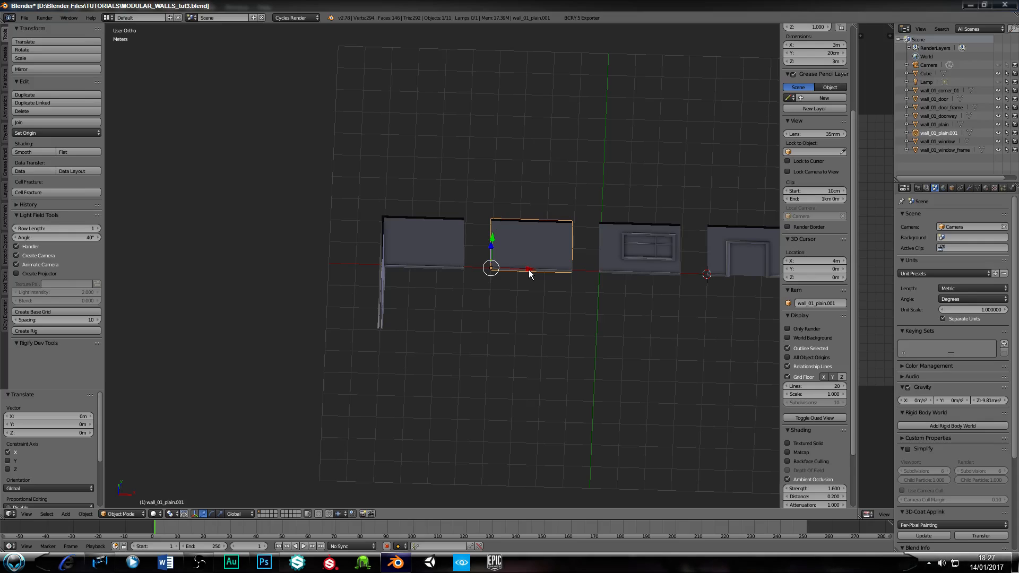
pyautogui.moveTo(530, 274); pyautogui.dragTo(303, 278)
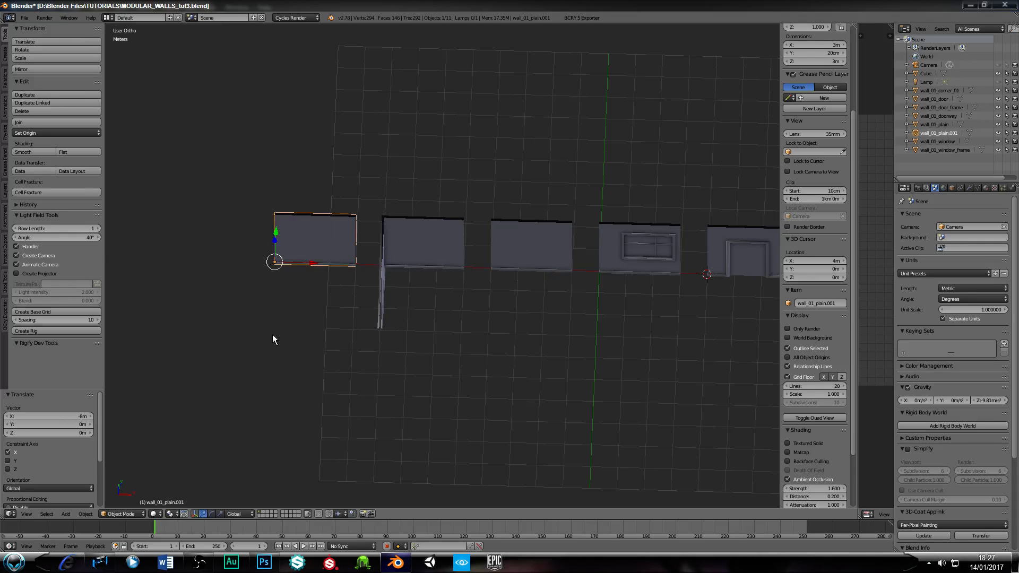
# Step: Open the copied wall in Edit Mode from the top view with its whole mesh selected
pyautogui.keyDown('shift'); pyautogui.moveTo(278, 377); pyautogui.dragTo(418, 396, button='middle'); pyautogui.keyUp('shift')
pyautogui.scroll(6, 428, 394)
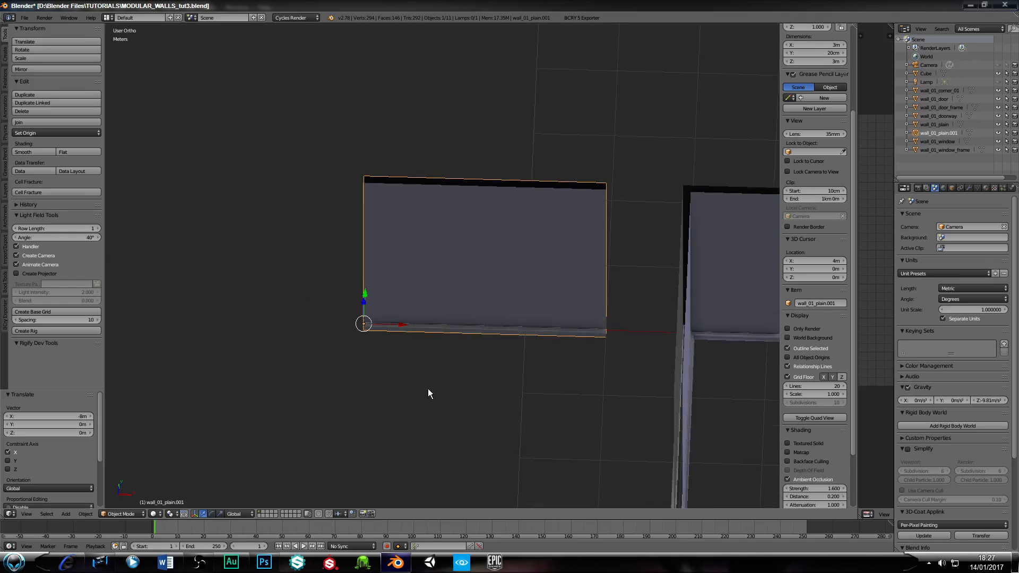
pyautogui.scroll(-3, 426, 346)
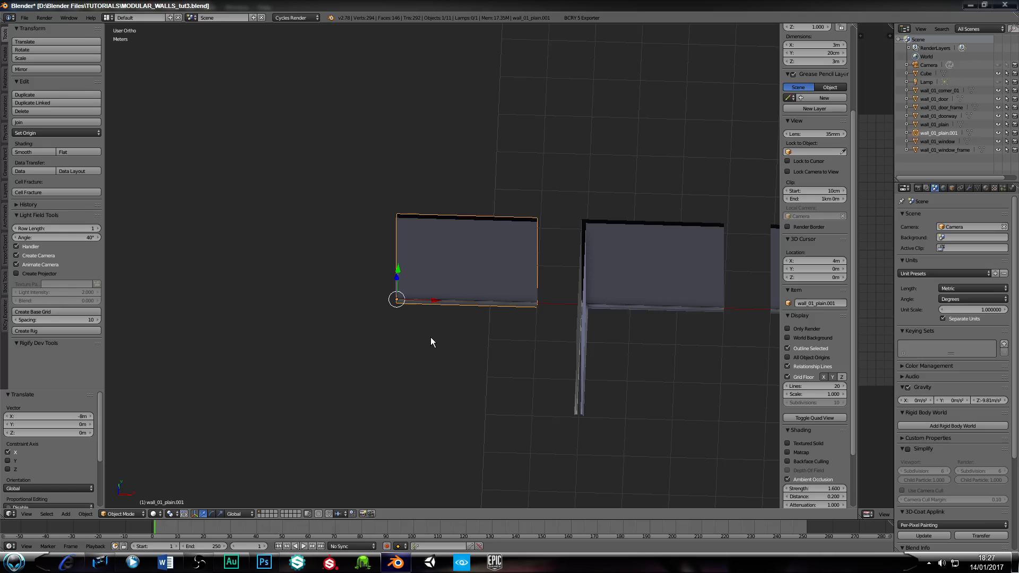
pyautogui.press('KP_7')
pyautogui.press('Tab')
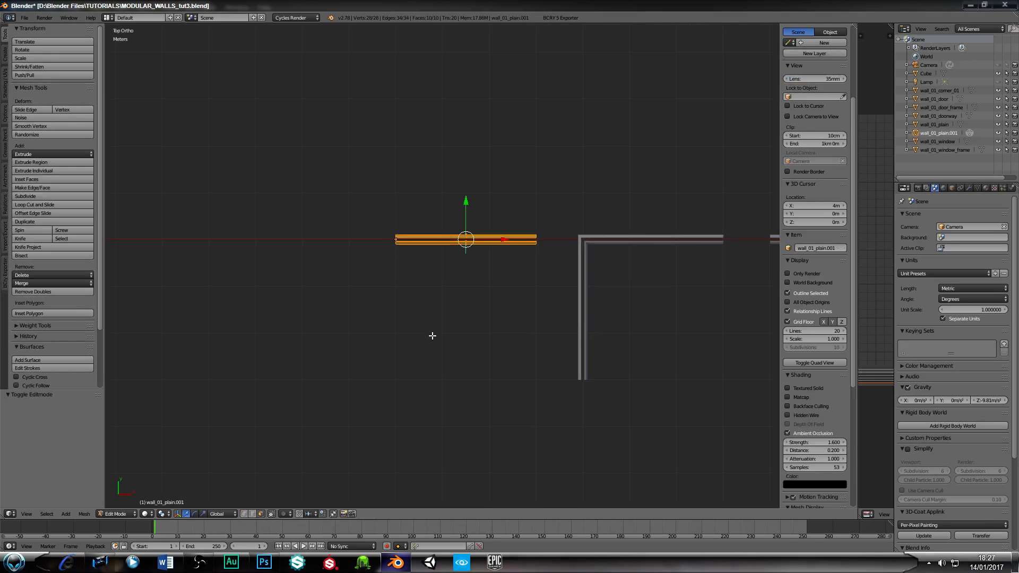
pyautogui.keyDown('shift'); pyautogui.moveTo(439, 278); pyautogui.dragTo(430, 307, button='middle'); pyautogui.keyUp('shift')
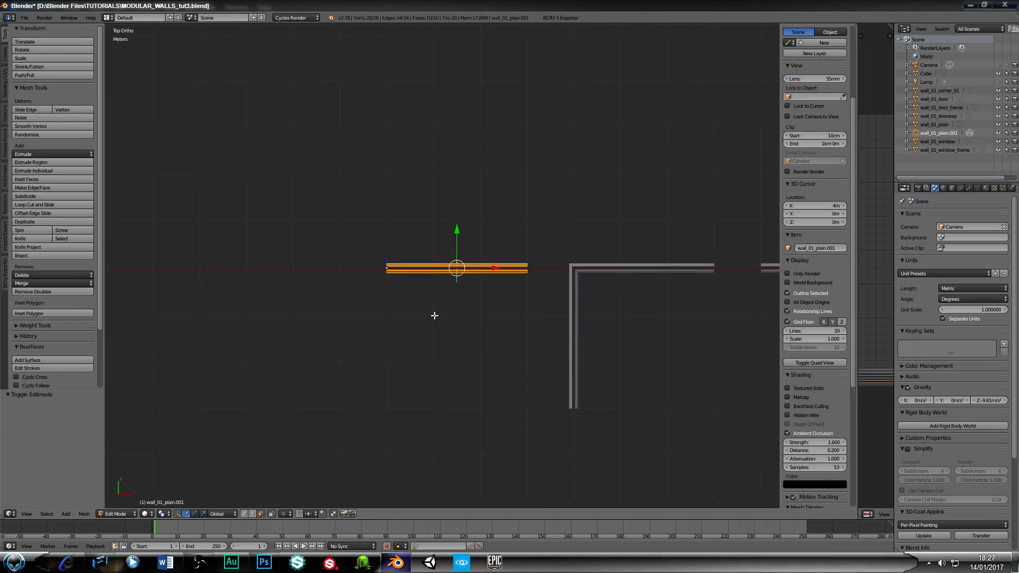
pyautogui.press('a')
pyautogui.press('a')
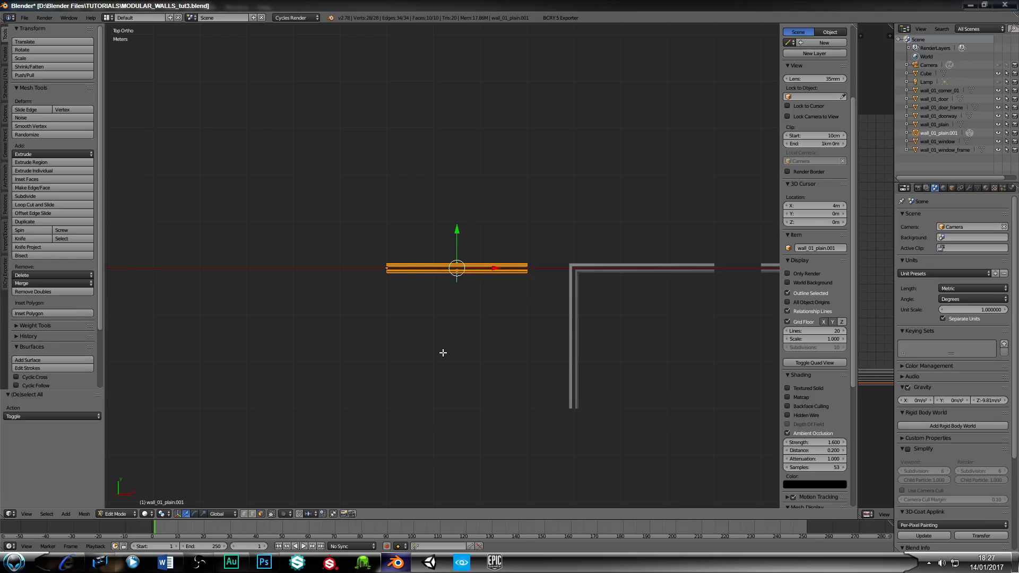
# Step: Duplicate the whole wall mesh in place and rotate the duplicate 90° in the top view
pyautogui.scroll(3, 443, 352)
pyautogui.hotkey('shift', 'd')
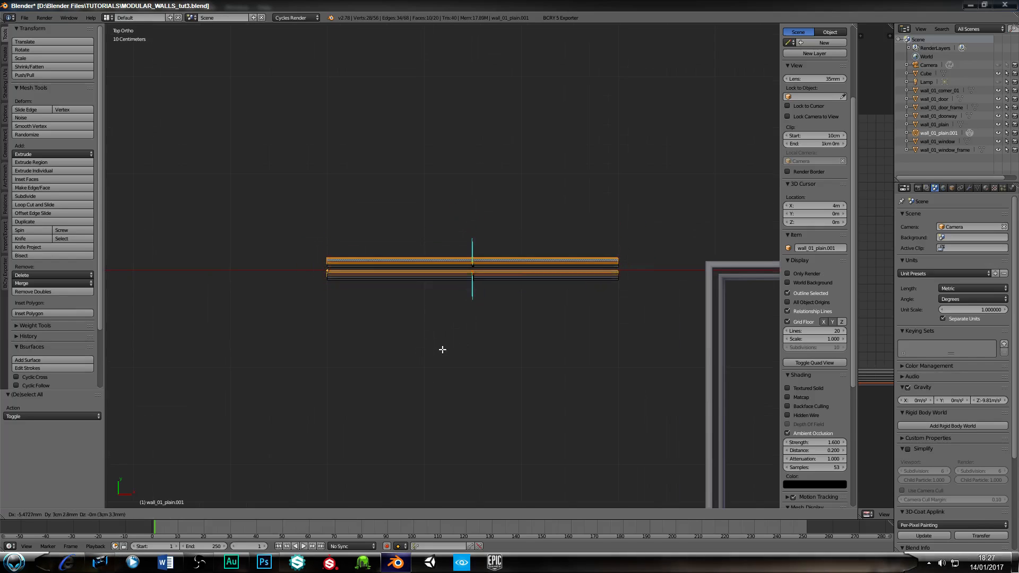
pyautogui.rightClick(442, 348)
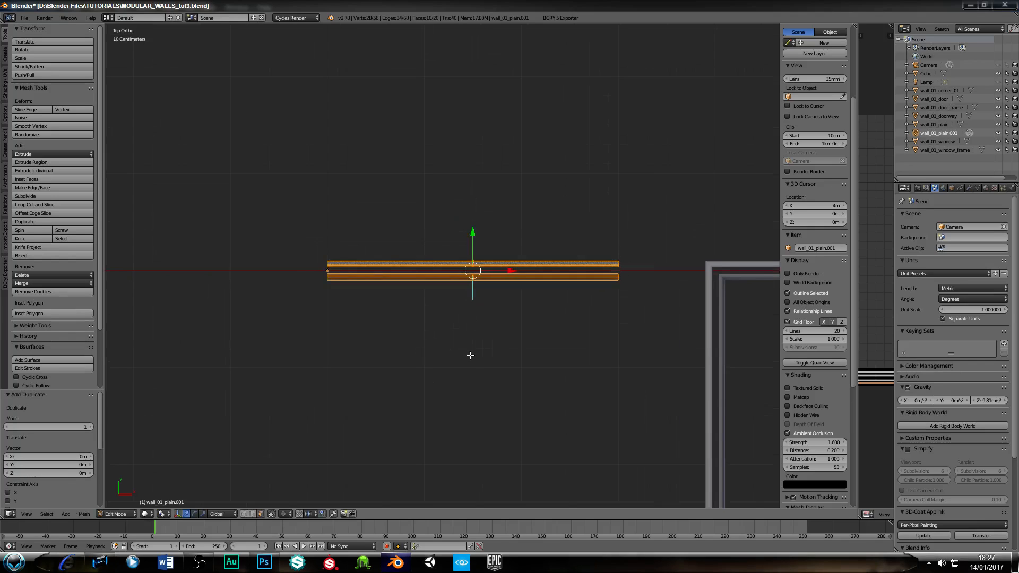
pyautogui.press('r')
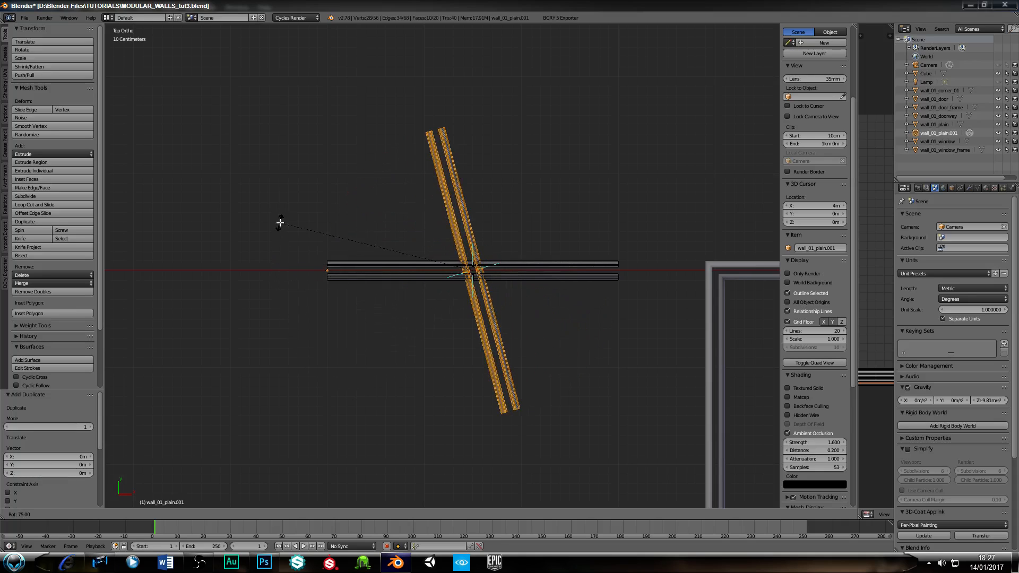
pyautogui.click(284, 175)
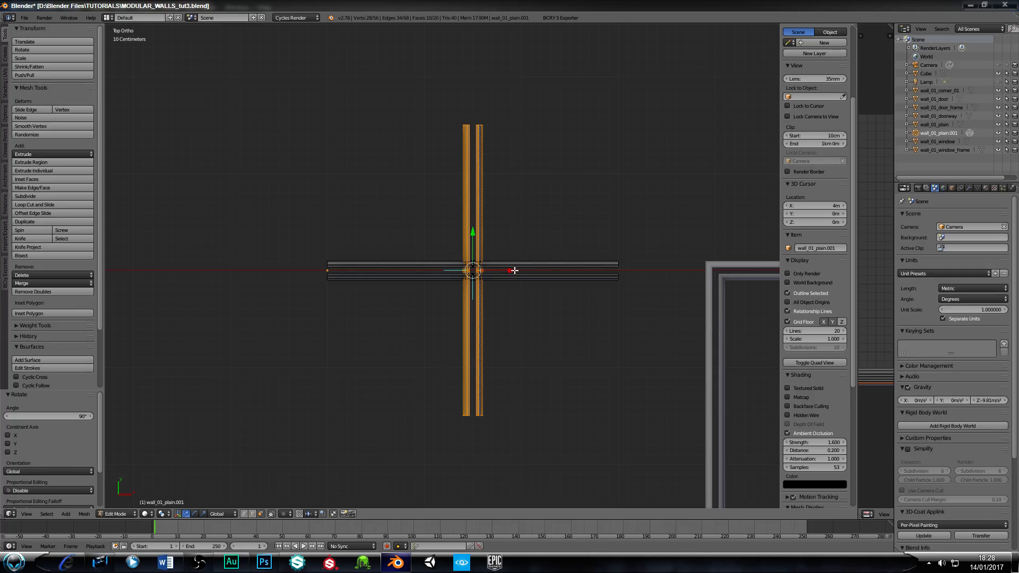
# Step: Move the rotated wall mesh -1.5 m along X and 1.5 m along Y to form a corner at the object's origin
pyautogui.press('g')
pyautogui.press('x')
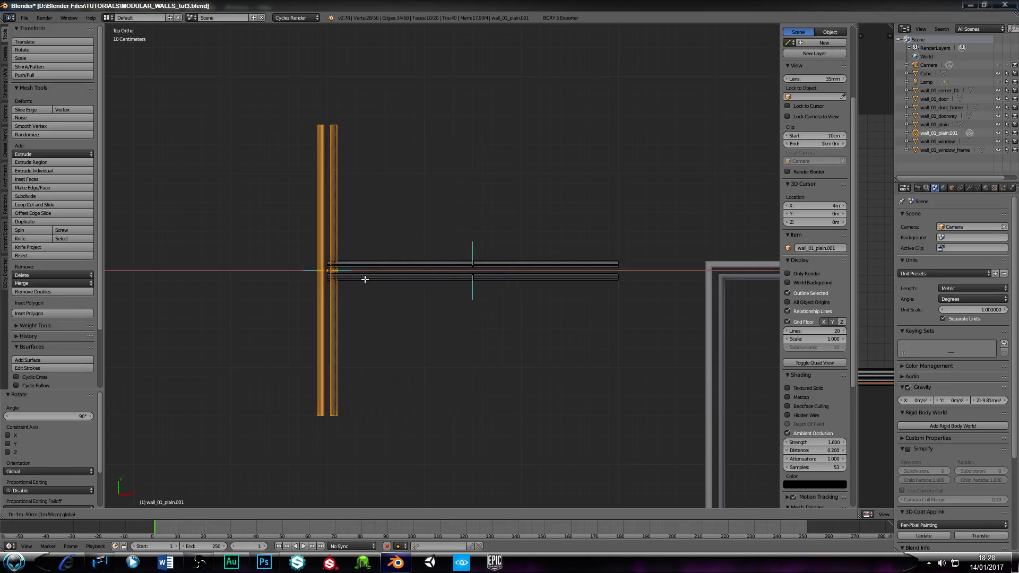
pyautogui.click(363, 287)
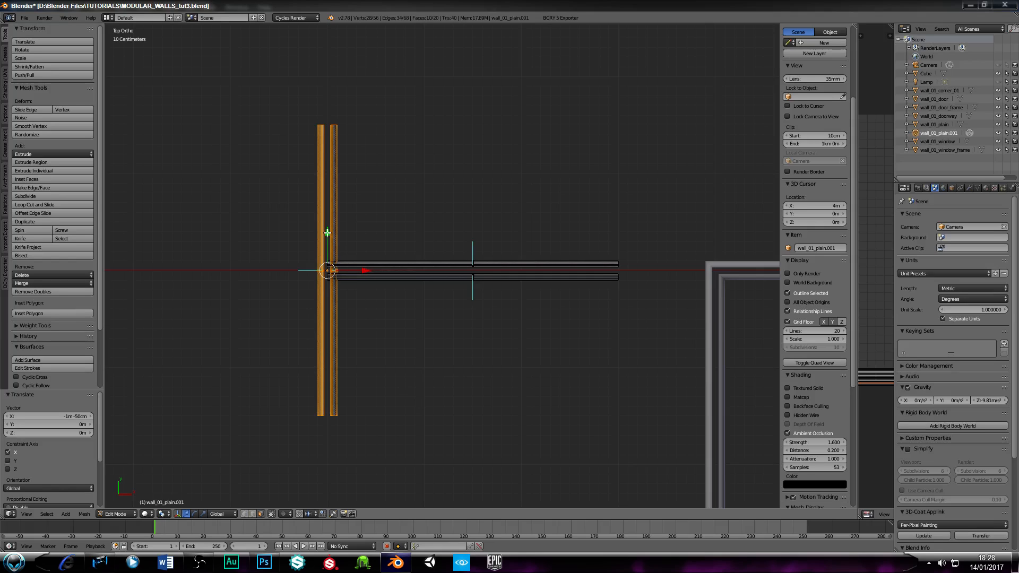
pyautogui.press('g')
pyautogui.press('y')
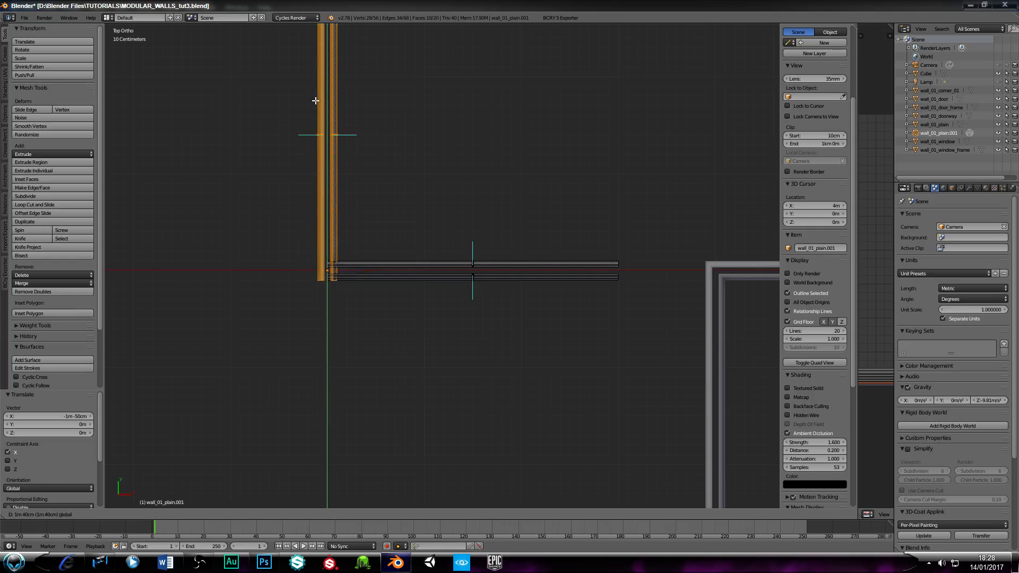
pyautogui.click(314, 91)
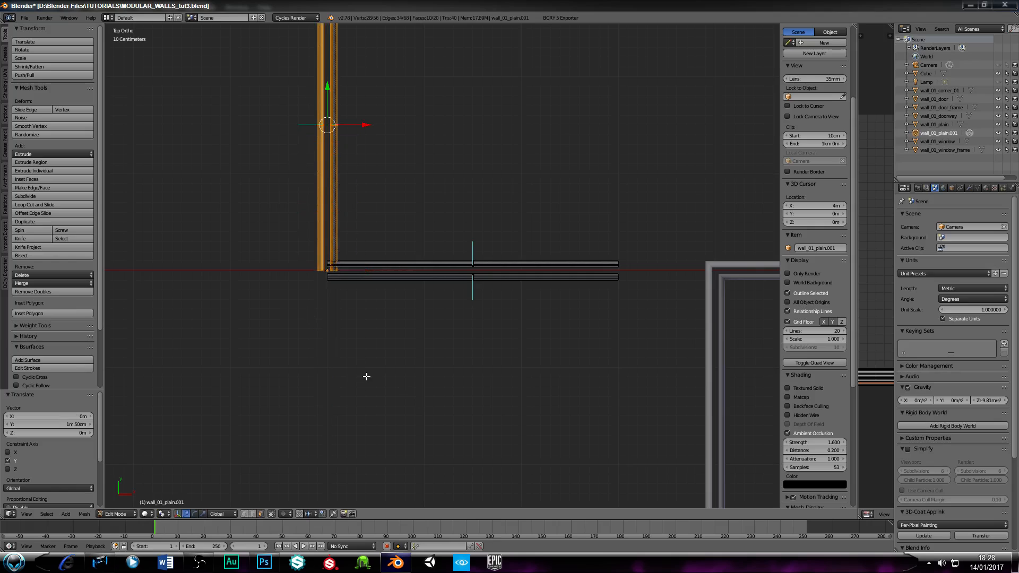
# Step: In wireframe display, select all corner-end vertices of the horizontal wall's skirting on the outer side of the corner
pyautogui.keyDown('shift'); pyautogui.moveTo(230, 370); pyautogui.dragTo(371, 375, button='middle'); pyautogui.keyUp('shift')
pyautogui.scroll(5, 375, 389)
pyautogui.keyDown('shift'); pyautogui.moveTo(534, 394); pyautogui.dragTo(348, 346, button='middle'); pyautogui.keyUp('shift')
pyautogui.scroll(5, 402, 348)
pyautogui.scroll(2, 405, 377)
pyautogui.scroll(2, 384, 377)
pyautogui.keyDown('shift'); pyautogui.moveTo(339, 381); pyautogui.dragTo(347, 378, button='middle'); pyautogui.keyUp('shift')
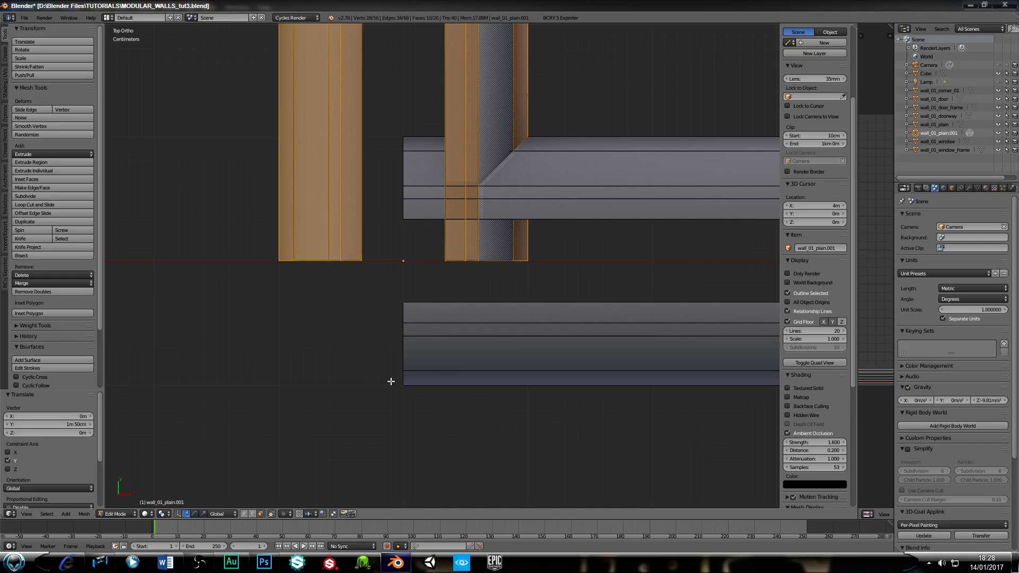
pyautogui.press('z')
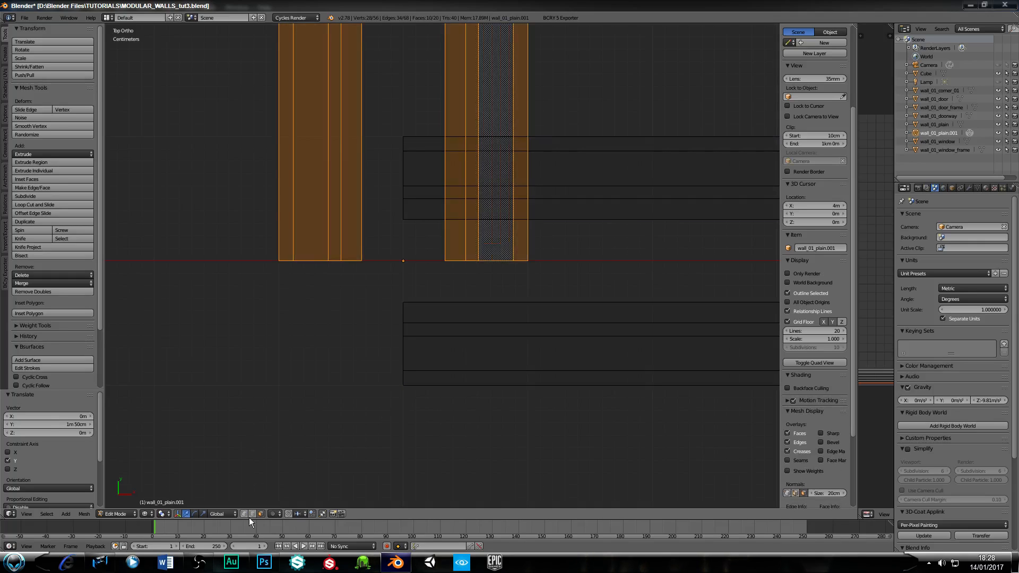
pyautogui.rightClick(407, 388)
pyautogui.press('b')
pyautogui.moveTo(383, 285); pyautogui.dragTo(429, 398)
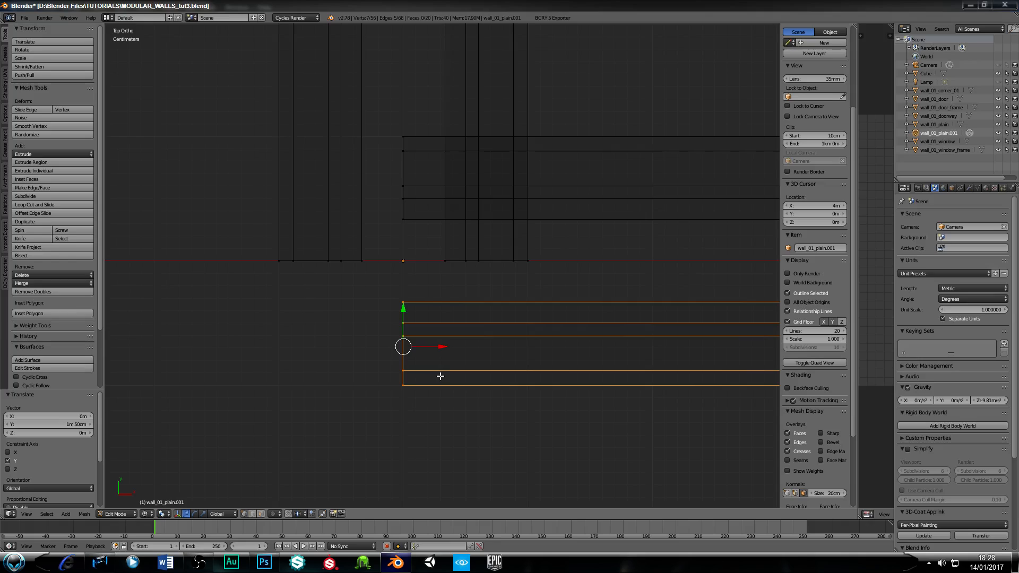
# Step: Set the snap element to Vertex and move the selected skirting end along X to the nearest edge of the rotated wall's outer skirting
pyautogui.press('g')
pyautogui.press('x')
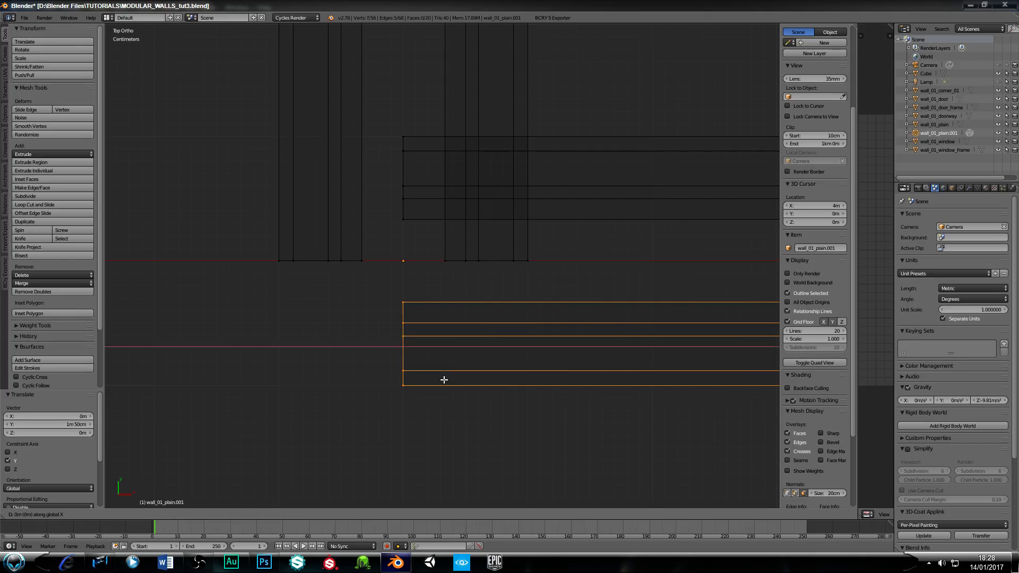
pyautogui.press('Escape')
pyautogui.click(302, 514)
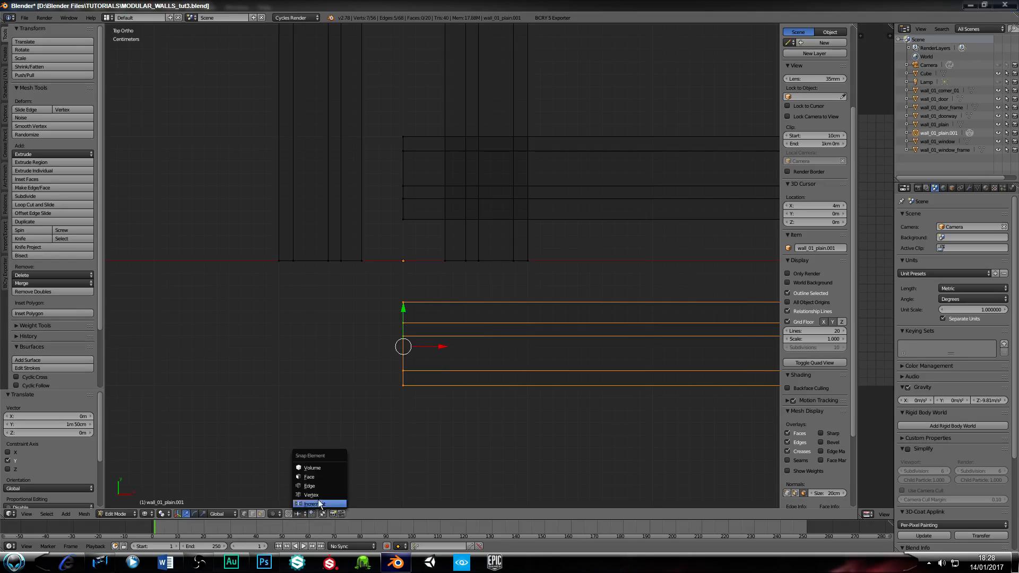
pyautogui.click(312, 495)
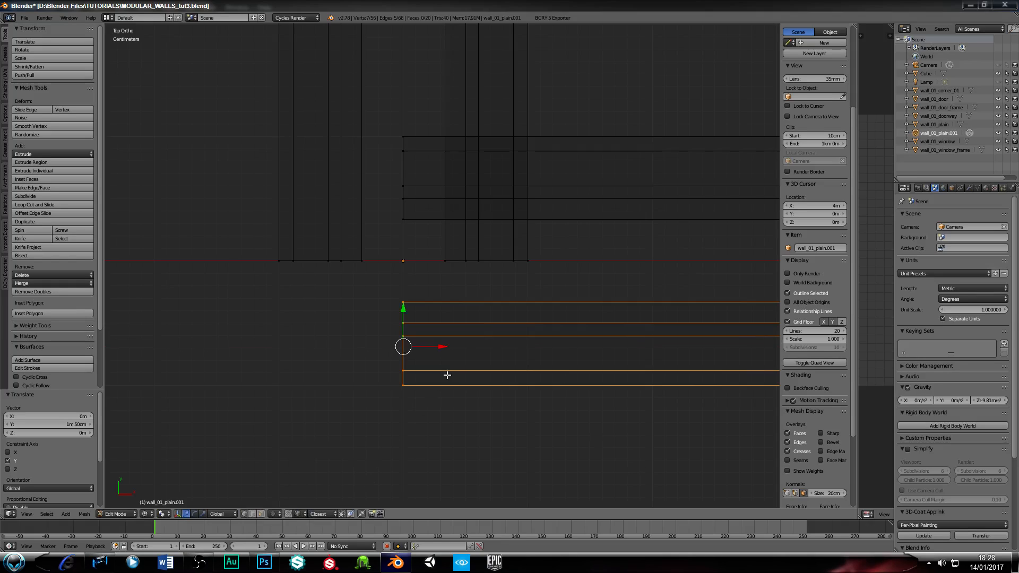
pyautogui.press('g')
pyautogui.press('x')
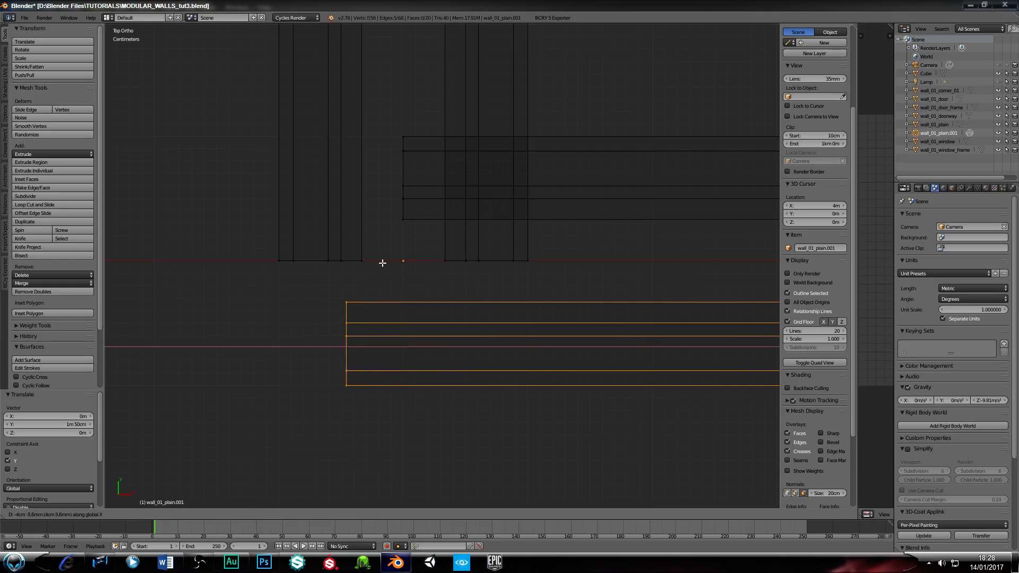
pyautogui.click(368, 262)
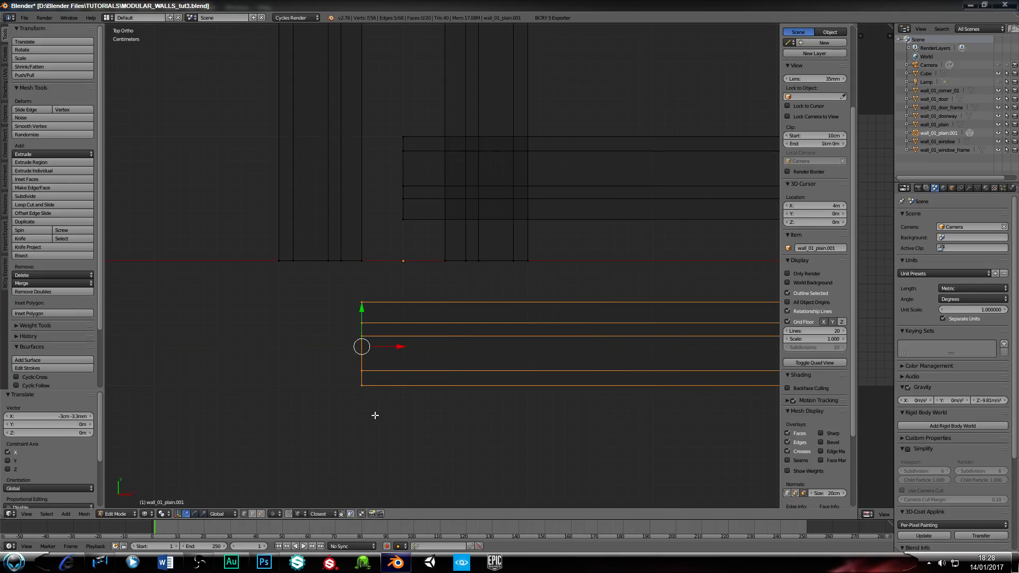
# Step: Deselect the vertices on the skirting's innermost line and snap the rest along X to the rotated skirting's second profile line
pyautogui.press('c')
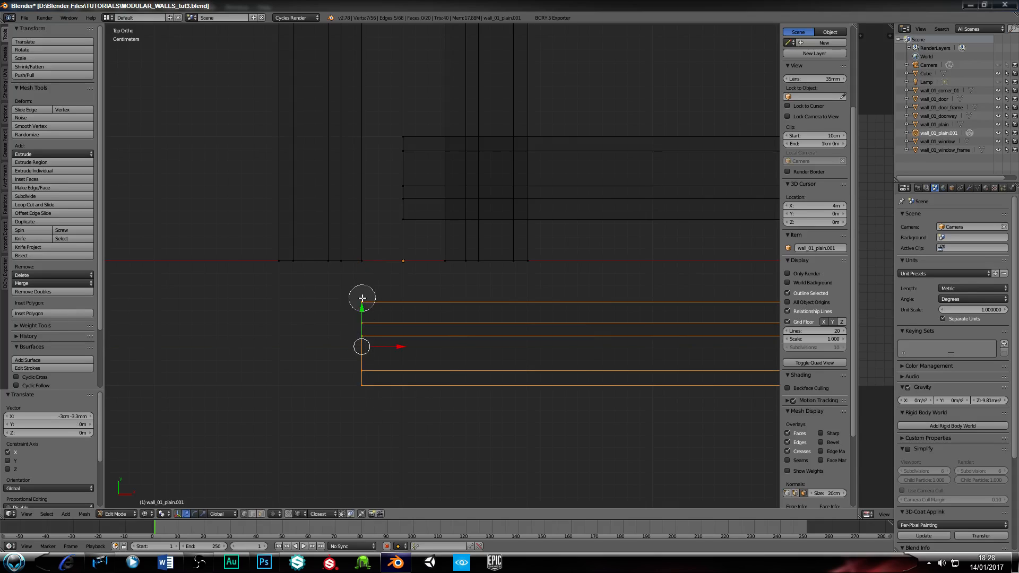
pyautogui.middleClick(362, 299)
pyautogui.press('Escape')
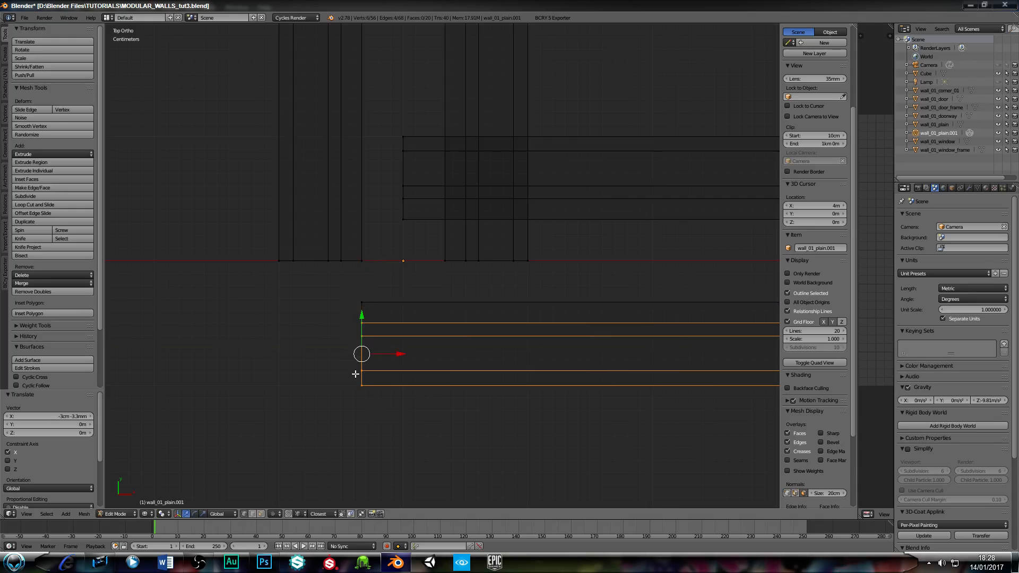
pyautogui.press('g')
pyautogui.press('x')
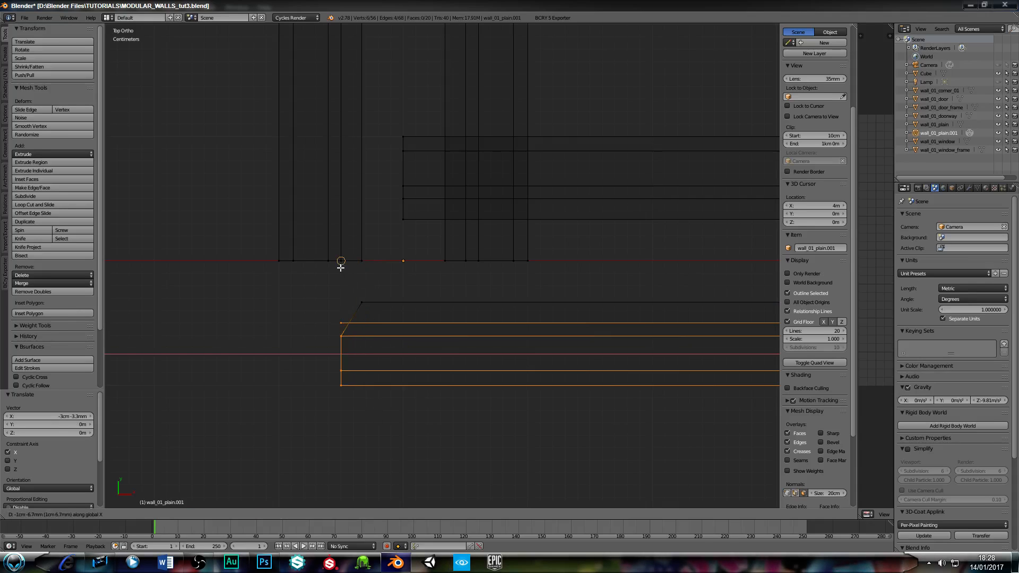
pyautogui.click(341, 267)
# Step: Deselect the skirting's second-line vertex and snap the remaining end vertices along X to the rotated skirting's third profile line
pyautogui.press('c')
pyautogui.middleClick(344, 320)
pyautogui.press('Escape')
pyautogui.press('g')
pyautogui.press('x')
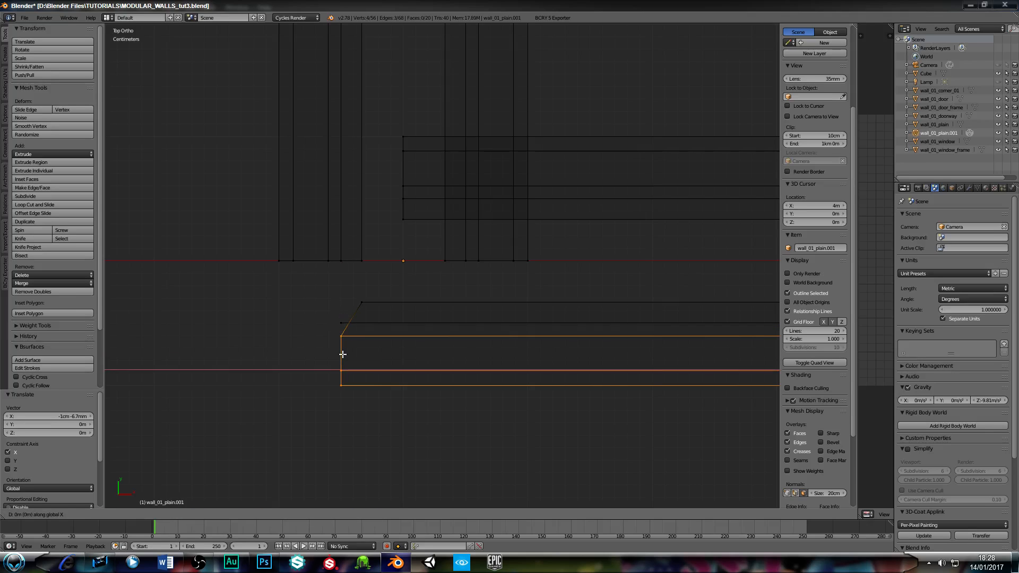
pyautogui.click(330, 279)
# Step: Deselect the skirting's third-line vertex and snap the remaining end vertices along X to the rotated skirting's fourth profile line
pyautogui.press('c')
pyautogui.middleClick(329, 338)
pyautogui.press('Escape')
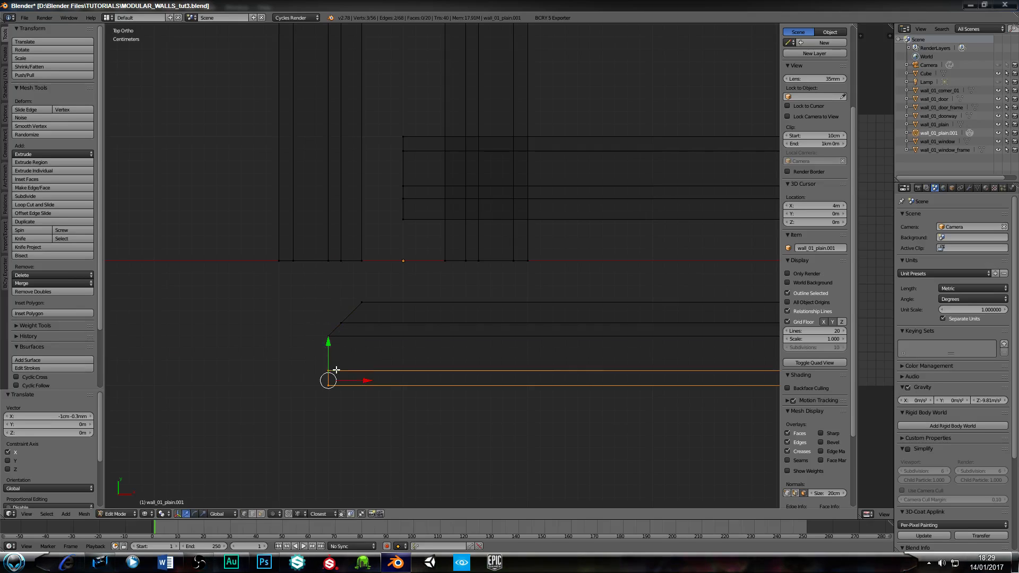
pyautogui.press('g')
pyautogui.press('x')
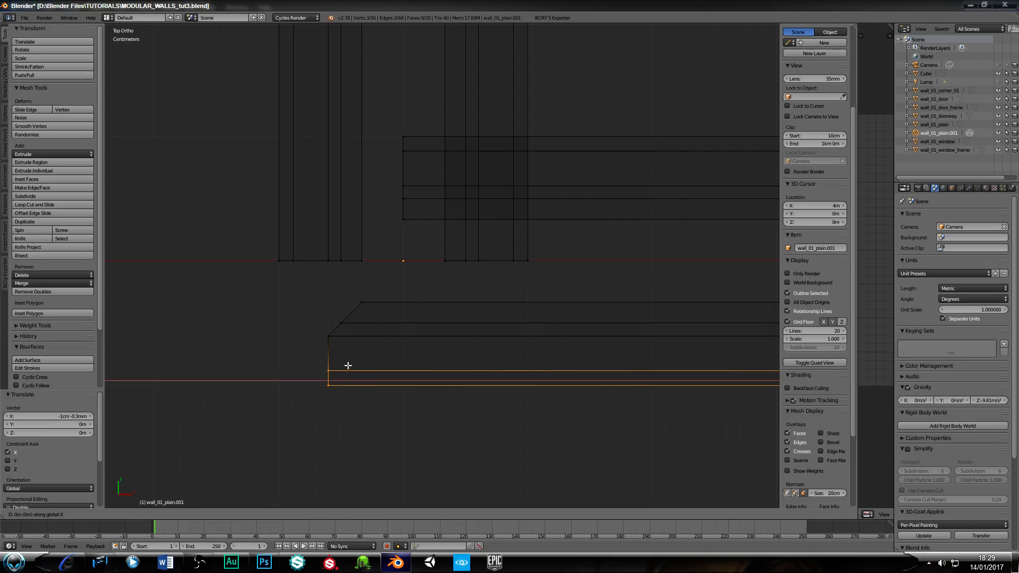
pyautogui.click(293, 265)
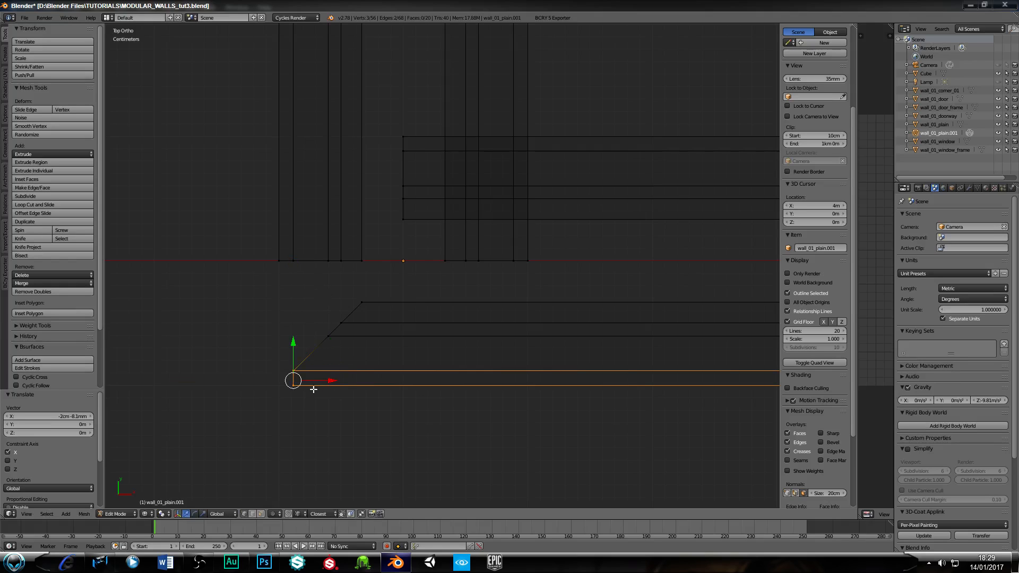
# Step: Deselect the skirting's fourth-line vertex and snap the last end vertex along X to the rotated skirting's outermost profile line
pyautogui.press('c')
pyautogui.middleClick(293, 368)
pyautogui.press('Escape')
pyautogui.press('g')
pyautogui.press('x')
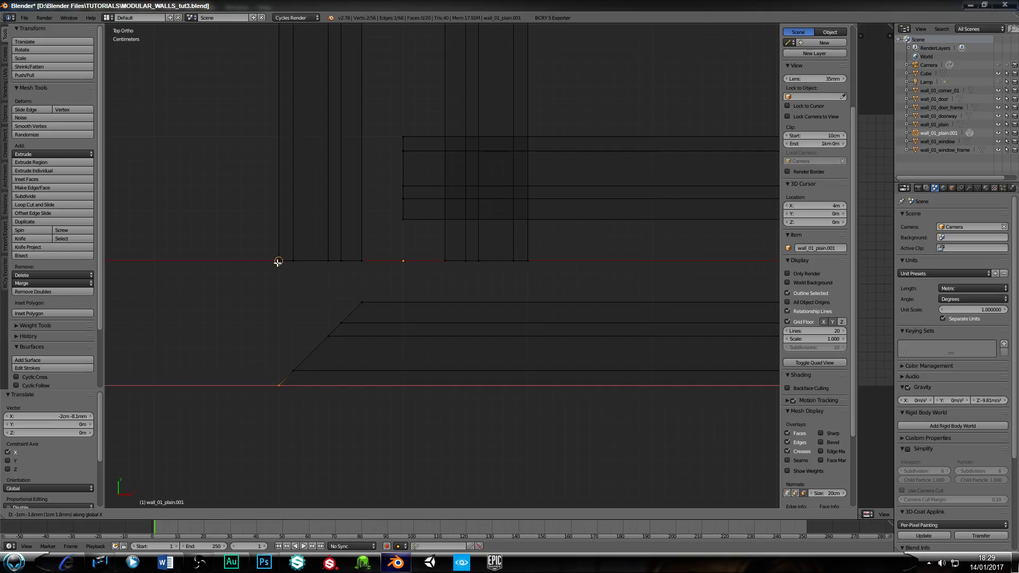
pyautogui.click(279, 262)
# Step: Select the end vertices of the rotated wall's outer skirting and snap them along Y to the mitred skirting's innermost line
pyautogui.rightClick(361, 264)
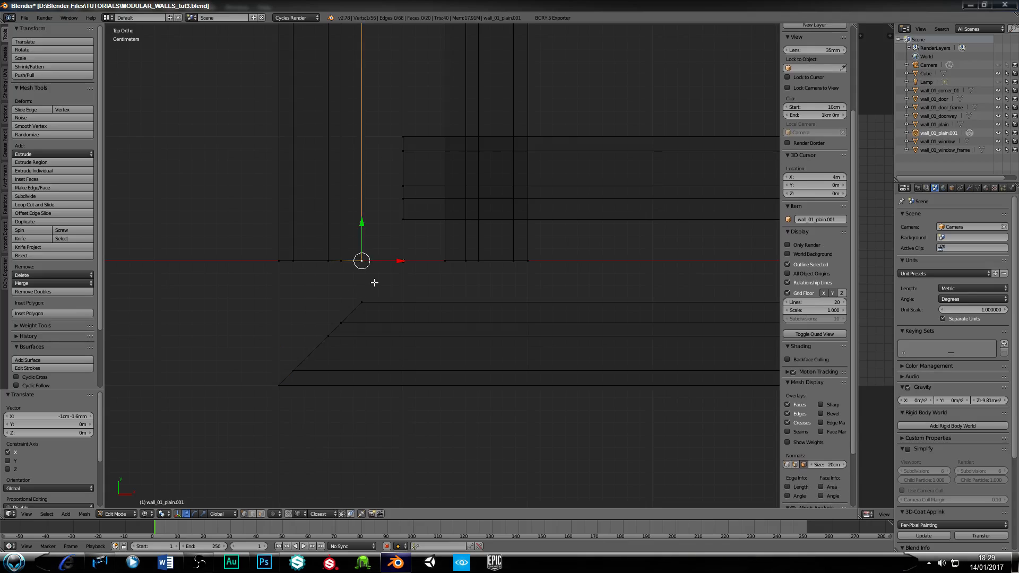
pyautogui.press('b')
pyautogui.moveTo(374, 280); pyautogui.dragTo(259, 253)
pyautogui.scroll(1, 319, 337)
pyautogui.keyDown('shift'); pyautogui.moveTo(254, 348); pyautogui.dragTo(305, 338, button='middle'); pyautogui.keyUp('shift')
pyautogui.scroll(1, 313, 332)
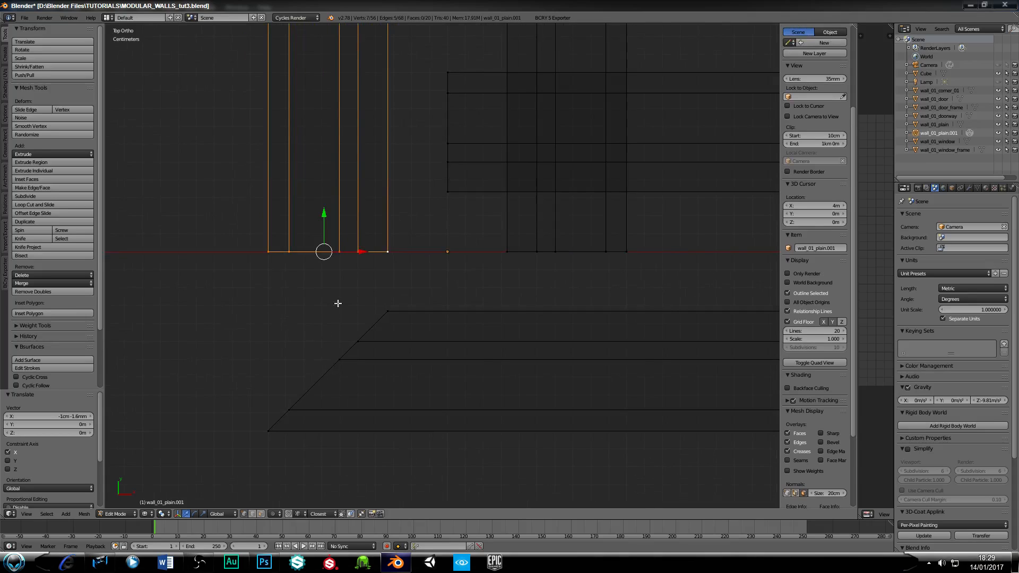
pyautogui.press('g')
pyautogui.press('y')
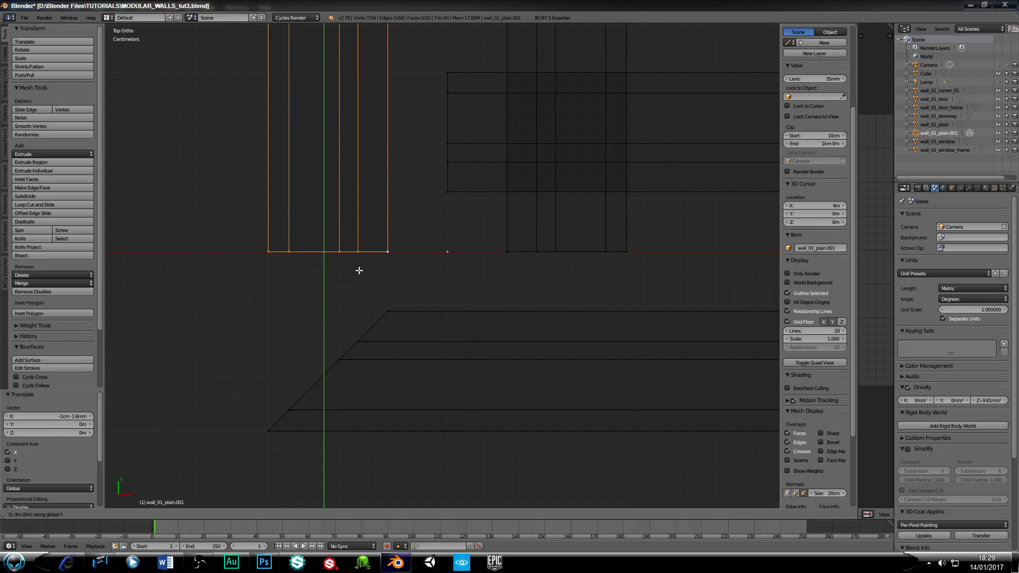
pyautogui.click(381, 310)
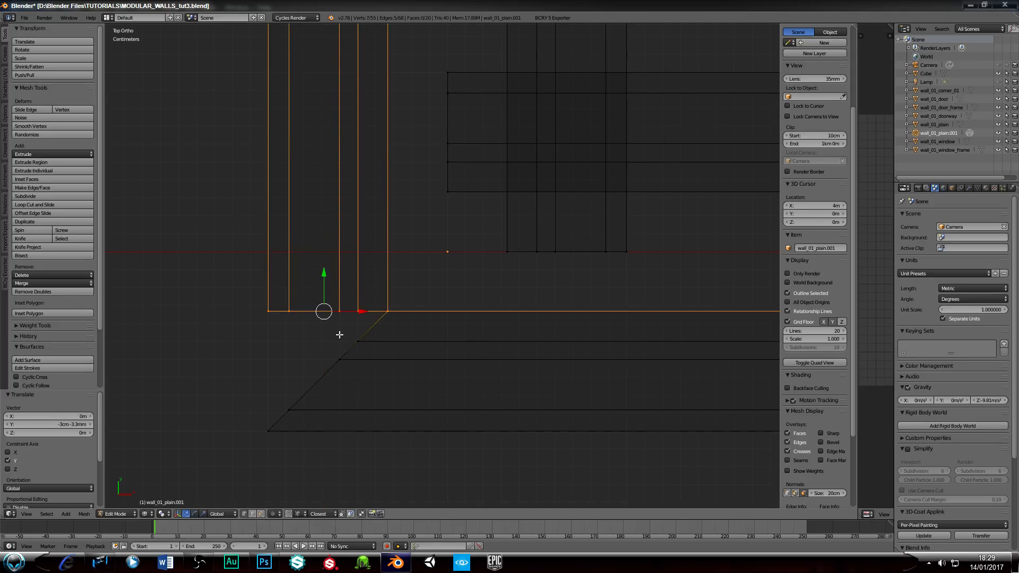
# Step: Deselect the rotated outer skirting's innermost vertex and snap the rest along Y to the mitred skirting's second profile line
pyautogui.keyDown('shift'); pyautogui.rightClick(390, 306); pyautogui.keyUp('shift')
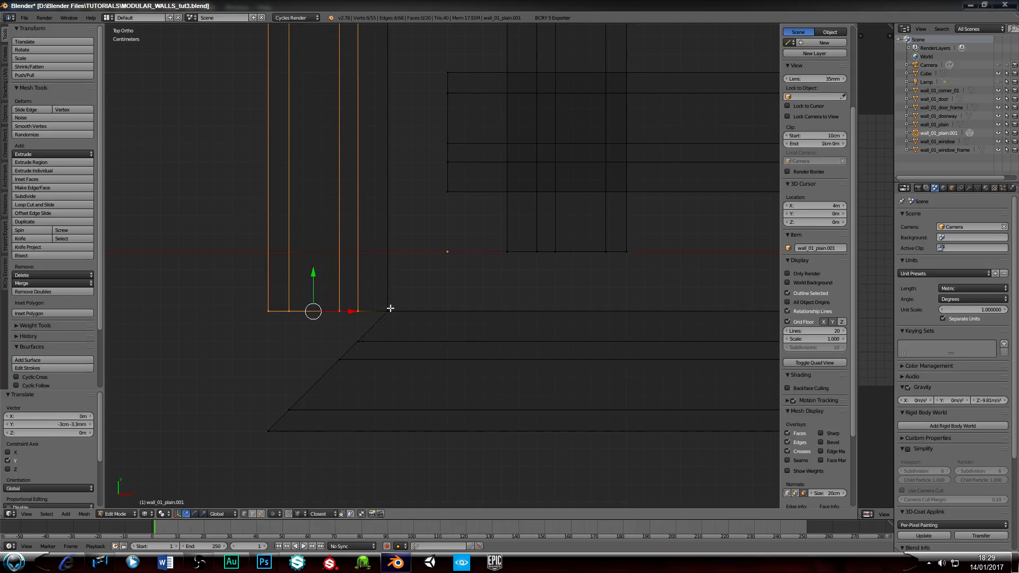
pyautogui.press('g')
pyautogui.press('y')
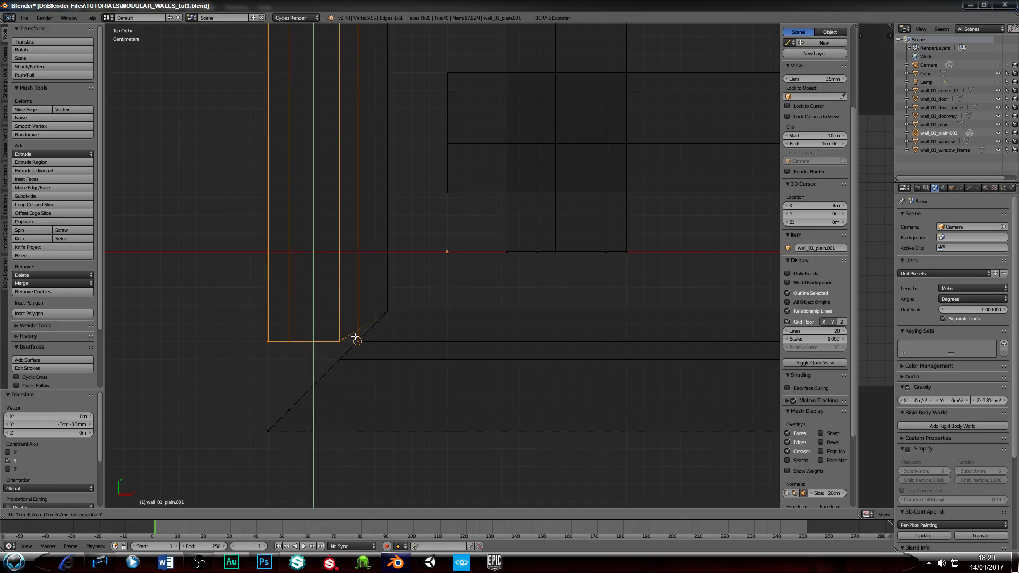
pyautogui.click(359, 343)
# Step: Deselect the rotated outer skirting's second-line vertex and snap the remaining end vertices along Y to the mitred skirting's third line
pyautogui.press('c')
pyautogui.middleClick(361, 340)
pyautogui.press('Escape')
pyautogui.press('g')
pyautogui.press('y')
pyautogui.click(340, 357)
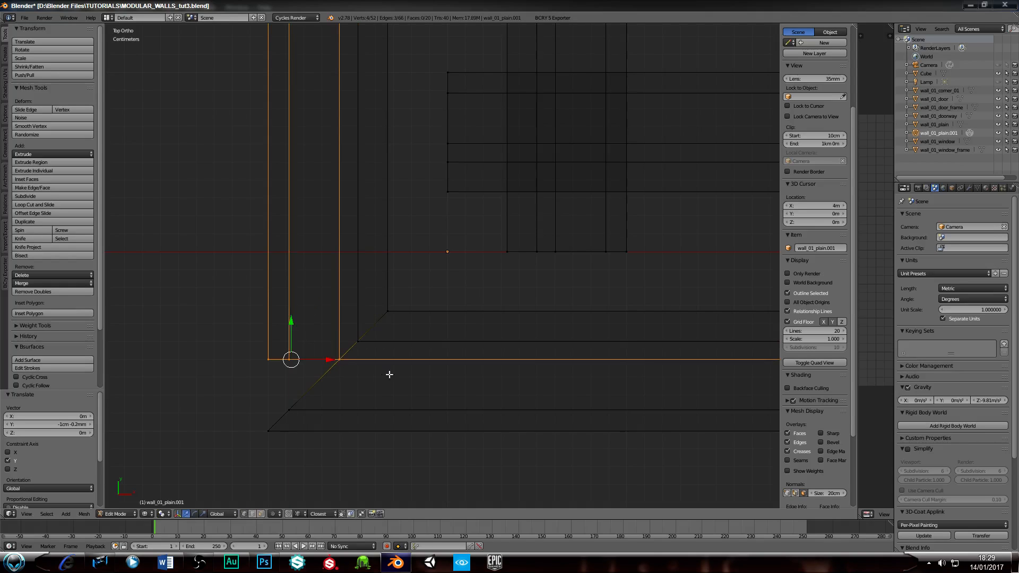
# Step: Deselect the rotated outer skirting's third-line vertex and snap the remaining end vertices along Y to the mitred skirting's fourth line
pyautogui.press('c')
pyautogui.middleClick(338, 360)
pyautogui.press('Escape')
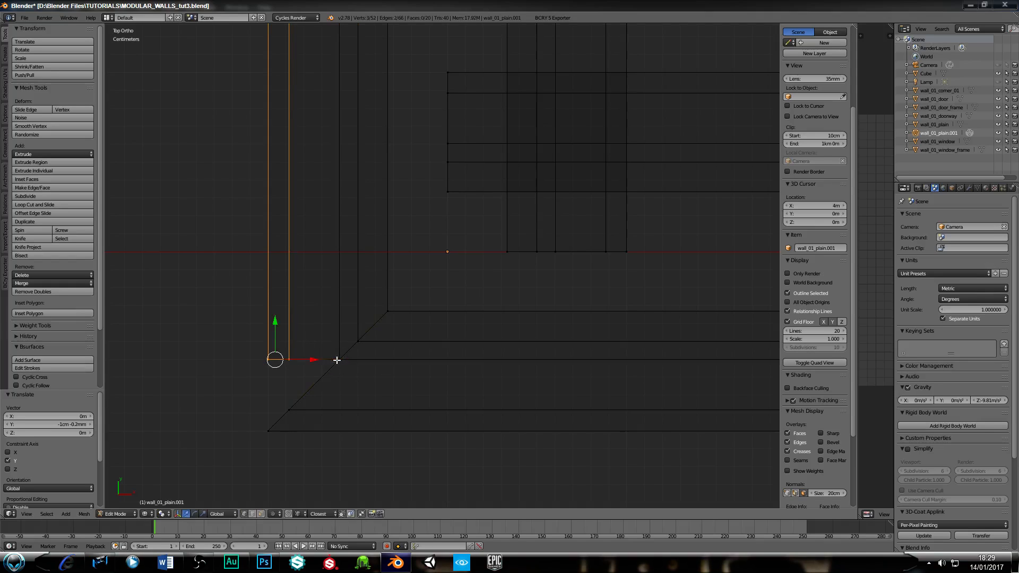
pyautogui.press('g')
pyautogui.press('y')
pyautogui.click(293, 409)
# Step: Deselect the rotated outer skirting's fourth-line vertex and snap the last end vertex along Y onto the mitred skirting's outermost corner
pyautogui.press('c')
pyautogui.middleClick(292, 410)
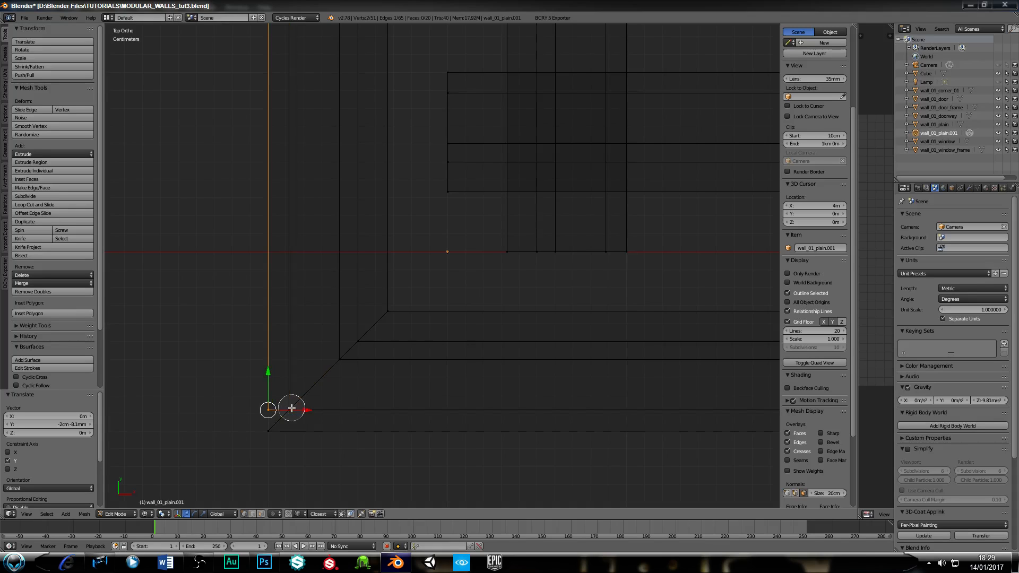
pyautogui.press('Escape')
pyautogui.press('g')
pyautogui.press('y')
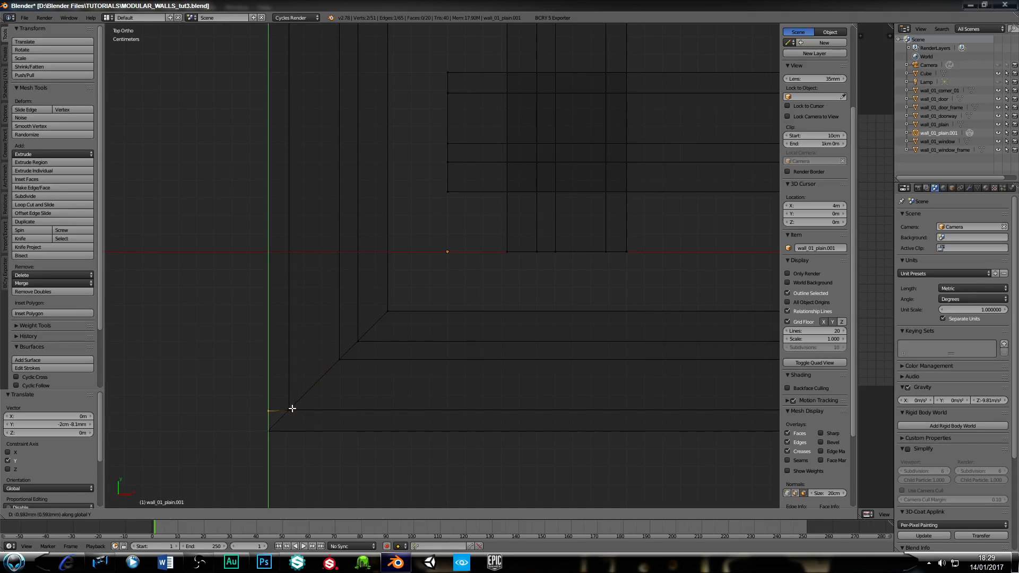
pyautogui.click(268, 430)
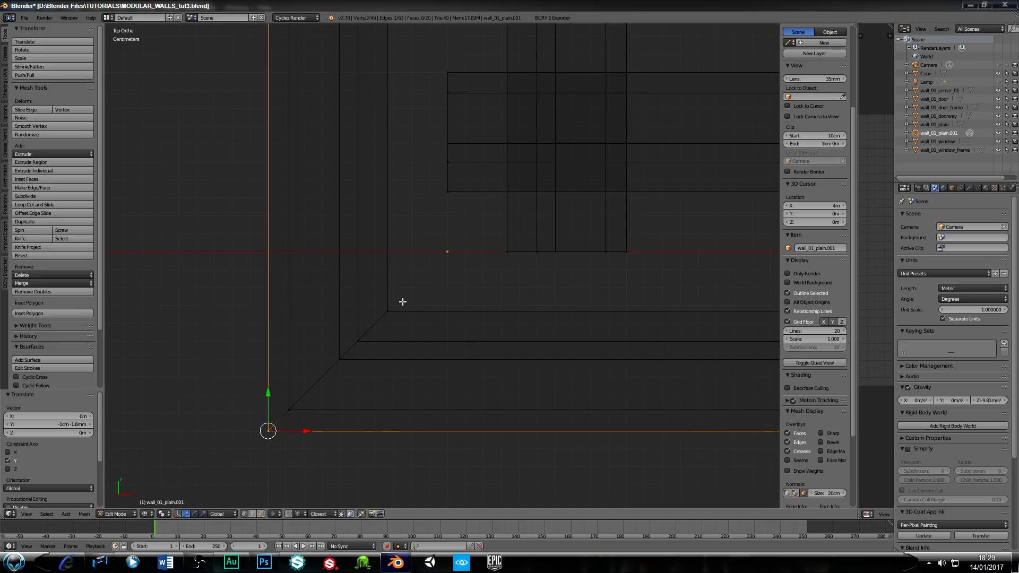
# Step: Select all end vertices of the unrotated wall's inner skirting near the corner
pyautogui.keyDown('shift'); pyautogui.moveTo(549, 269); pyautogui.dragTo(416, 364, button='middle'); pyautogui.keyUp('shift')
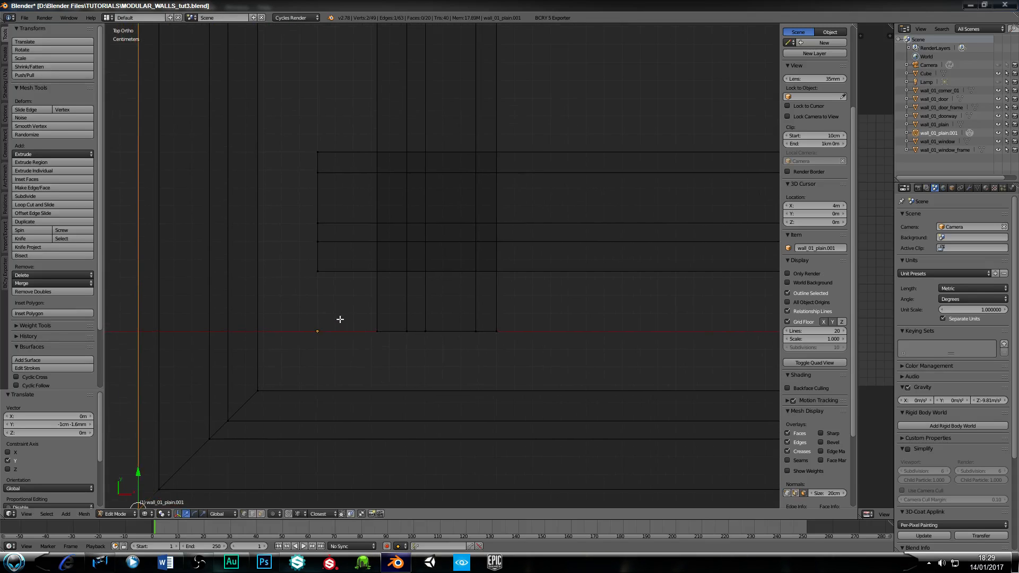
pyautogui.rightClick(325, 275)
pyautogui.rightClick(393, 333)
pyautogui.rightClick(310, 271)
pyautogui.press('b')
pyautogui.moveTo(300, 132); pyautogui.dragTo(339, 323)
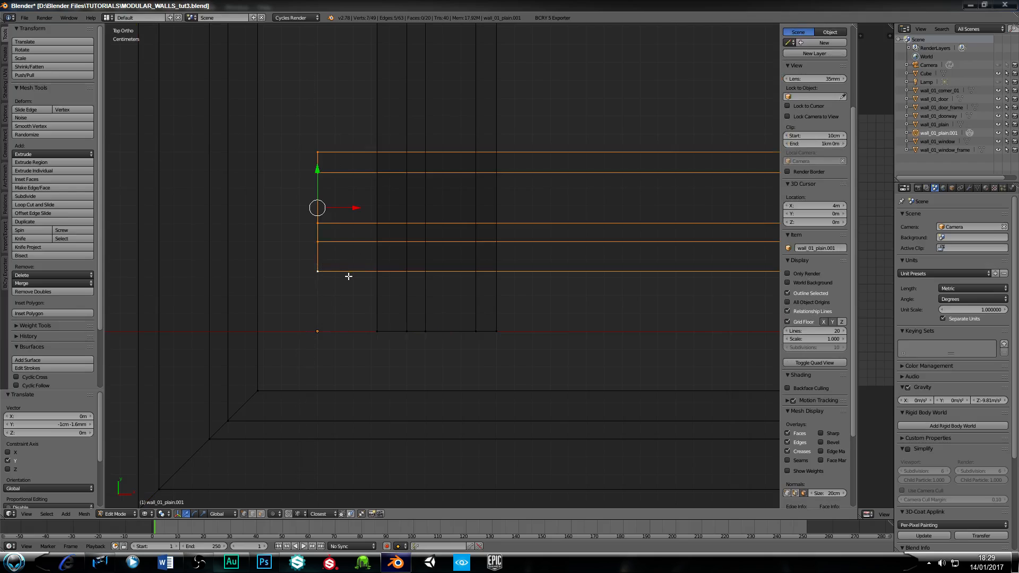
# Step: Try snapping the selected ends along X to the rotated inner skirting's nearest edge and deselecting the first-line vertex, and undo both
pyautogui.press('g')
pyautogui.press('x')
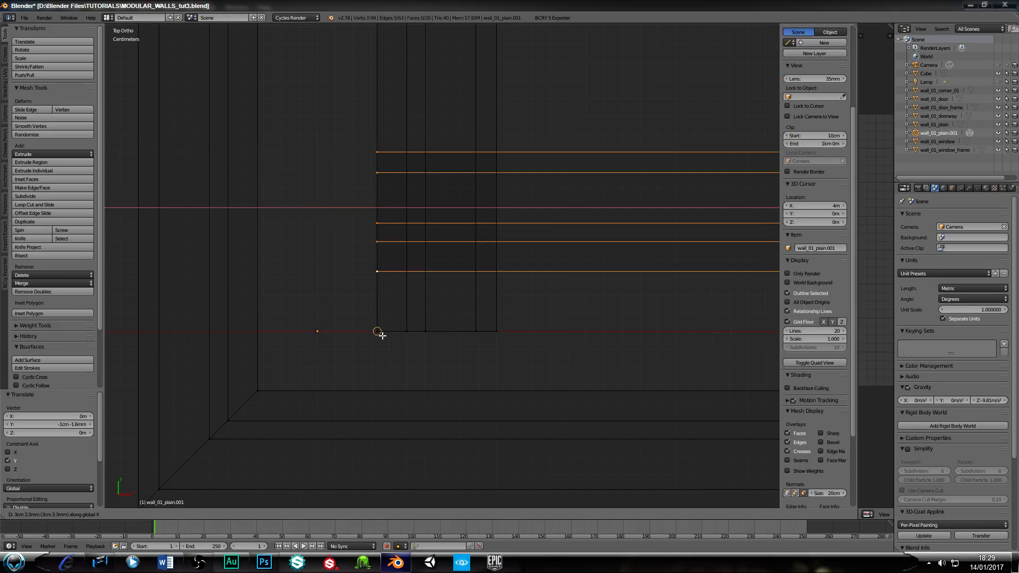
pyautogui.click(380, 337)
pyautogui.press('c')
pyautogui.middleClick(377, 275)
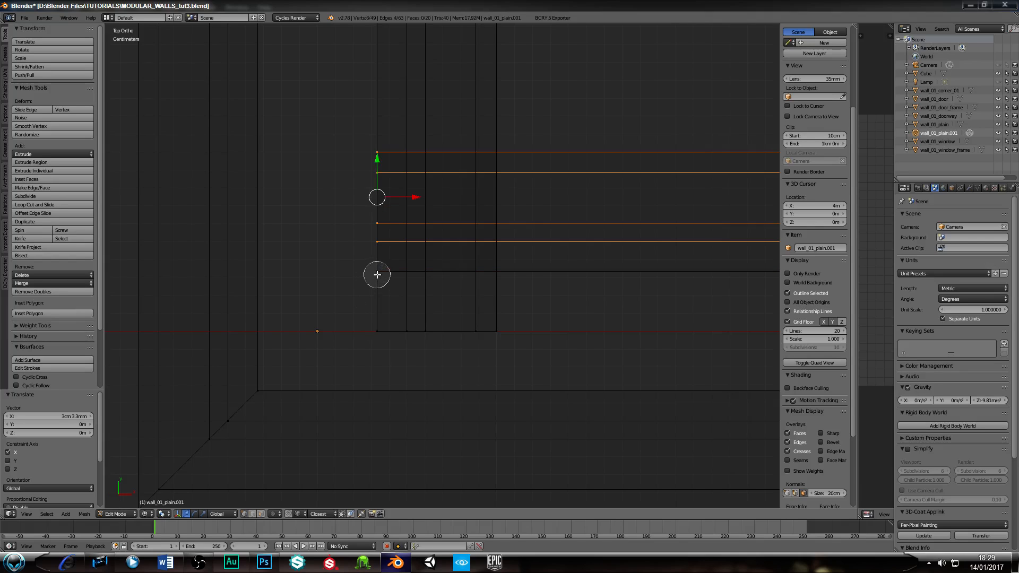
pyautogui.rightClick(377, 275)
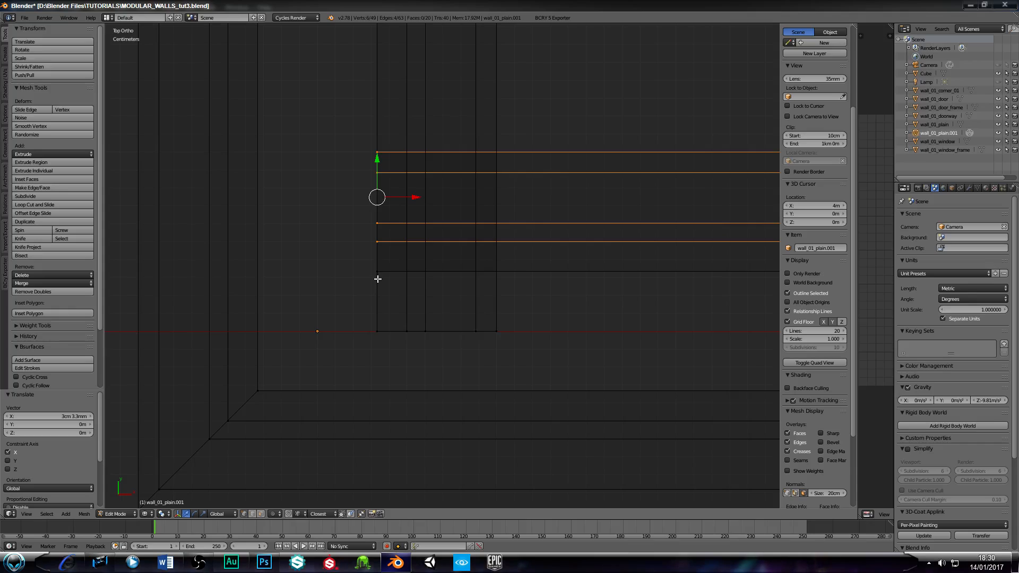
pyautogui.keyDown('shift'); pyautogui.rightClick(378, 280); pyautogui.keyUp('shift')
pyautogui.hotkey('ctrl', 'z')
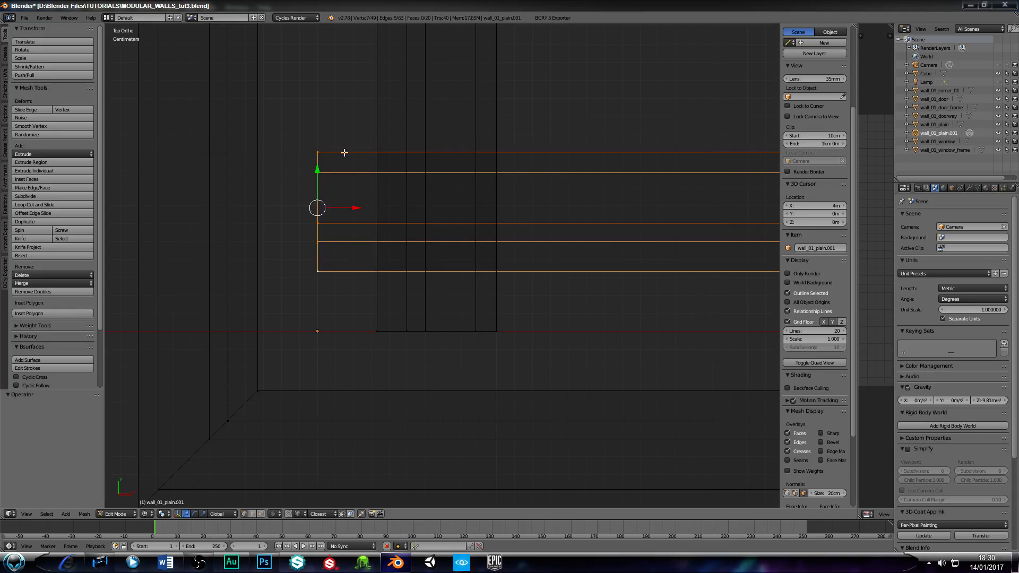
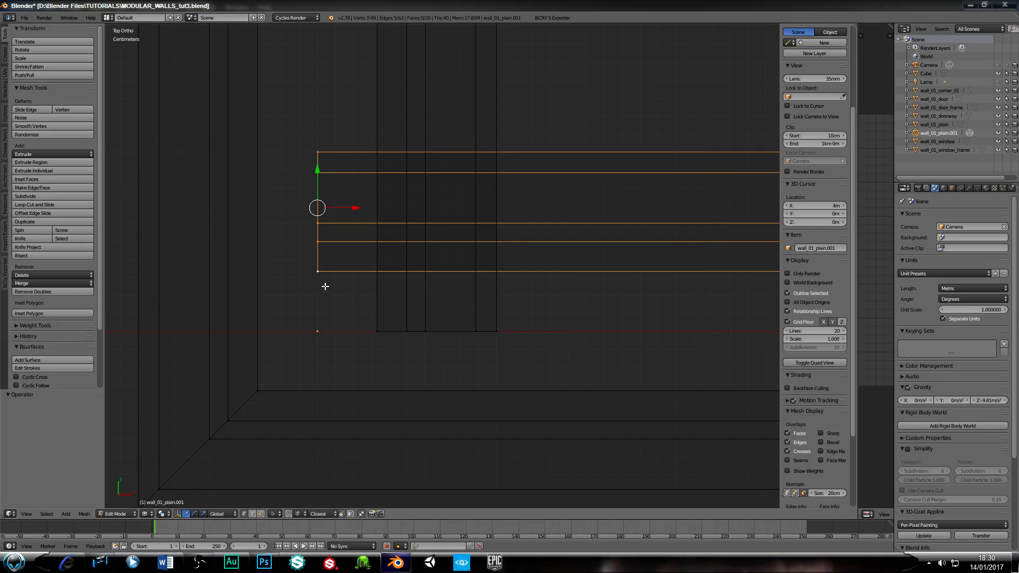
# Step: Snap the selected inner skirting ends along X to the nearest edge of the rotated wall's inner skirting
pyautogui.press('g')
pyautogui.press('x')
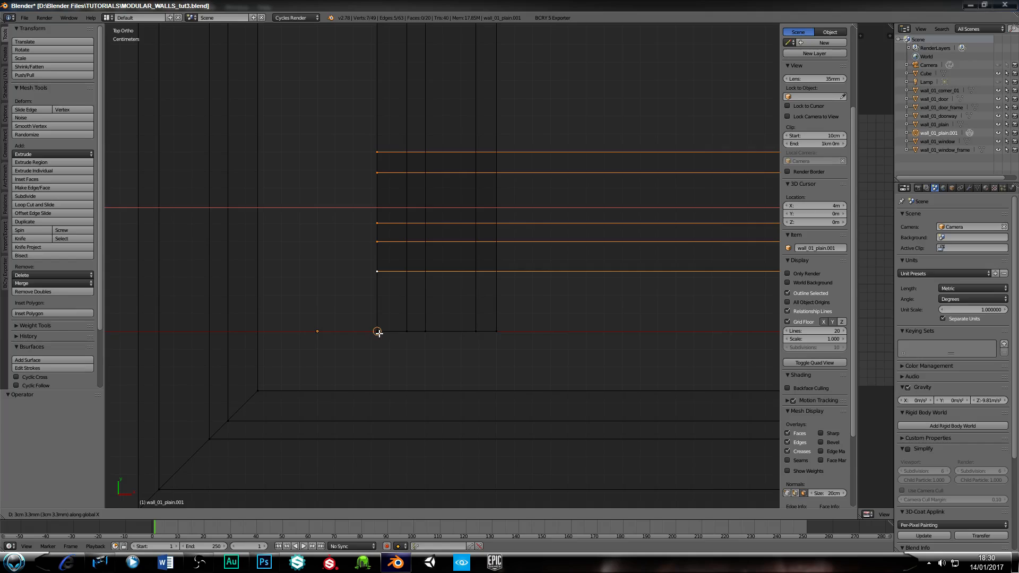
pyautogui.click(379, 333)
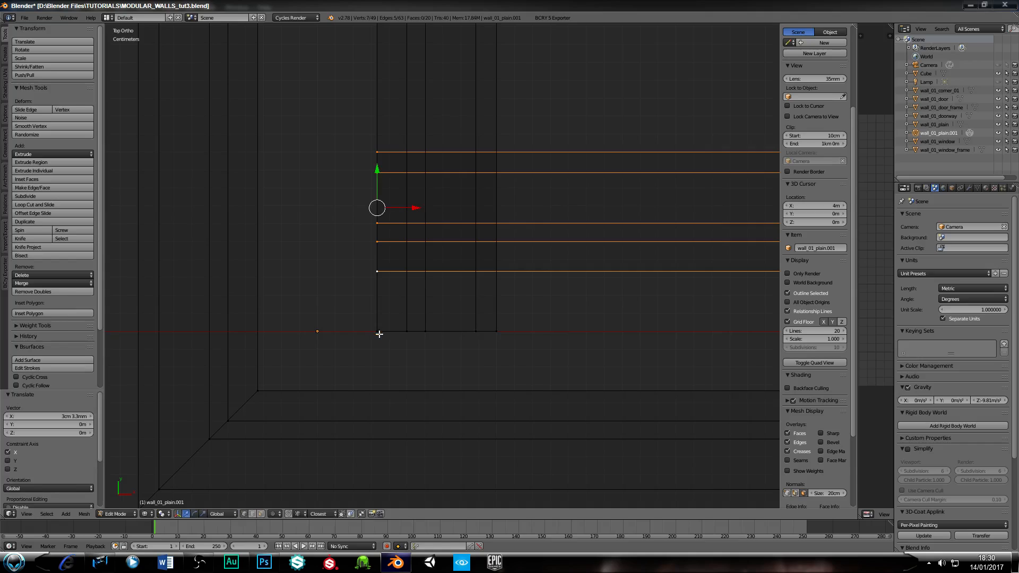
# Step: Deselect the inner skirting vertex nearest the outer skirting and snap the rest along X to the rotated inner skirting's second line
pyautogui.keyDown('shift'); pyautogui.rightClick(376, 273); pyautogui.keyUp('shift')
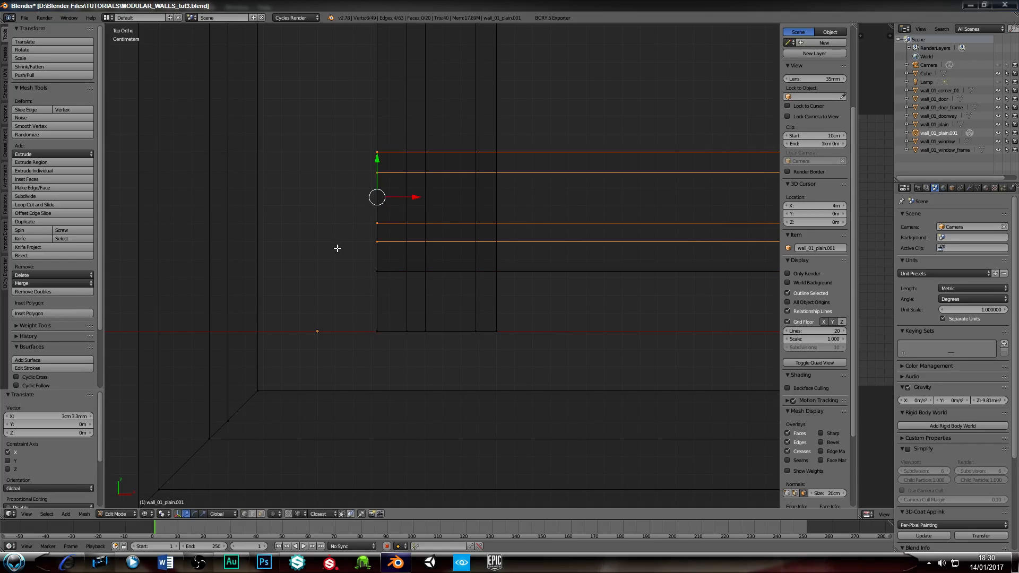
pyautogui.press('g')
pyautogui.press('x')
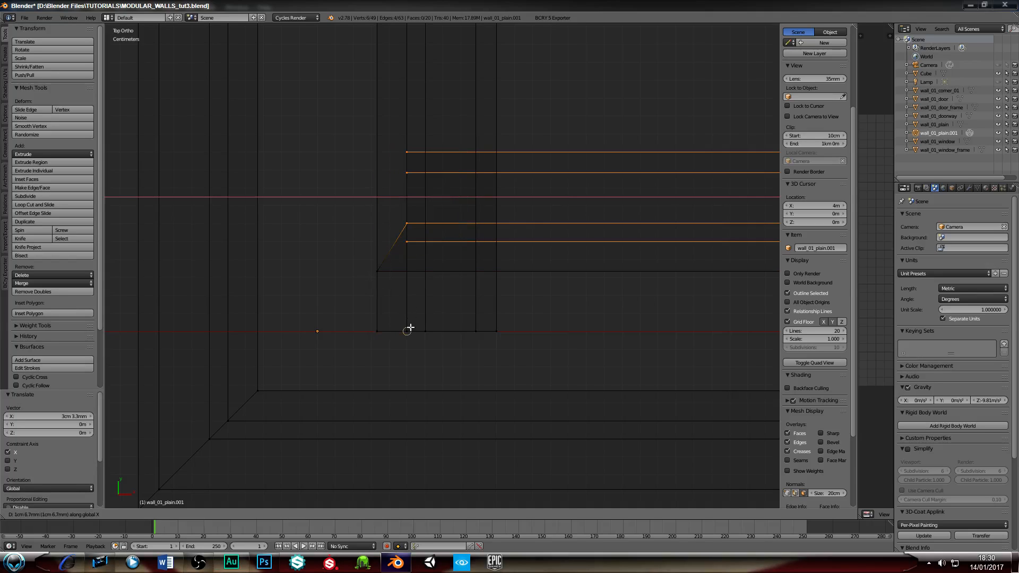
pyautogui.click(409, 333)
# Step: Deselect the inner skirting's second-line vertex and snap the remaining end vertices along X to the rotated inner skirting's third line
pyautogui.press('c')
pyautogui.middleClick(407, 248)
pyautogui.press('Escape')
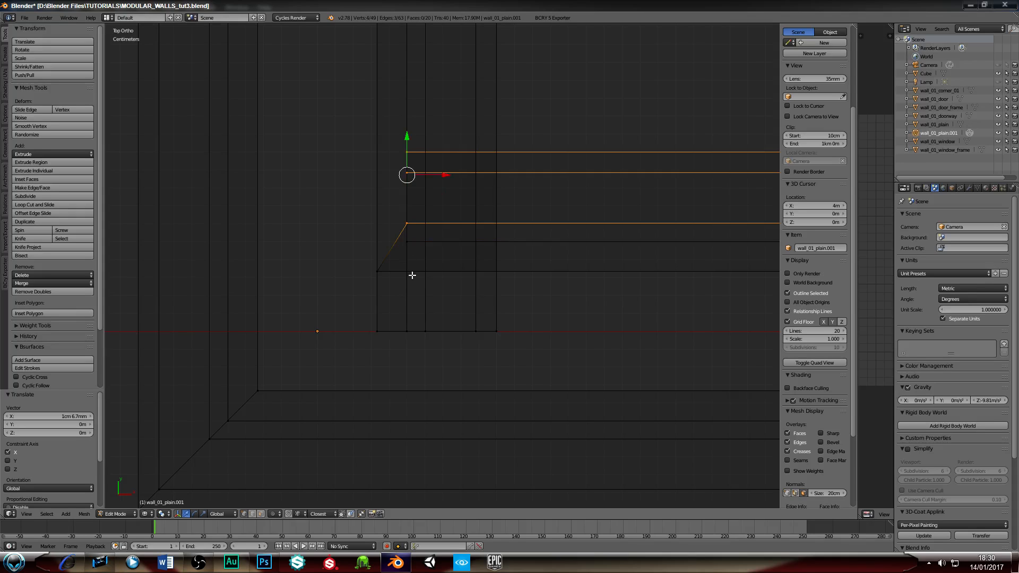
pyautogui.press('g')
pyautogui.press('x')
pyautogui.click(425, 331)
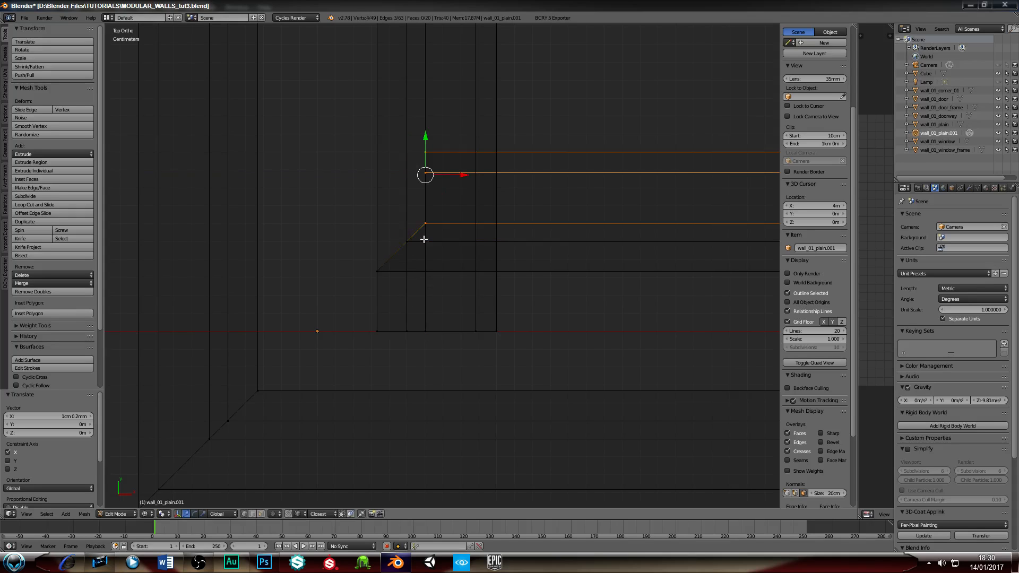
# Step: Deselect the inner skirting's third-line vertex and snap the remaining end vertices along X to the rotated inner skirting's fourth line
pyautogui.press('c')
pyautogui.middleClick(422, 225)
pyautogui.press('Escape')
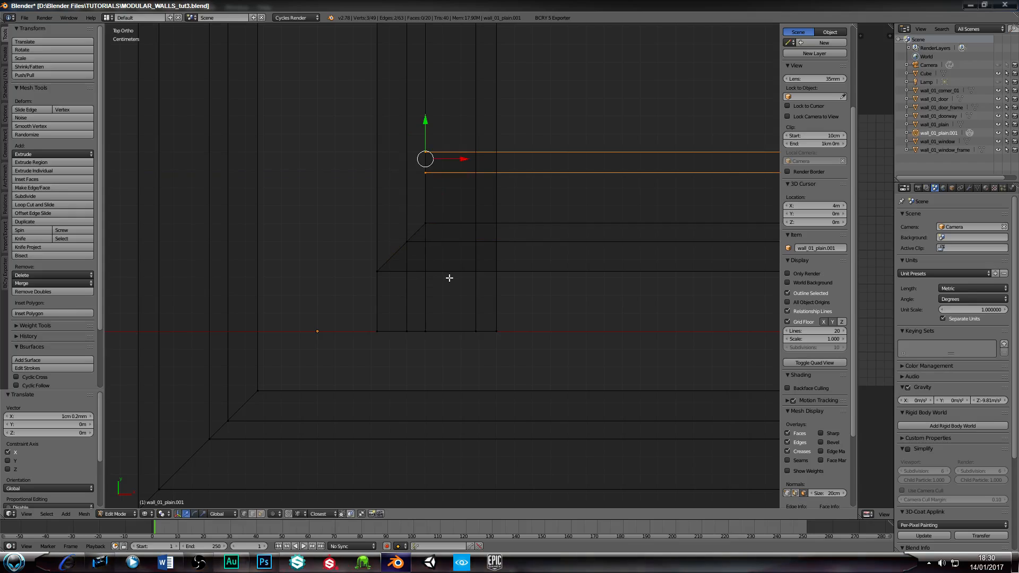
pyautogui.press('g')
pyautogui.press('x')
pyautogui.click(469, 330)
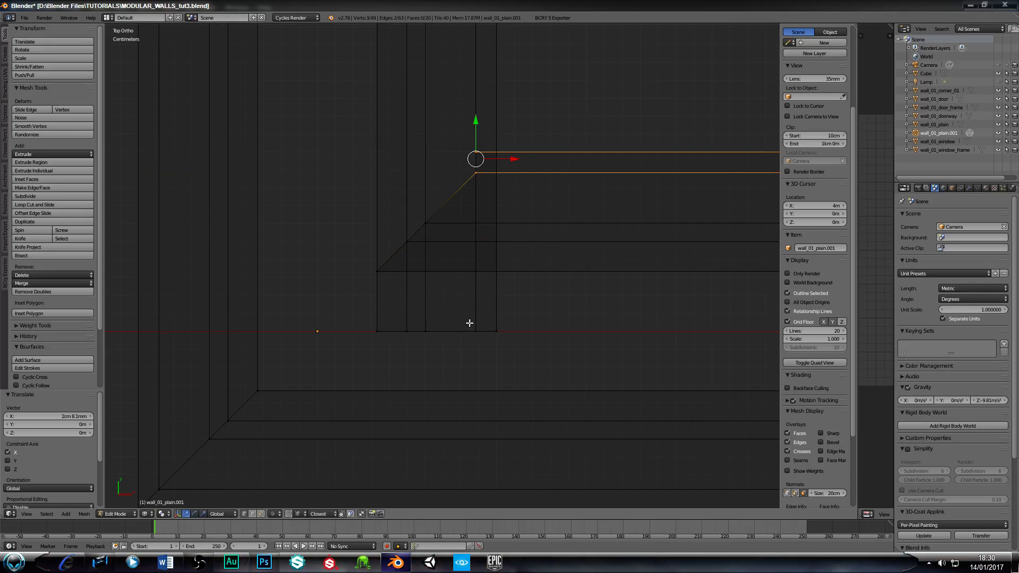
# Step: Deselect the inner skirting's fourth-line vertex and snap the last end vertex along X to the rotated inner skirting's farthest line
pyautogui.keyDown('shift'); pyautogui.rightClick(477, 175); pyautogui.keyUp('shift')
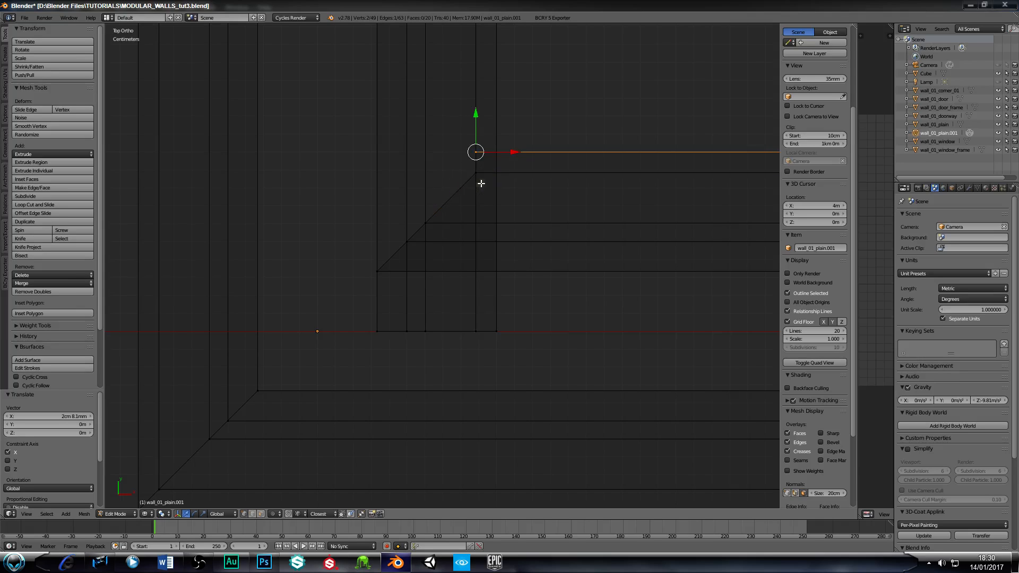
pyautogui.press('g')
pyautogui.press('x')
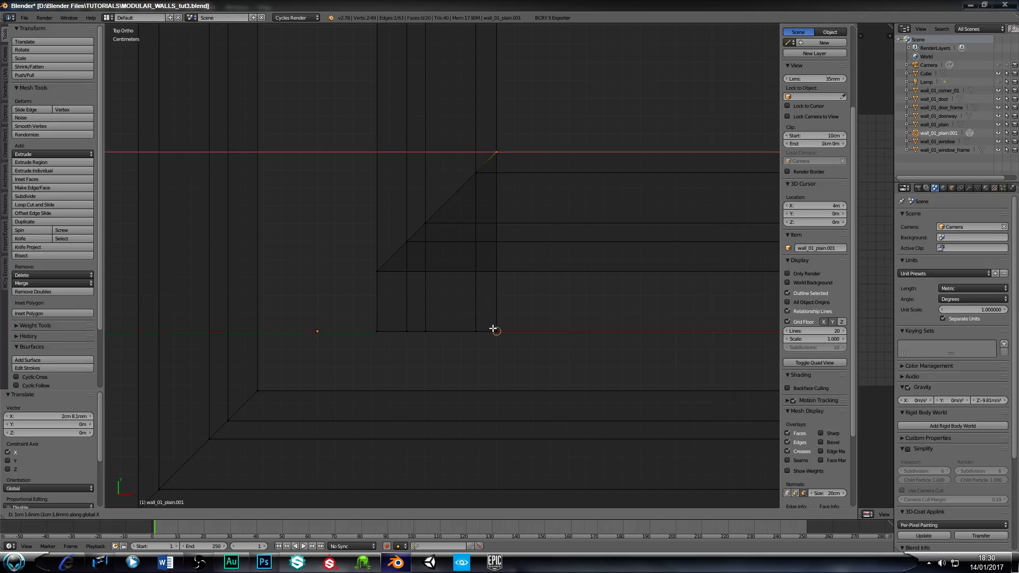
pyautogui.click(495, 330)
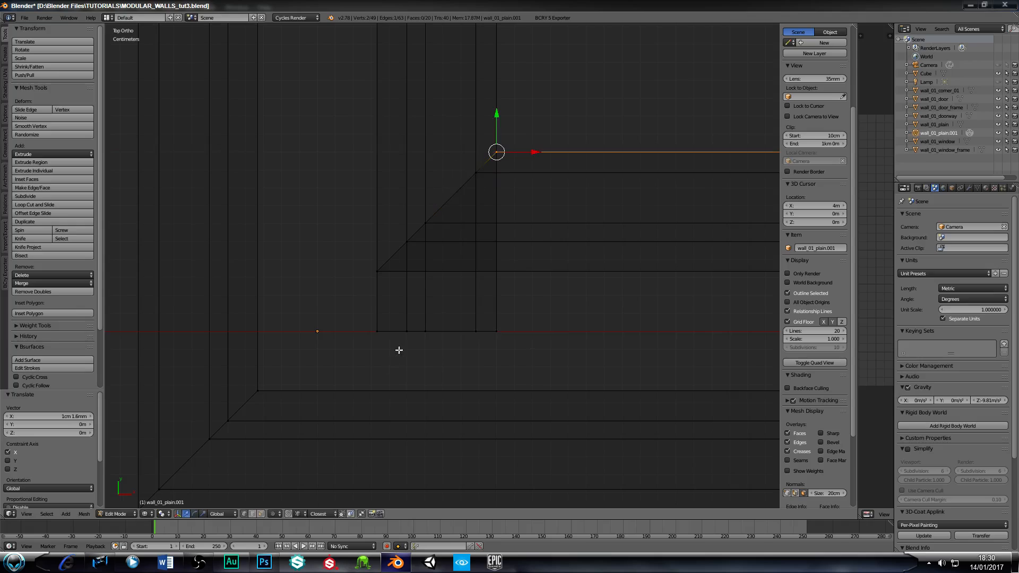
# Step: Select the end vertices of the rotated wall's inner skirting and snap them along Y to the mitred inner skirting's first line
pyautogui.rightClick(376, 332)
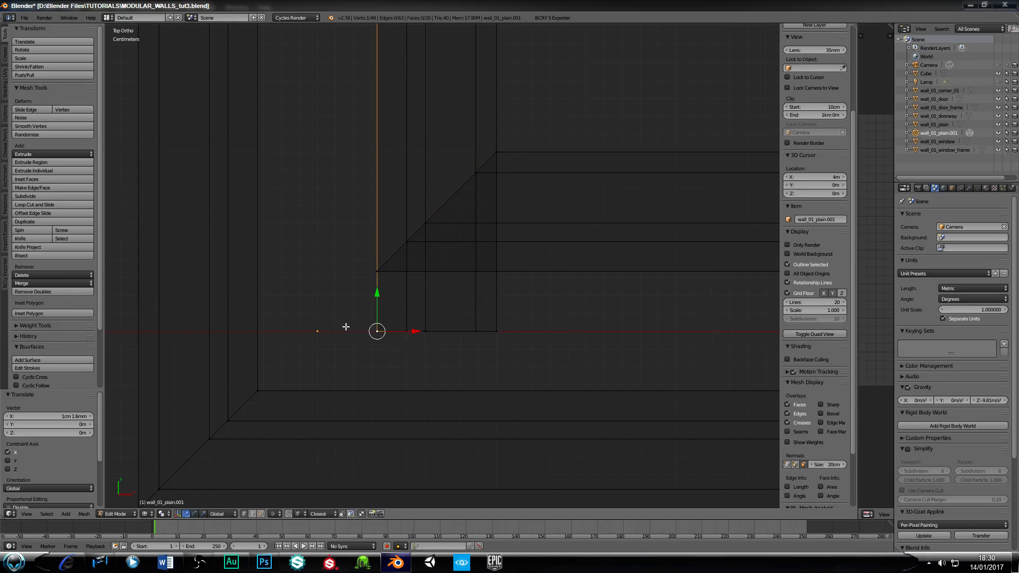
pyautogui.press('b')
pyautogui.moveTo(348, 325); pyautogui.dragTo(532, 359)
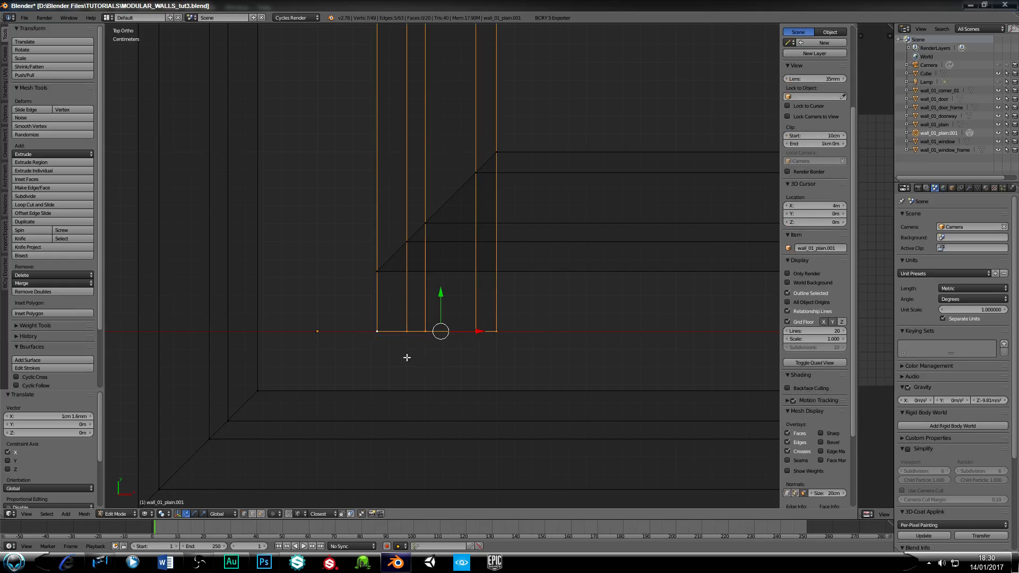
pyautogui.press('g')
pyautogui.press('y')
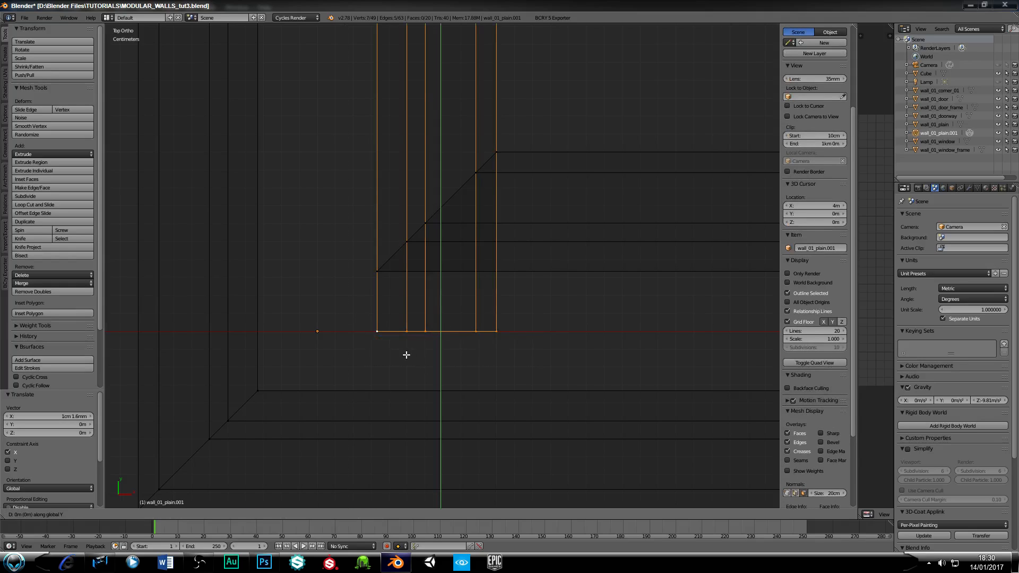
pyautogui.click(379, 275)
# Step: Deselect the rotated inner skirting's first-line vertex and snap the rest along Y to the mitred inner skirting's second line
pyautogui.keyDown('shift'); pyautogui.rightClick(377, 272); pyautogui.keyUp('shift')
pyautogui.keyDown('shift'); pyautogui.rightClick(377, 272); pyautogui.keyUp('shift')
pyautogui.press('g')
pyautogui.press('y')
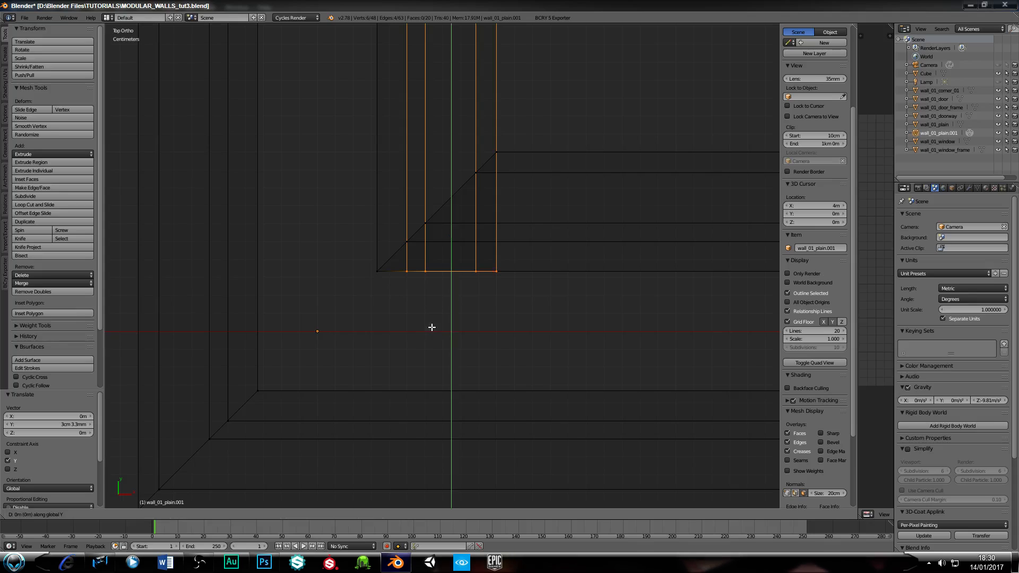
pyautogui.click(412, 244)
# Step: Deselect the rotated inner skirting's second-line vertex and snap the remaining end vertices along Y to the mitred inner skirting's third line
pyautogui.keyDown('shift'); pyautogui.rightClick(406, 241); pyautogui.keyUp('shift')
pyautogui.press('g')
pyautogui.press('y')
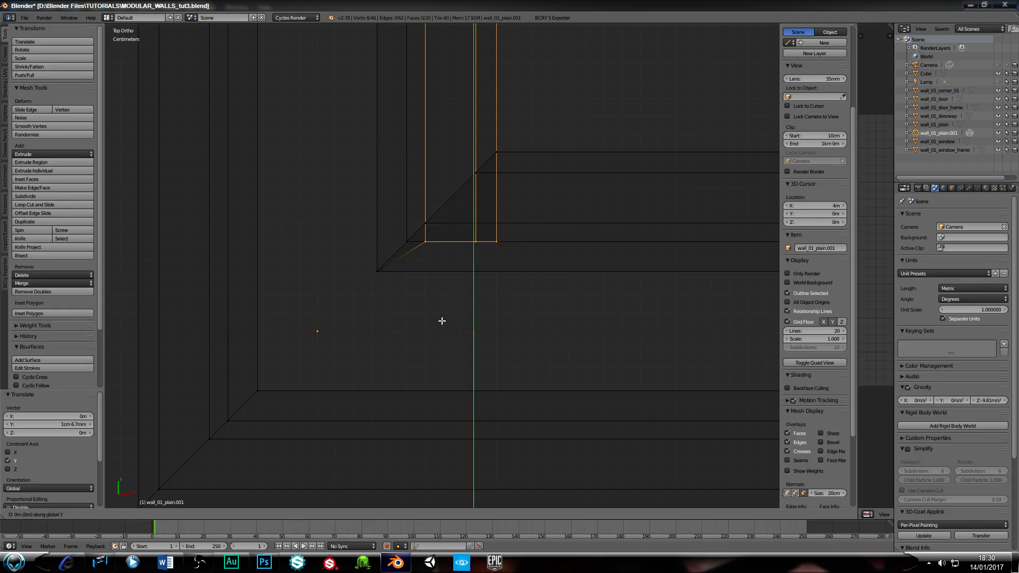
pyautogui.click(423, 225)
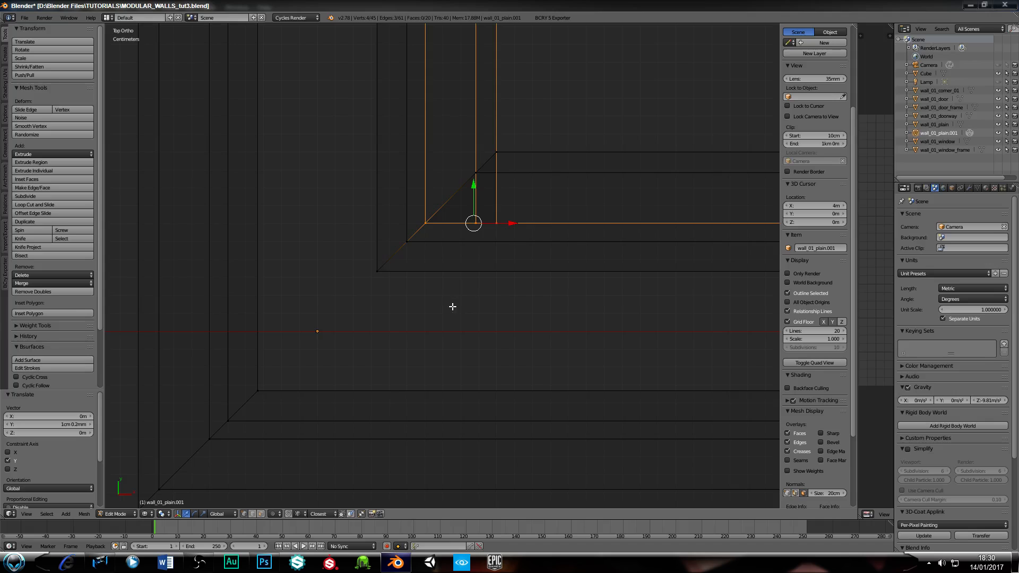
pyautogui.scroll(3, 451, 279)
pyautogui.scroll(1, 425, 337)
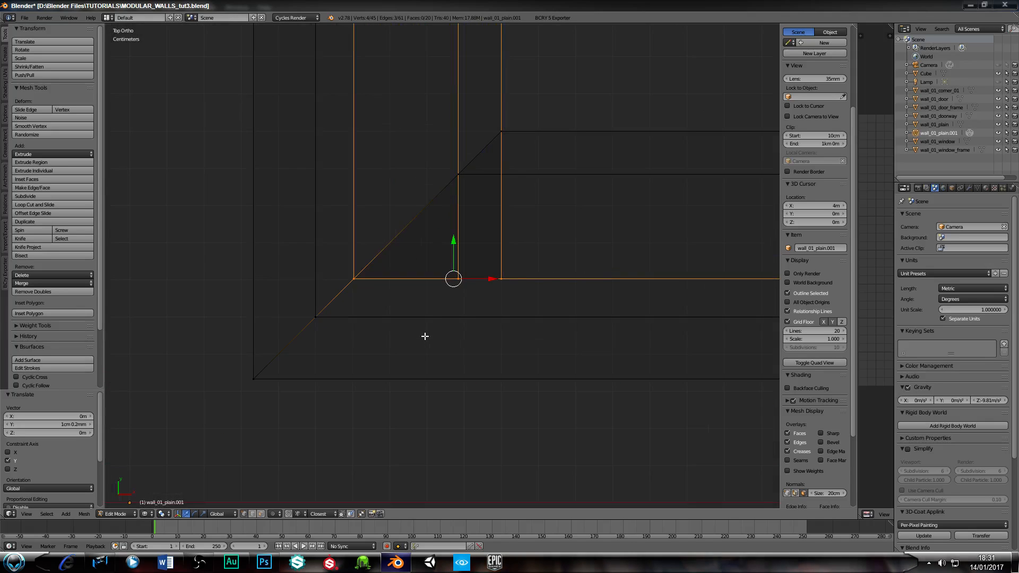
pyautogui.scroll(1, 414, 351)
pyautogui.scroll(1, 419, 346)
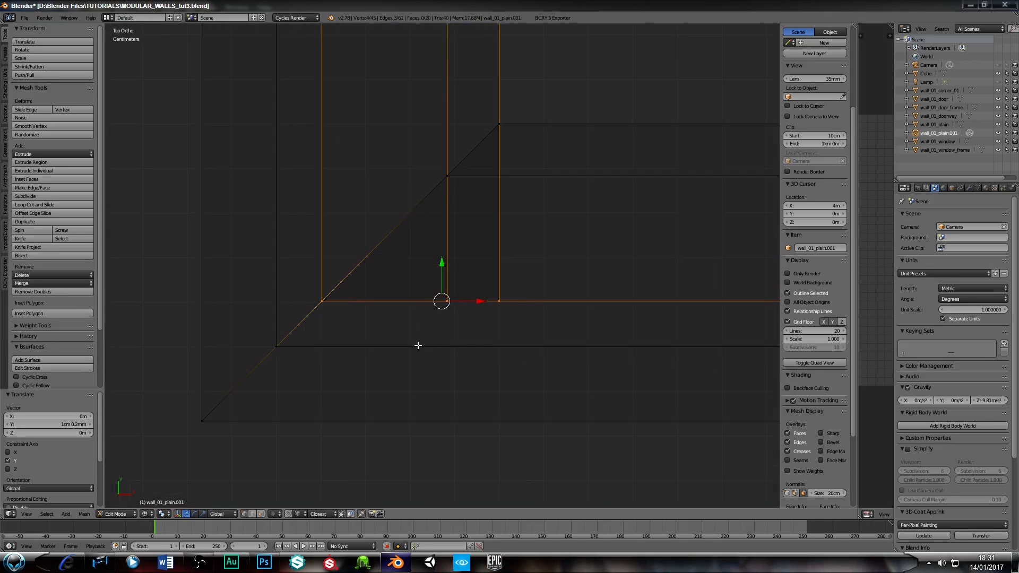
pyautogui.press('g')
pyautogui.press('y')
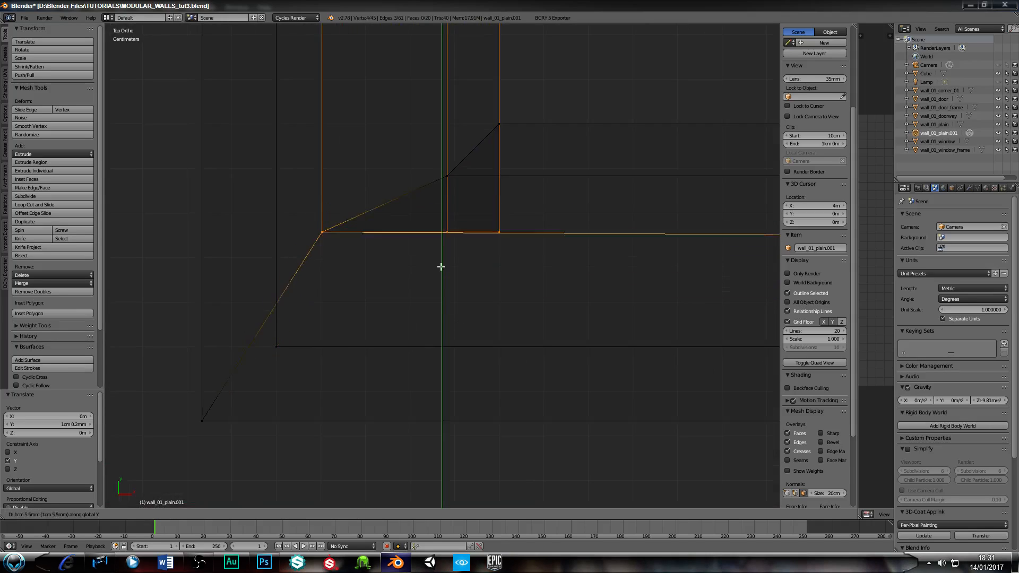
pyautogui.rightClick(441, 289)
# Step: Deselect the rotated inner skirting's third-line vertex and snap the remaining end vertices along Y to the mitred inner skirting's fourth line
pyautogui.keyDown('shift'); pyautogui.rightClick(323, 300); pyautogui.keyUp('shift')
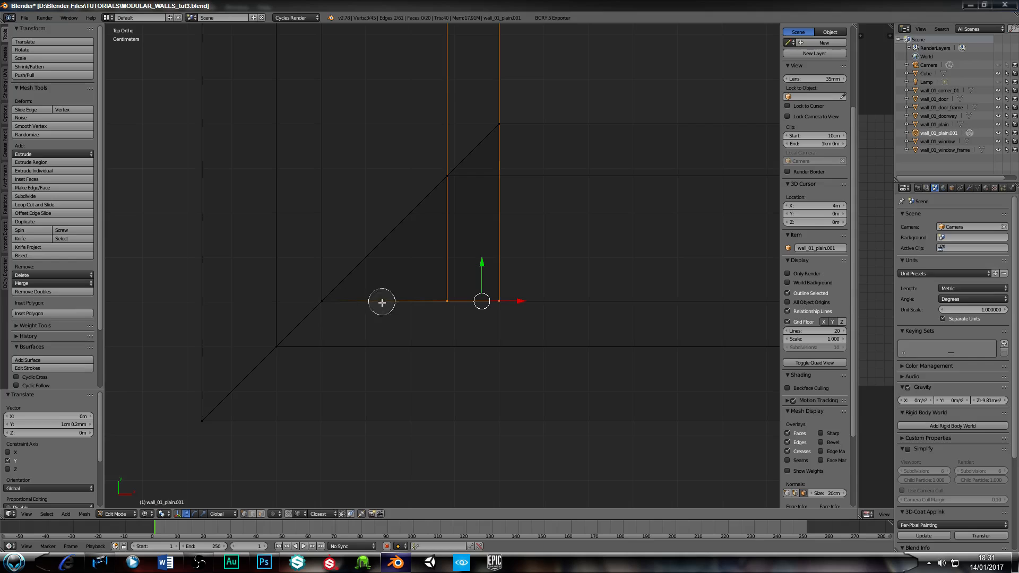
pyautogui.press('g')
pyautogui.press('y')
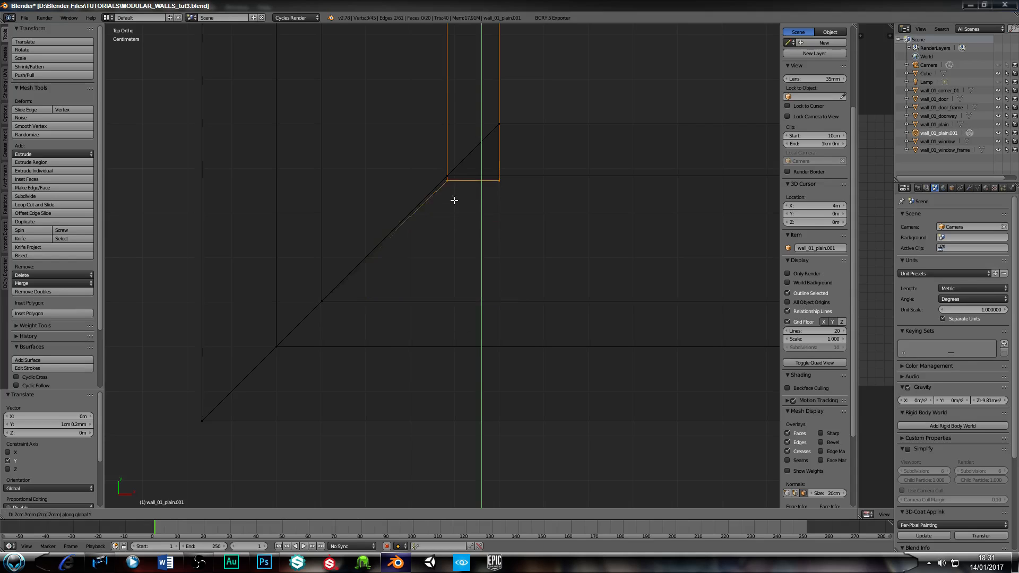
pyautogui.click(448, 185)
# Step: Deselect the rotated inner skirting's fourth-line vertex and snap the last end vertex along Y to the mitred inner skirting's farthest line
pyautogui.keyDown('shift'); pyautogui.moveTo(458, 239); pyautogui.dragTo(408, 315, button='middle'); pyautogui.keyUp('shift')
pyautogui.press('c')
pyautogui.middleClick(403, 254)
pyautogui.rightClick(405, 254)
pyautogui.press('g')
pyautogui.press('y')
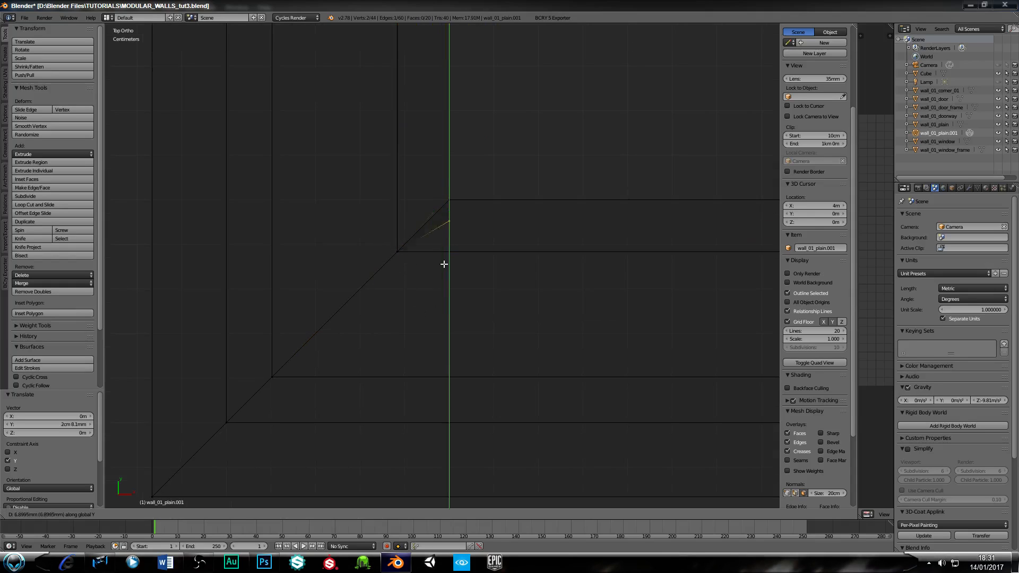
pyautogui.click(448, 205)
# Step: Switch the view to solid shading and return the second corner wall to Object Mode to inspect it beside the other walls
pyautogui.scroll(-4, 406, 348)
pyautogui.press('z')
pyautogui.scroll(-2, 410, 353)
pyautogui.scroll(-4, 457, 347)
pyautogui.moveTo(501, 319); pyautogui.dragTo(434, 300, button='middle')
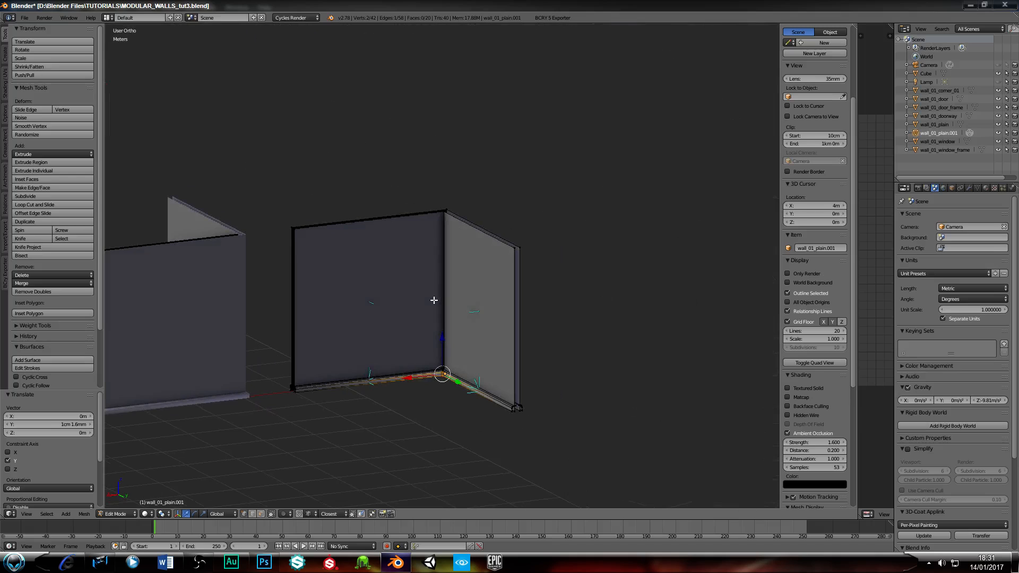
pyautogui.press('Tab')
pyautogui.moveTo(378, 333); pyautogui.dragTo(464, 351, button='middle')
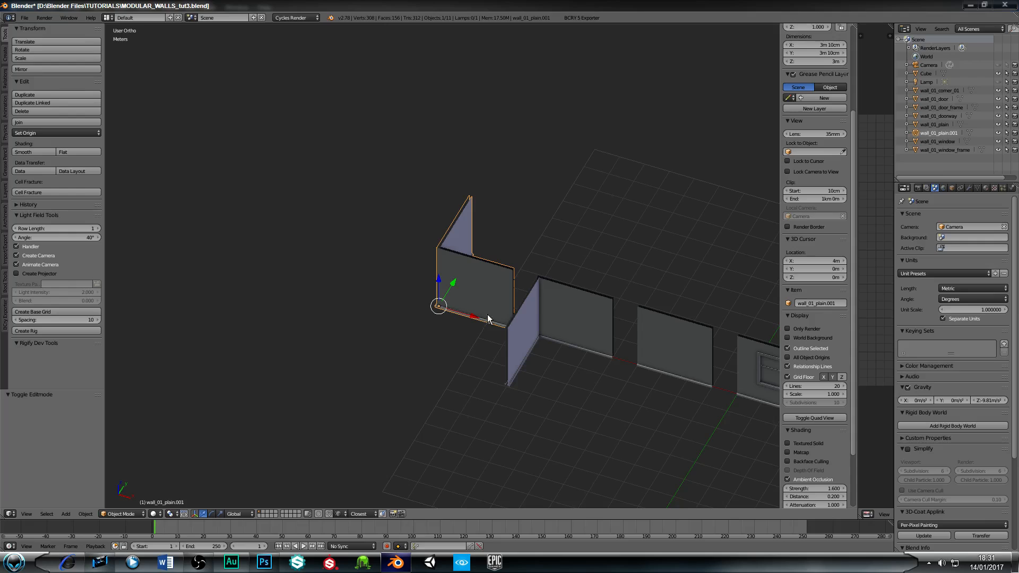
# Step: Rename the duplicated corner wall object wall_01_plain.001 as wall_01_corner_02
pyautogui.doubleClick(946, 134)
pyautogui.moveTo(939, 133); pyautogui.dragTo(970, 135)
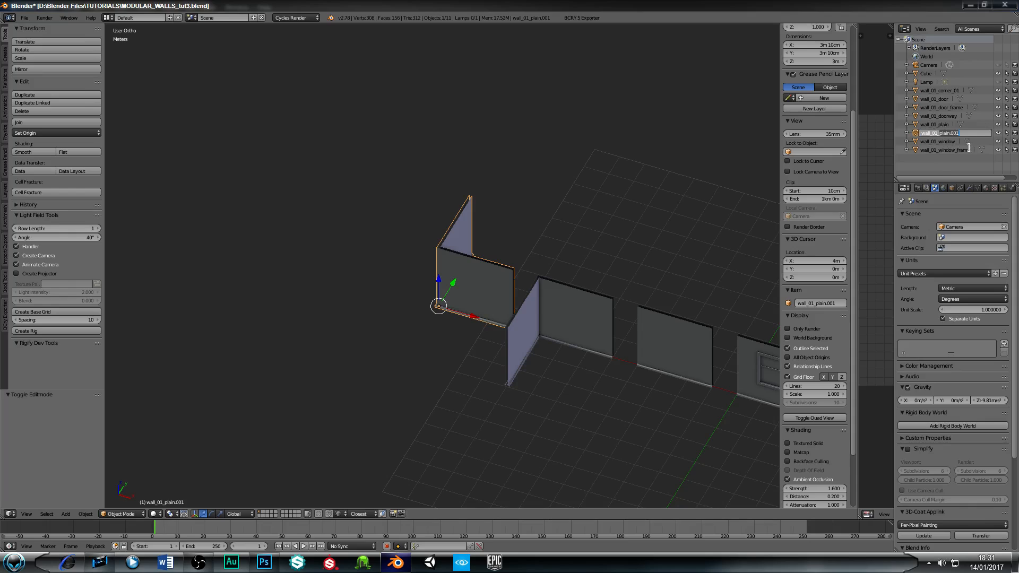
pyautogui.write('corner_02')
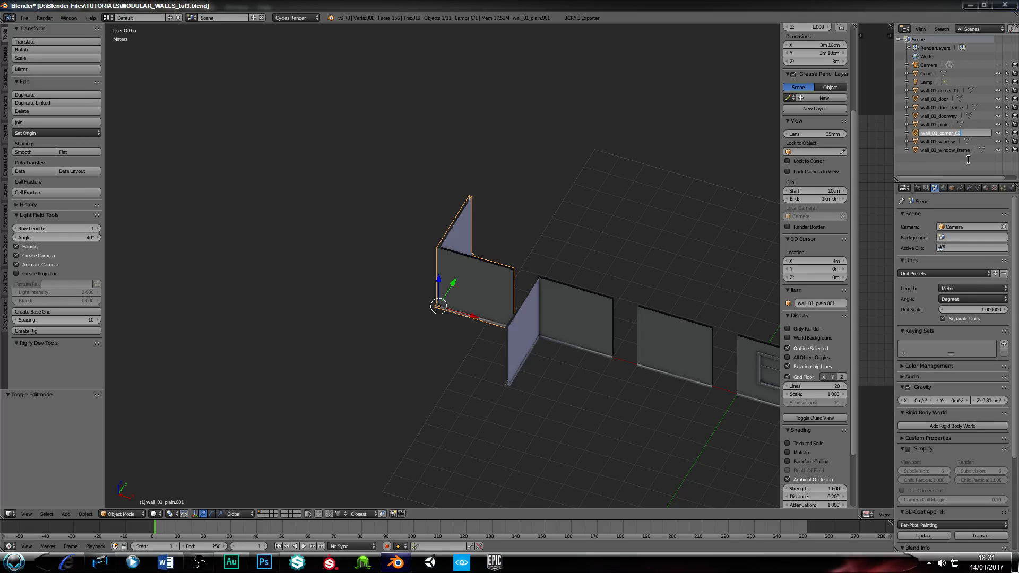
pyautogui.press('Return')
pyautogui.rightClick(577, 299)
pyautogui.rightClick(491, 311)
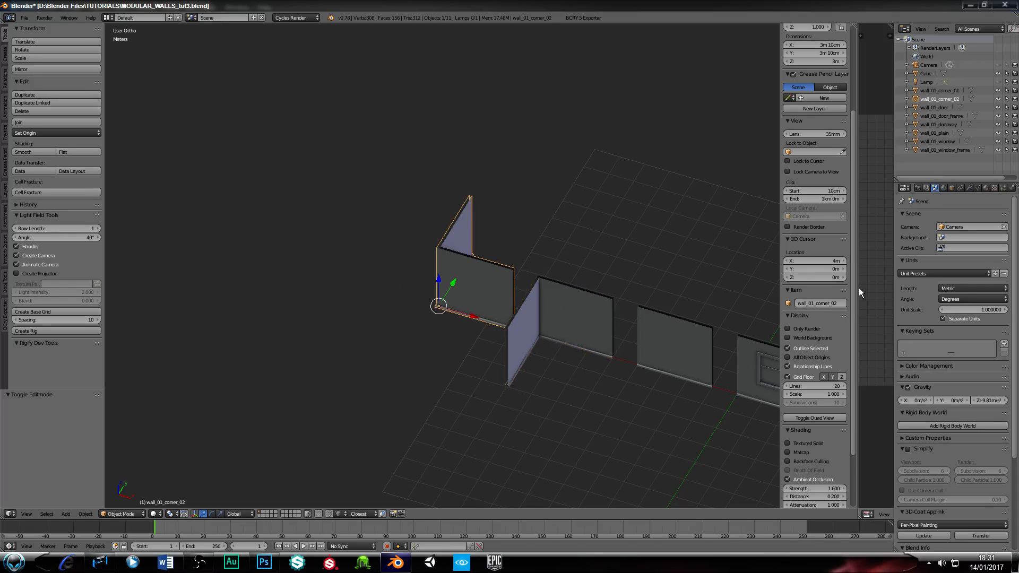
# Step: Examine the UV placement of the large wall faces on wall_01_corner_02 in an enlarged UV editor
pyautogui.moveTo(858, 288); pyautogui.dragTo(531, 388)
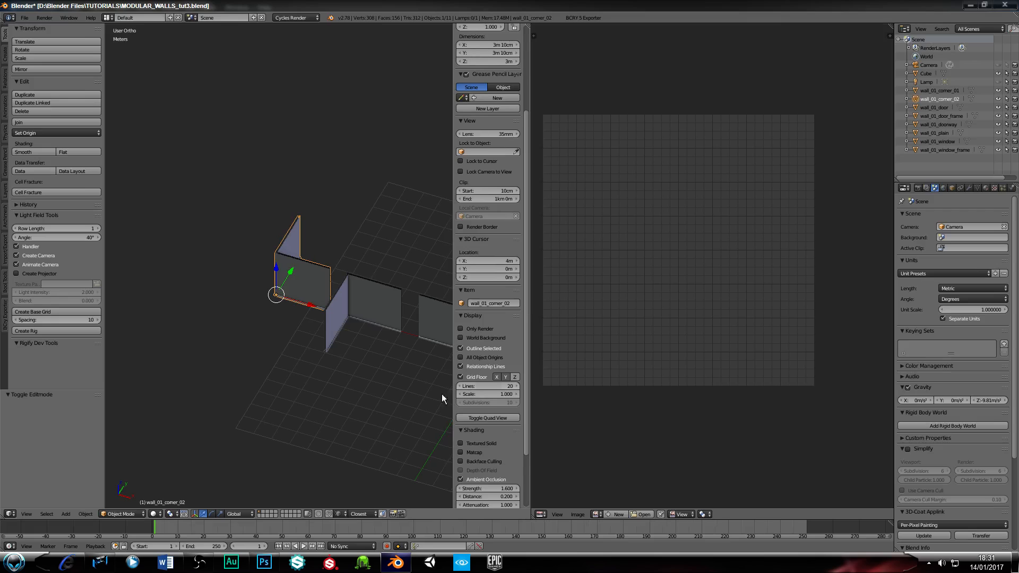
pyautogui.press('Tab')
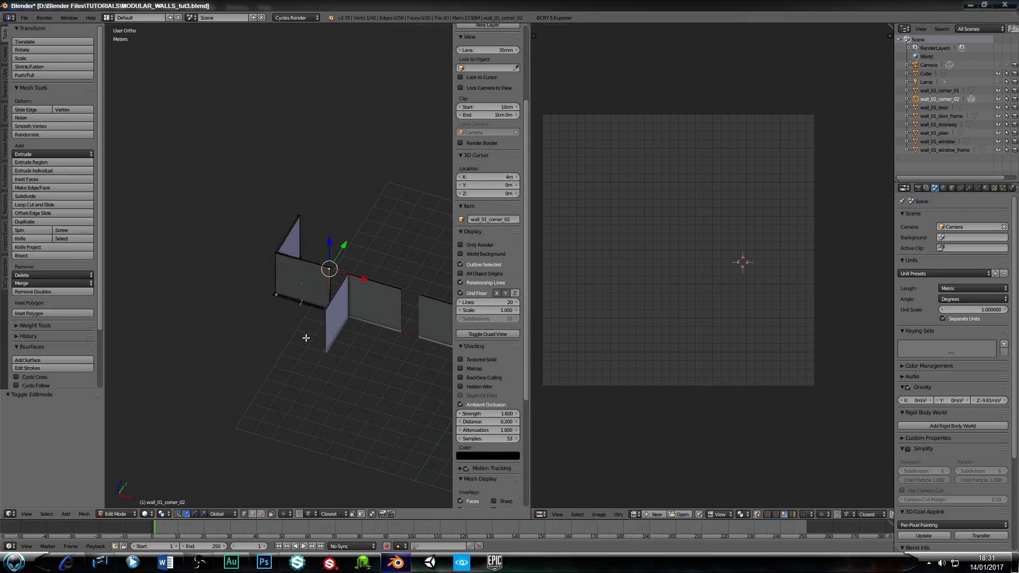
pyautogui.click(261, 514)
pyautogui.rightClick(298, 288)
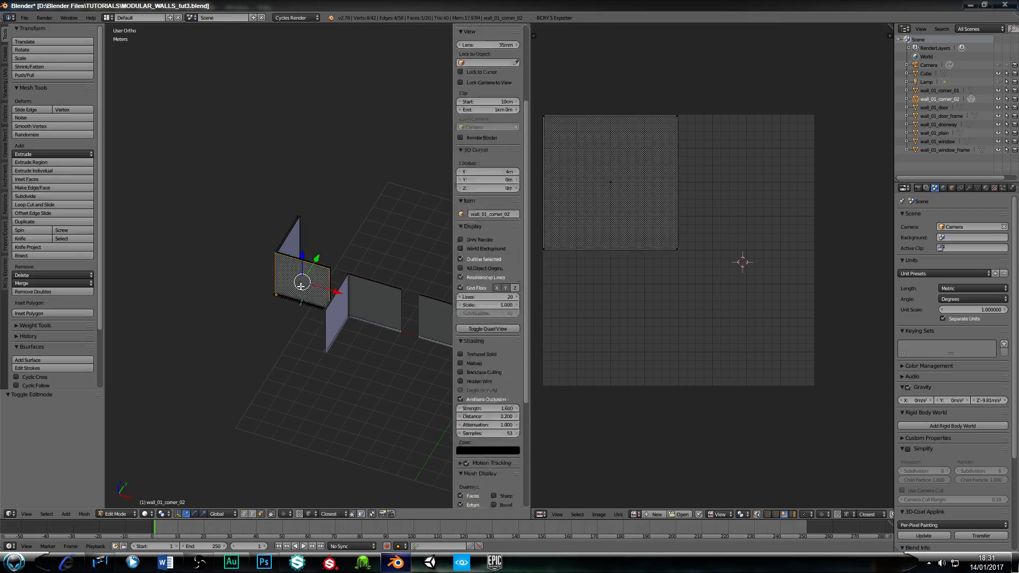
pyautogui.moveTo(223, 271); pyautogui.dragTo(276, 292, button='middle')
pyautogui.moveTo(212, 208); pyautogui.dragTo(377, 230, button='middle')
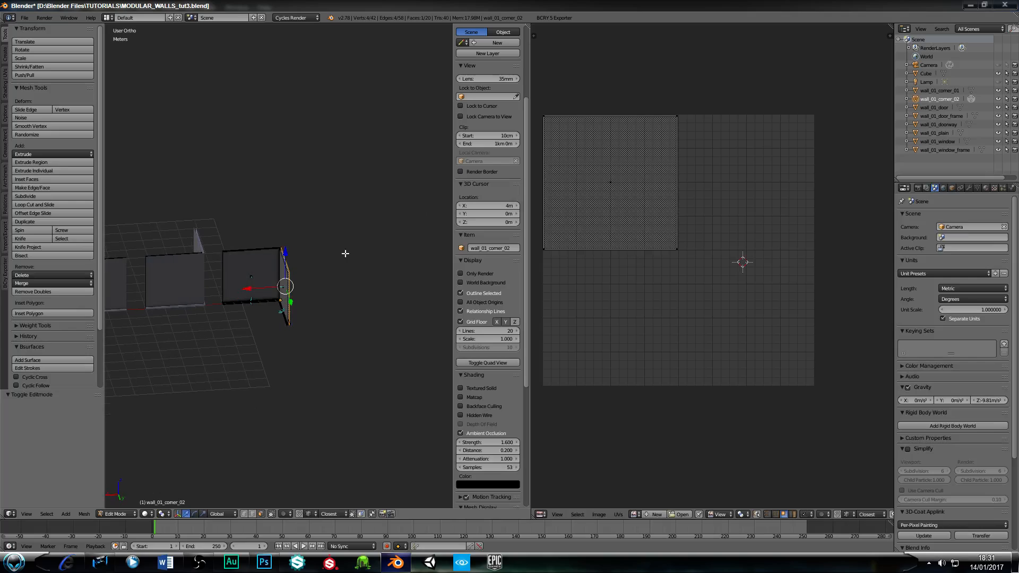
pyautogui.rightClick(277, 317)
pyautogui.moveTo(277, 317); pyautogui.dragTo(418, 359, button='middle')
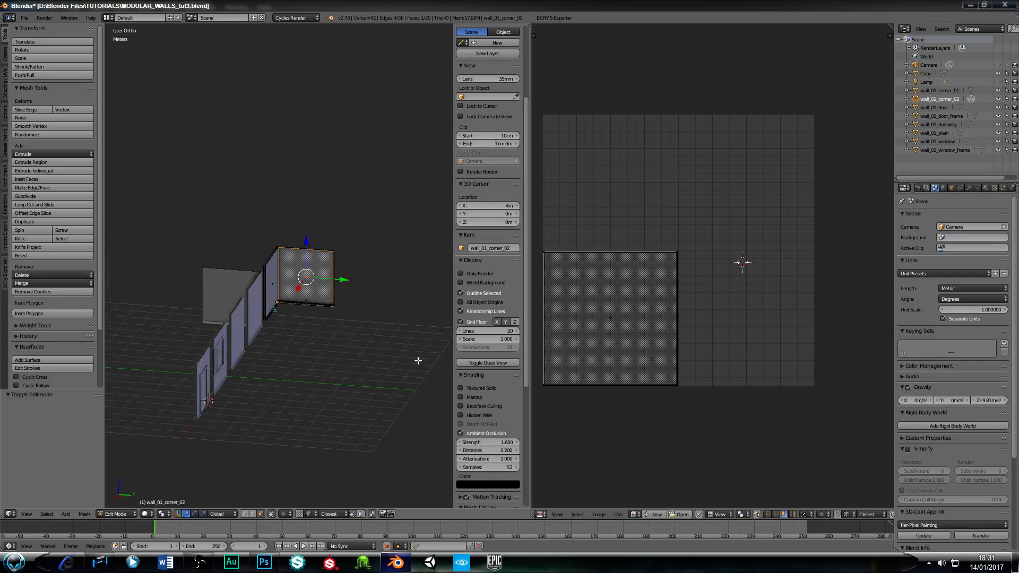
pyautogui.moveTo(356, 339); pyautogui.dragTo(246, 366, button='middle')
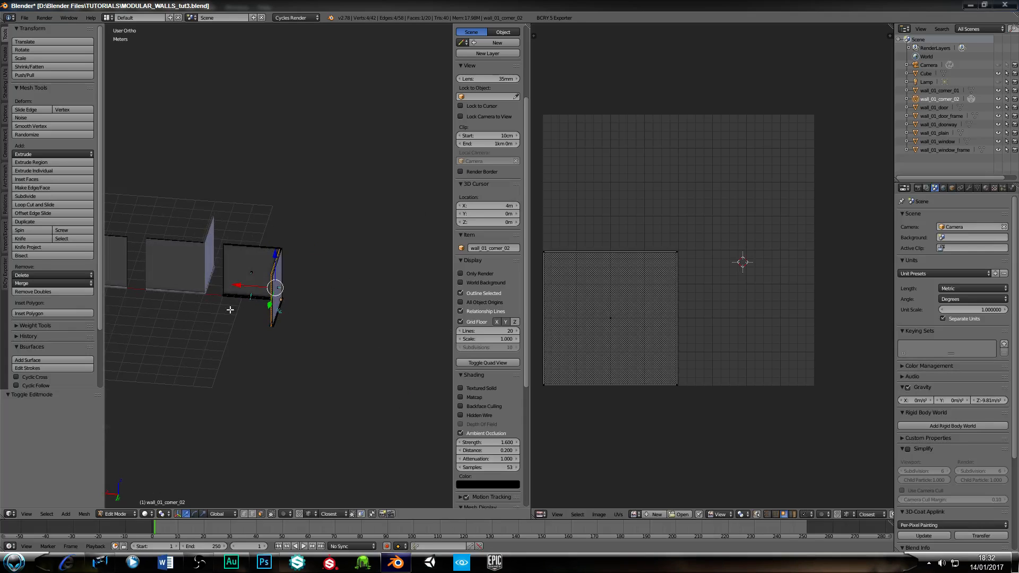
# Step: Examine the UV placement of the large wall faces on wall_01_corner_01 for comparison
pyautogui.press('Tab')
pyautogui.rightClick(192, 277)
pyautogui.press('Tab')
pyautogui.rightClick(192, 275)
pyautogui.rightClick(210, 257)
pyautogui.press('Tab')
pyautogui.moveTo(253, 384); pyautogui.dragTo(62, 311, button='middle')
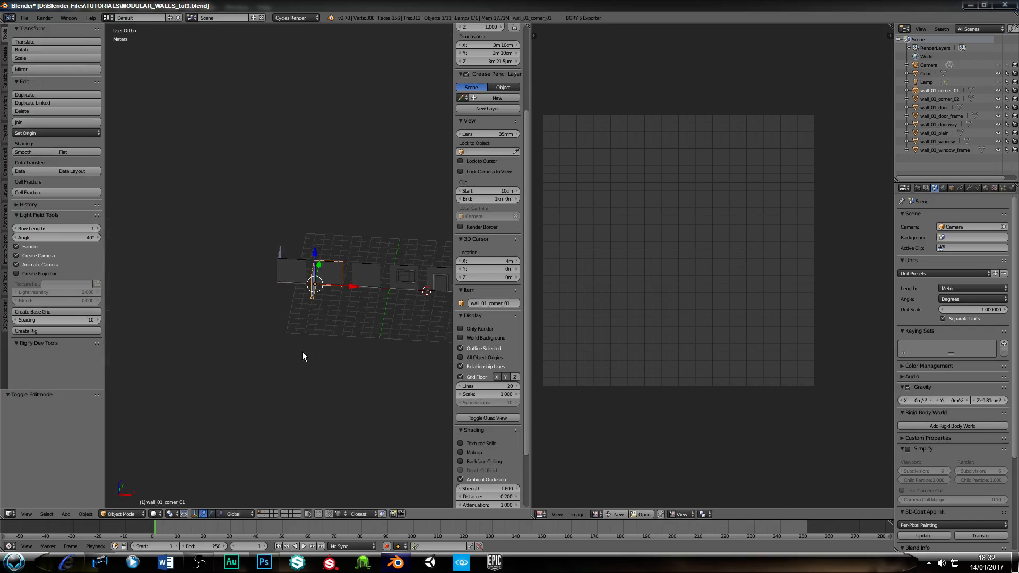
# Step: Reset the 3D cursor to the world origin and add a plane mesh there in top view
pyautogui.keyDown('shift'); pyautogui.moveTo(334, 330); pyautogui.dragTo(253, 335, button='middle'); pyautogui.keyUp('shift')
pyautogui.scroll(2, 253, 334)
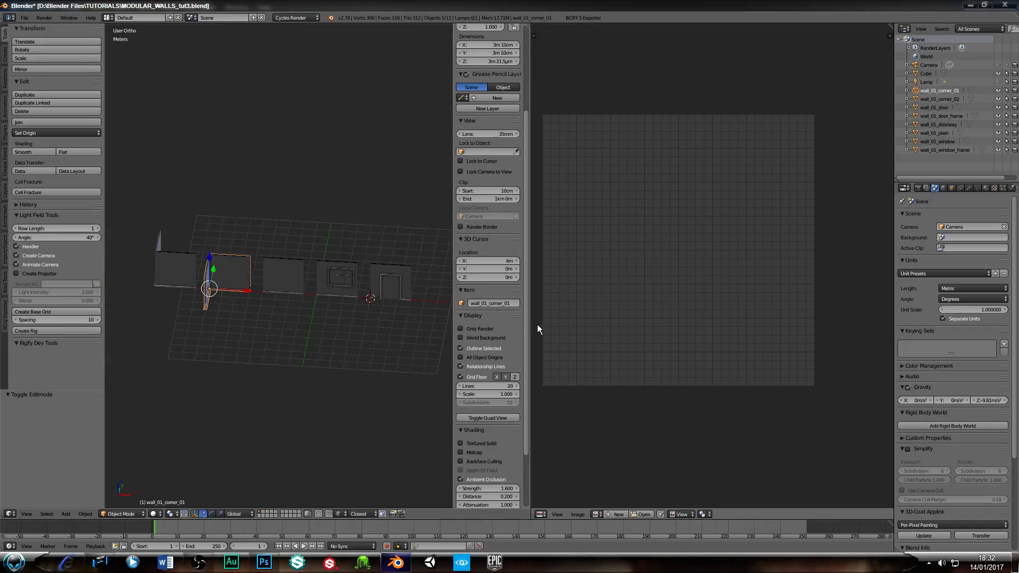
pyautogui.moveTo(534, 329); pyautogui.dragTo(786, 331)
pyautogui.scroll(4, 396, 342)
pyautogui.keyDown('shift'); pyautogui.moveTo(381, 329); pyautogui.dragTo(298, 237, button='middle'); pyautogui.keyUp('shift')
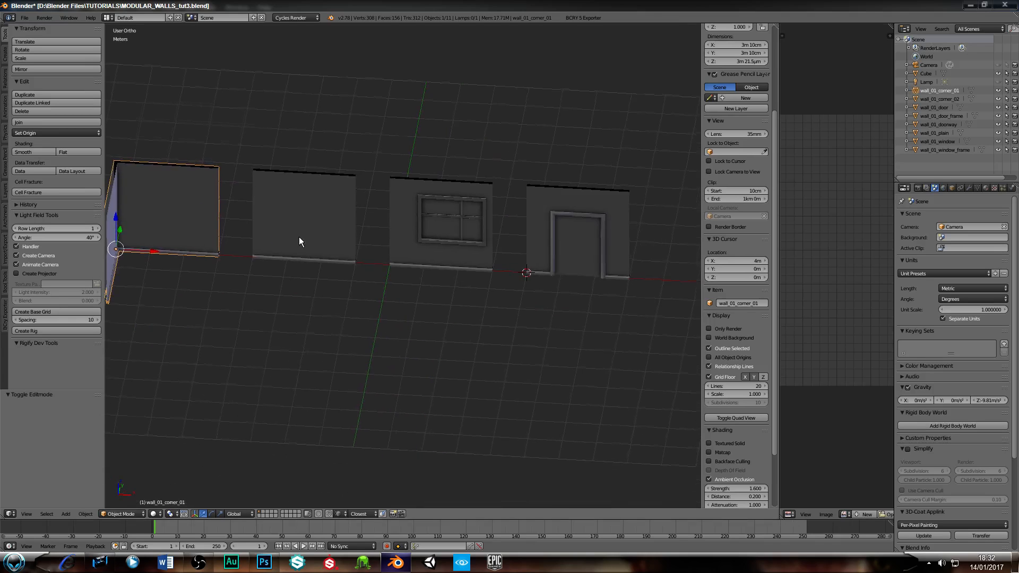
pyautogui.press('KP_7')
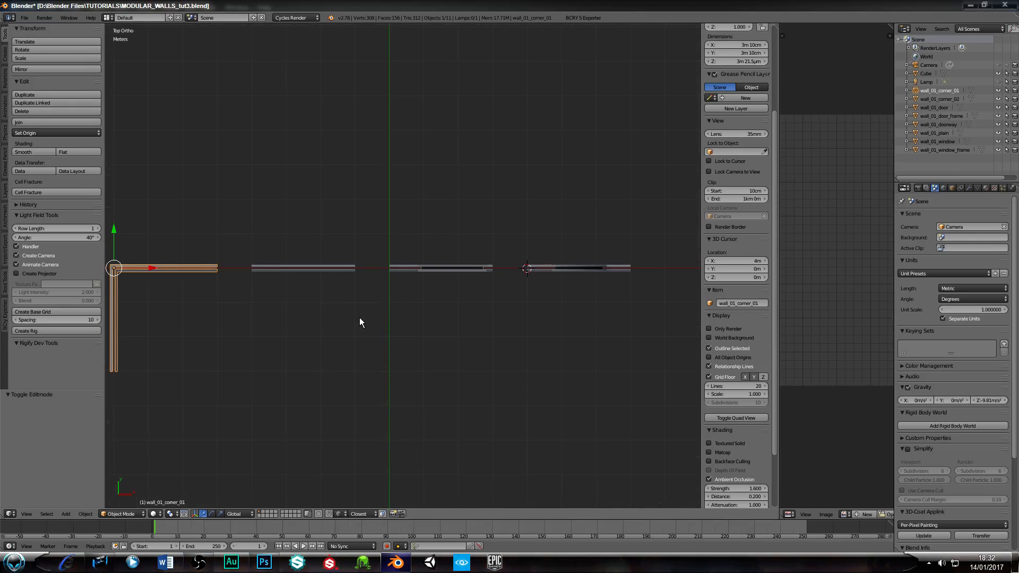
pyautogui.hotkey('shift', 'c')
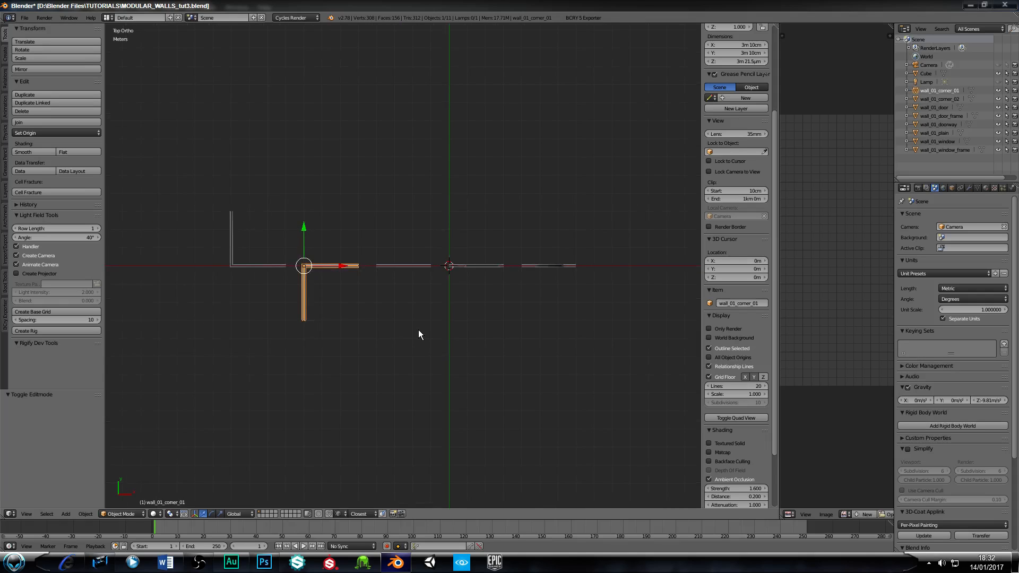
pyautogui.scroll(3, 421, 332)
pyautogui.keyDown('shift'); pyautogui.moveTo(429, 336); pyautogui.dragTo(373, 322, button='middle'); pyautogui.keyUp('shift')
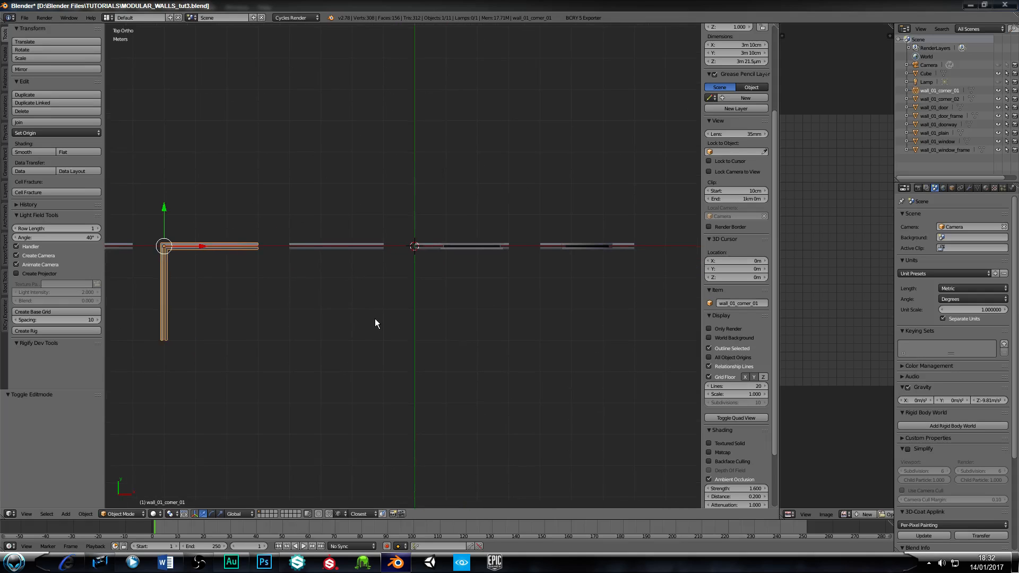
pyautogui.hotkey('shift', 'a')
pyautogui.moveTo(375, 321)
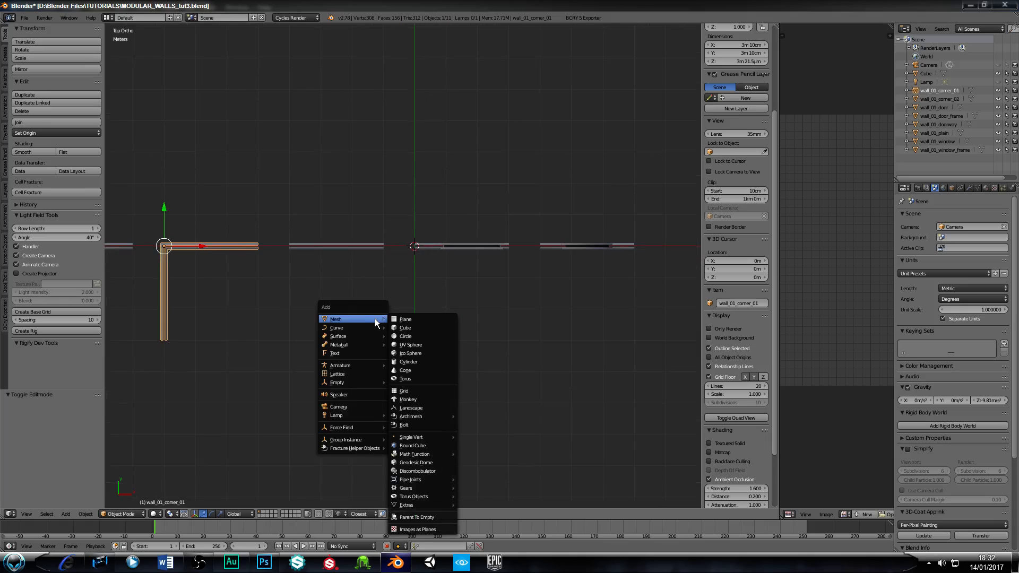
pyautogui.click(409, 321)
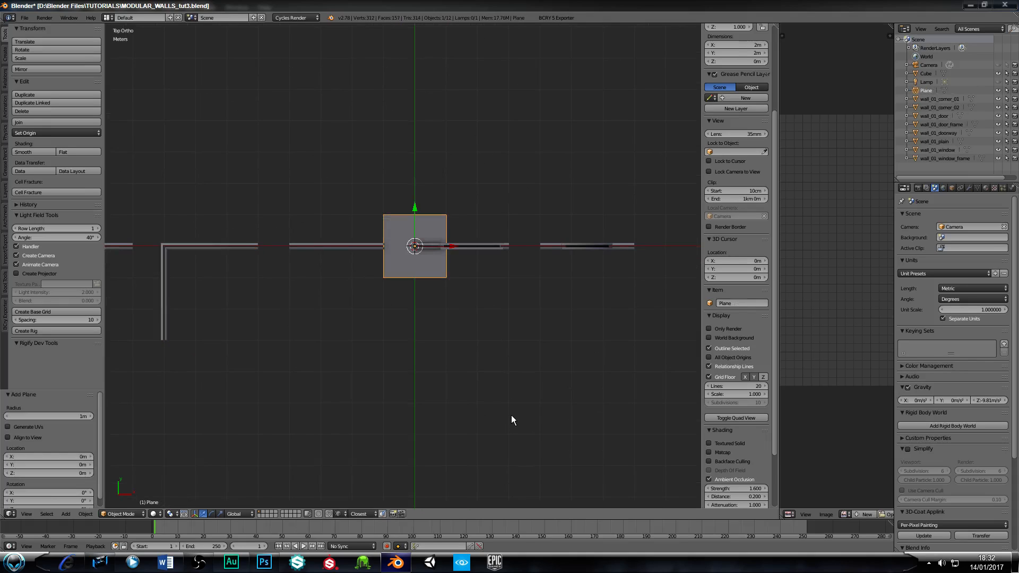
# Step: Set snapping to Increment and move the plane's geometry 1 m in X and -1 m in Y so its corner meets the origin
pyautogui.press('Tab')
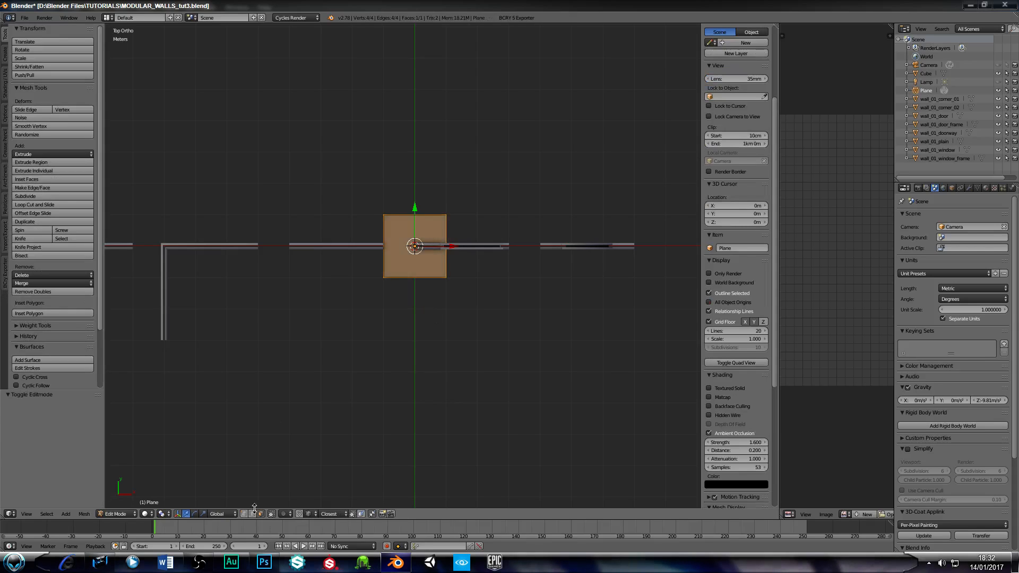
pyautogui.click(308, 514)
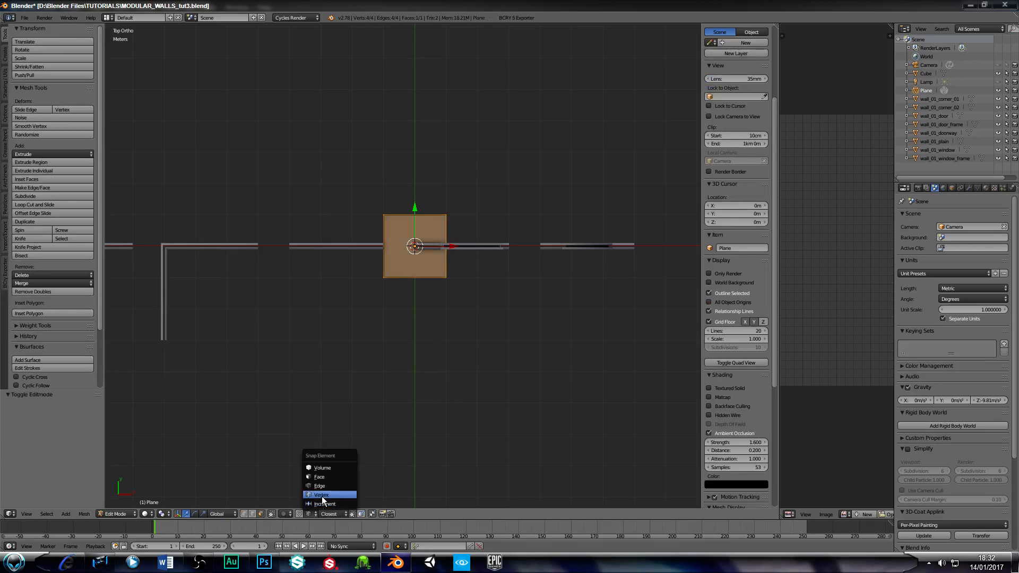
pyautogui.click(324, 504)
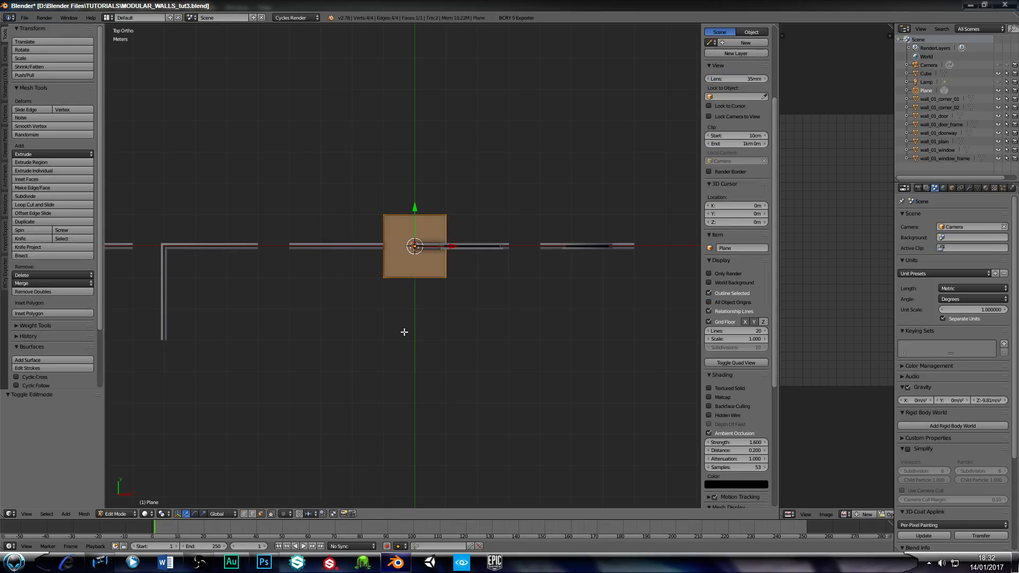
pyautogui.press('g')
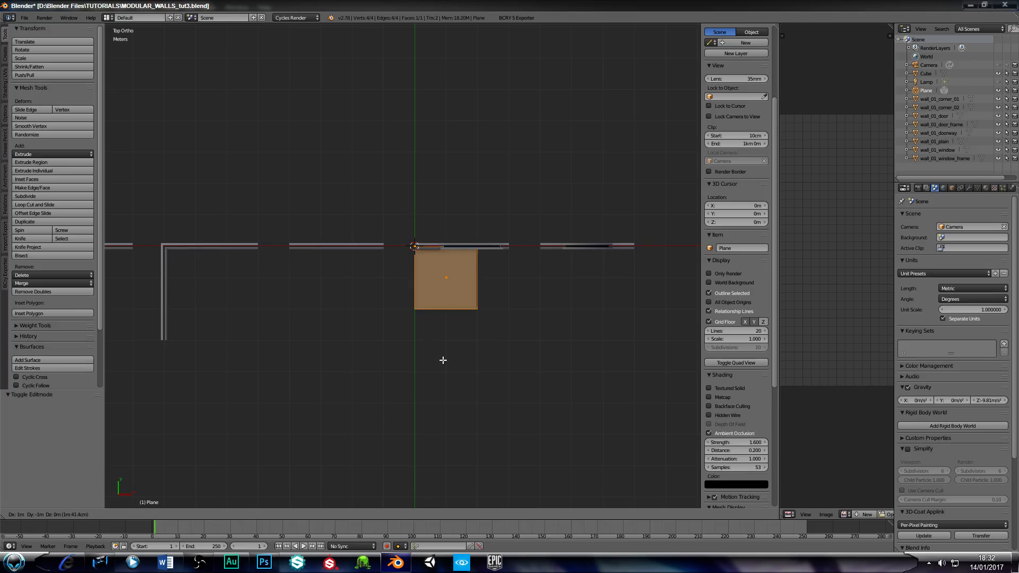
pyautogui.click(444, 359)
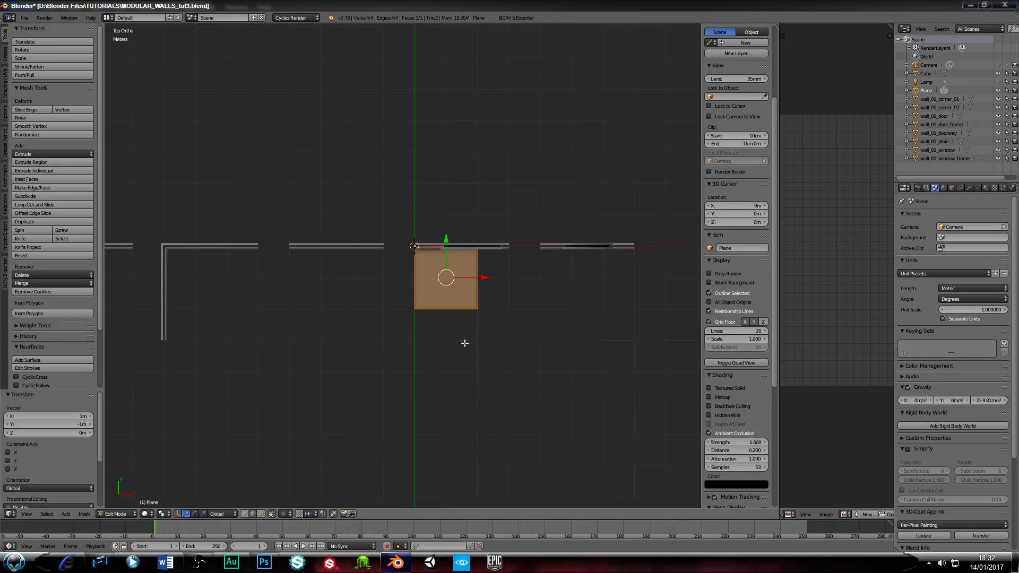
# Step: Extend the plane to 3 m by 3 m by moving one edge 1 m along X and another -1 m along Y
pyautogui.rightClick(474, 292)
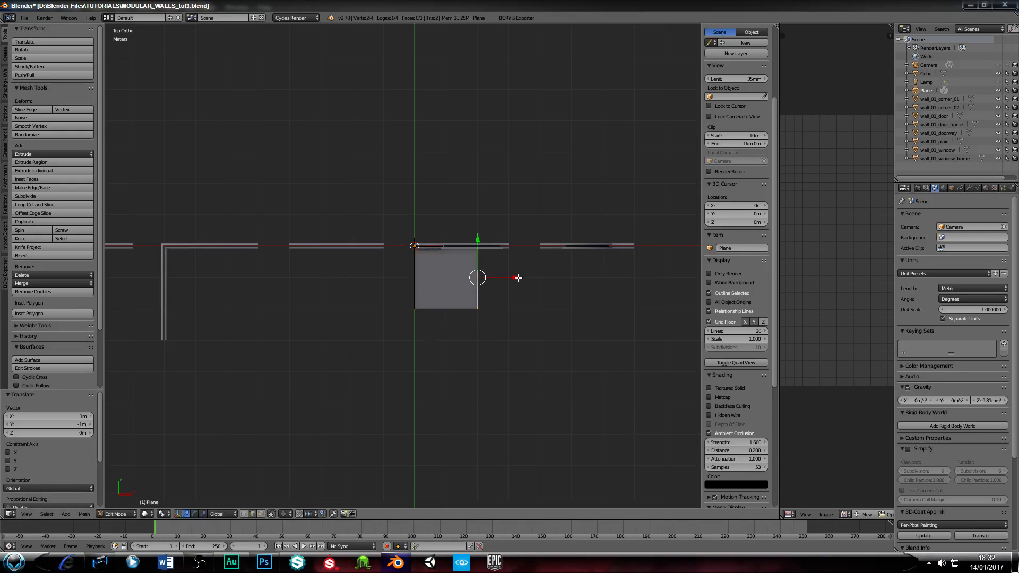
pyautogui.moveTo(515, 279); pyautogui.dragTo(538, 277)
pyautogui.moveTo(423, 325); pyautogui.dragTo(327, 241, button='middle')
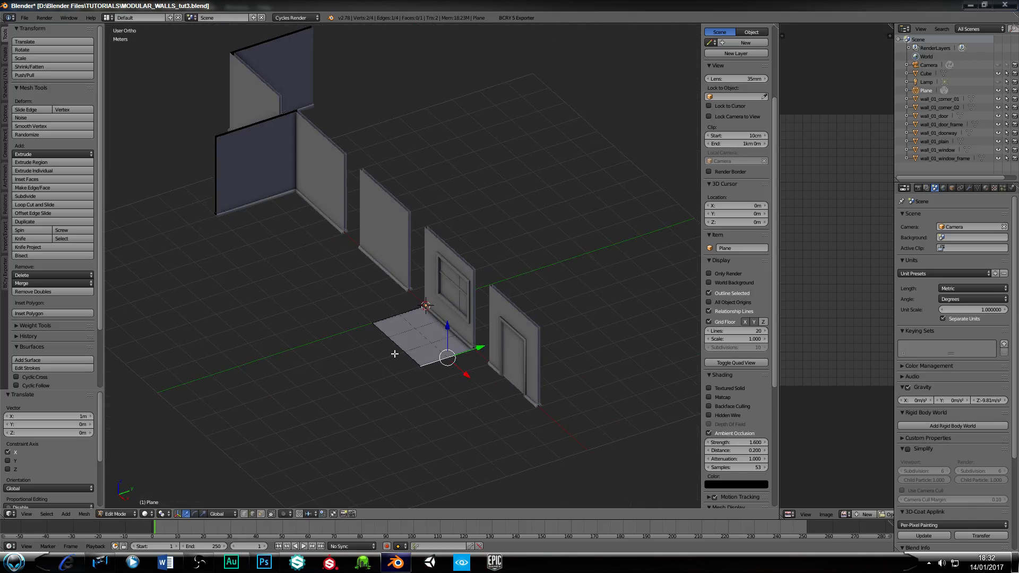
pyautogui.press('KP_7')
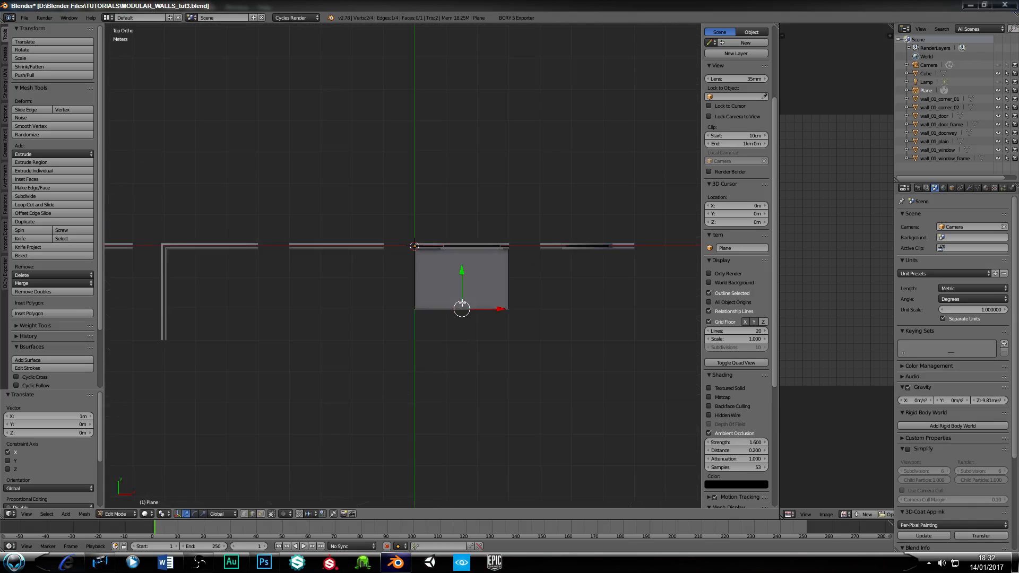
pyautogui.moveTo(461, 271); pyautogui.dragTo(464, 312)
pyautogui.moveTo(451, 381); pyautogui.dragTo(413, 403, button='middle')
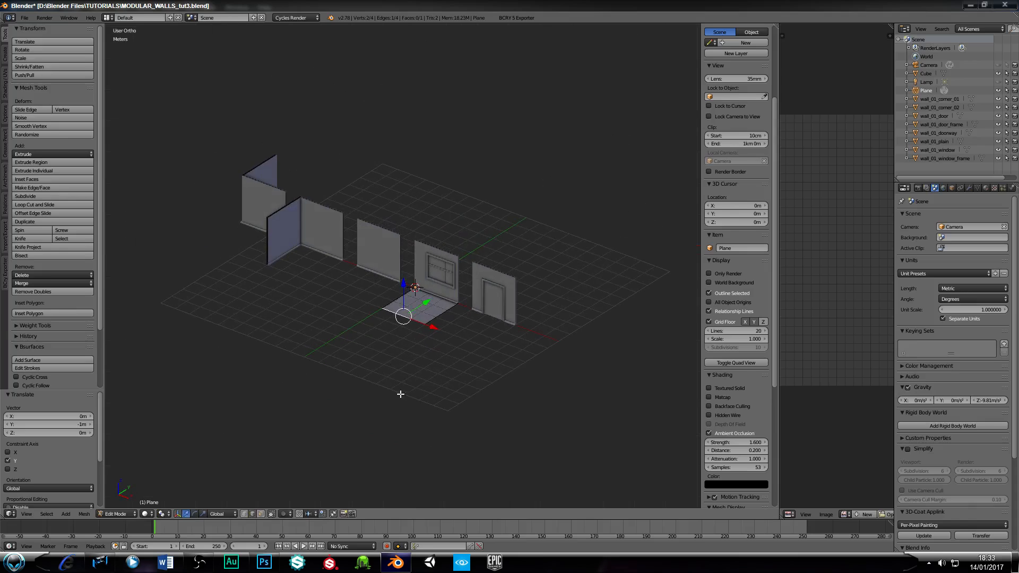
pyautogui.press('Tab')
# Step: Select all of the floor plane's geometry and unwrap it
pyautogui.scroll(4, 393, 365)
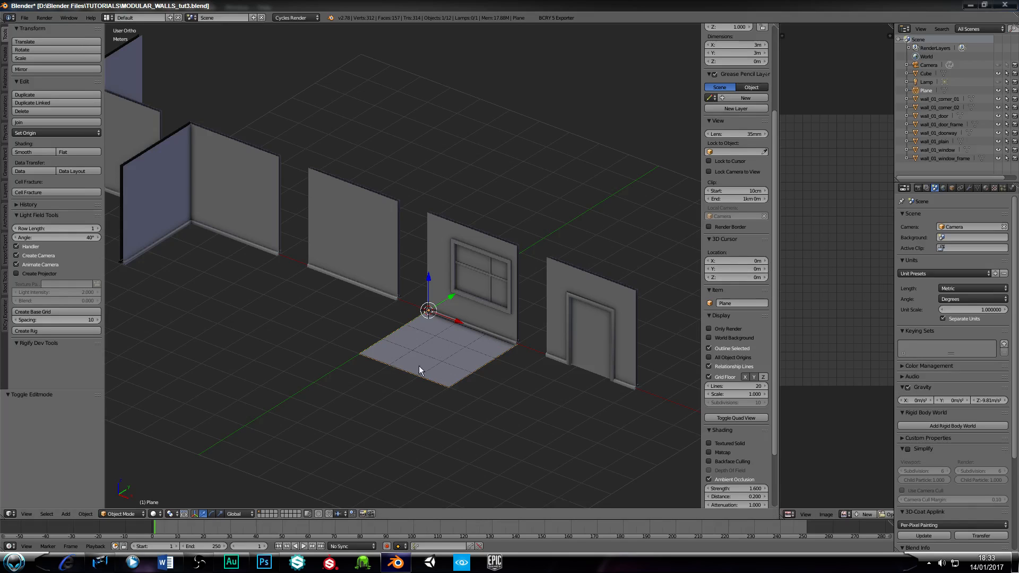
pyautogui.moveTo(329, 303)
pyautogui.mouseDown(button='middle')
pyautogui.moveTo(405, 318)
pyautogui.moveTo(393, 289)
pyautogui.moveTo(355, 281)
pyautogui.moveTo(297, 291)
pyautogui.moveTo(332, 297)
pyautogui.mouseUp(button='middle')
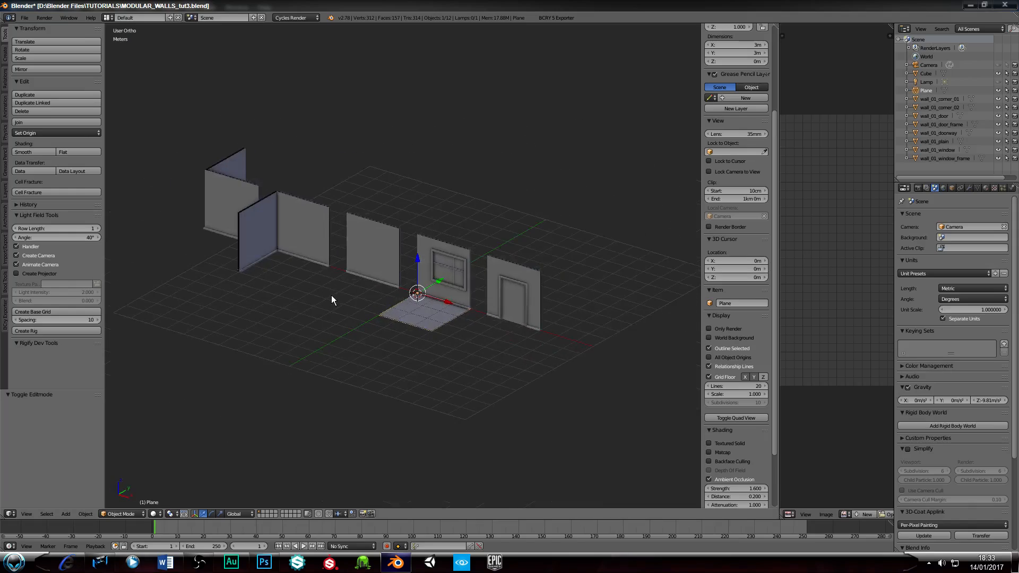
pyautogui.moveTo(398, 348); pyautogui.dragTo(372, 324, button='middle')
pyautogui.press('Tab')
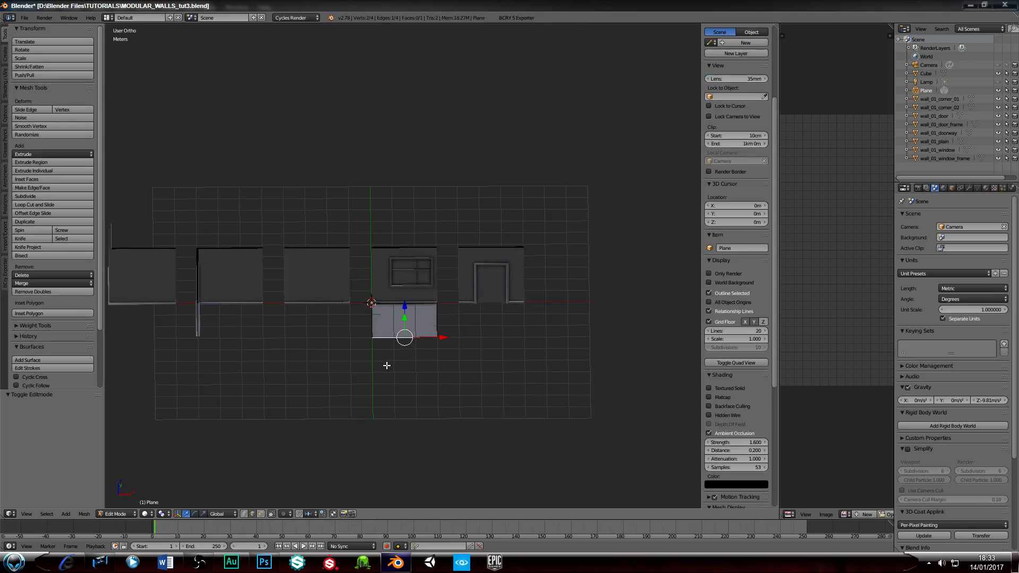
pyautogui.press('a')
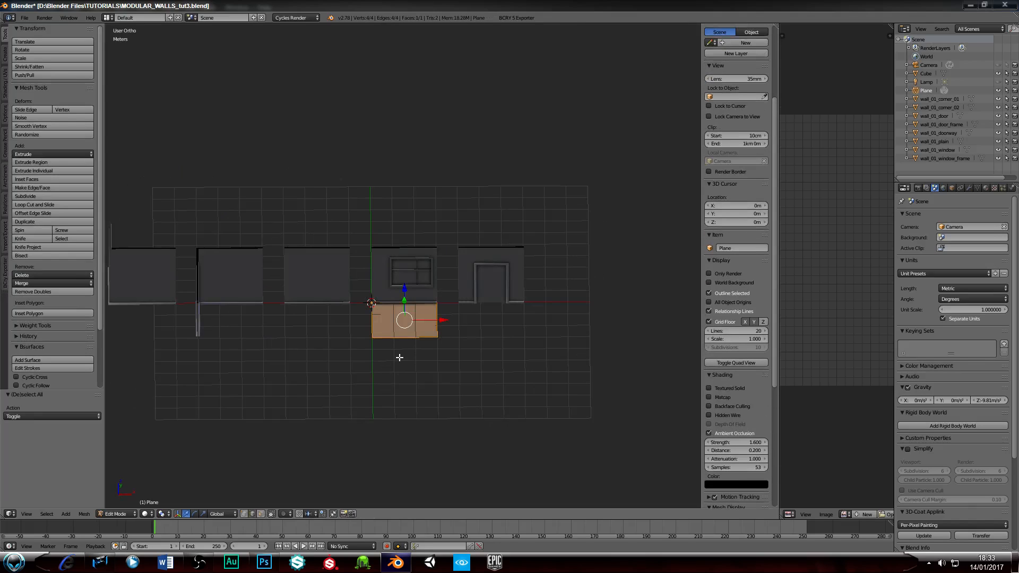
pyautogui.press('u')
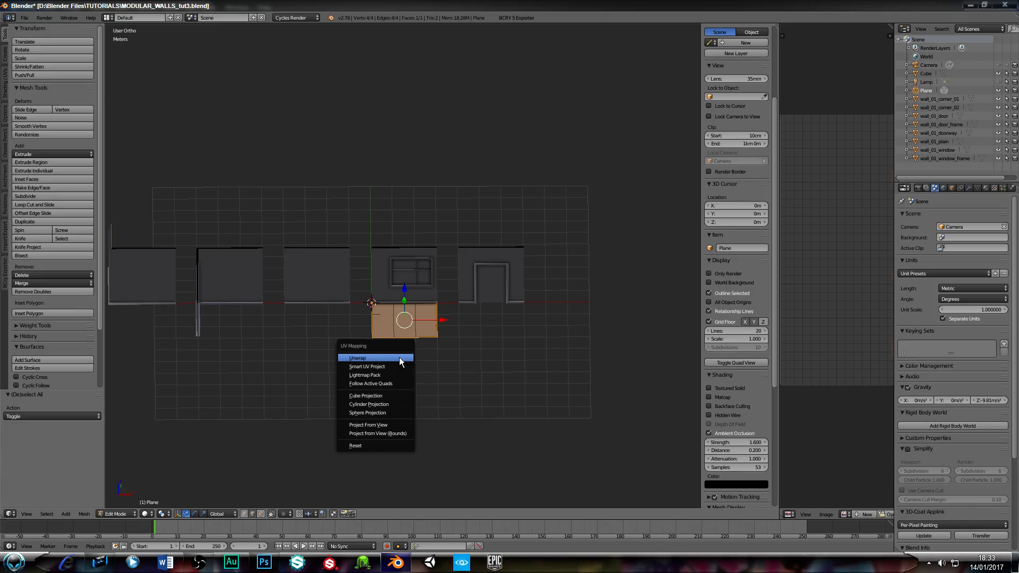
pyautogui.click(399, 358)
# Step: Enlarge the UV editor and set the unwrap margin to 0 so the plane's UVs fill the whole UV space
pyautogui.scroll(-1, 807, 296)
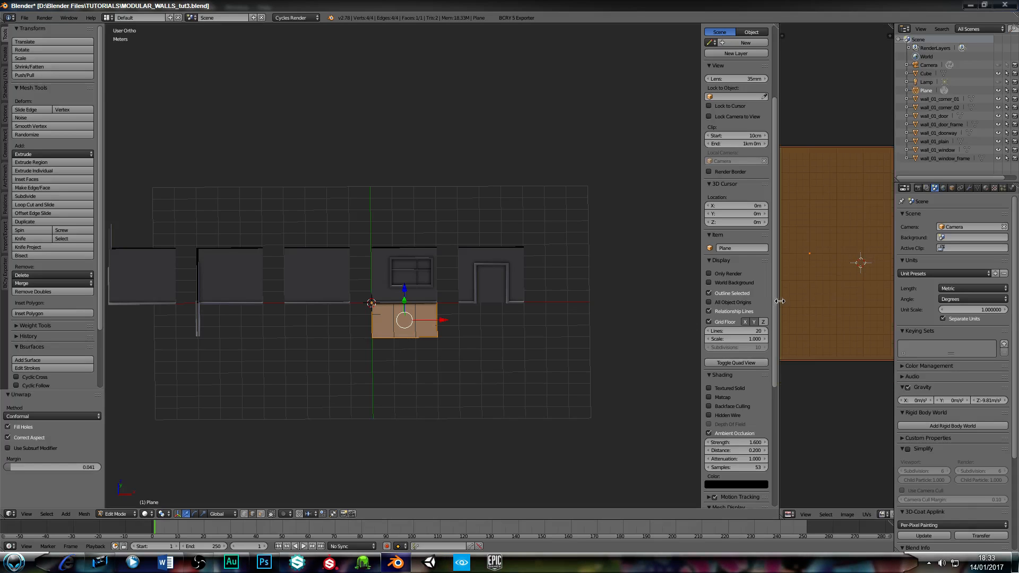
pyautogui.moveTo(779, 301); pyautogui.dragTo(419, 301)
pyautogui.scroll(3, 496, 314)
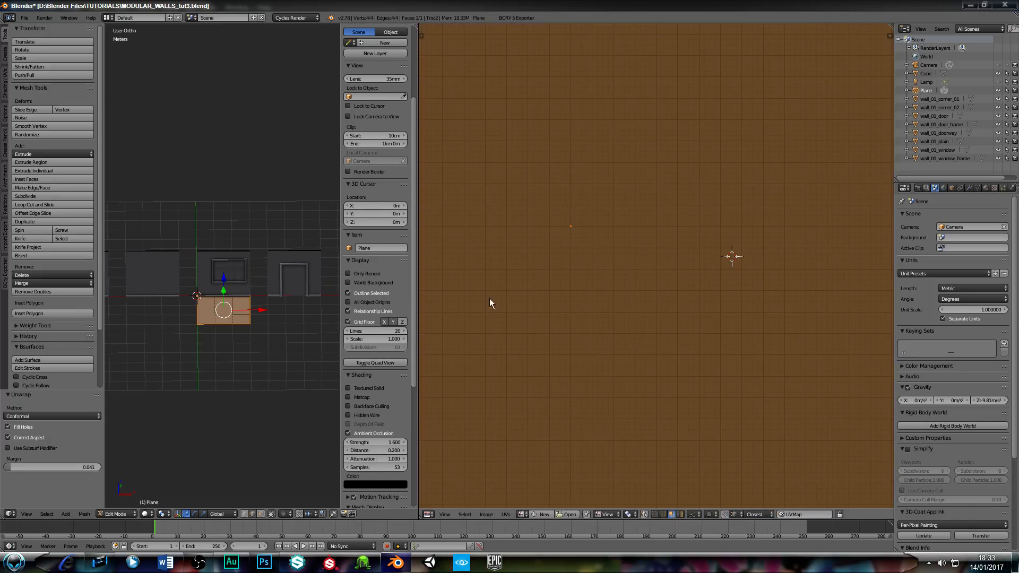
pyautogui.scroll(-4, 611, 361)
pyautogui.scroll(1, 575, 296)
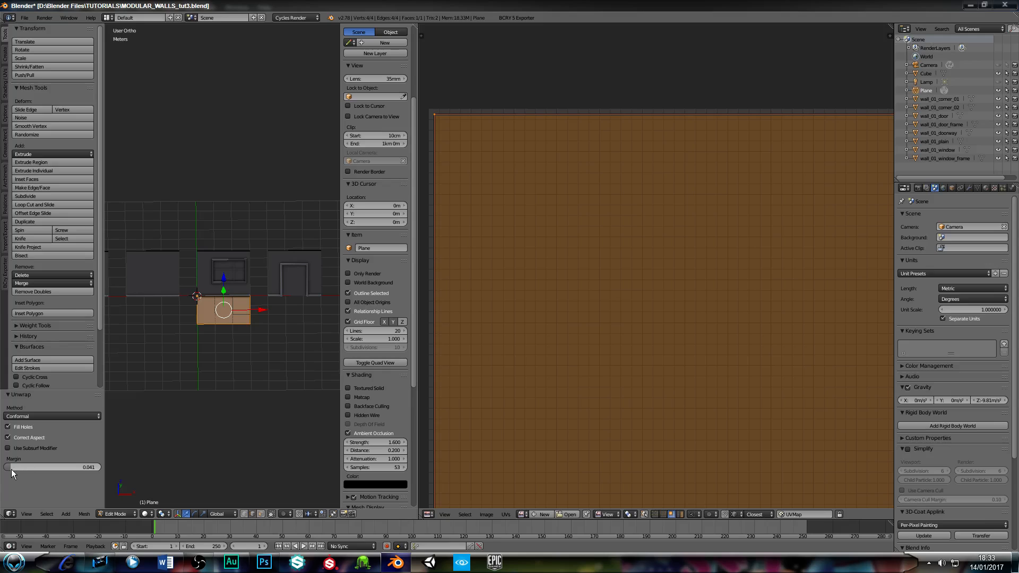
pyautogui.moveTo(12, 470); pyautogui.dragTo(6, 469)
pyautogui.scroll(-5, 494, 334)
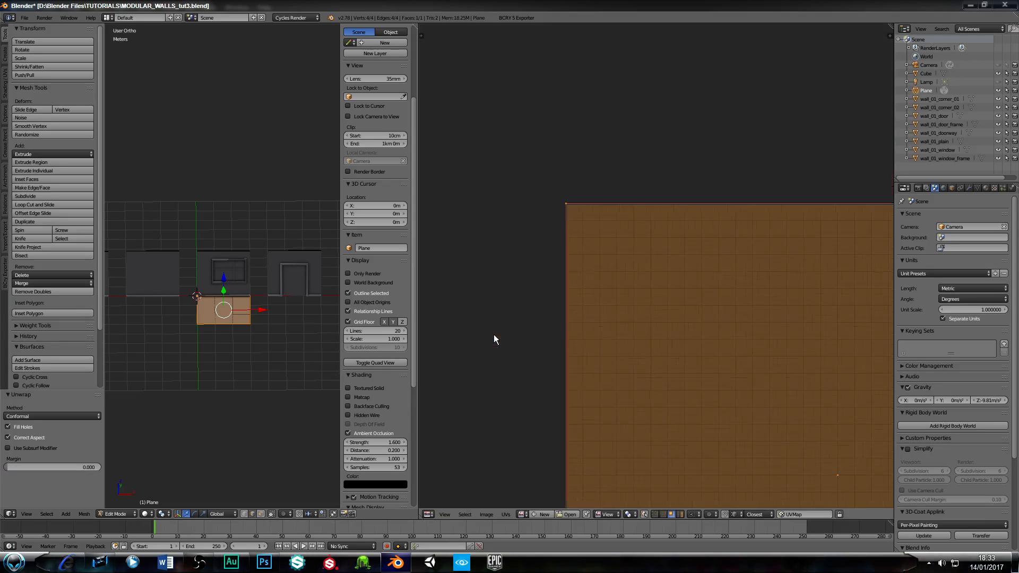
# Step: Leave mesh editing and rename the plane to floor_01
pyautogui.moveTo(651, 364); pyautogui.dragTo(606, 289, button='middle')
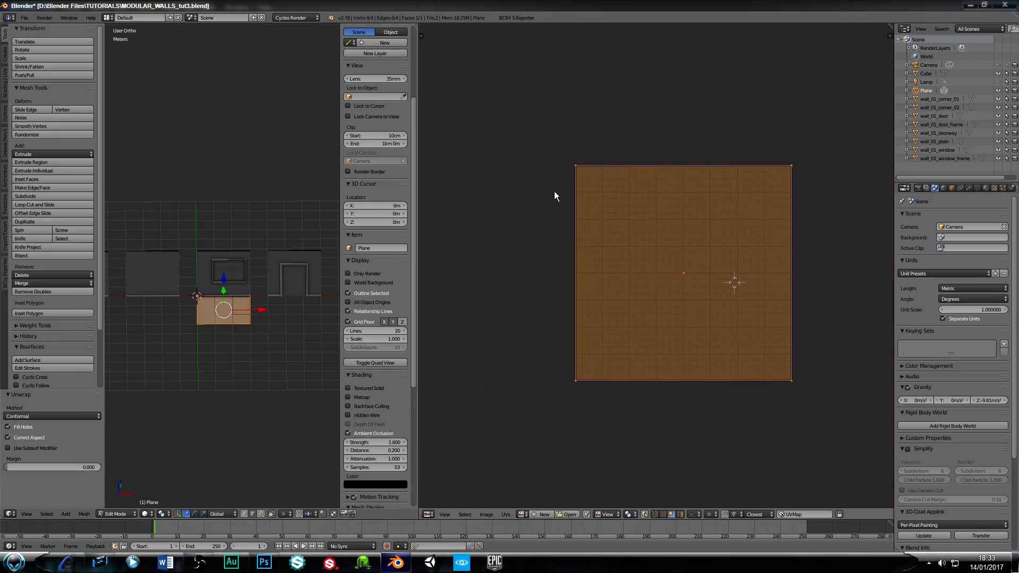
pyautogui.scroll(2, 543, 326)
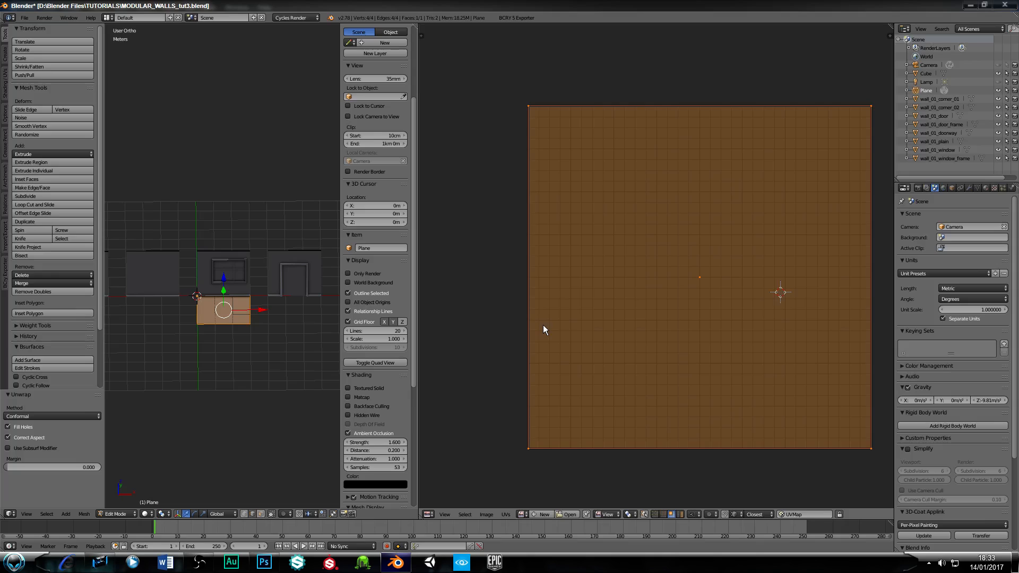
pyautogui.scroll(-1, 534, 339)
pyautogui.press('Tab')
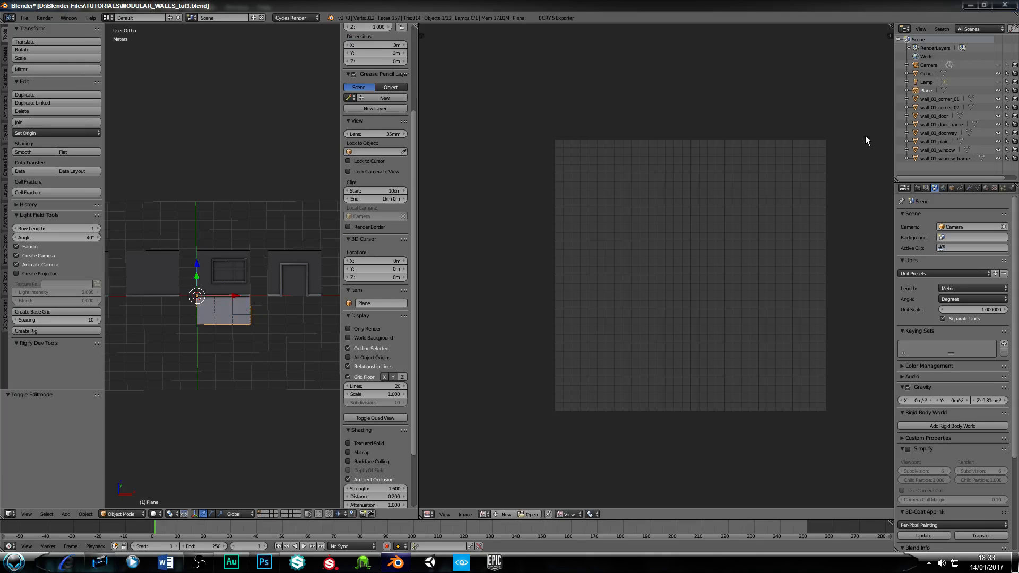
pyautogui.doubleClick(928, 91)
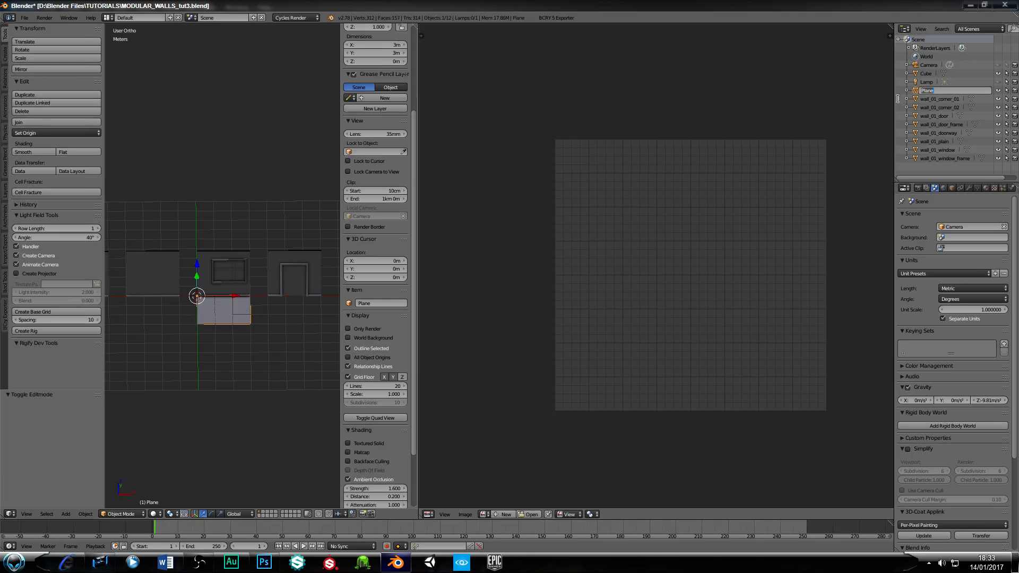
pyautogui.press('BackSpace')
pyautogui.press('Return')
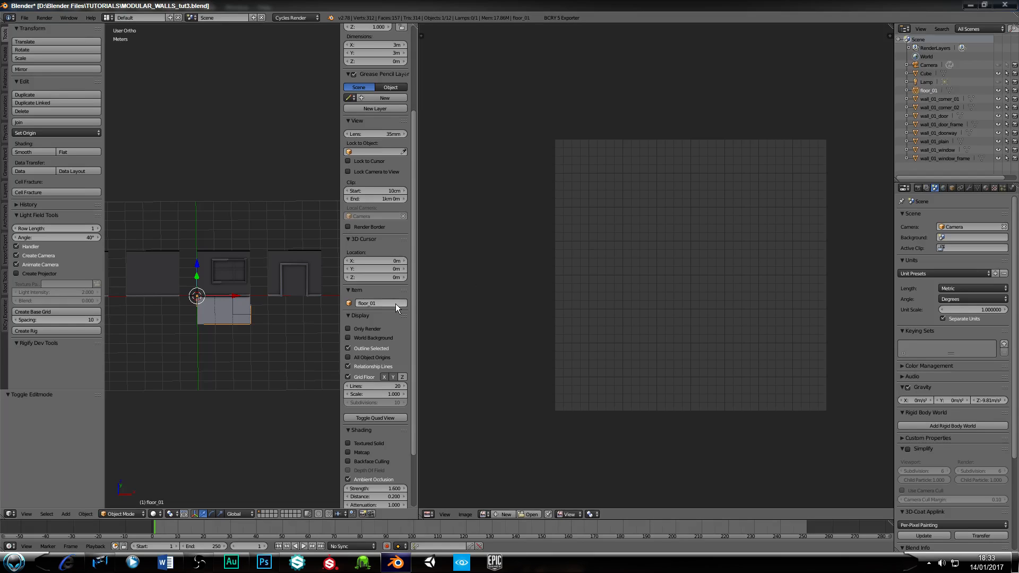
# Step: Widen the 3D view and move floor_01's geometry 3 m up along Z to the top of the window wall
pyautogui.moveTo(417, 304); pyautogui.dragTo(621, 304)
pyautogui.scroll(2, 309, 393)
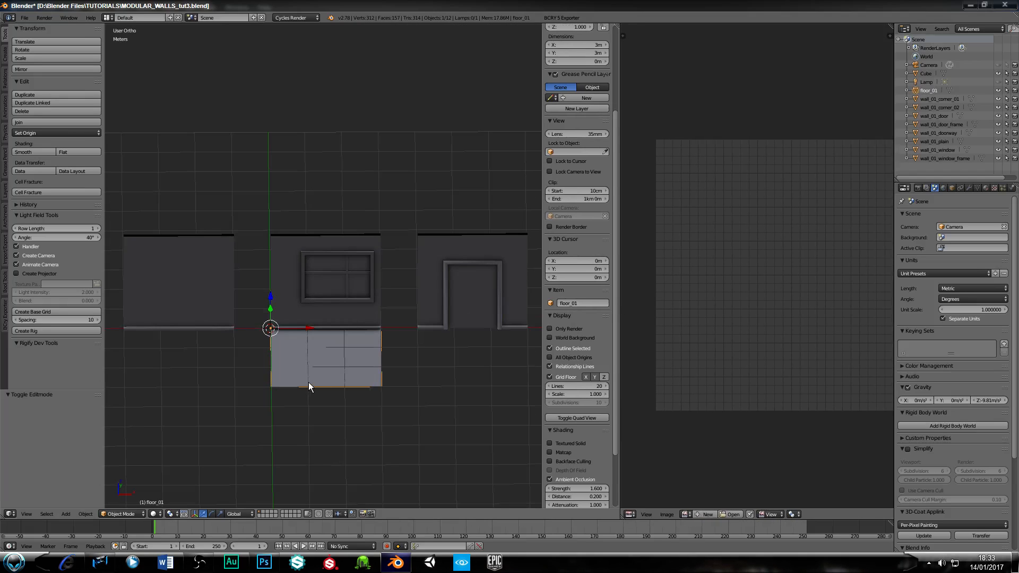
pyautogui.press('Tab')
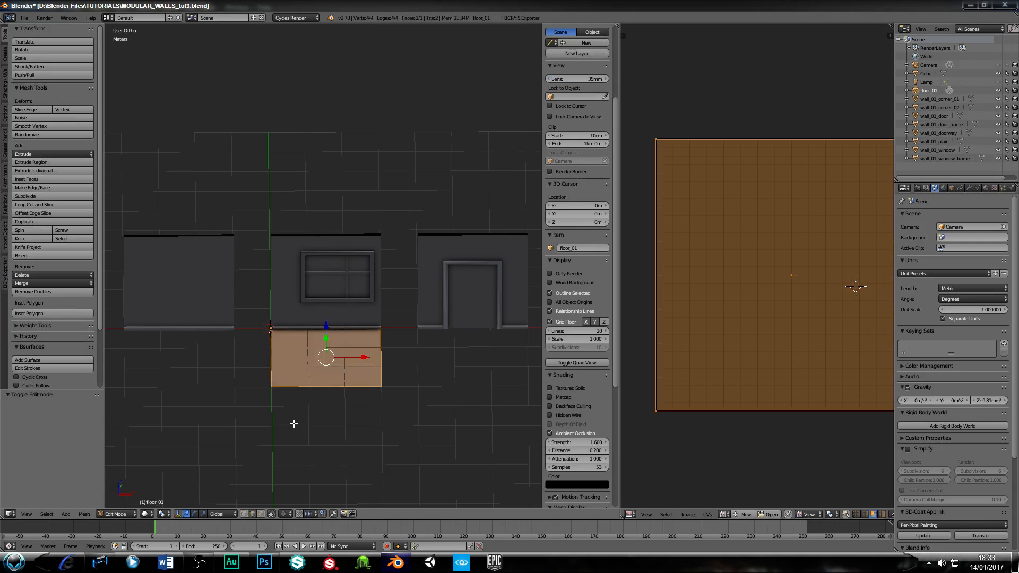
pyautogui.press('KP_1')
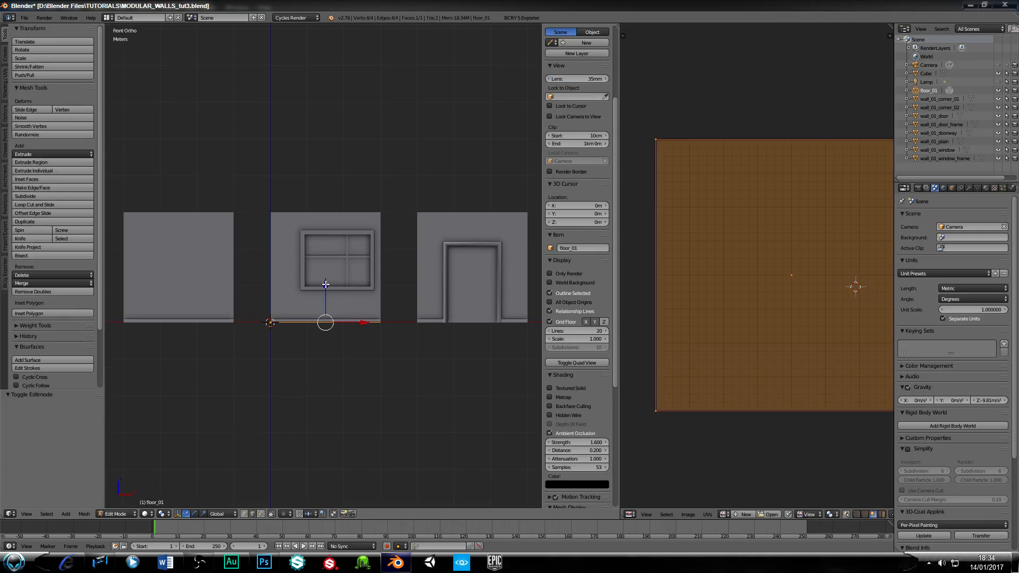
pyautogui.press('g')
pyautogui.press('z')
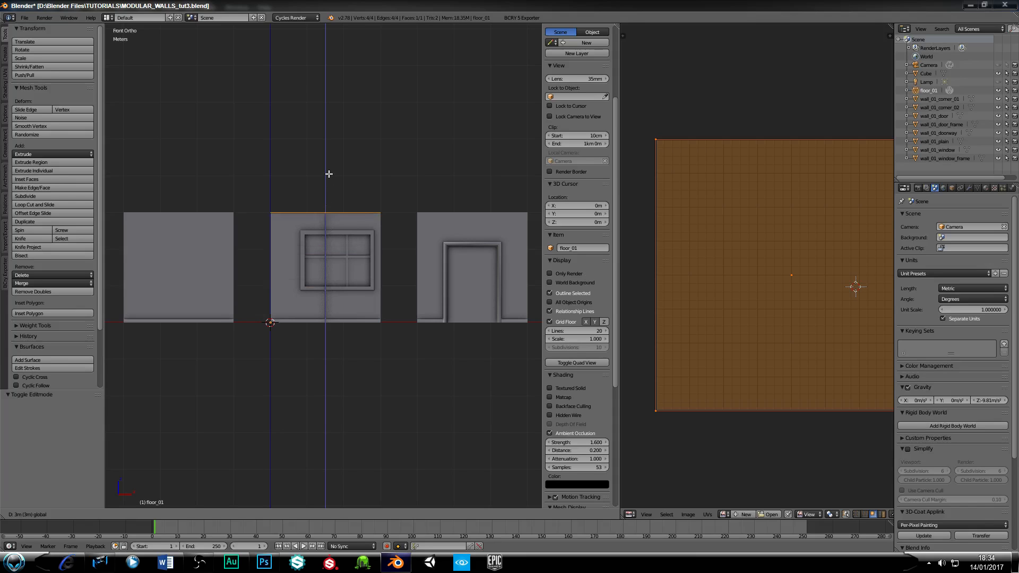
pyautogui.click(329, 173)
pyautogui.moveTo(341, 321); pyautogui.dragTo(322, 307, button='middle')
pyautogui.scroll(3, 350, 302)
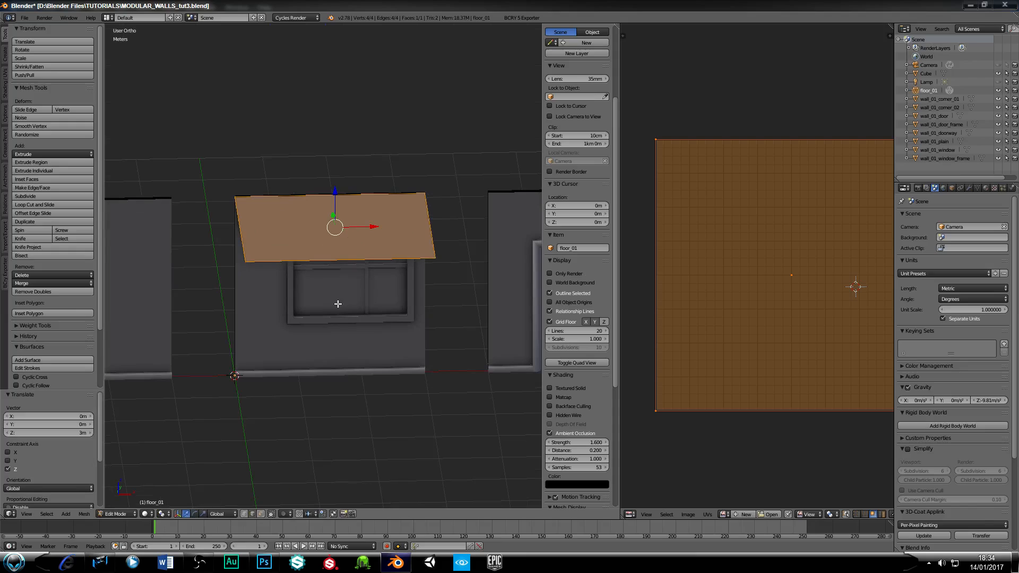
# Step: Display the face normals of the raised plane and hide the transform manipulator
pyautogui.moveTo(615, 318); pyautogui.dragTo(612, 480)
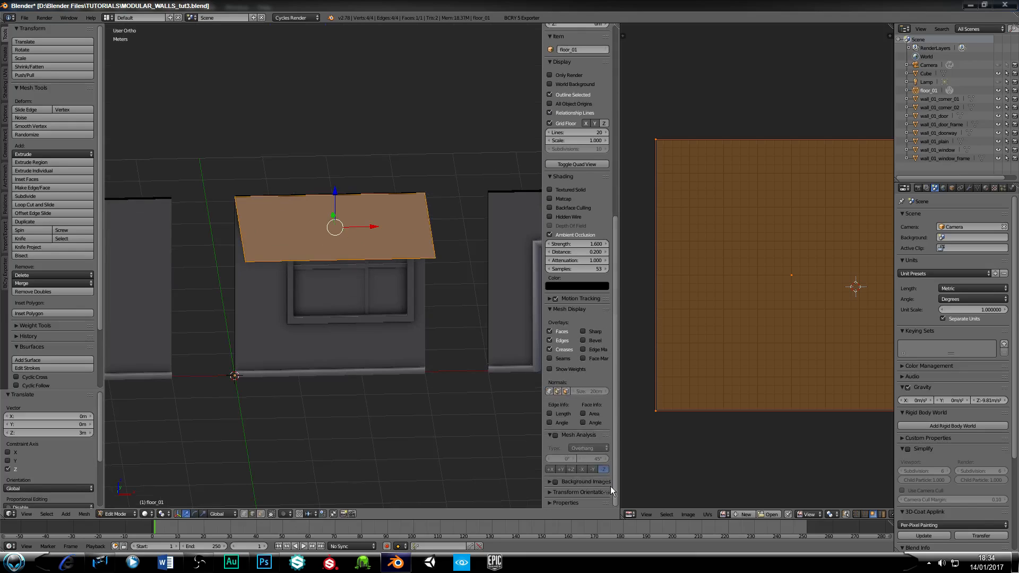
pyautogui.moveTo(335, 412); pyautogui.dragTo(345, 318, button='middle')
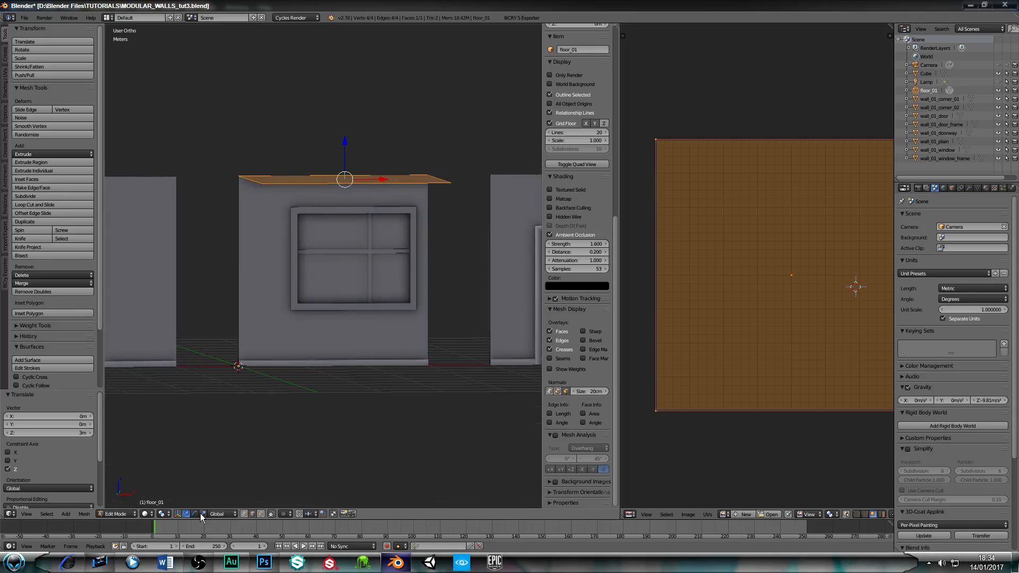
pyautogui.click(179, 515)
pyautogui.scroll(1, 331, 324)
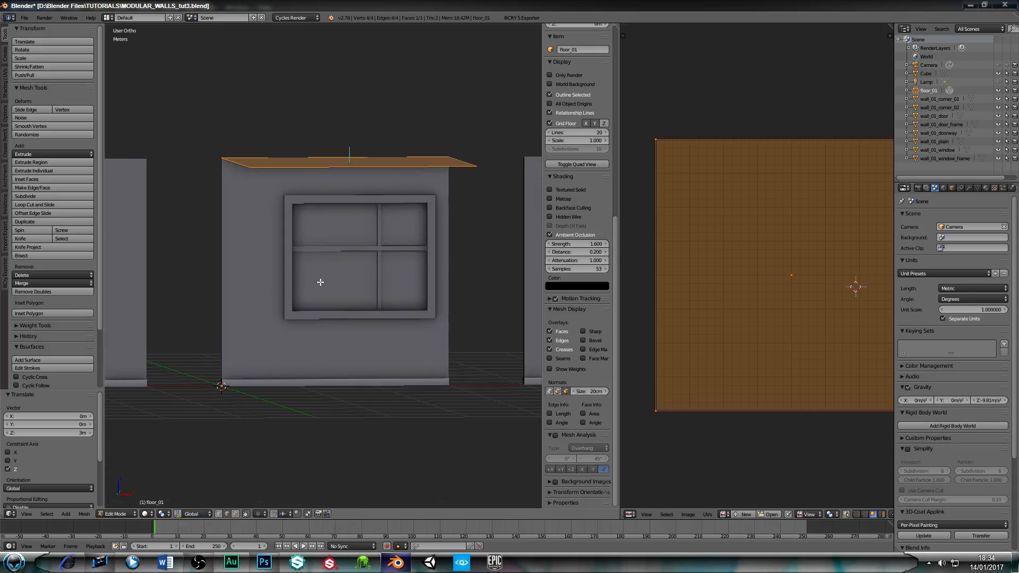
pyautogui.scroll(2, 333, 280)
pyautogui.moveTo(298, 368); pyautogui.dragTo(319, 297, button='middle')
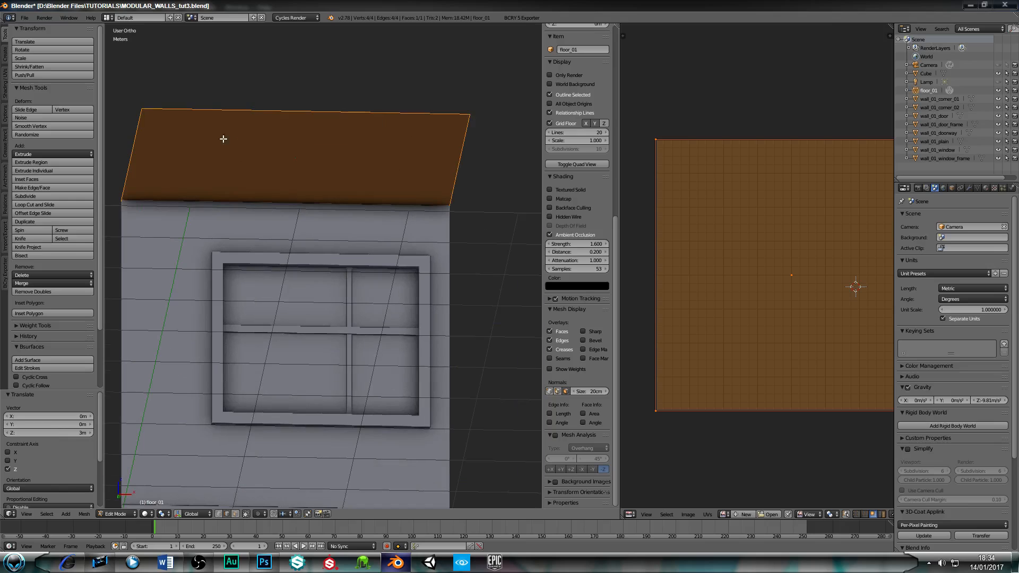
pyautogui.moveTo(311, 196); pyautogui.dragTo(348, 262, button='middle')
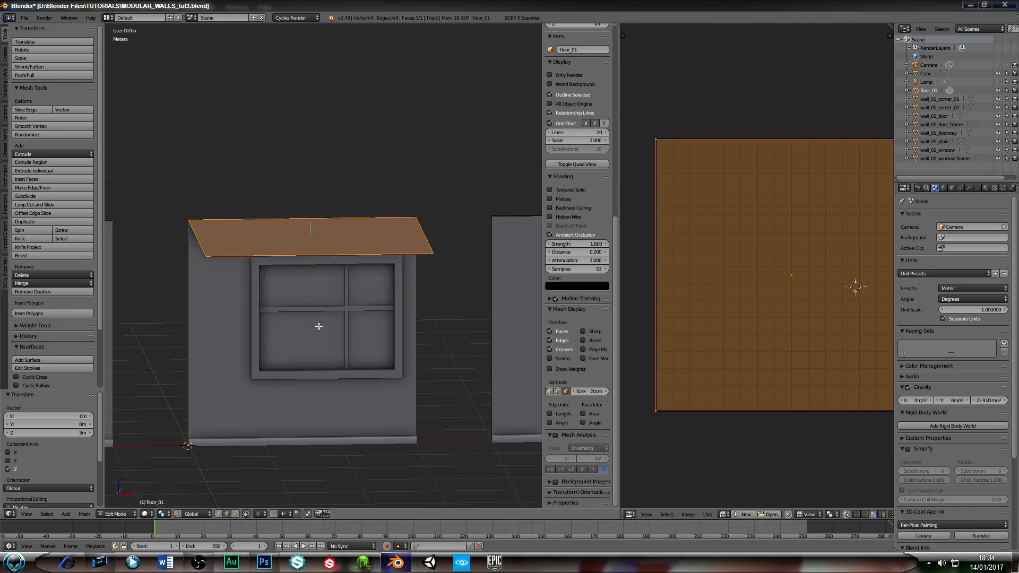
pyautogui.moveTo(319, 325); pyautogui.dragTo(324, 338, button='middle')
# Step: Recalculate the raised plane's normals with Inside enabled so its face points downward, and leave mesh editing
pyautogui.press('KP_1')
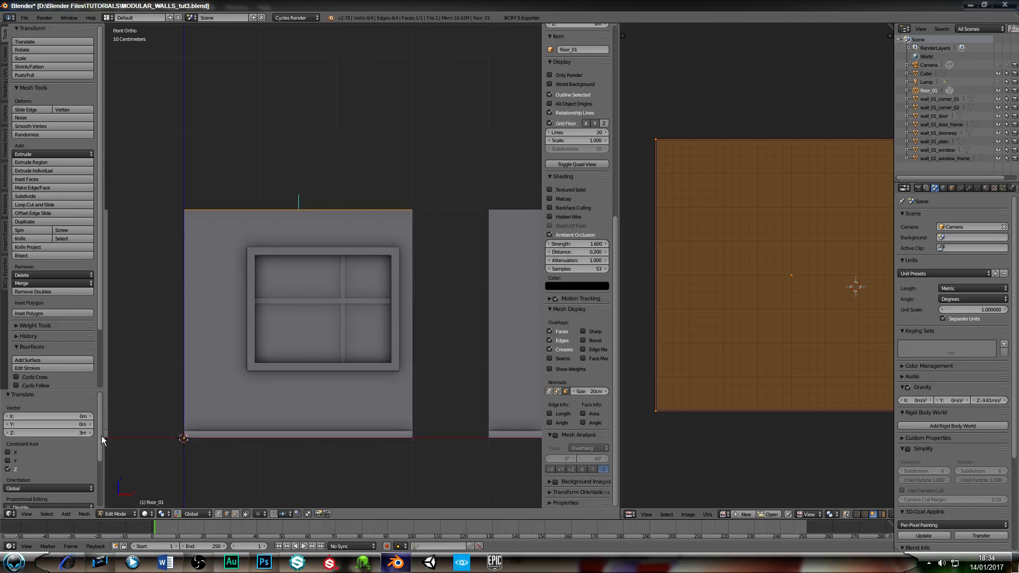
pyautogui.hotkey('ctrl', 'n')
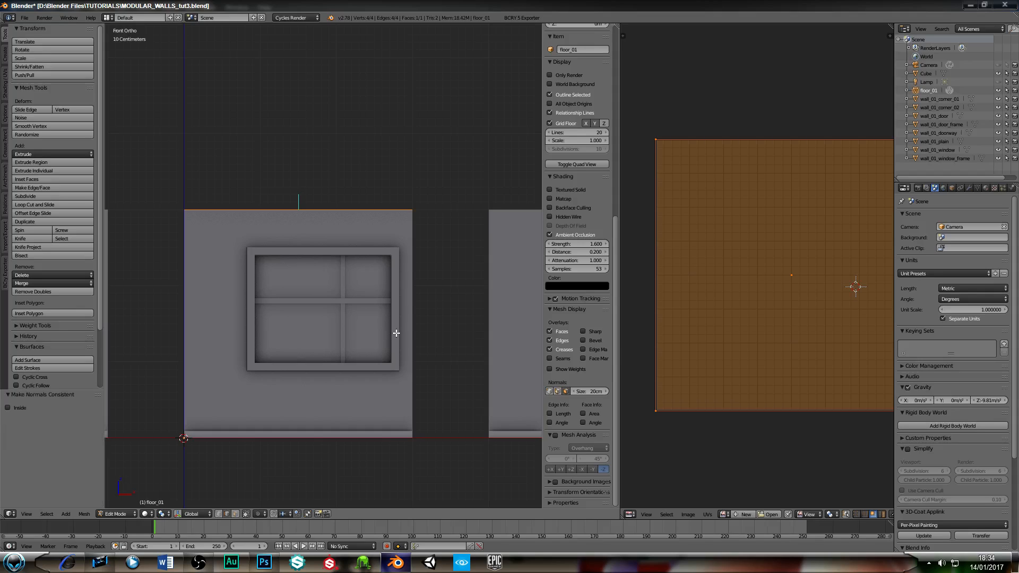
pyautogui.click(7, 409)
pyautogui.moveTo(299, 315); pyautogui.dragTo(322, 324, button='middle')
pyautogui.press('Tab')
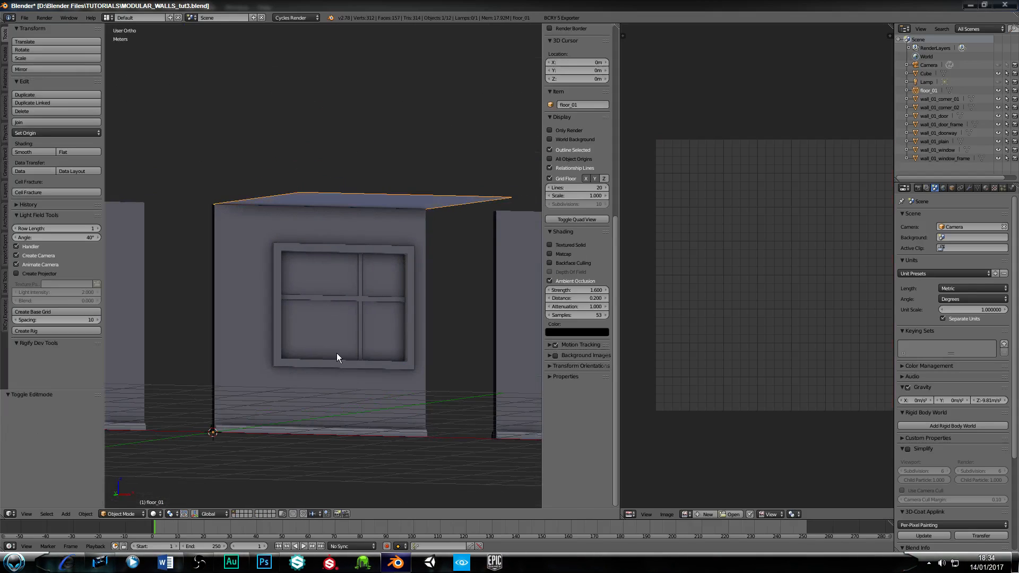
# Step: Move the floor_01 object 4 m along X above the doorway wall and turn the transform manipulator back on
pyautogui.scroll(-4, 326, 365)
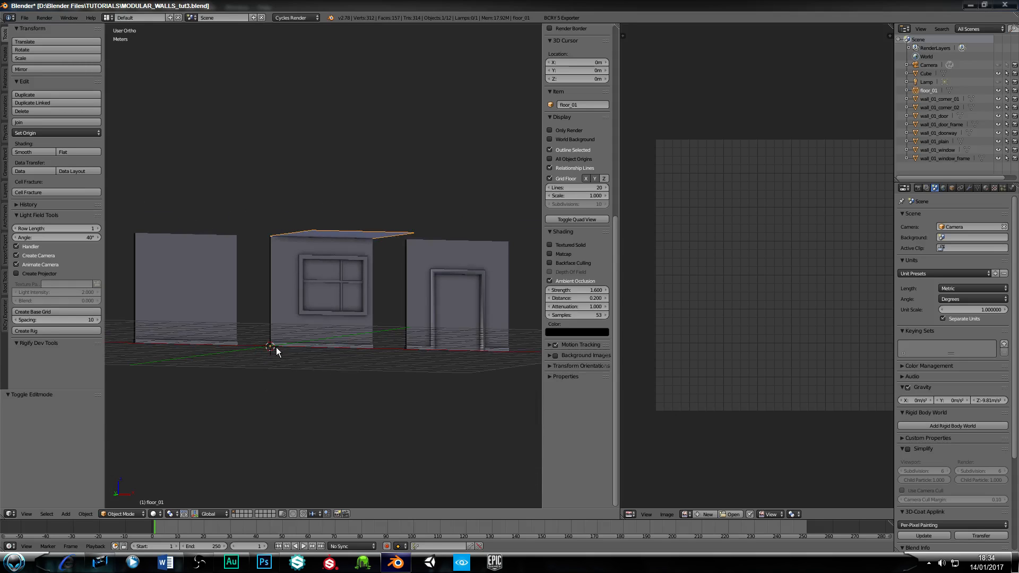
pyautogui.moveTo(279, 346); pyautogui.dragTo(273, 323, button='middle')
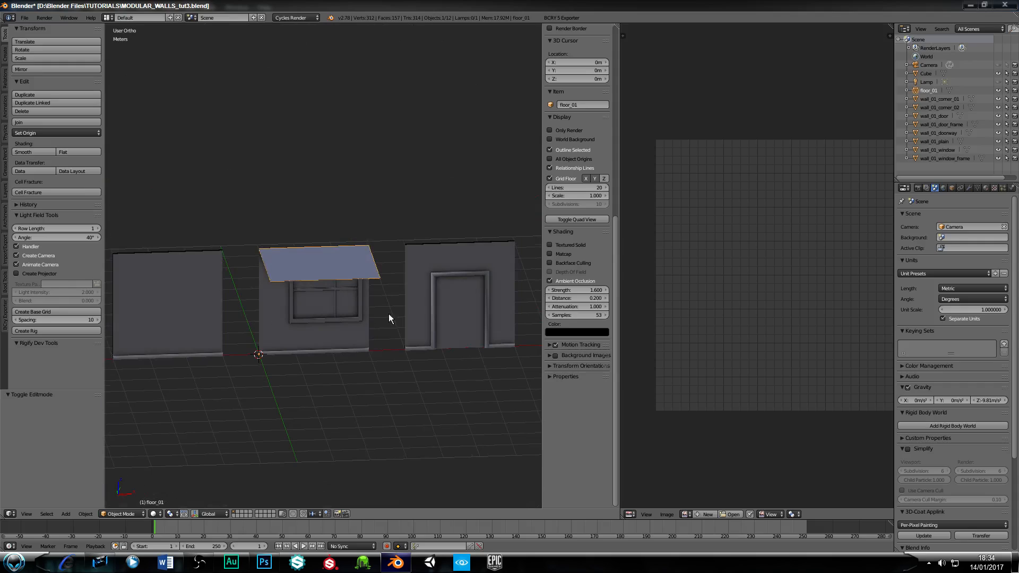
pyautogui.press('KP_1')
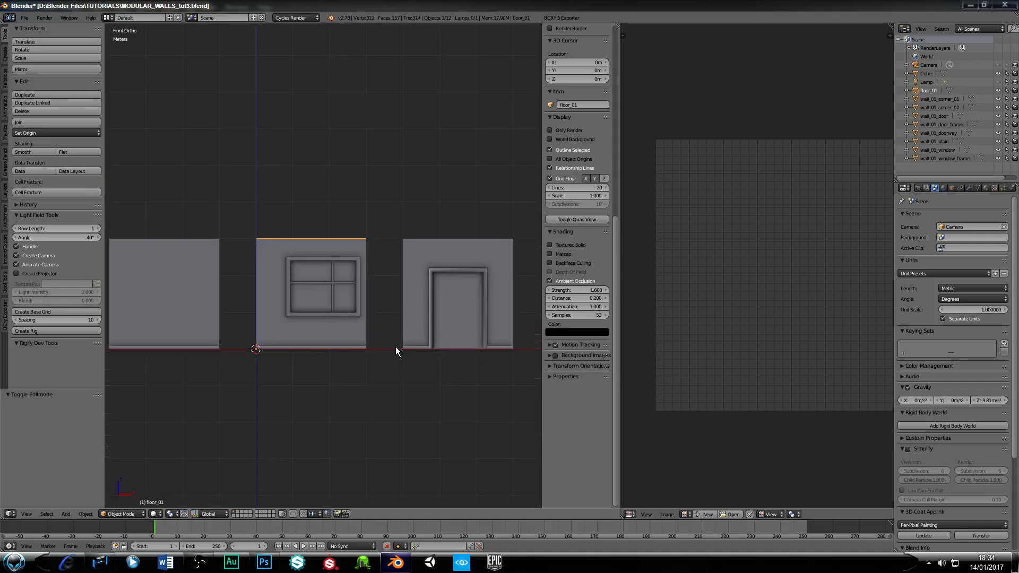
pyautogui.moveTo(310, 259); pyautogui.dragTo(339, 284, button='middle')
pyautogui.press('KP_1')
pyautogui.press('g')
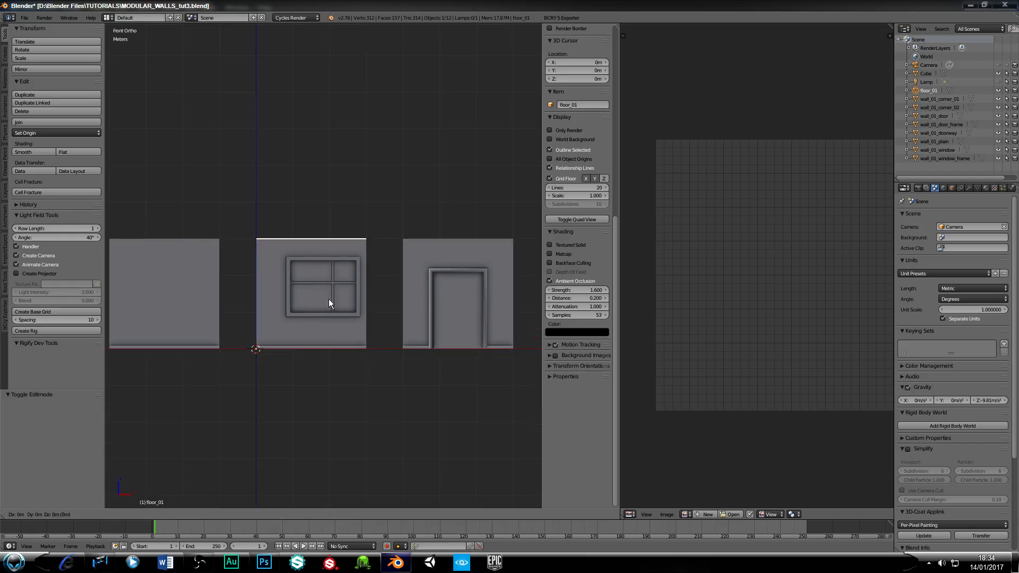
pyautogui.click(482, 304)
pyautogui.moveTo(412, 349); pyautogui.dragTo(373, 339, button='middle')
pyautogui.rightClick(368, 338)
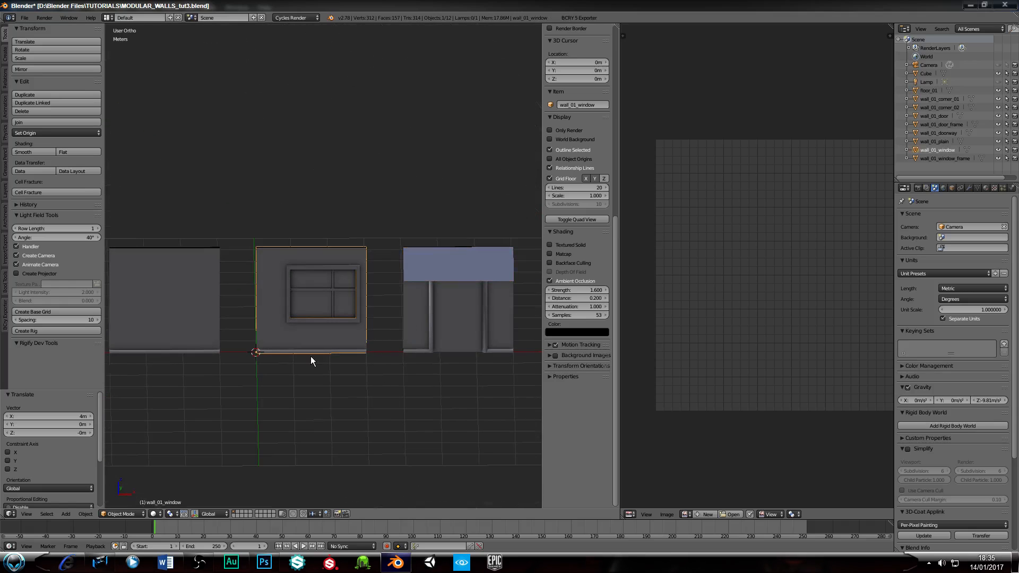
pyautogui.click(193, 515)
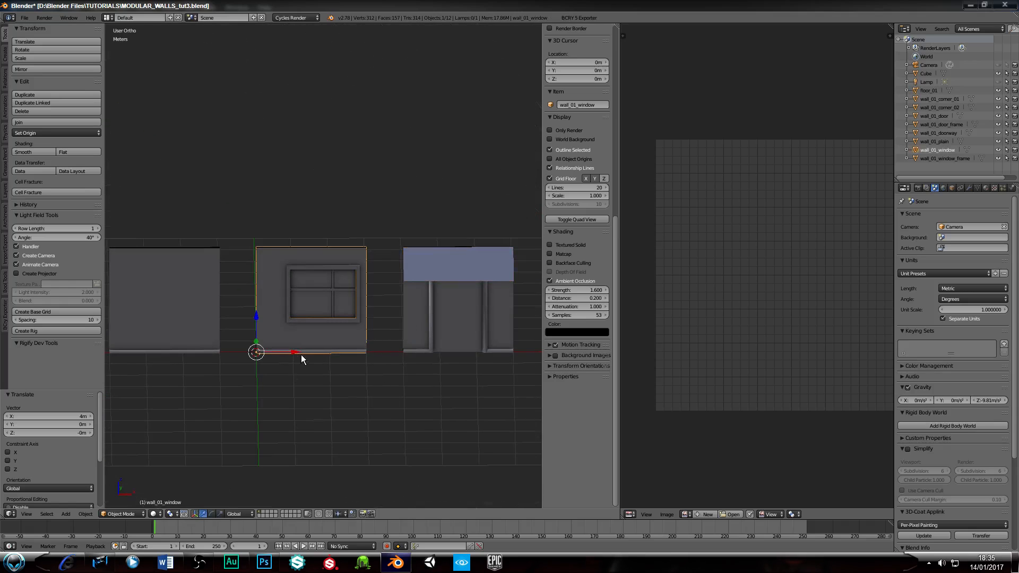
# Step: Try to move the window wall, its frame and the Cube inside the window along X one by one
pyautogui.moveTo(295, 352); pyautogui.dragTo(339, 354)
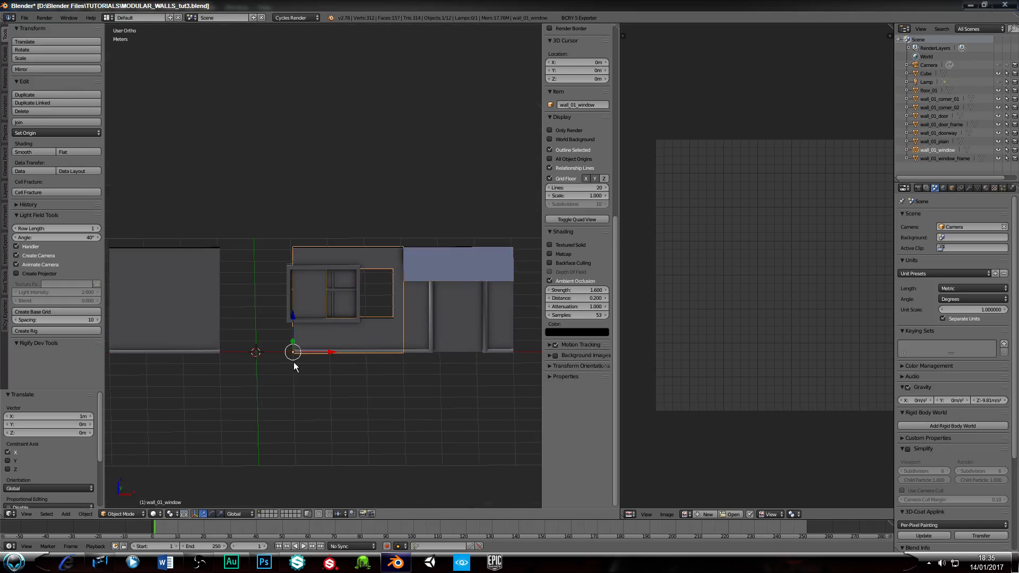
pyautogui.rightClick(293, 320)
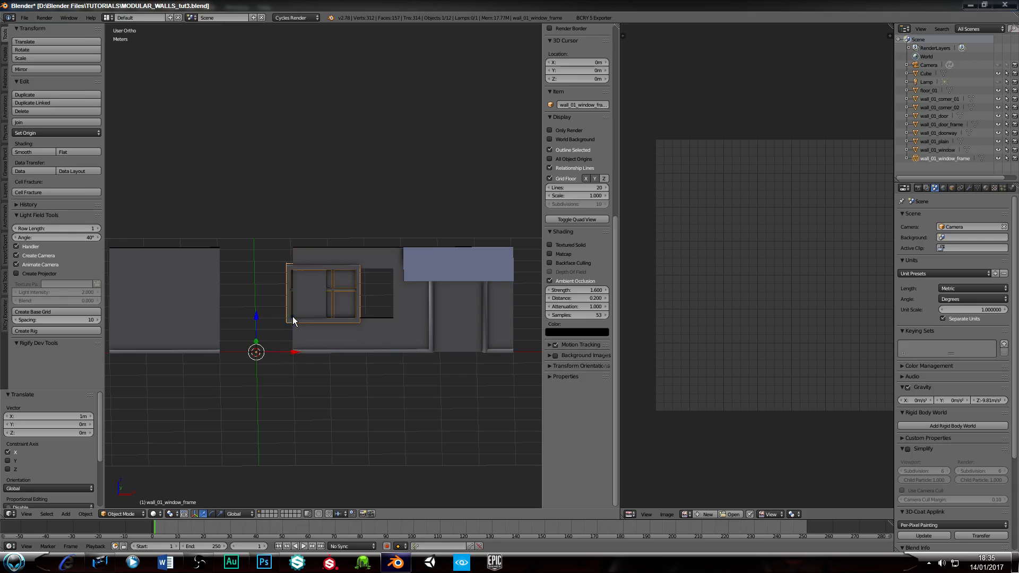
pyautogui.moveTo(294, 353); pyautogui.dragTo(332, 349)
pyautogui.rightClick(347, 317)
pyautogui.moveTo(365, 293); pyautogui.dragTo(395, 294)
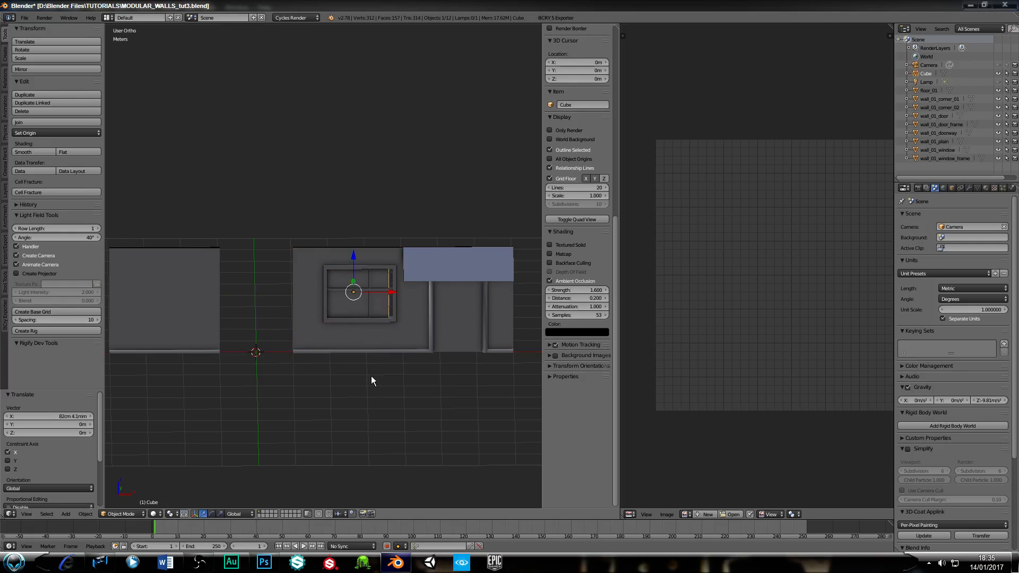
# Step: Undo the separate moves of the window wall, its frame and the Cube
pyautogui.hotkey('ctrl', 'z')
pyautogui.hotkey('ctrl', 'z')
pyautogui.hotkey('ctrl', 'z')
pyautogui.hotkey('ctrl', 'z')
pyautogui.hotkey('ctrl', 'z')
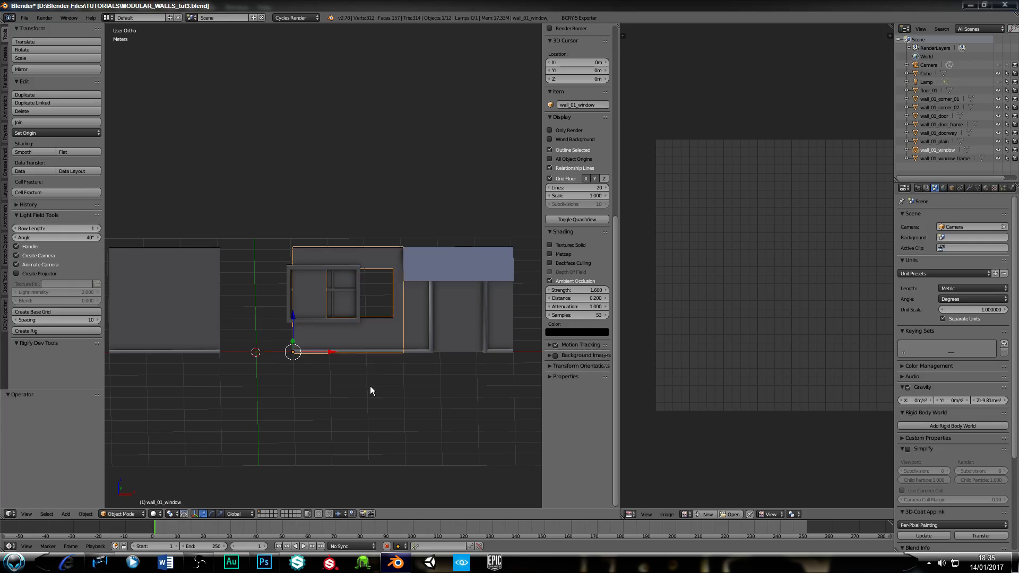
pyautogui.hotkey('ctrl', 'z')
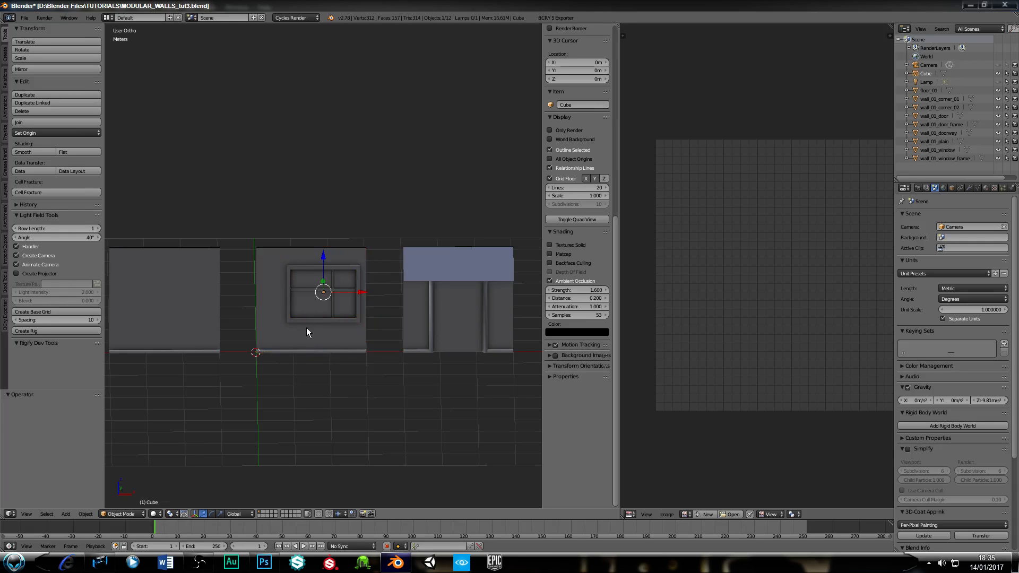
# Step: Set the window Cube's origin to the 3D cursor and move it together with the window frame and wall 1 m along X
pyautogui.click(70, 134)
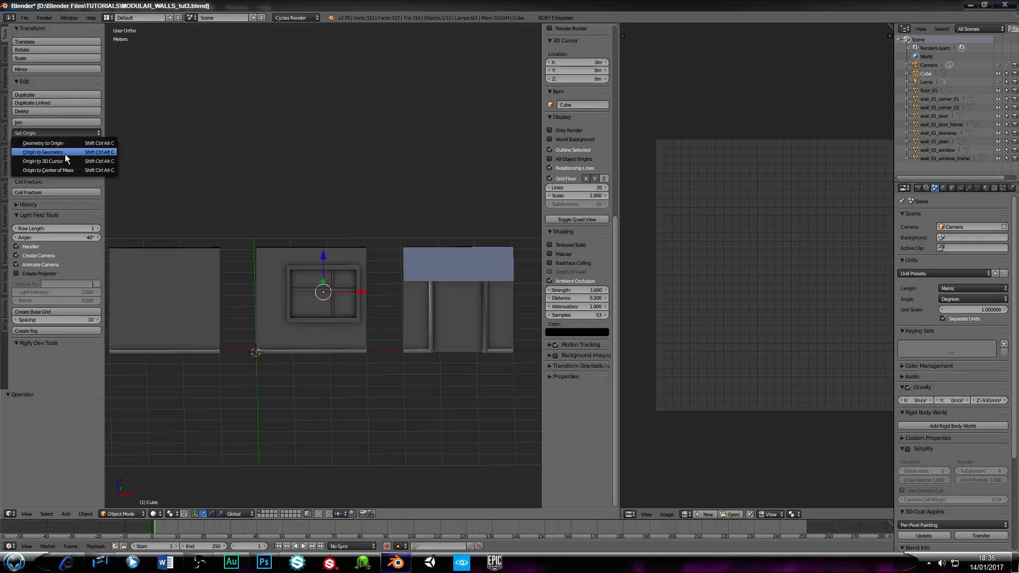
pyautogui.click(66, 161)
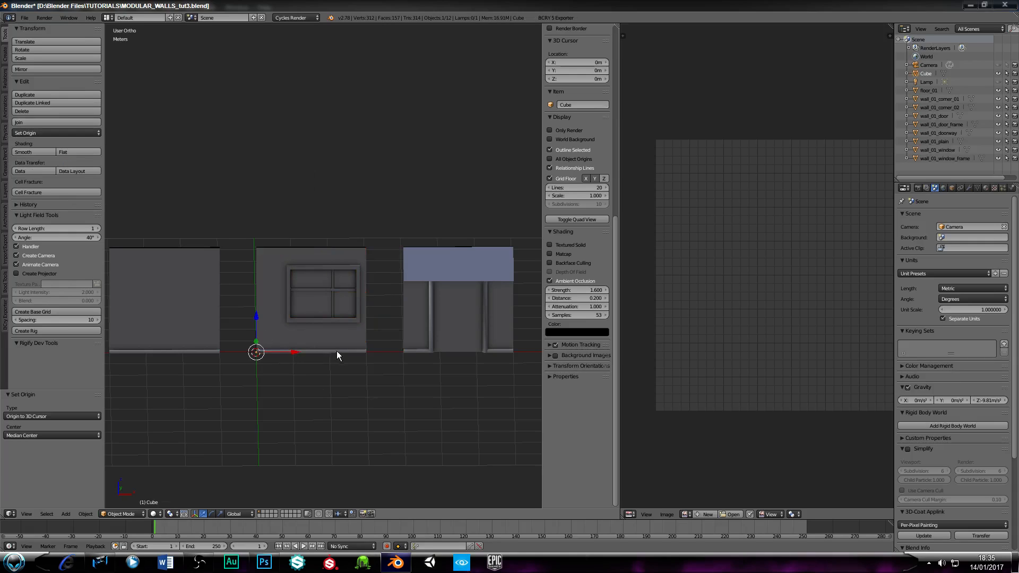
pyautogui.keyDown('shift'); pyautogui.rightClick(320, 319); pyautogui.keyUp('shift')
pyautogui.keyDown('shift'); pyautogui.rightClick(317, 308); pyautogui.keyUp('shift')
pyautogui.keyDown('ctrl'); pyautogui.moveTo(294, 351); pyautogui.dragTo(337, 353); pyautogui.keyUp('ctrl')
pyautogui.rightClick(311, 343)
# Step: Move wall_01_plain 2 m along X so it meets the window wall
pyautogui.rightClick(218, 351)
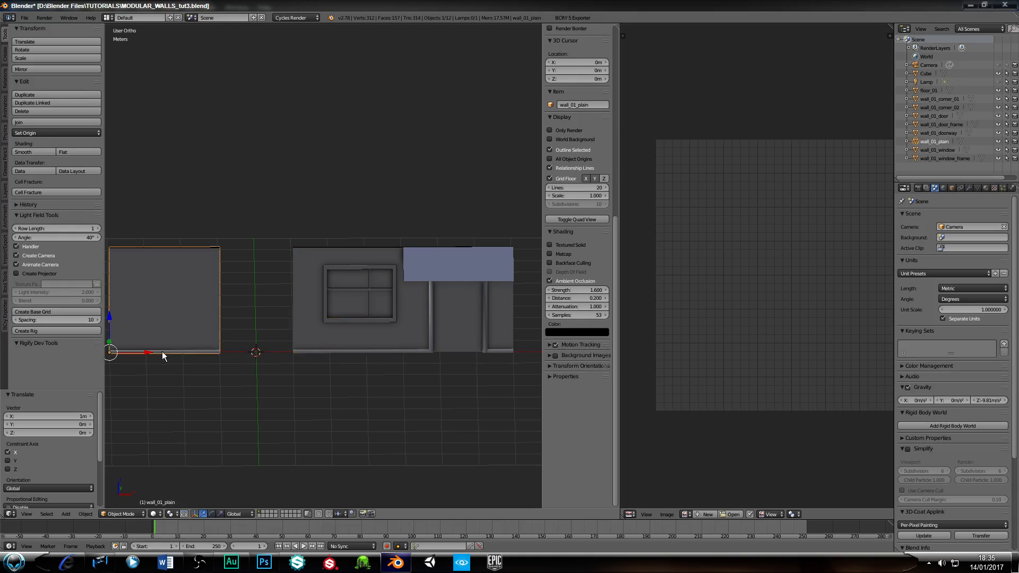
pyautogui.keyDown('ctrl'); pyautogui.moveTo(151, 352); pyautogui.dragTo(225, 357); pyautogui.keyUp('ctrl')
pyautogui.keyDown('shift'); pyautogui.moveTo(275, 374); pyautogui.dragTo(238, 355, button='middle'); pyautogui.keyUp('shift')
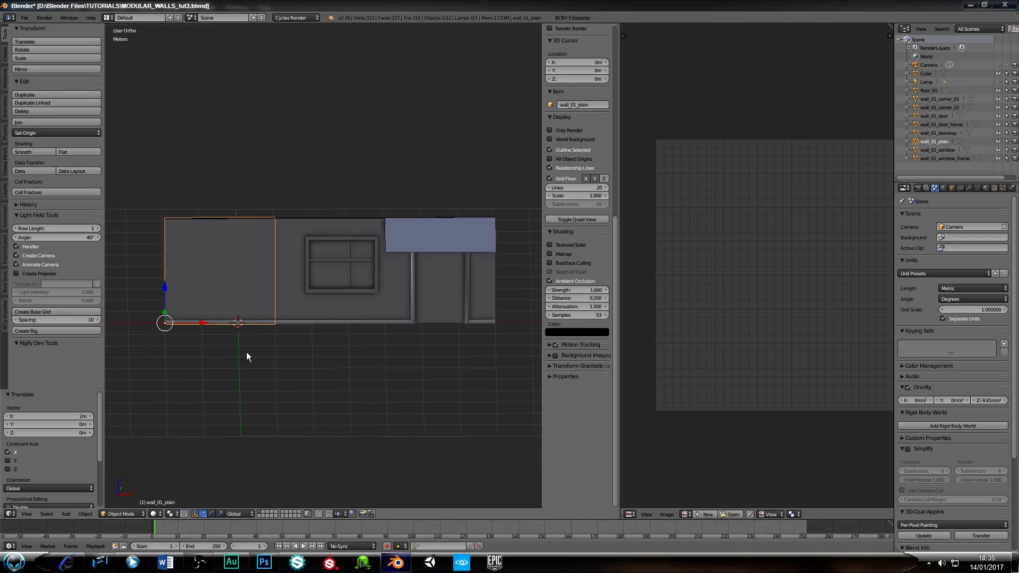
# Step: Rename the floor_01 plane above the doorway wall to celing_01
pyautogui.rightClick(453, 238)
pyautogui.moveTo(474, 341); pyautogui.dragTo(429, 287, button='middle')
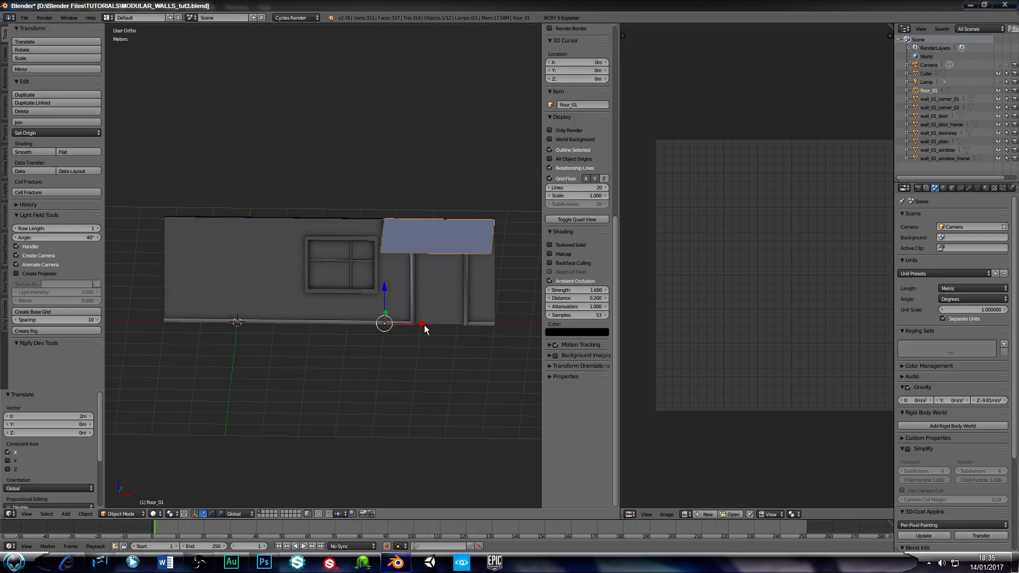
pyautogui.doubleClick(932, 91)
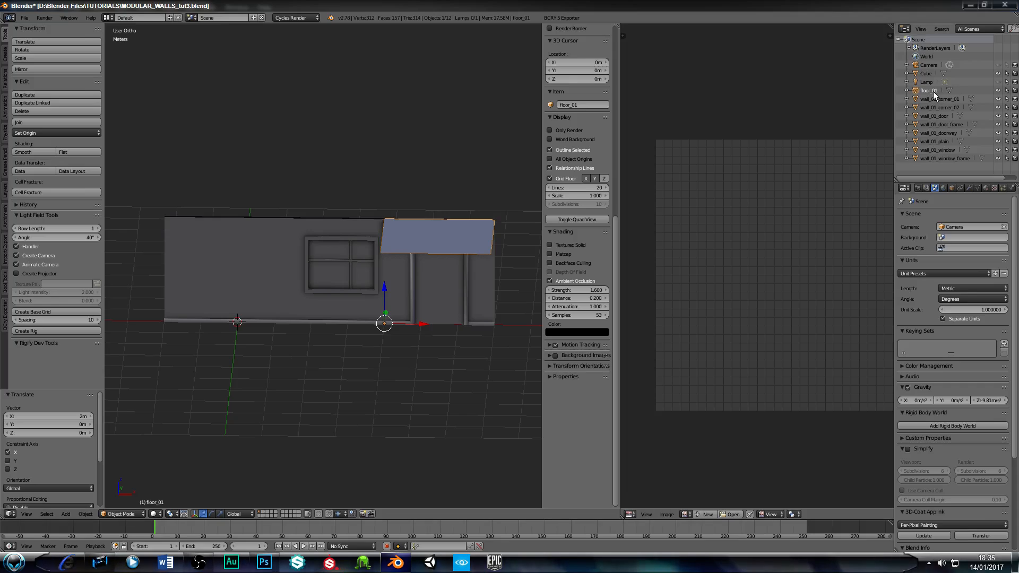
pyautogui.write('ceiling')
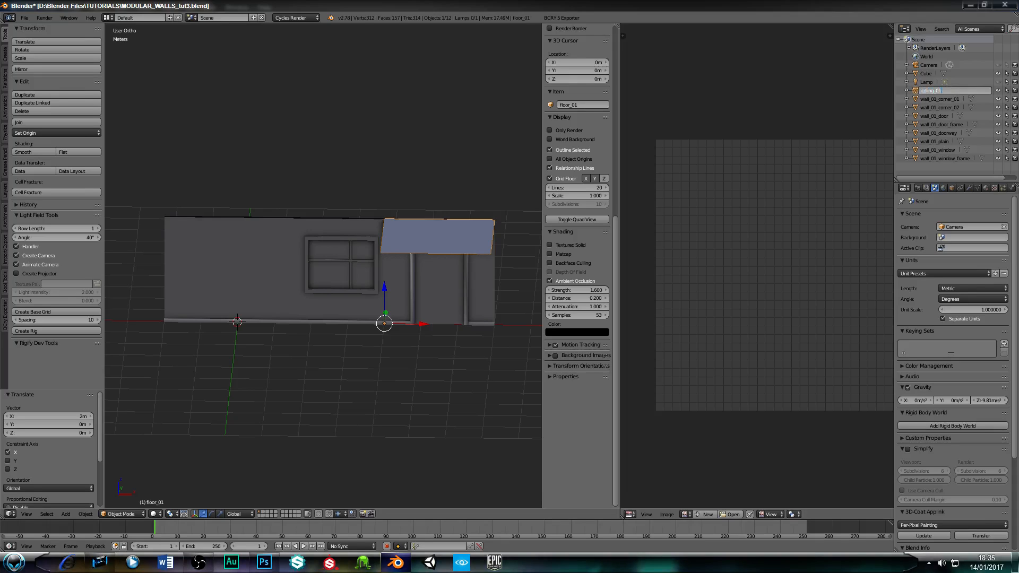
pyautogui.press('Return')
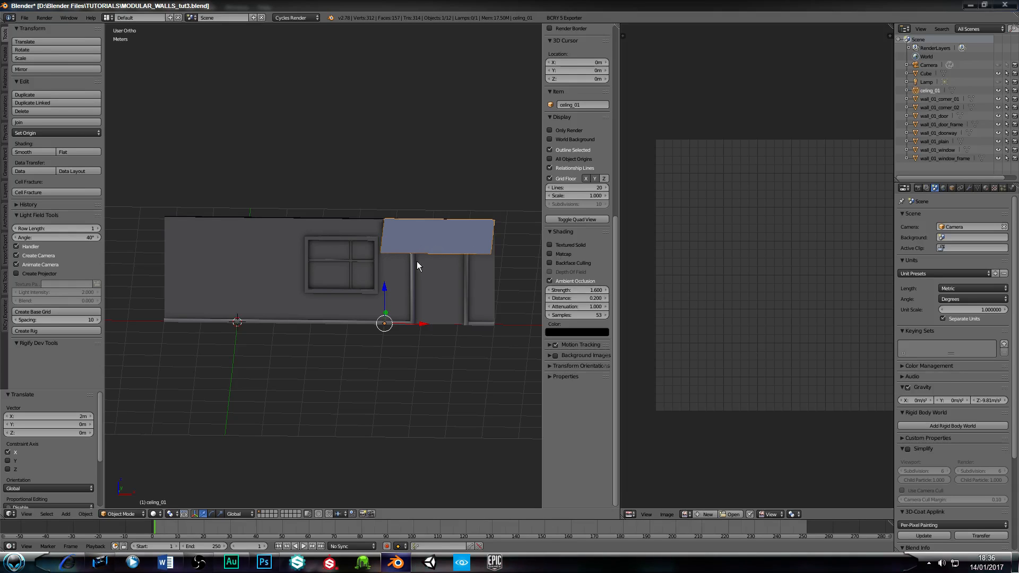
# Step: Duplicate the celing_01 plane and move the copy -3 m along X
pyautogui.press('Tab')
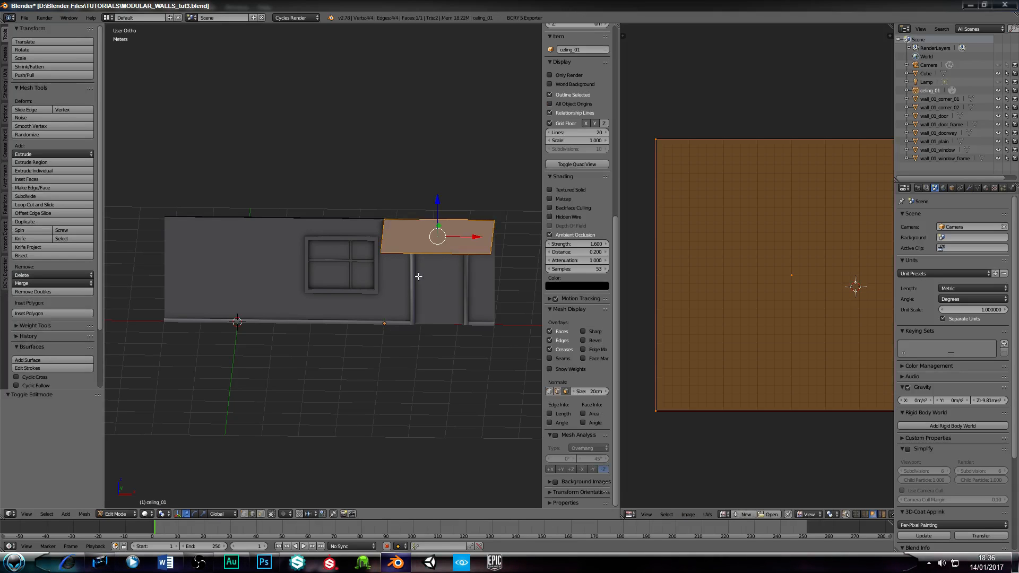
pyautogui.press('KP_1')
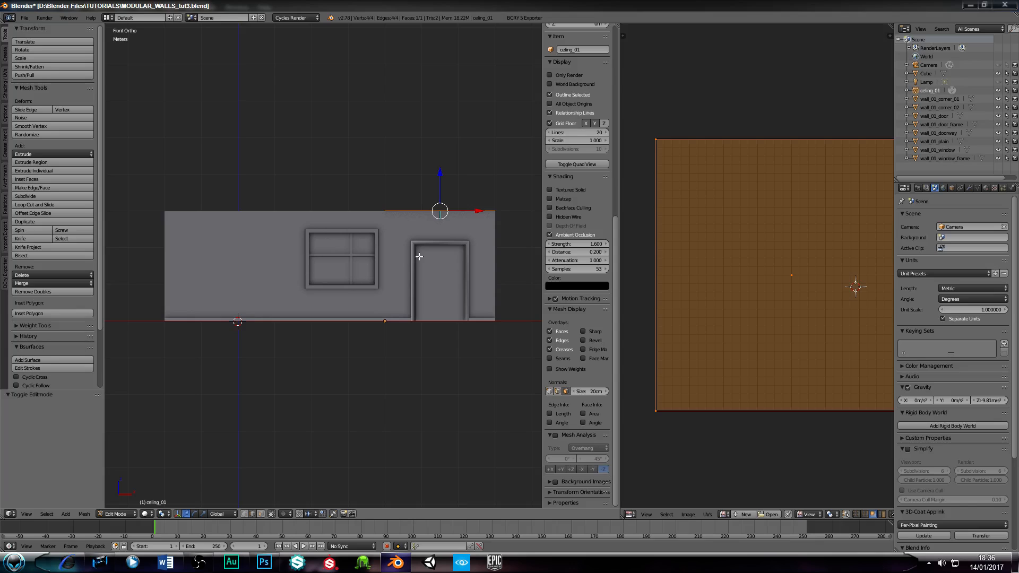
pyautogui.press('Tab')
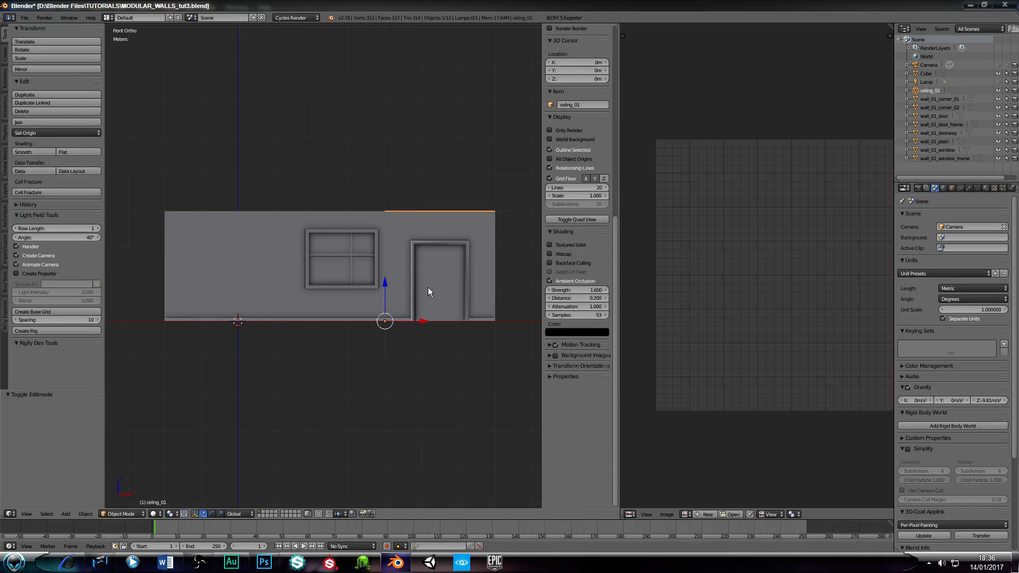
pyautogui.hotkey('shift', 'd')
pyautogui.rightClick(417, 323)
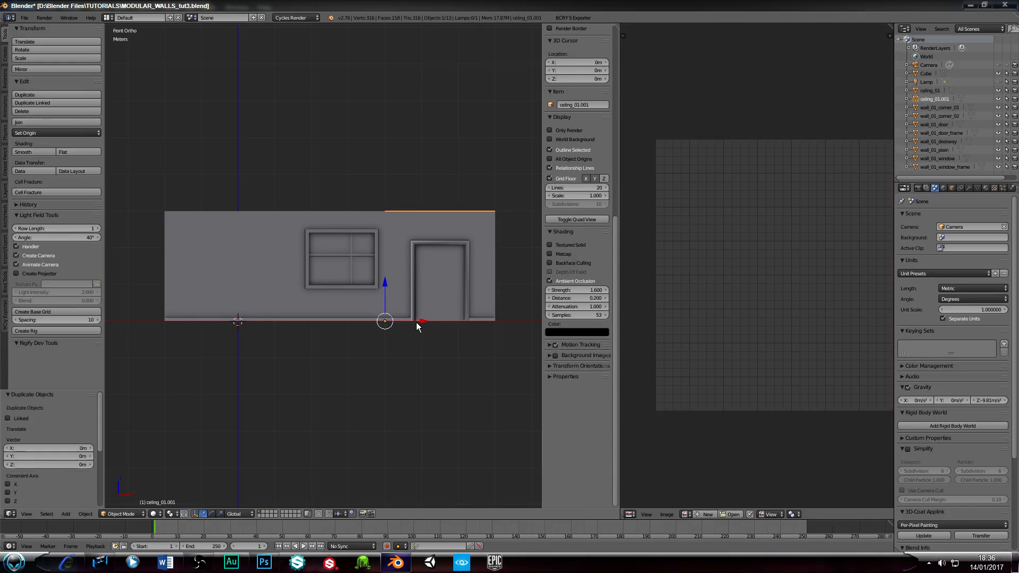
pyautogui.press('g')
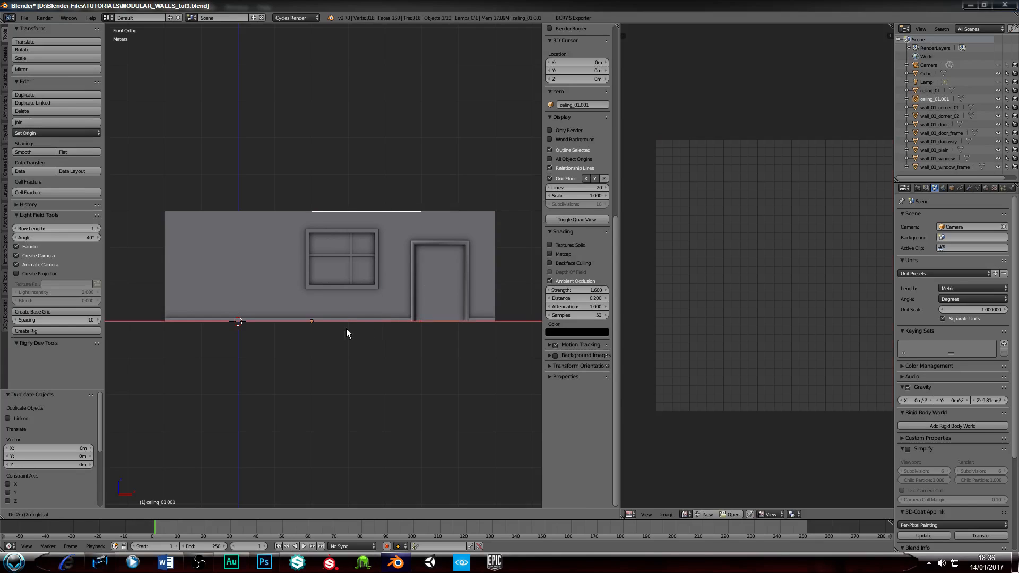
pyautogui.click(317, 333)
pyautogui.moveTo(350, 220); pyautogui.dragTo(352, 248, button='middle')
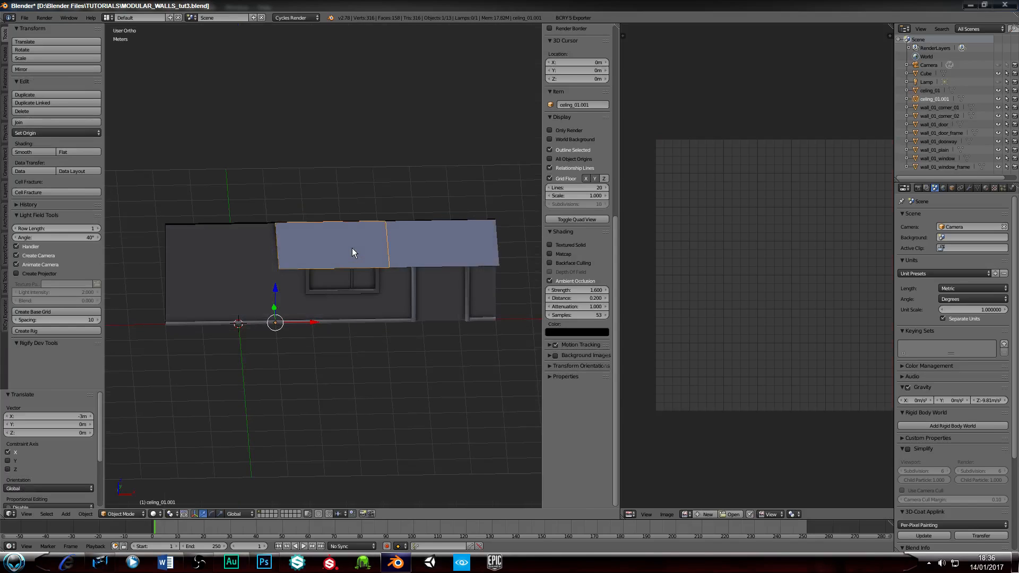
# Step: Lower the copied plane's face 3 m along Z to ground level and recalculate its normals with the Inside option
pyautogui.press('Tab')
pyautogui.press('KP_1')
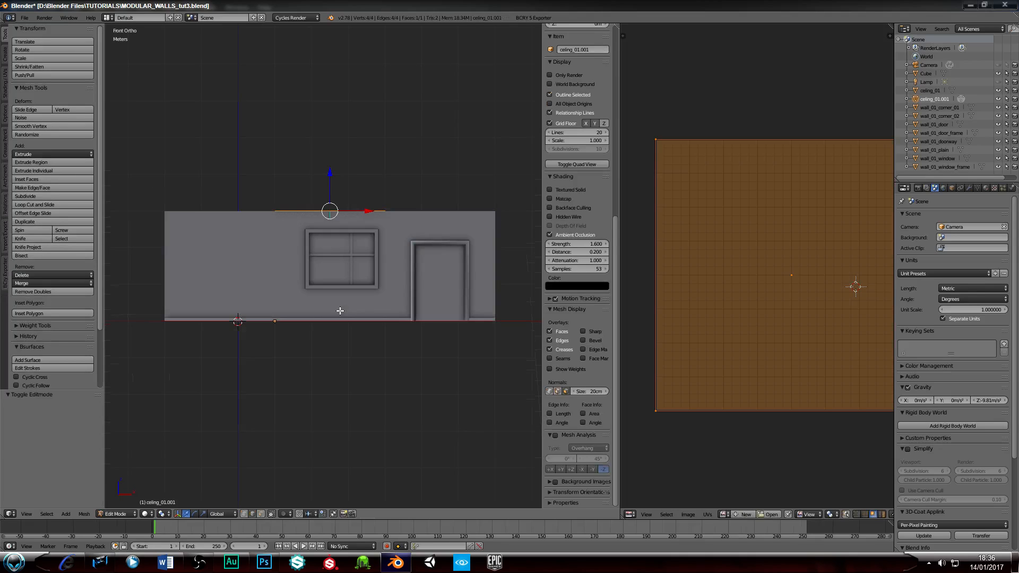
pyautogui.moveTo(330, 172); pyautogui.dragTo(313, 361)
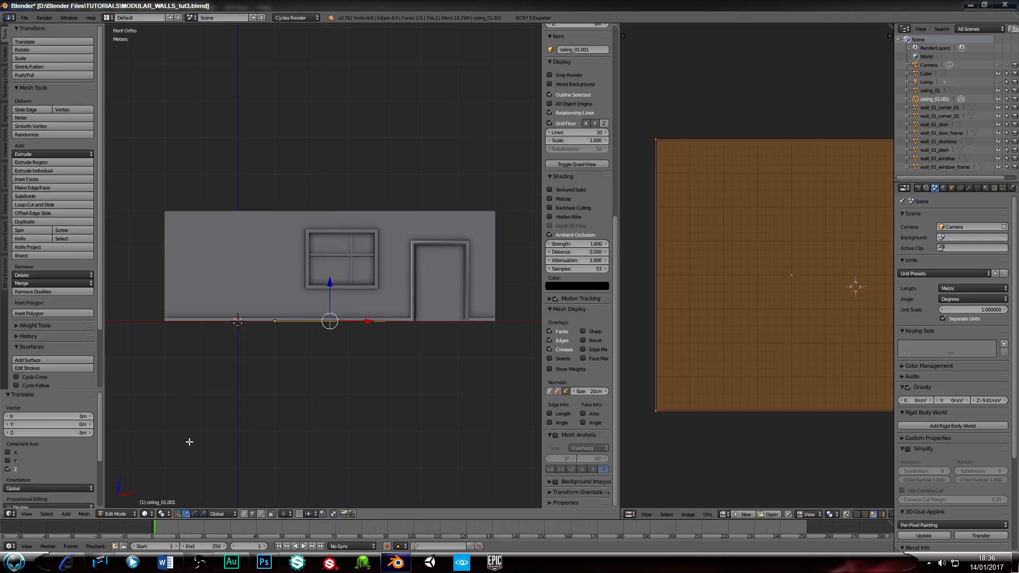
pyautogui.hotkey('ctrl', 'n')
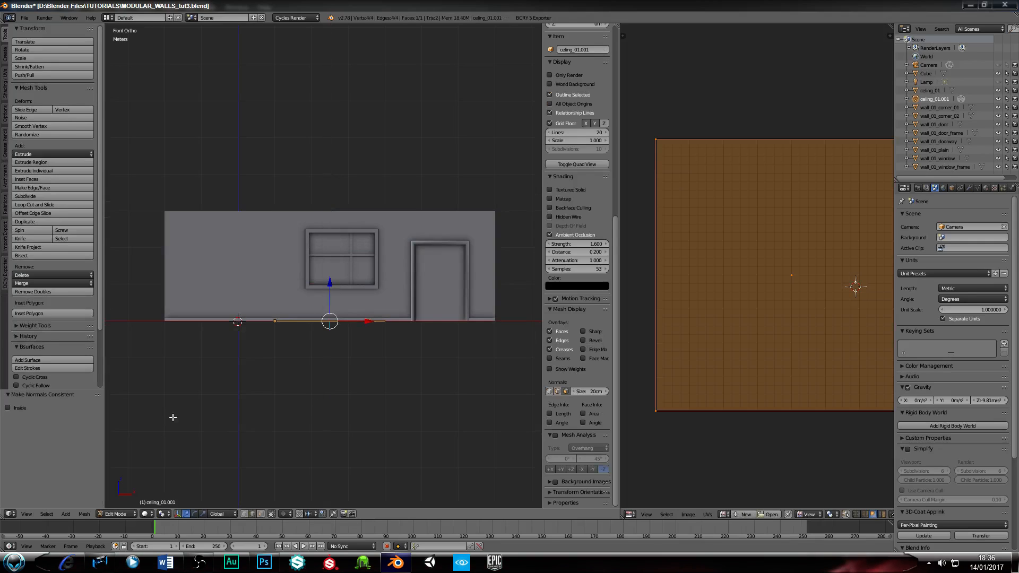
pyautogui.click(8, 408)
pyautogui.press('Tab')
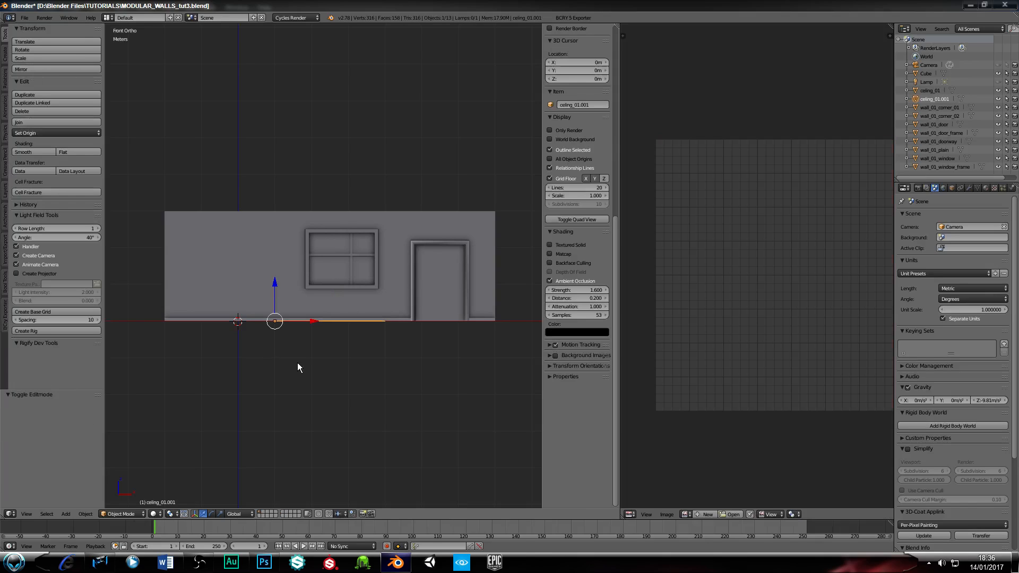
# Step: Rename the lowered plane copy to floor_01
pyautogui.doubleClick(938, 100)
pyautogui.write('floor_')
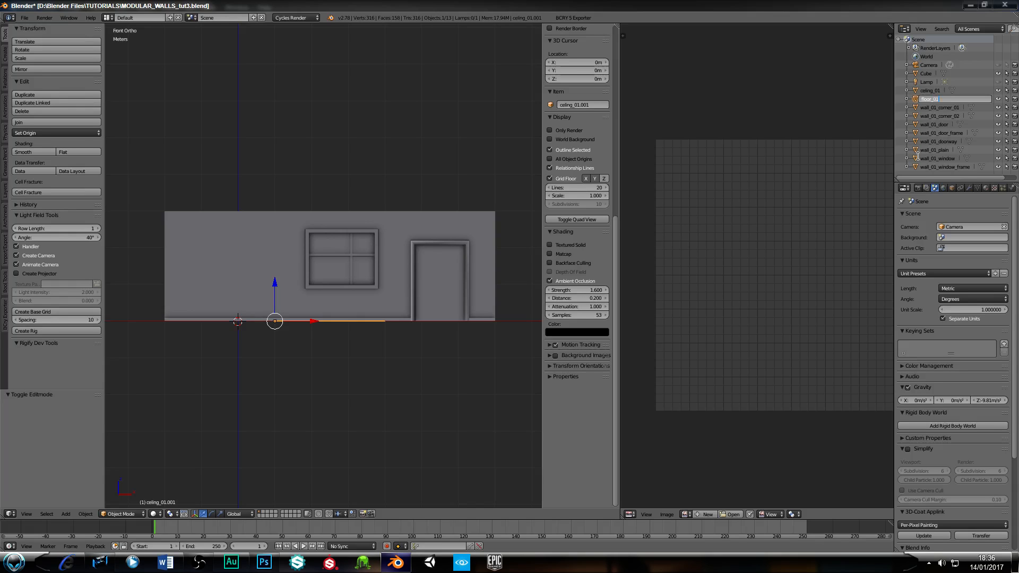
pyautogui.press('Return')
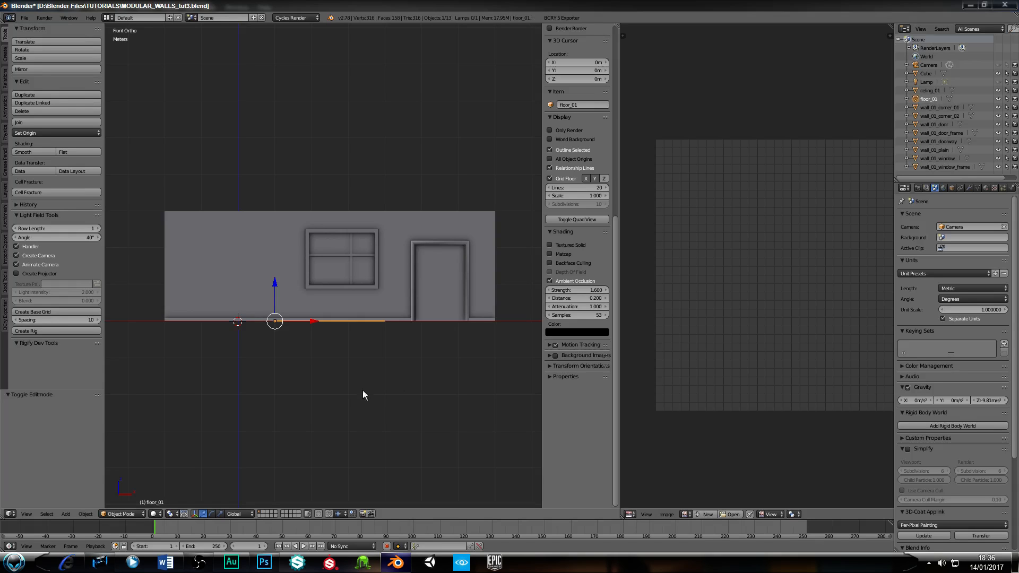
# Step: Move wall_01_corner_01 3 m along X so it meets the free end of the plain wall
pyautogui.moveTo(252, 282); pyautogui.dragTo(283, 327, button='middle')
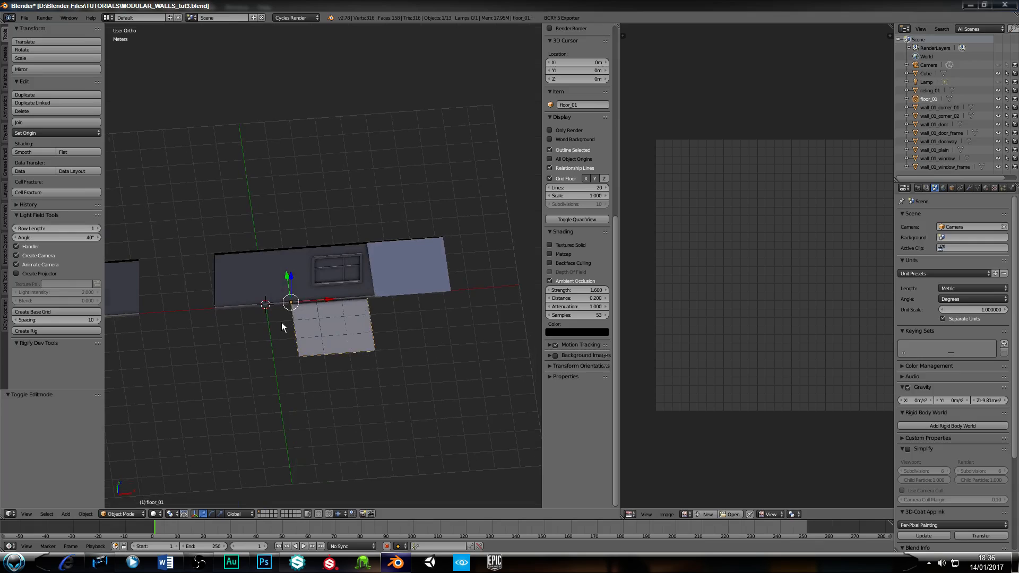
pyautogui.keyDown('shift'); pyautogui.moveTo(211, 372); pyautogui.dragTo(391, 357, button='middle'); pyautogui.keyUp('shift')
pyautogui.rightClick(299, 298)
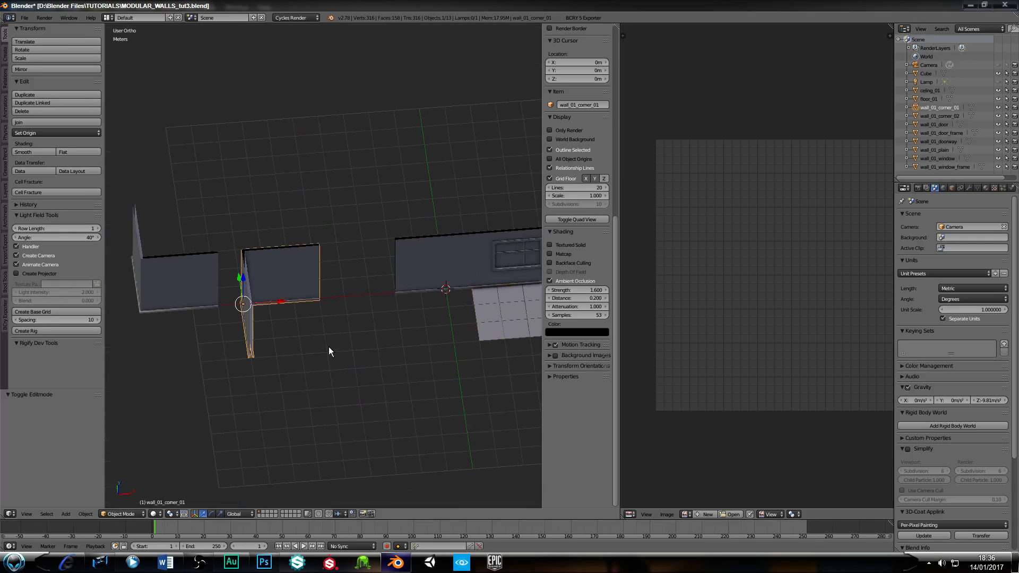
pyautogui.moveTo(283, 305); pyautogui.dragTo(371, 299)
# Step: Duplicate wall_01_plain and move the copy -3 m along X and -6 m along Y
pyautogui.rightClick(448, 289)
pyautogui.moveTo(392, 381); pyautogui.dragTo(336, 334, button='middle')
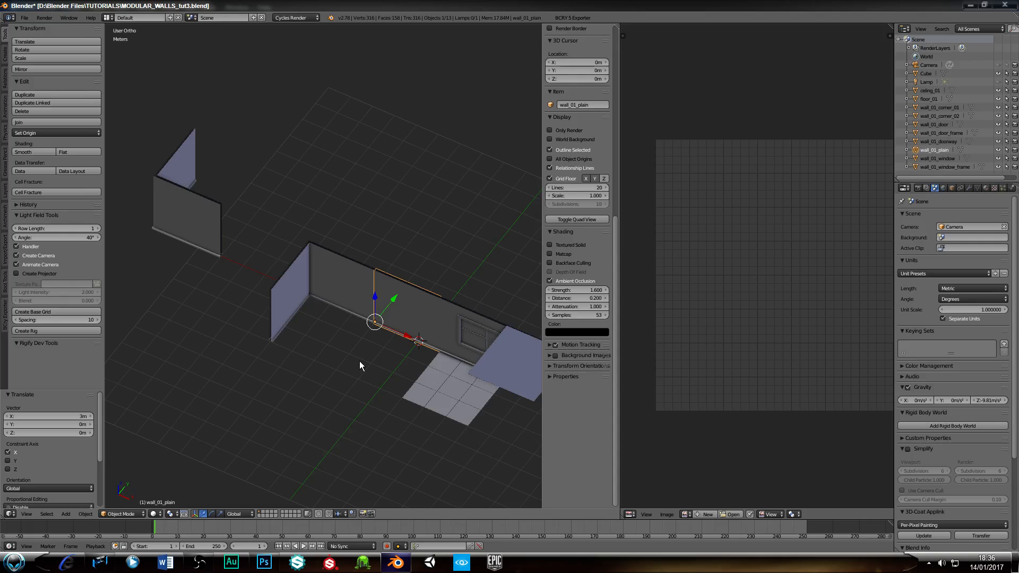
pyautogui.hotkey('shift', 'd')
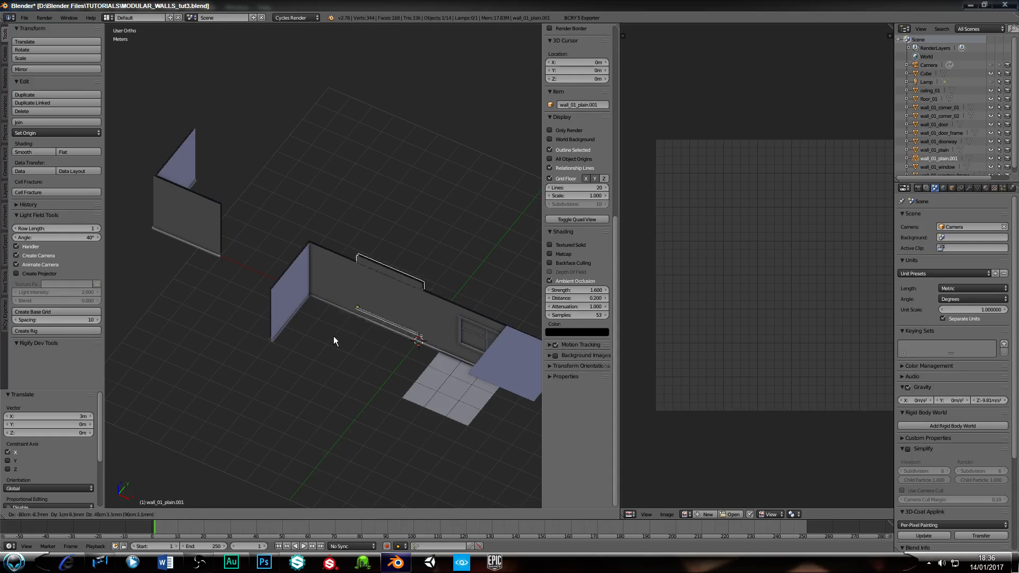
pyautogui.rightClick(332, 337)
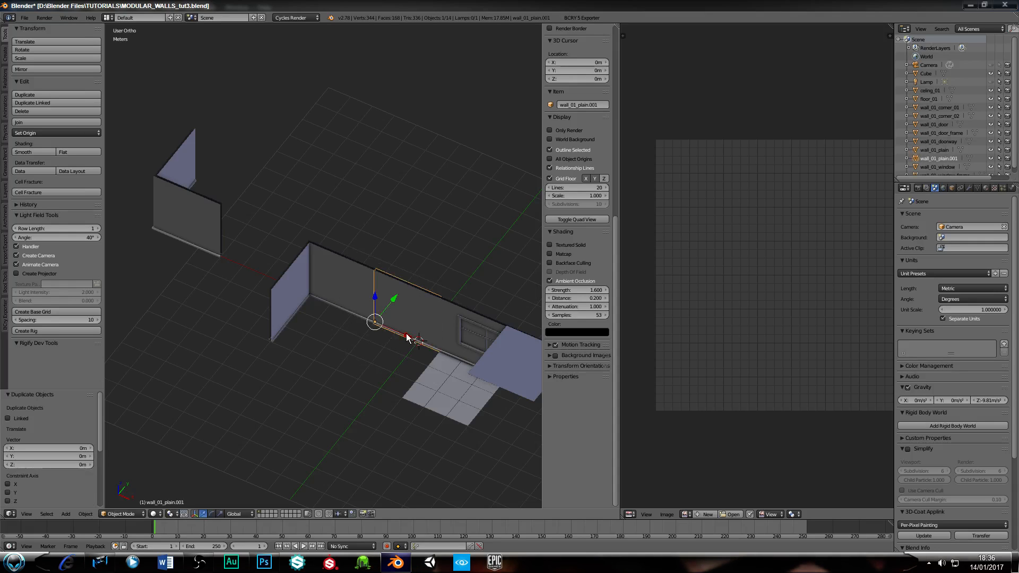
pyautogui.press('g')
pyautogui.press('x')
pyautogui.click(325, 323)
pyautogui.press('g')
pyautogui.press('y')
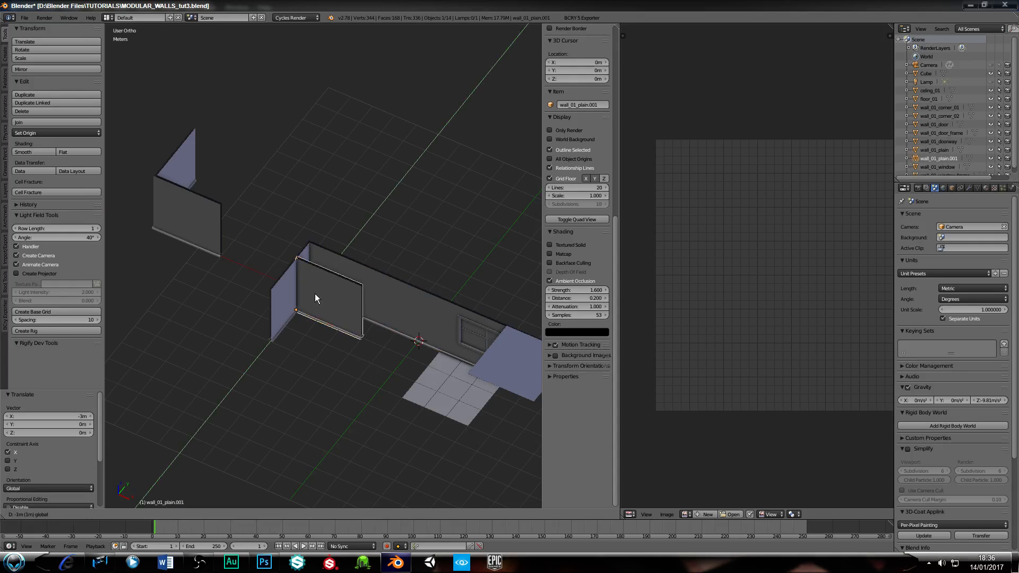
pyautogui.click(270, 387)
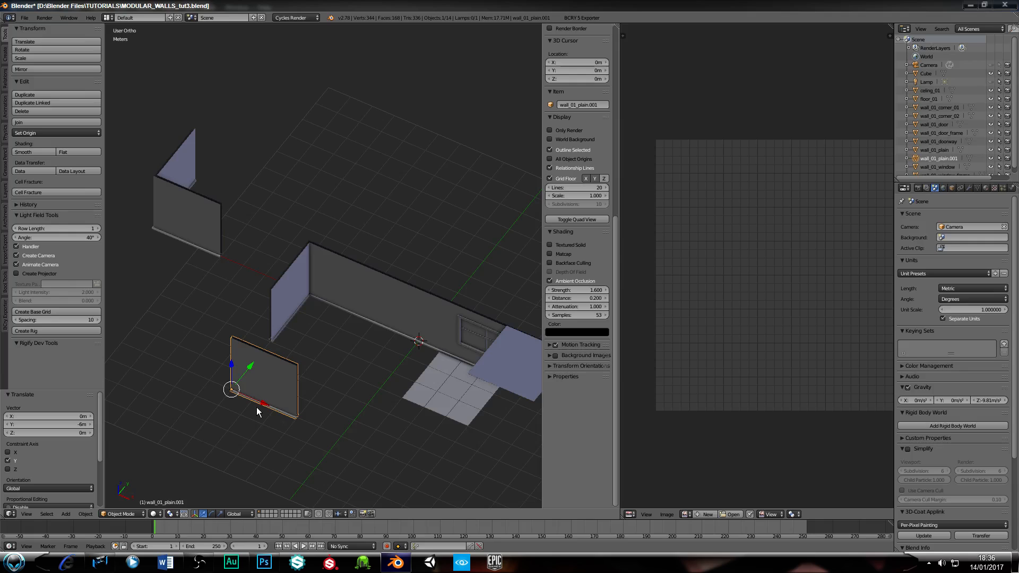
# Step: Rotate the plain wall copy 90° about Z so it continues the side leg of wall_01_corner_01
pyautogui.press('r')
pyautogui.press('z')
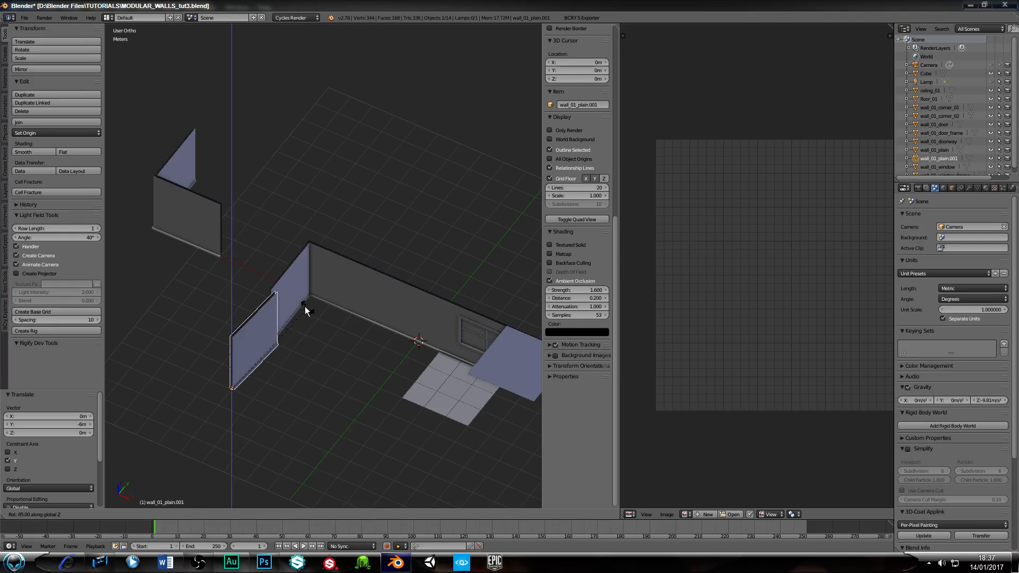
pyautogui.click(291, 304)
# Step: Move wall_01_corner_02 along X and -9 m along Y to meet the free end of the side wall
pyautogui.rightClick(210, 246)
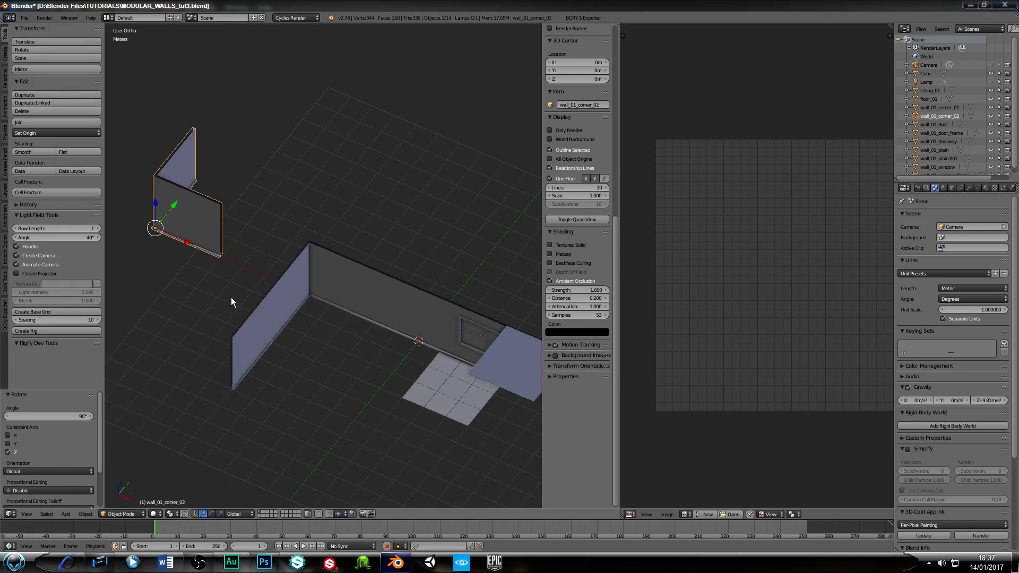
pyautogui.moveTo(188, 244); pyautogui.dragTo(340, 308)
pyautogui.moveTo(328, 273); pyautogui.dragTo(247, 443)
# Step: Duplicate the side wall wall_01_plain.001 and move the copy 3 m along X into the room
pyautogui.rightClick(250, 368)
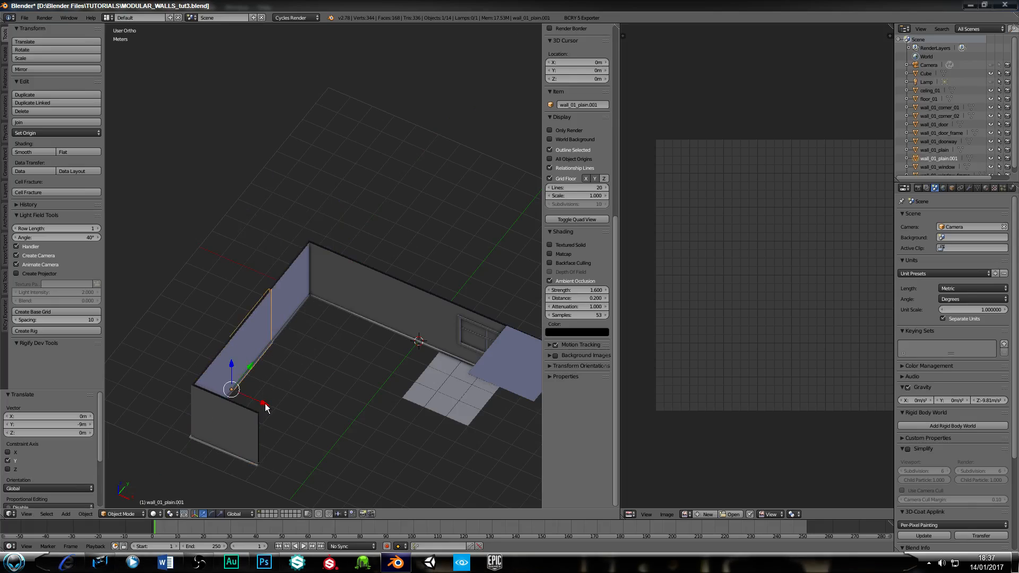
pyautogui.hotkey('shift', 'd')
pyautogui.rightClick(269, 402)
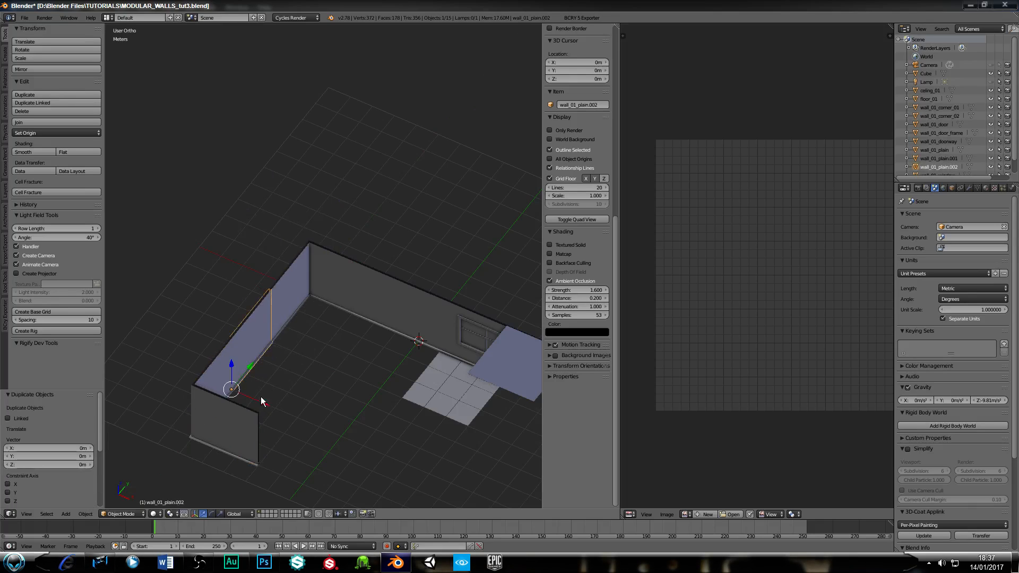
pyautogui.press('g')
pyautogui.press('x')
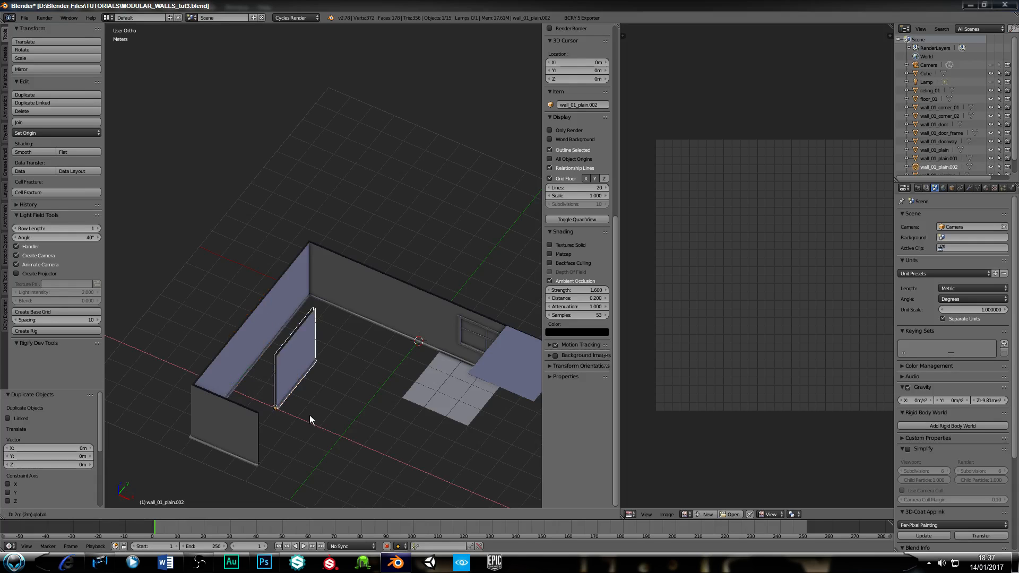
pyautogui.click(332, 426)
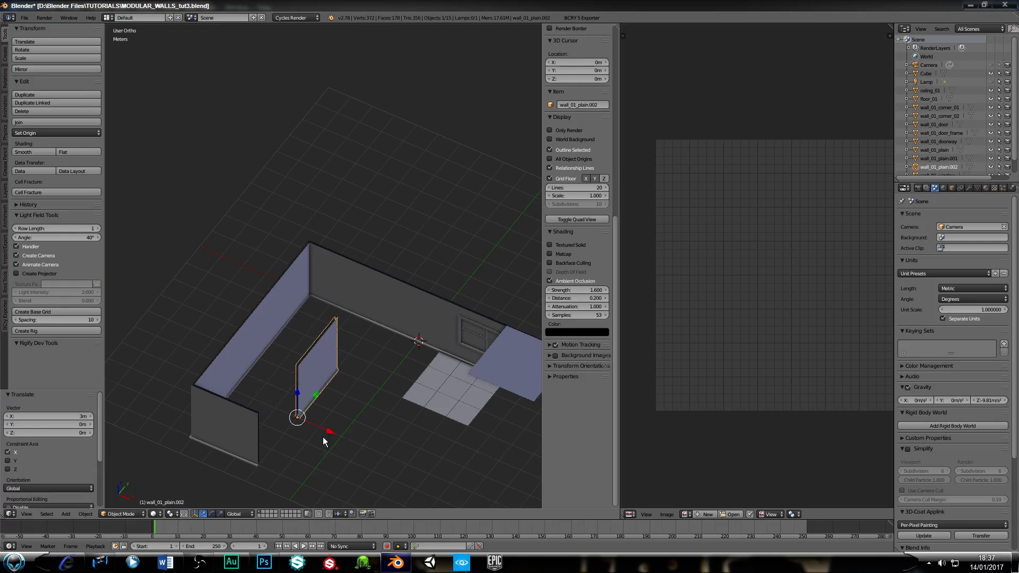
# Step: Rotate the inner wall copy 180° about Z and move it 3 m along Y
pyautogui.press('r')
pyautogui.press('z')
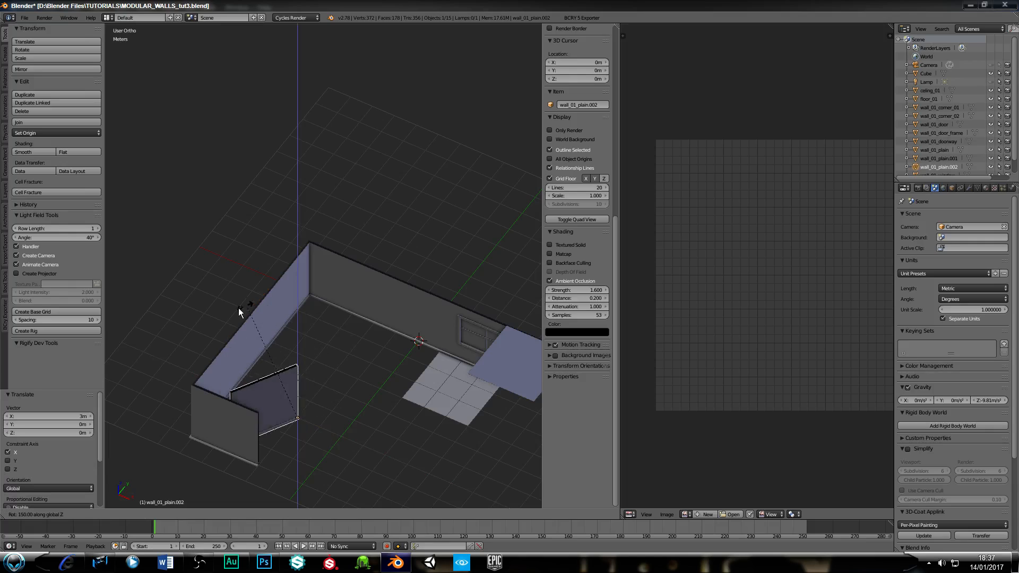
pyautogui.click(171, 327)
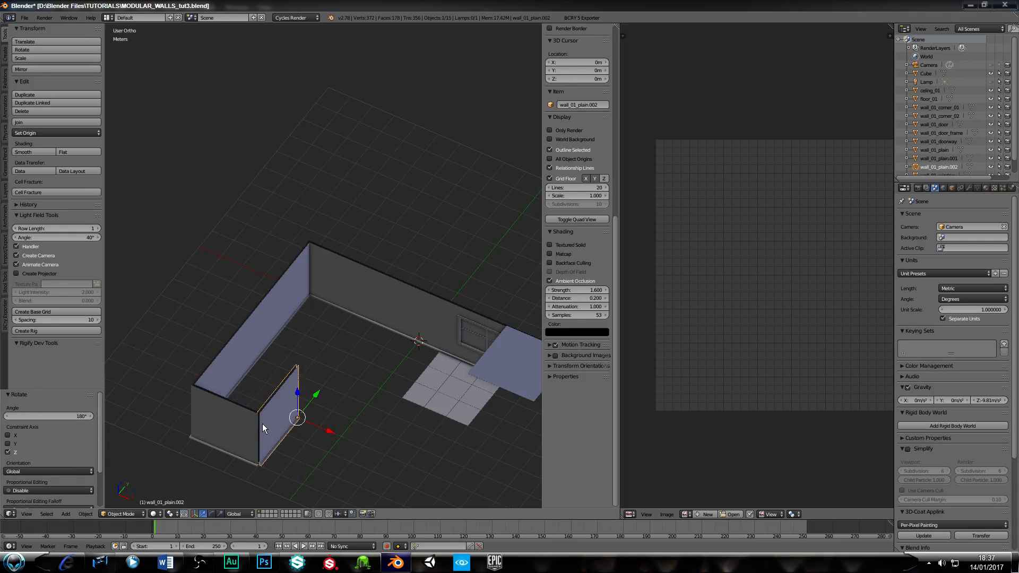
pyautogui.moveTo(317, 393); pyautogui.dragTo(356, 355)
pyautogui.moveTo(314, 350); pyautogui.dragTo(331, 330, button='middle')
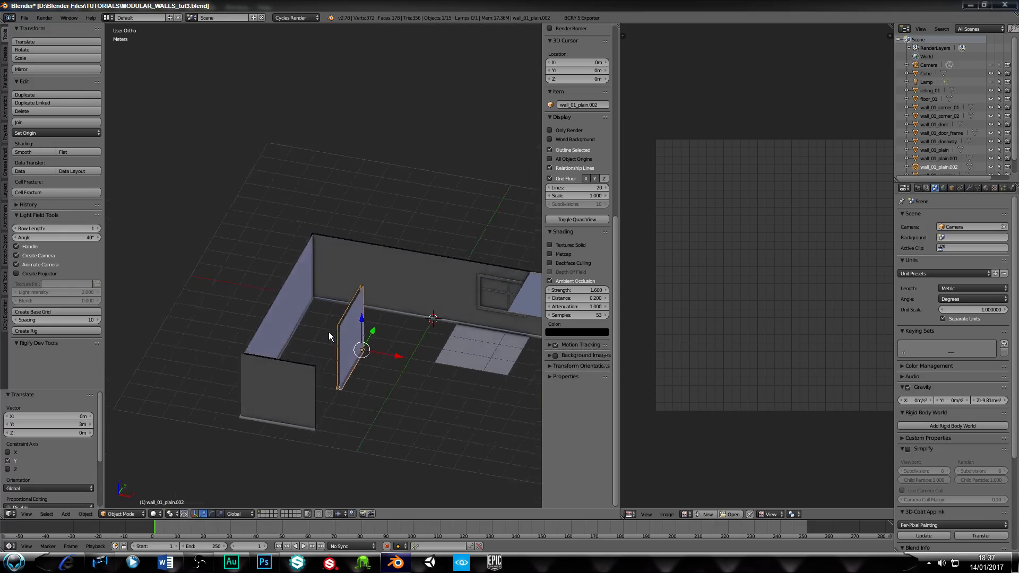
# Step: Duplicate wall_01_corner_01 and move the copy 6 m along X and -3 m along Y
pyautogui.rightClick(344, 275)
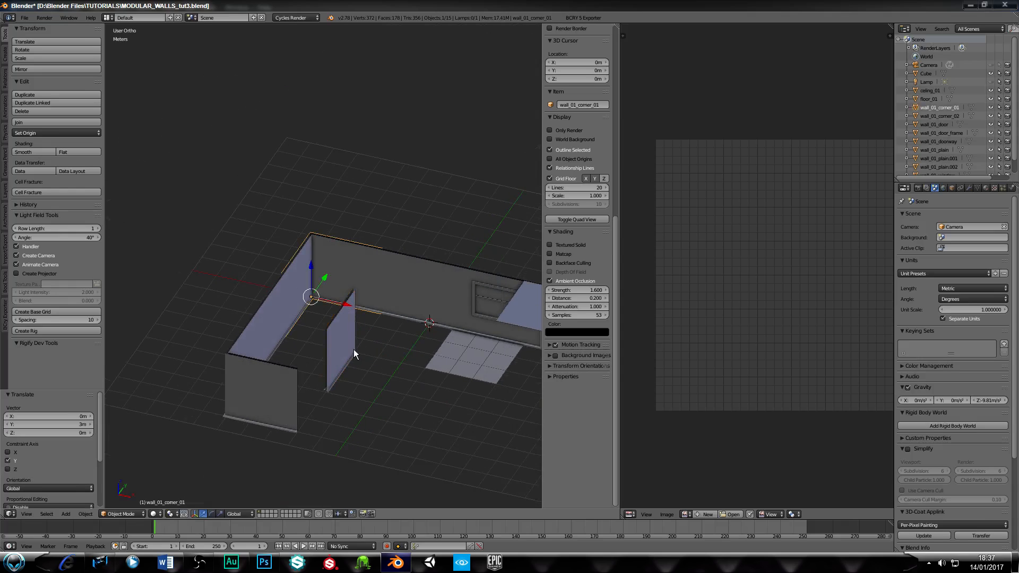
pyautogui.press('KP_7')
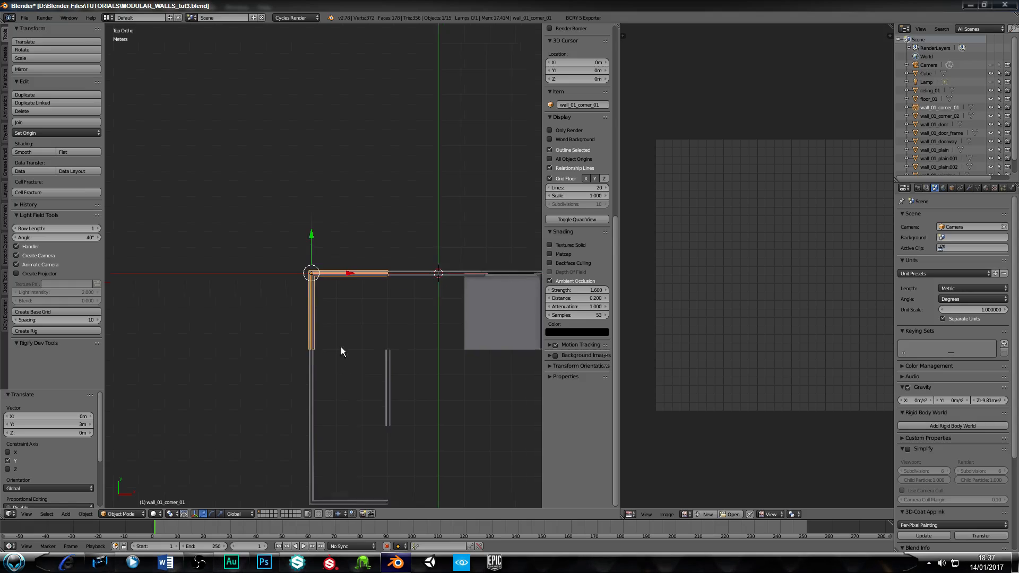
pyautogui.keyDown('shift'); pyautogui.moveTo(347, 366); pyautogui.dragTo(288, 273, button='middle'); pyautogui.keyUp('shift')
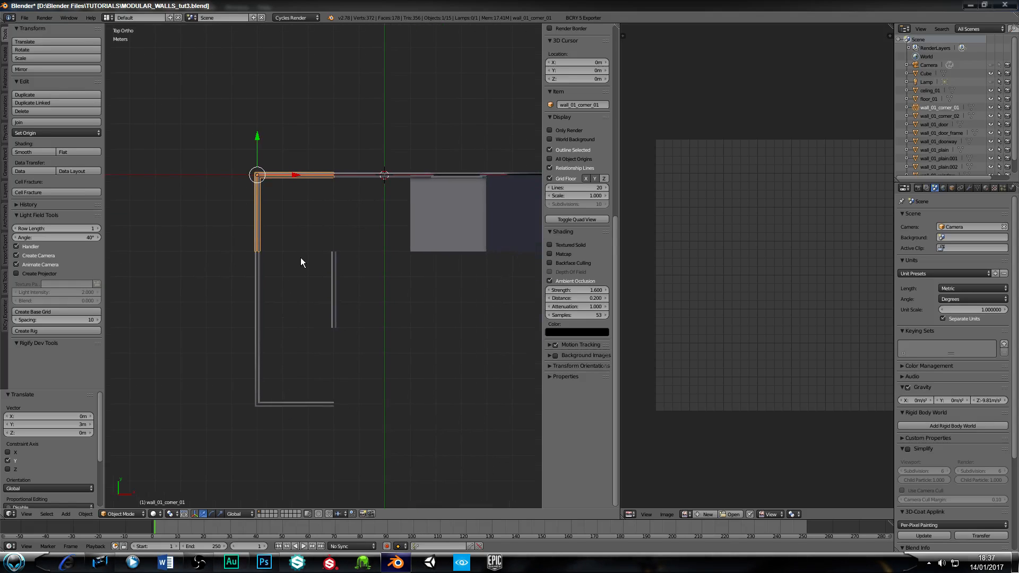
pyautogui.hotkey('shift', 'd')
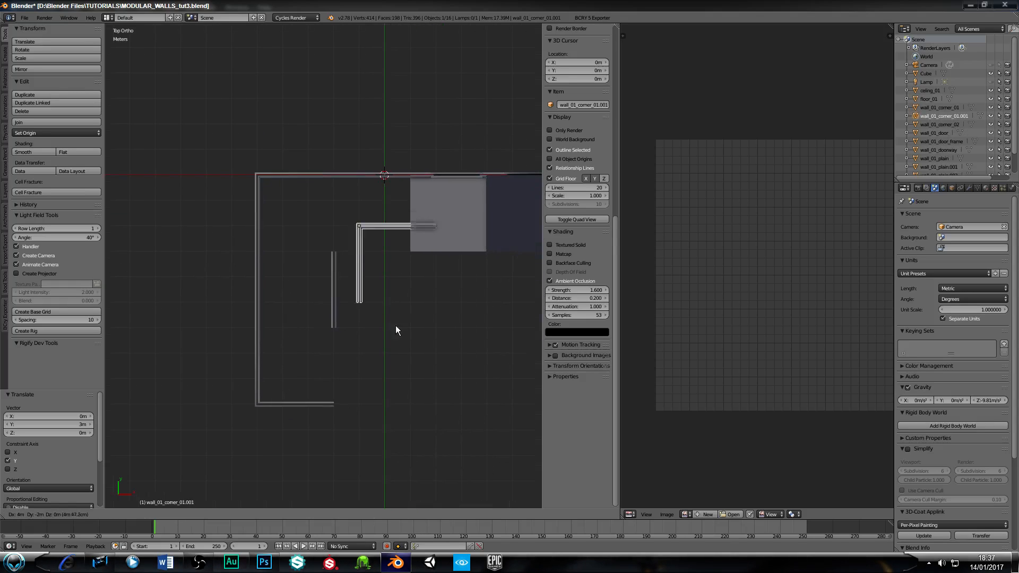
pyautogui.click(457, 332)
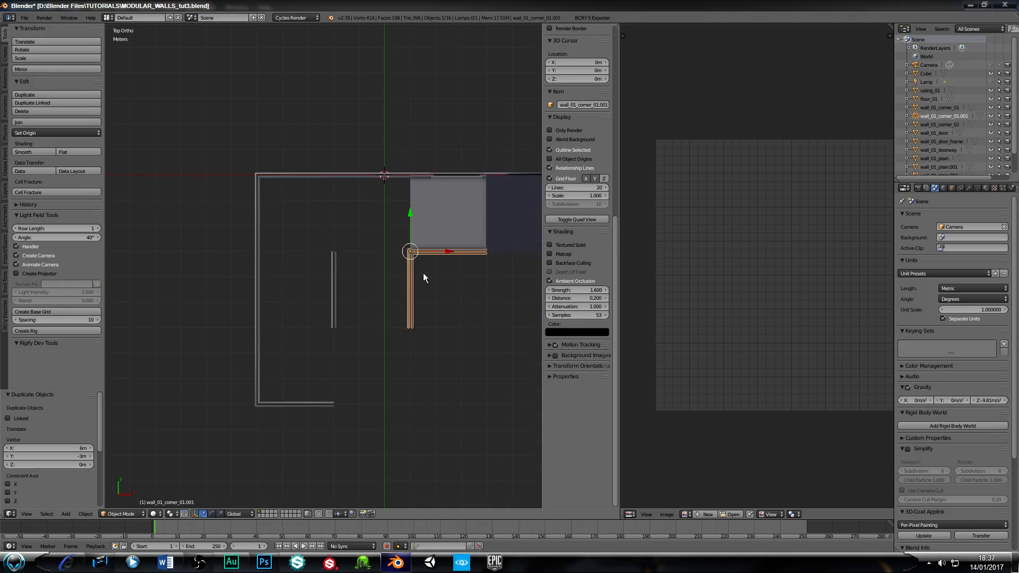
# Step: Move the corner copy -6 m along Y to line up with the end wall of wall_01_corner_02
pyautogui.press('r')
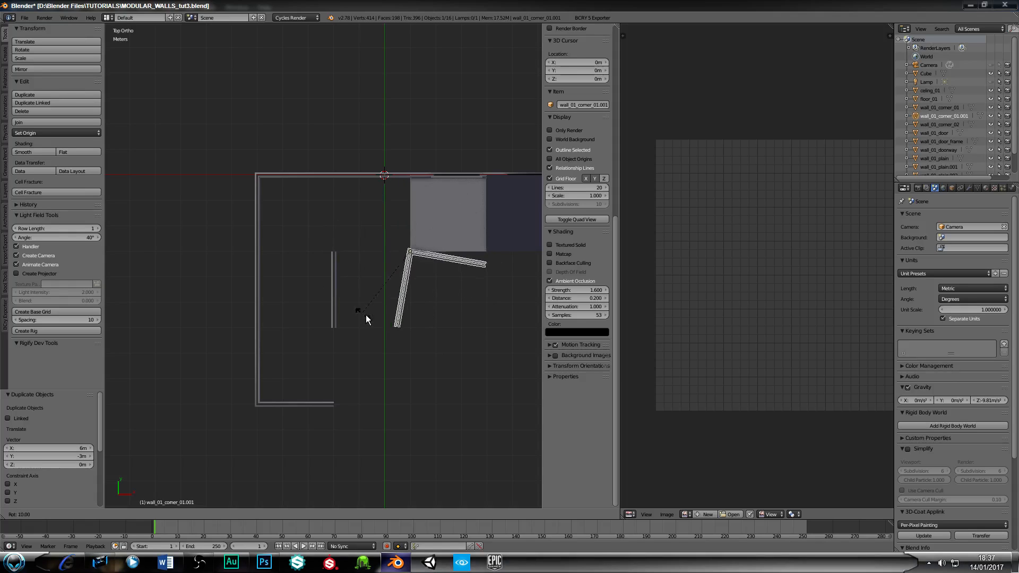
pyautogui.rightClick(406, 333)
pyautogui.moveTo(410, 215); pyautogui.dragTo(422, 374)
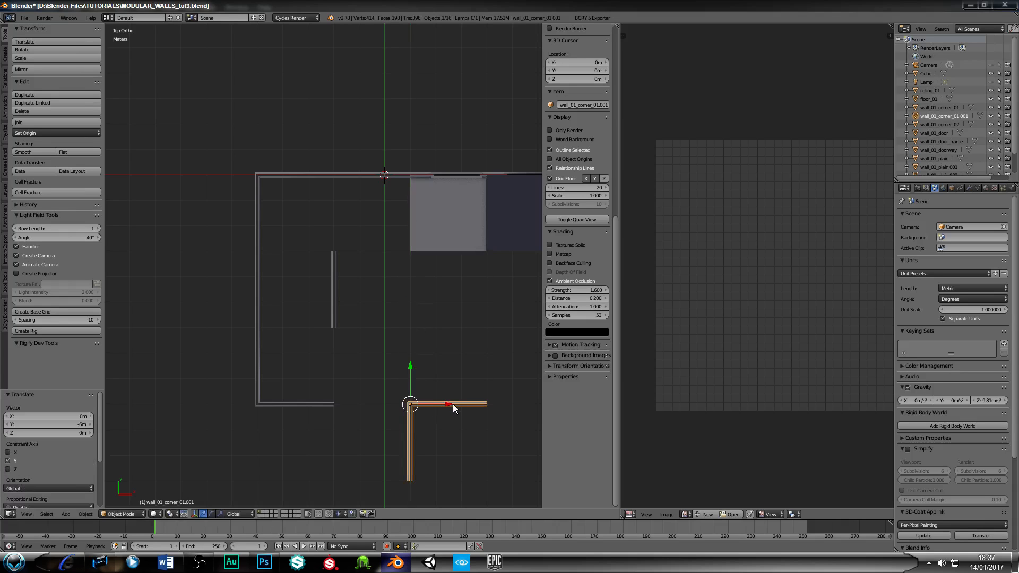
# Step: Rotate the corner copy 90° about Z so one leg meets the free end of wall_01_corner_02
pyautogui.scroll(2, 380, 283)
pyautogui.scroll(-3, 377, 311)
pyautogui.moveTo(367, 380)
pyautogui.mouseDown(button='middle')
pyautogui.moveTo(357, 346)
pyautogui.moveTo(359, 374)
pyautogui.mouseUp(button='middle')
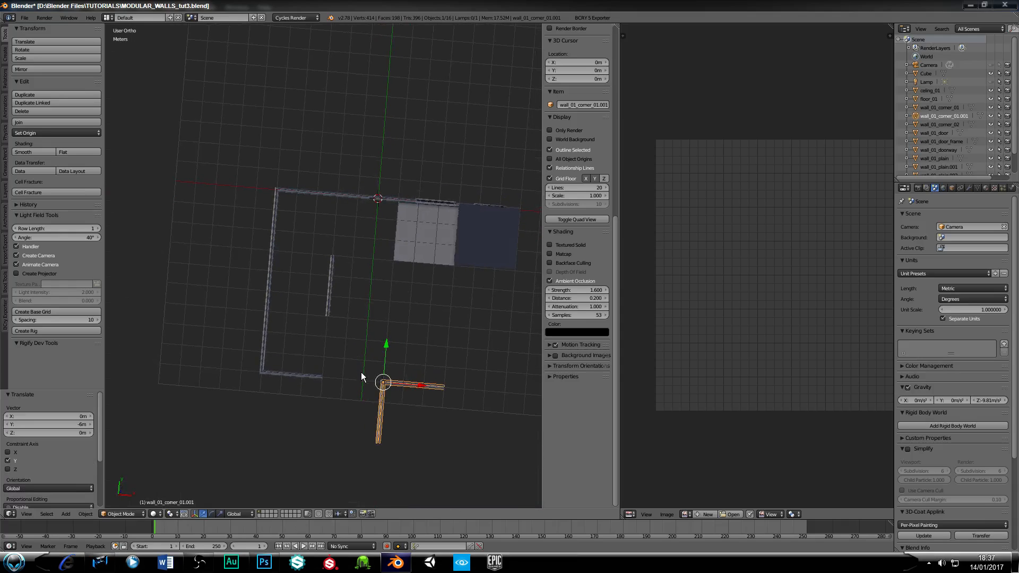
pyautogui.press('KP_7')
pyautogui.keyDown('shift'); pyautogui.moveTo(339, 402); pyautogui.dragTo(268, 269, button='middle'); pyautogui.keyUp('shift')
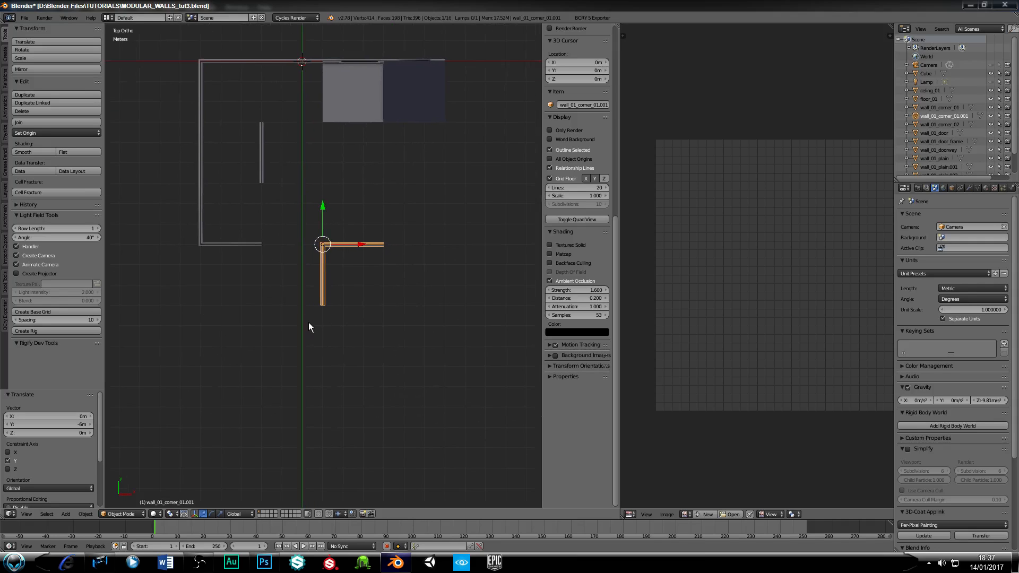
pyautogui.press('r')
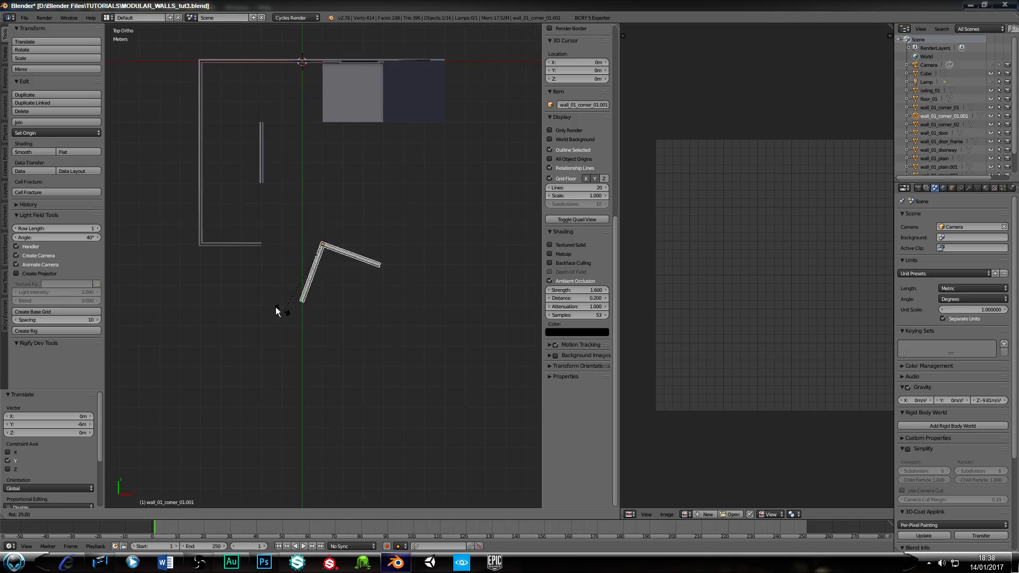
pyautogui.keyDown('ctrl'); pyautogui.click(215, 224); pyautogui.keyUp('ctrl')
# Step: Delete the freestanding inner wall wall_01_plain.002 from the middle of the room
pyautogui.moveTo(303, 346); pyautogui.dragTo(227, 212, button='middle')
pyautogui.rightClick(431, 289)
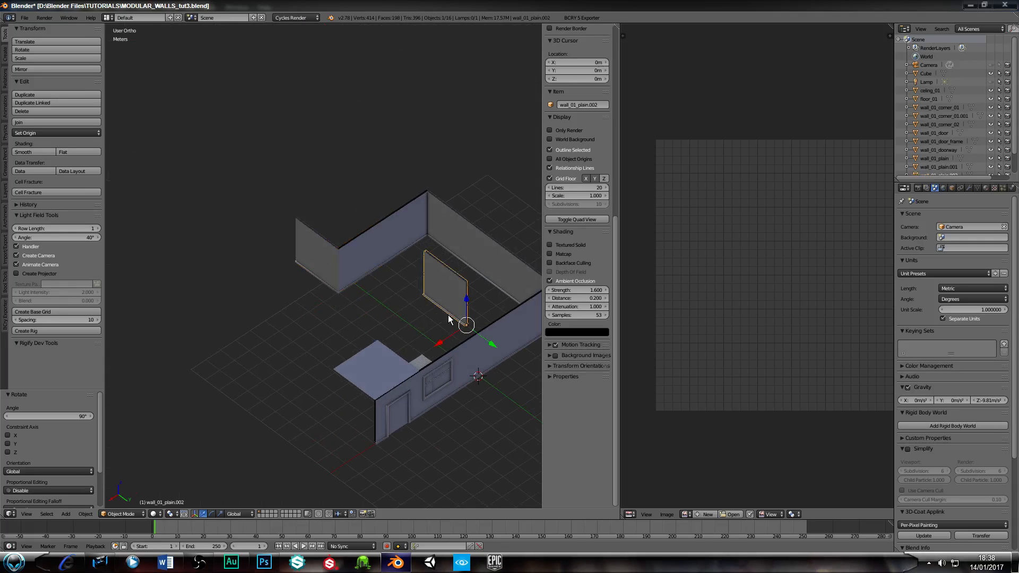
pyautogui.moveTo(390, 273); pyautogui.dragTo(439, 250, button='middle')
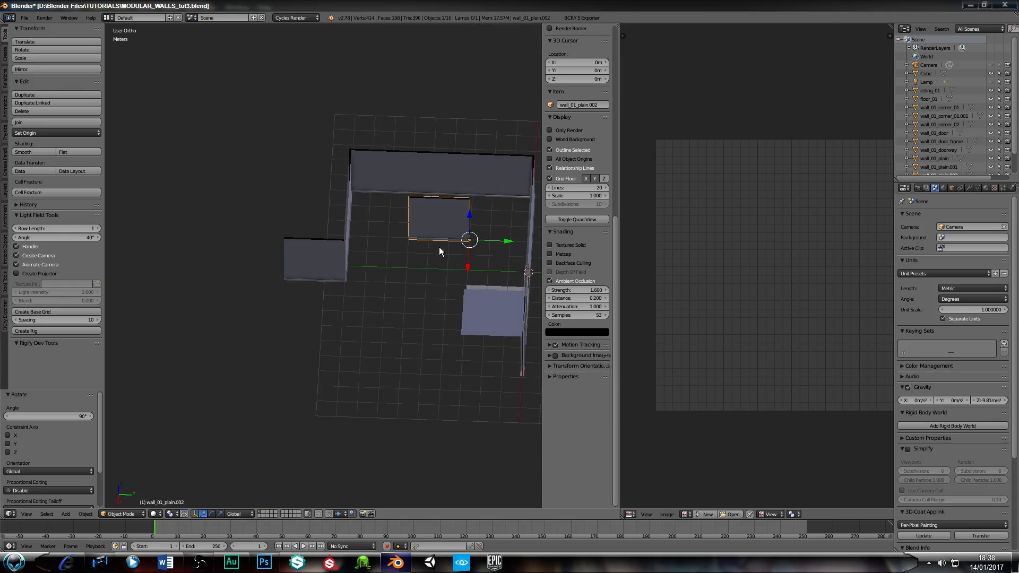
pyautogui.press('x')
pyautogui.click(412, 244)
# Step: Duplicate wall_01_corner_01.001 and move the copy -1 m along X and 6 m along Y into the room
pyautogui.scroll(-4, 403, 239)
pyautogui.moveTo(400, 237); pyautogui.dragTo(467, 261, button='middle')
pyautogui.scroll(8, 417, 251)
pyautogui.keyDown('shift'); pyautogui.moveTo(356, 248); pyautogui.dragTo(316, 367, button='middle'); pyautogui.keyUp('shift')
pyautogui.scroll(-2, 322, 334)
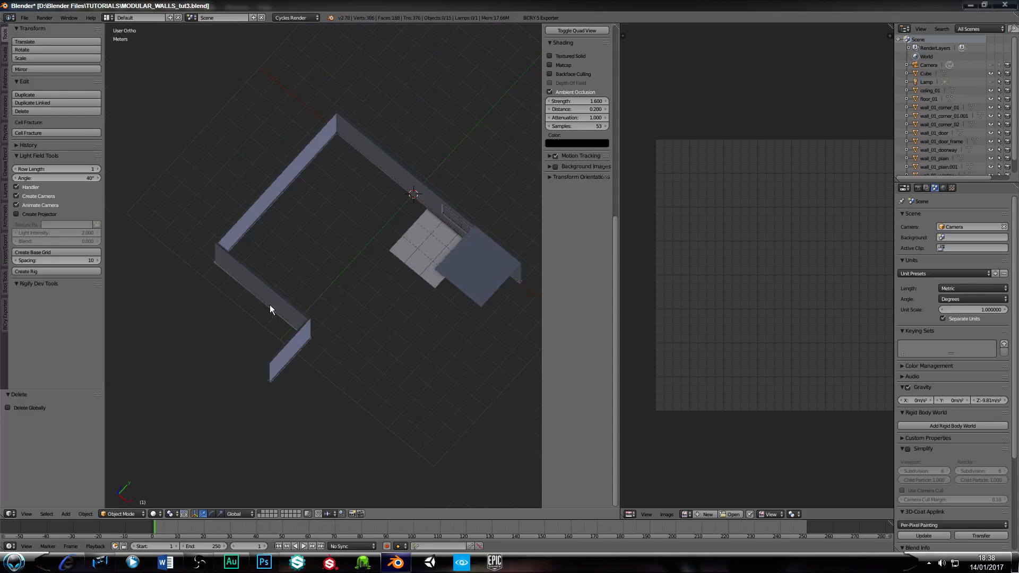
pyautogui.rightClick(300, 342)
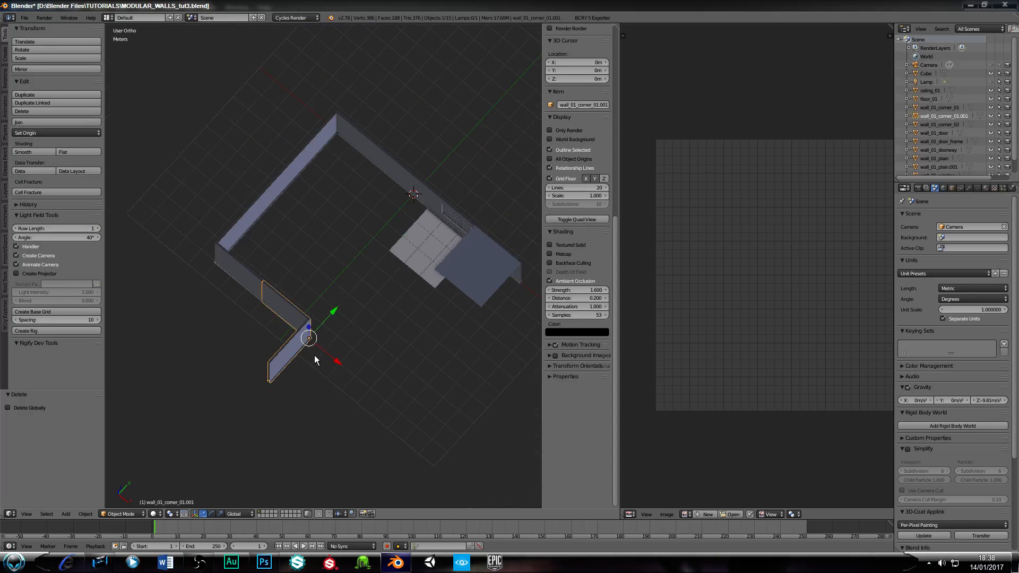
pyautogui.press('KP_7')
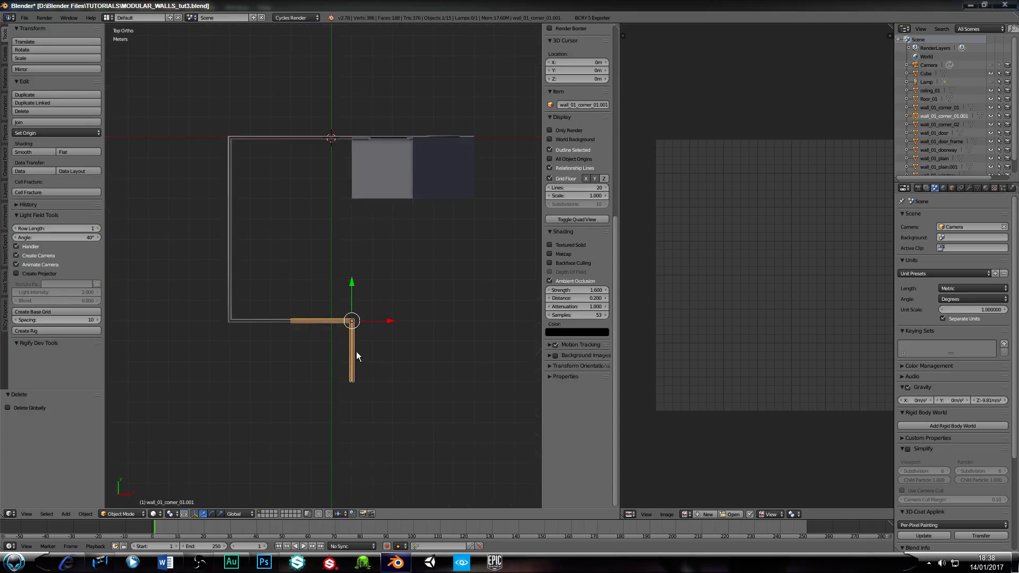
pyautogui.rightClick(390, 189)
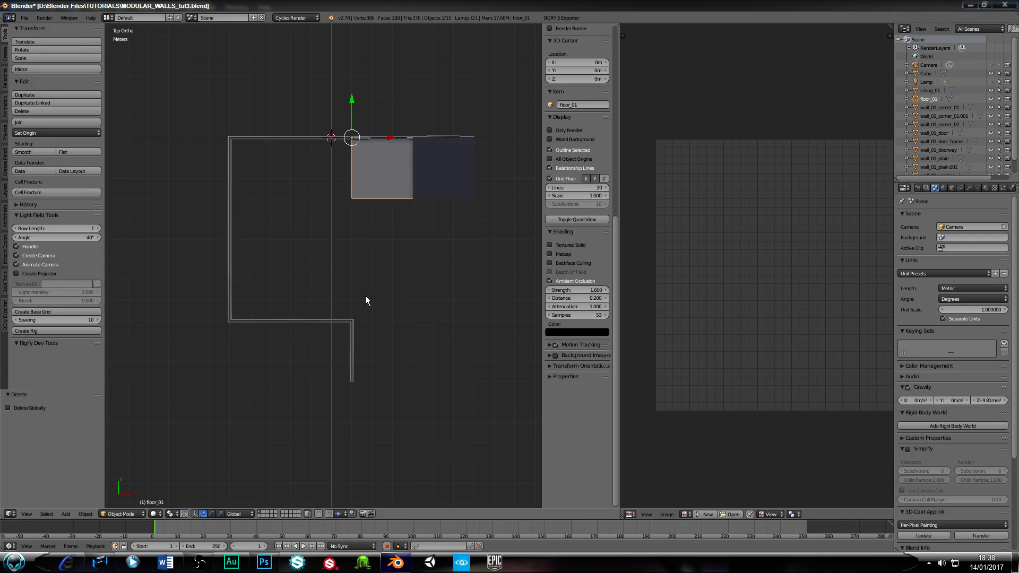
pyautogui.rightClick(352, 340)
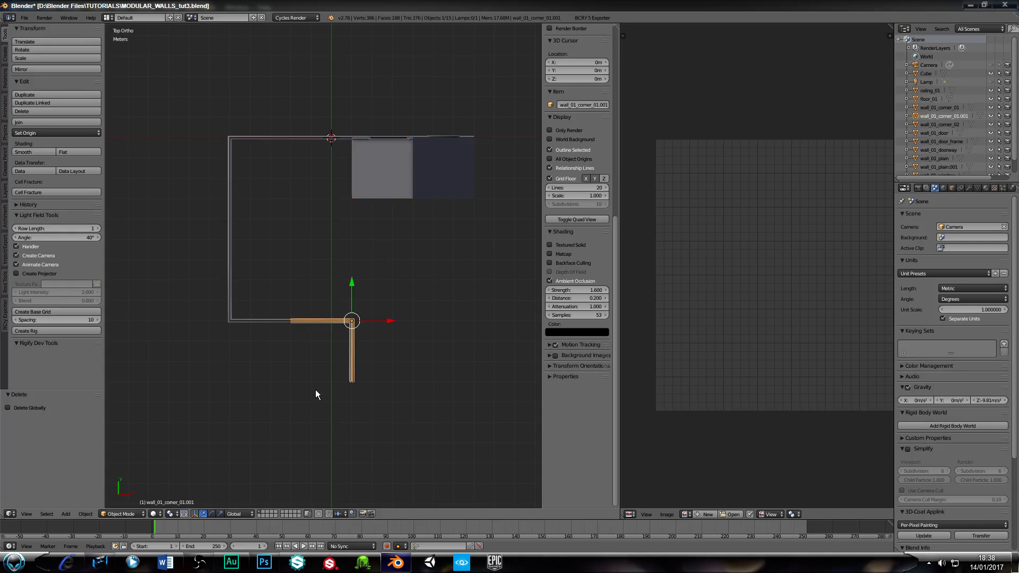
pyautogui.hotkey('shift', 'd')
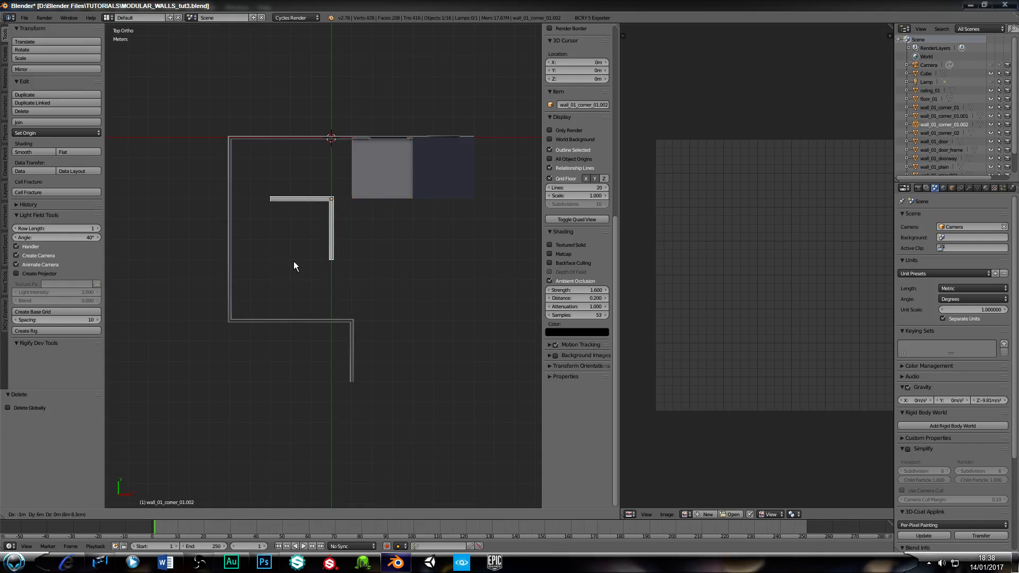
pyautogui.click(294, 261)
# Step: Rotate the inner corner copy 270° about Z and move it -3 m along X
pyautogui.press('r')
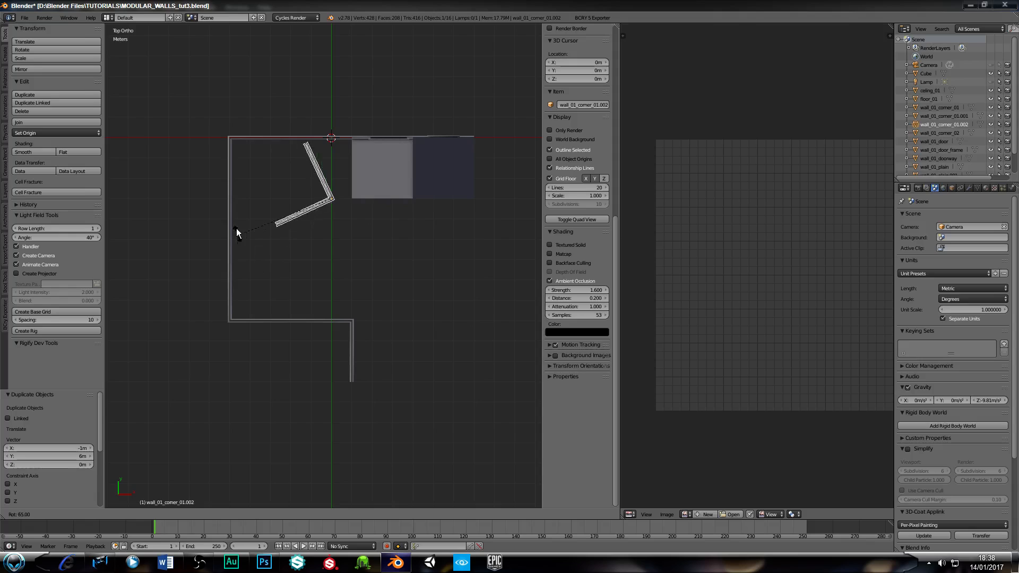
pyautogui.click(452, 210)
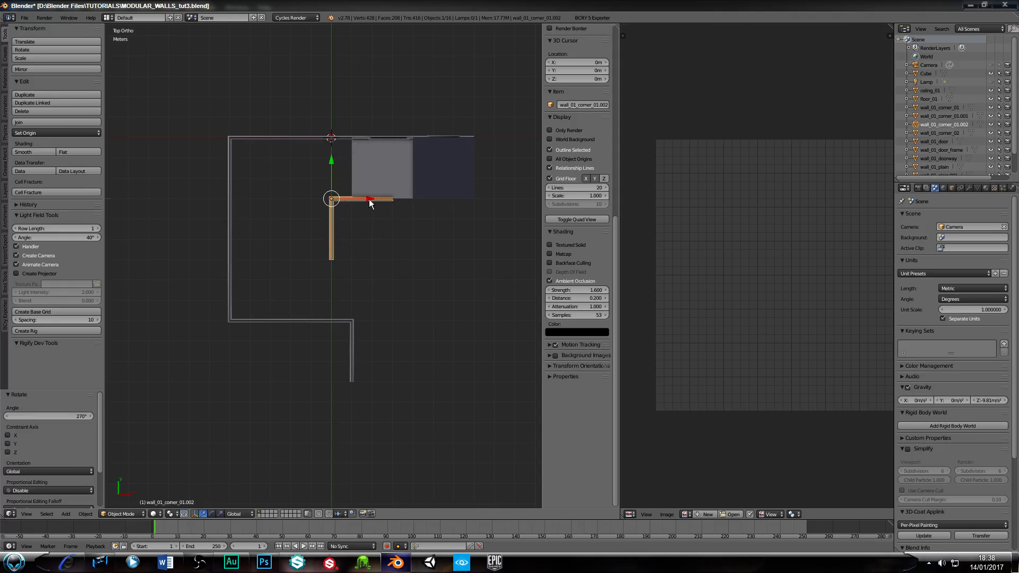
pyautogui.press('g')
pyautogui.press('x')
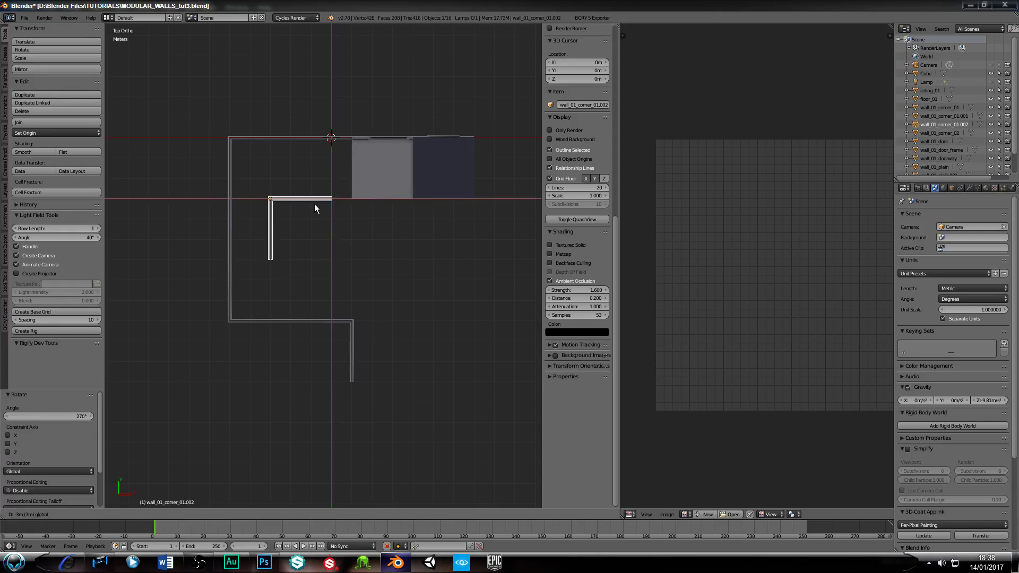
pyautogui.click(315, 204)
# Step: Move wall_01_corner_01.001 and wall_01_corner_02 together -3 m along Y to lengthen the room
pyautogui.rightClick(303, 324)
pyautogui.keyDown('shift'); pyautogui.rightClick(262, 319); pyautogui.keyUp('shift')
pyautogui.press('g')
pyautogui.press('y')
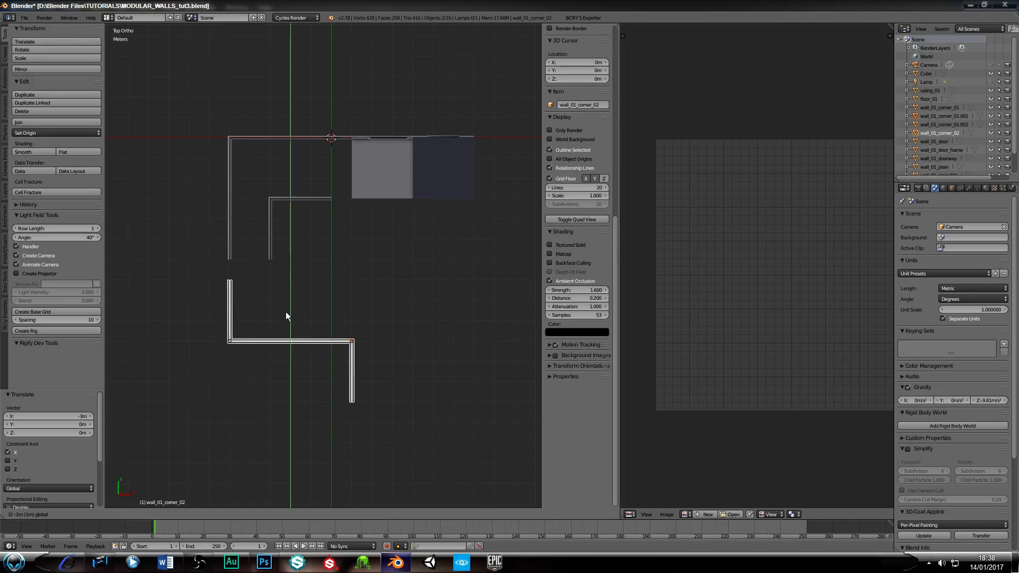
pyautogui.click(287, 355)
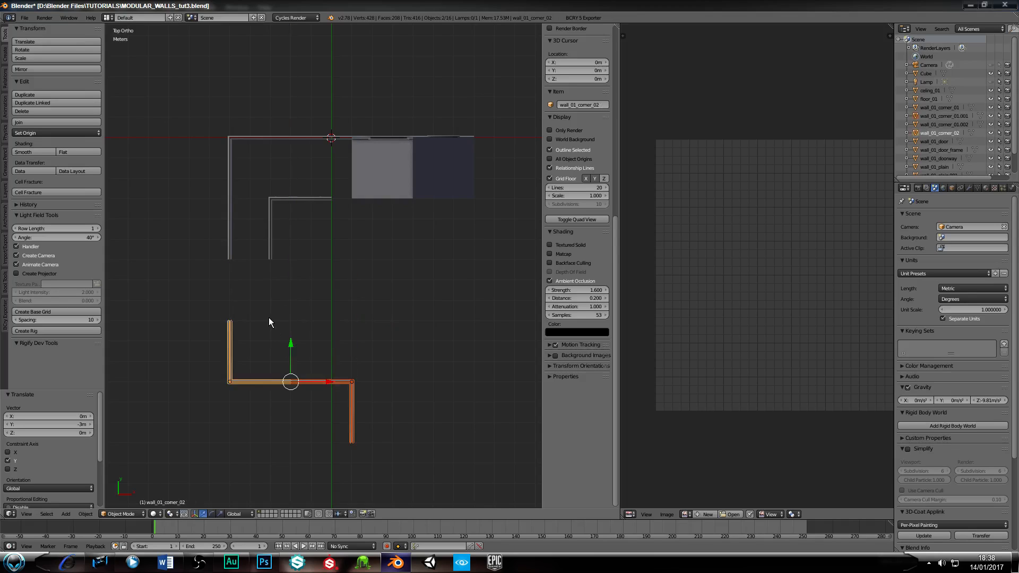
# Step: Duplicate the side wall wall_01_plain.001 and move the copy -3 m along Y to fill the gap before wall_01_corner_02
pyautogui.rightClick(229, 248)
pyautogui.hotkey('shift', 'd')
pyautogui.rightClick(245, 266)
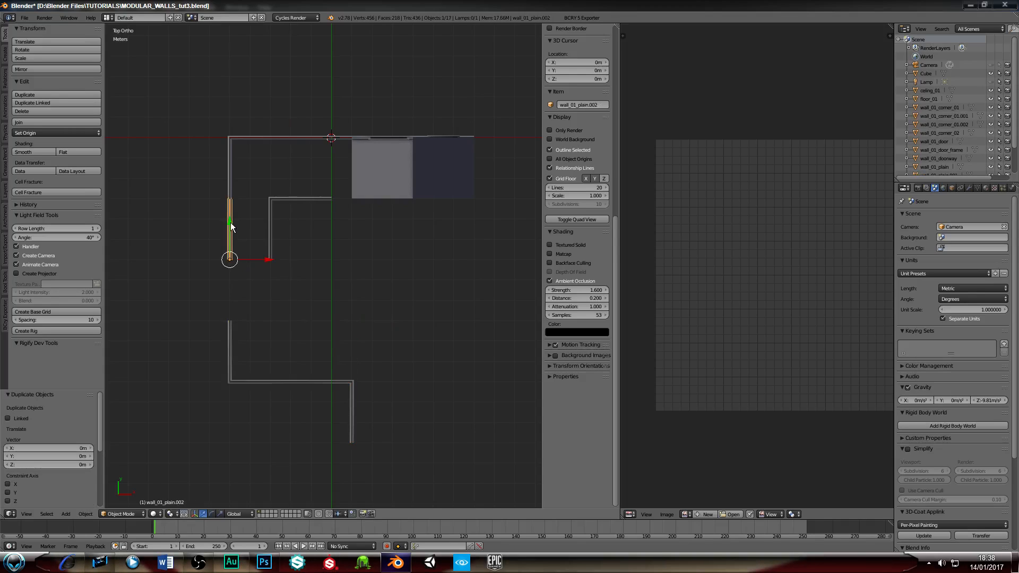
pyautogui.press('g')
pyautogui.press('y')
pyautogui.click(239, 288)
pyautogui.moveTo(318, 295); pyautogui.dragTo(249, 247, button='middle')
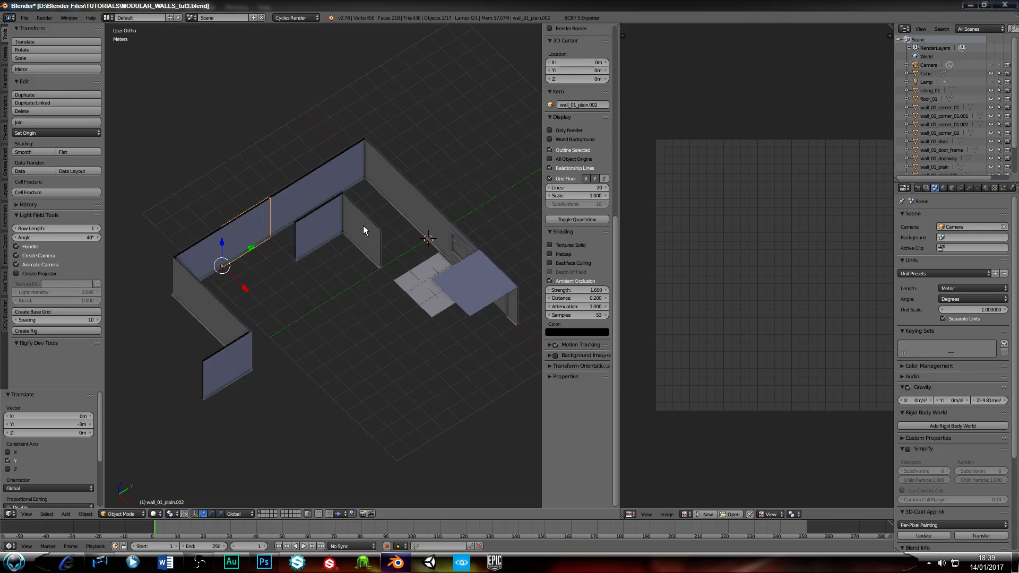
# Step: Check the placed corner pieces and delete the inner corner copy wall_01_corner_01.002
pyautogui.rightClick(248, 362)
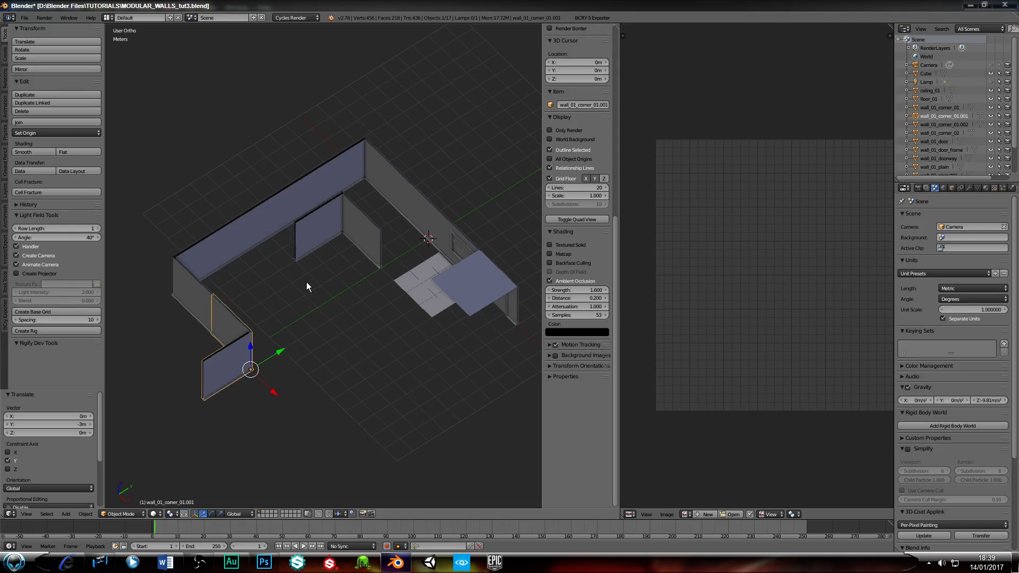
pyautogui.press('KP_7')
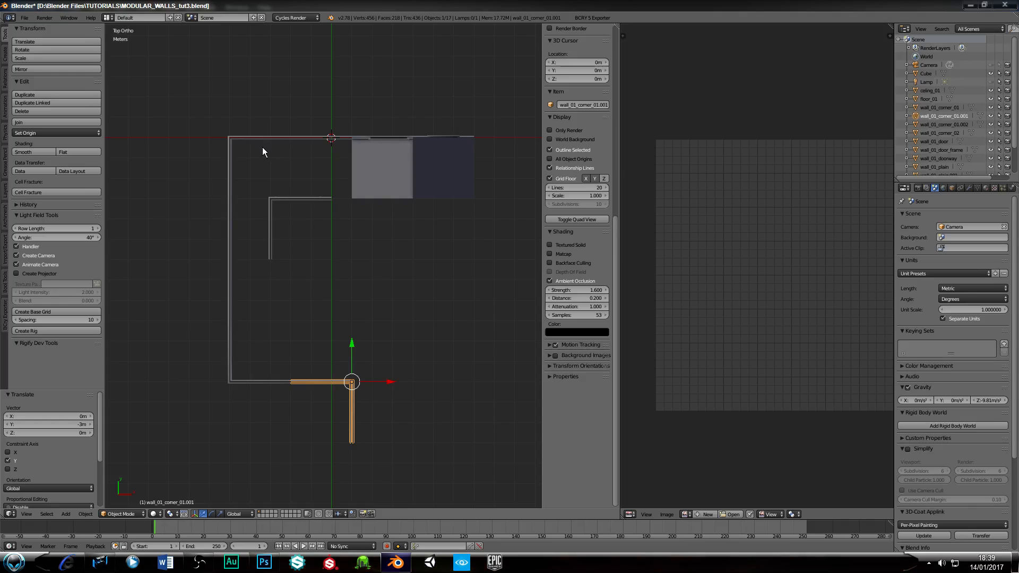
pyautogui.rightClick(239, 141)
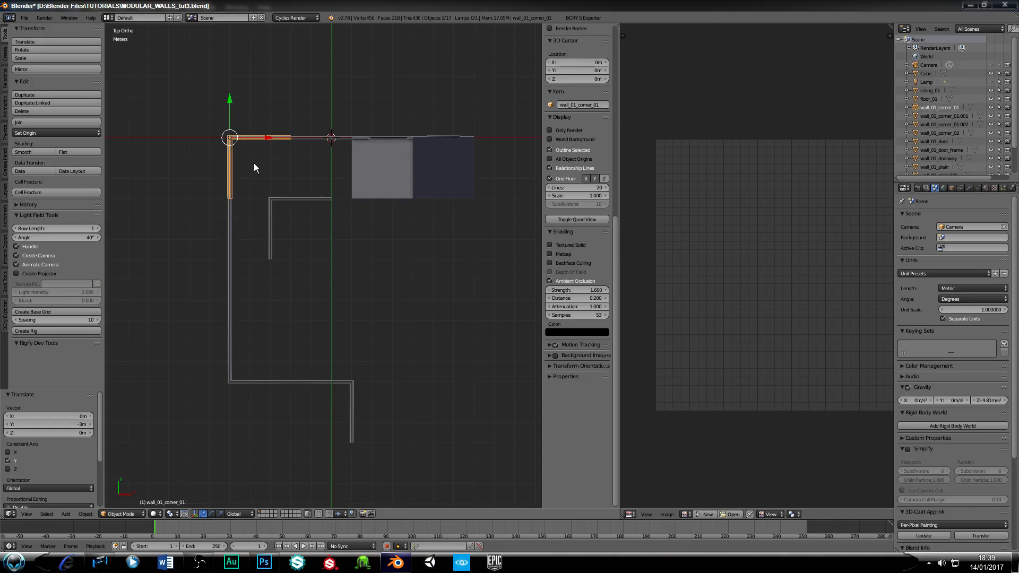
pyautogui.rightClick(276, 206)
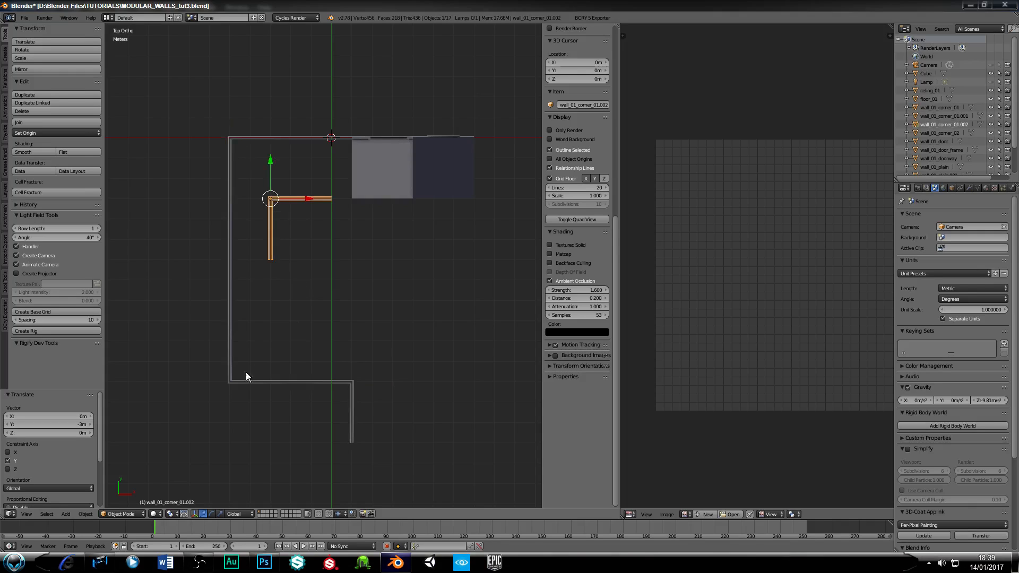
pyautogui.rightClick(235, 384)
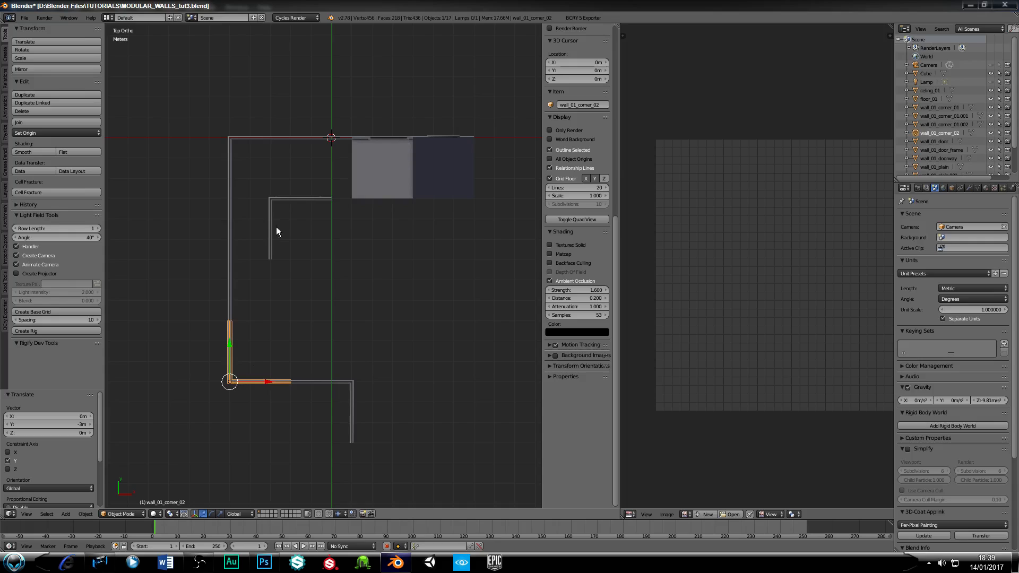
pyautogui.rightClick(276, 204)
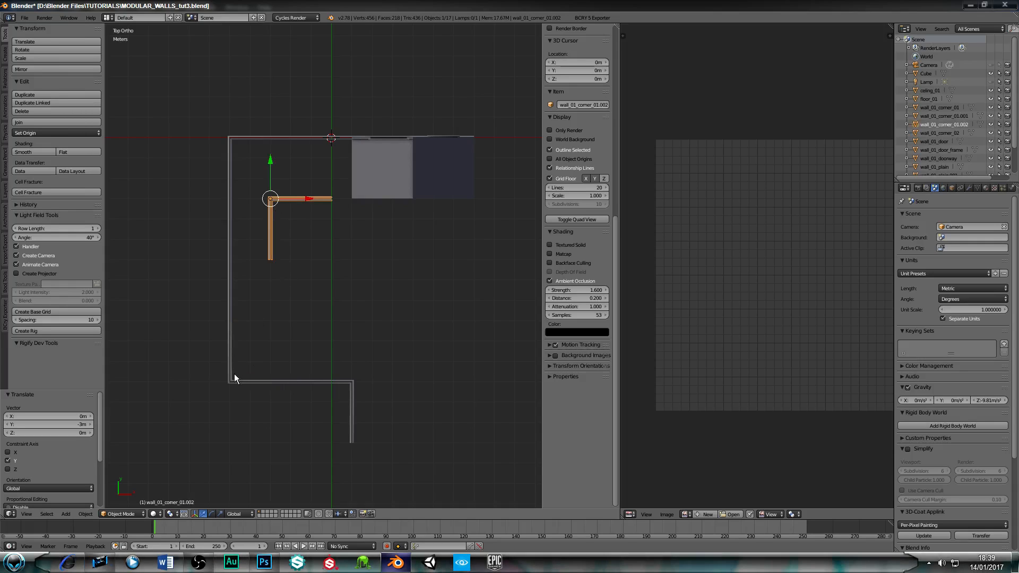
pyautogui.press('x')
pyautogui.click(282, 273)
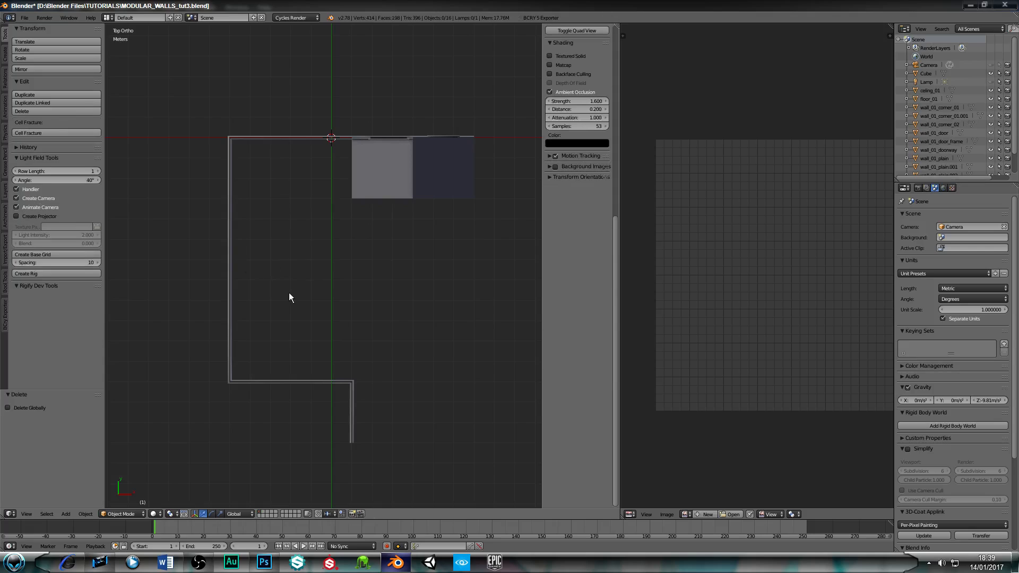
# Step: Move wall_01_corner_02 3 m along X and 9 m along Y to the room's upper wall
pyautogui.rightClick(230, 383)
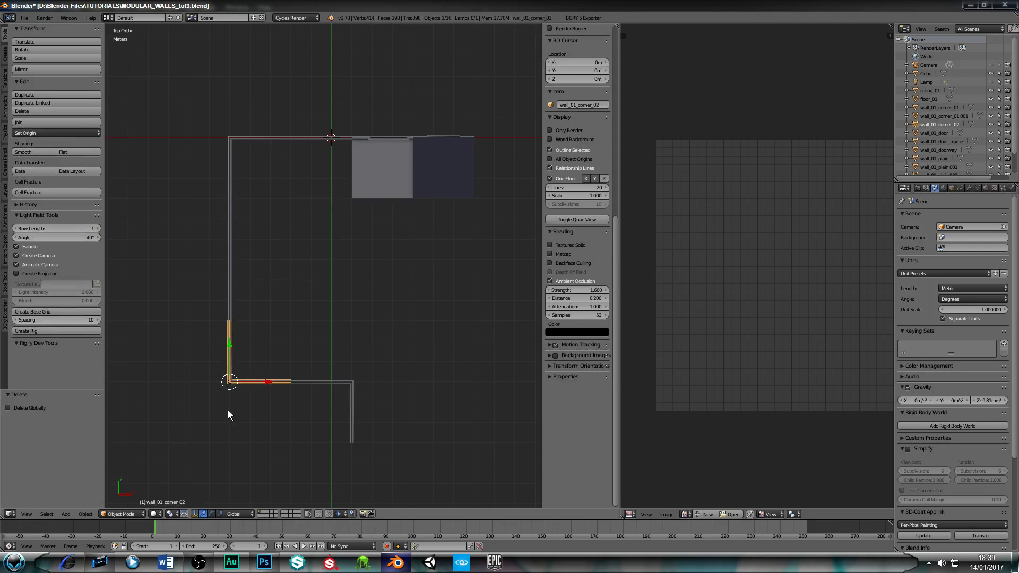
pyautogui.press('g')
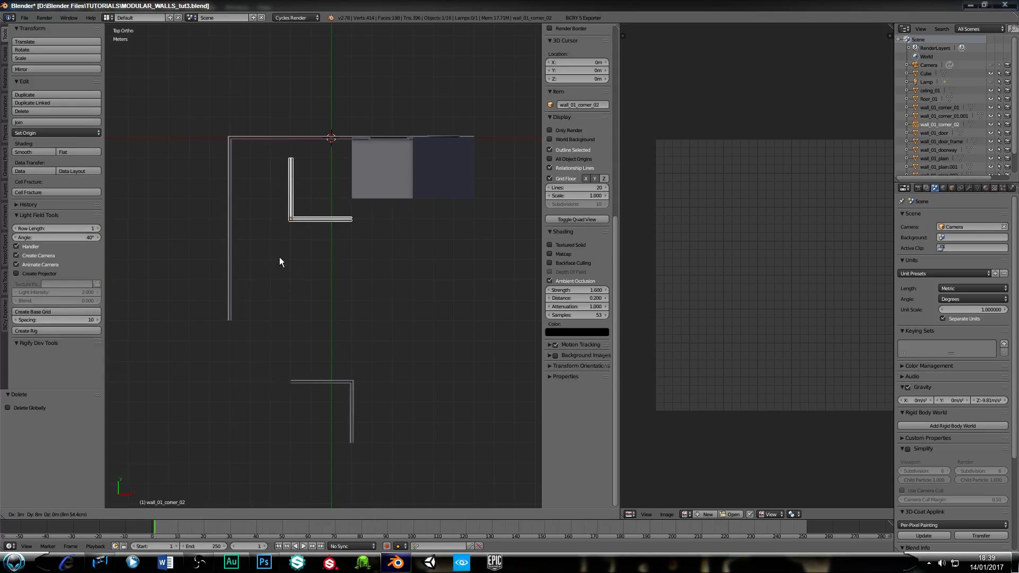
pyautogui.click(286, 235)
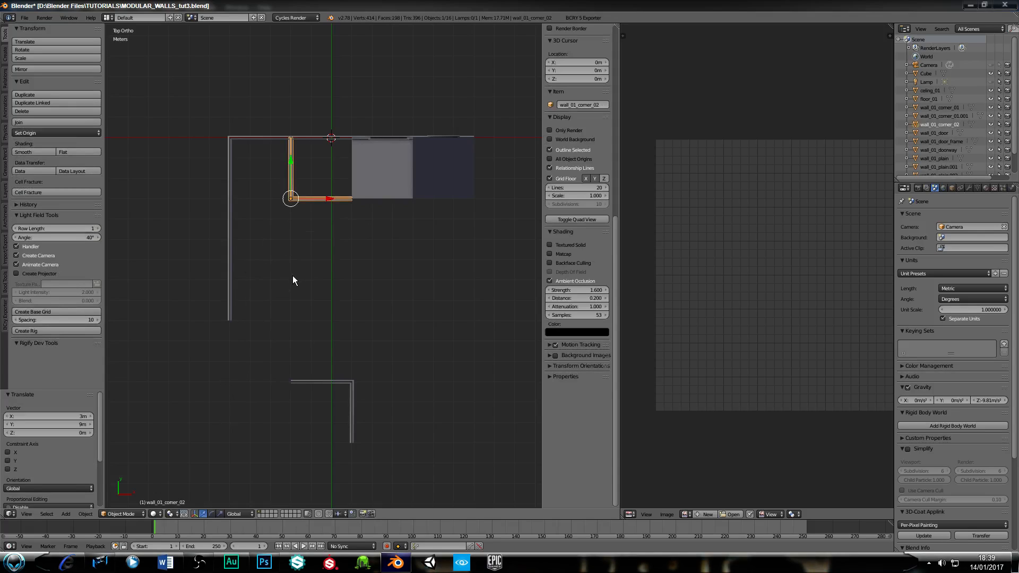
# Step: Rotate wall_01_corner_02 by 90° so its second arm runs down parallel to the long side wall
pyautogui.press('r')
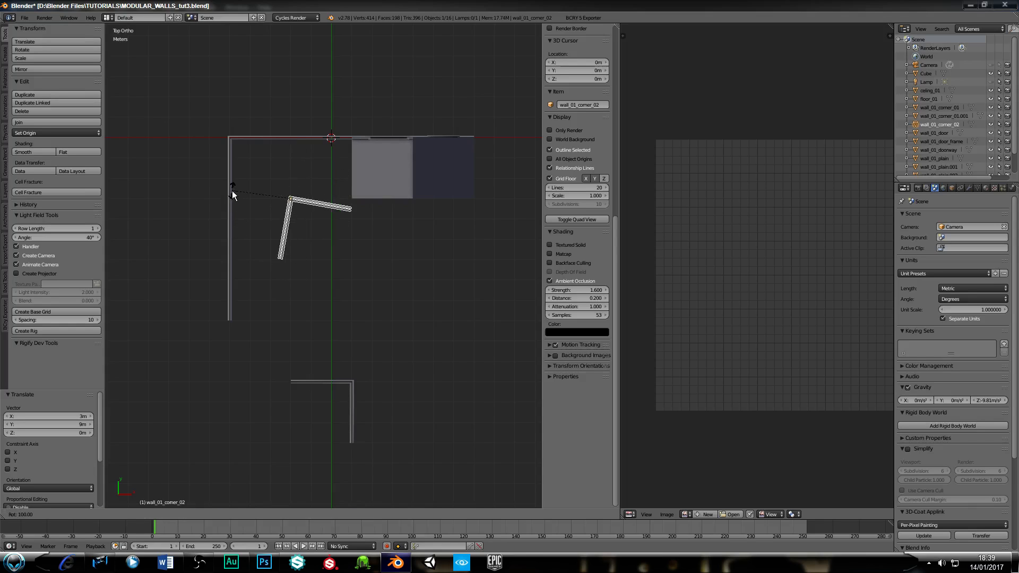
pyautogui.click(240, 199)
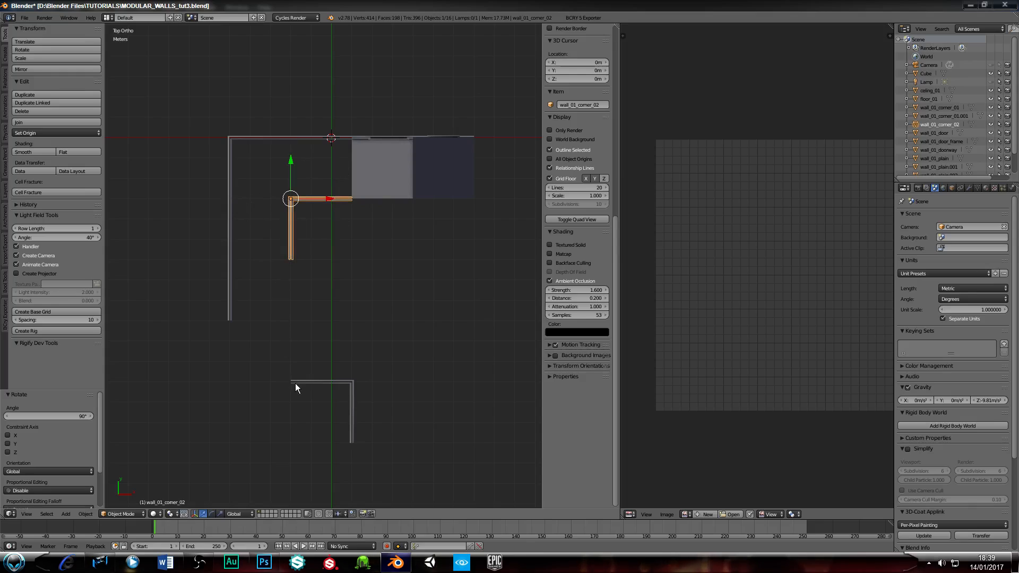
pyautogui.rightClick(323, 383)
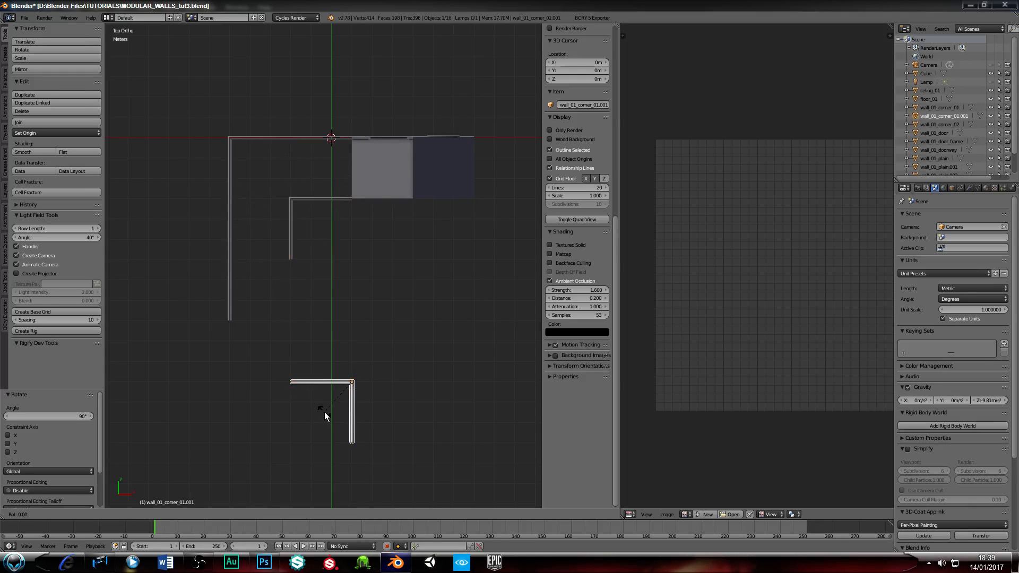
# Step: Duplicate wall_01_corner_02, rotate the copy -90°, and move it a total of -6 m along Y to form the lower inner corner
pyautogui.rightClick(292, 250)
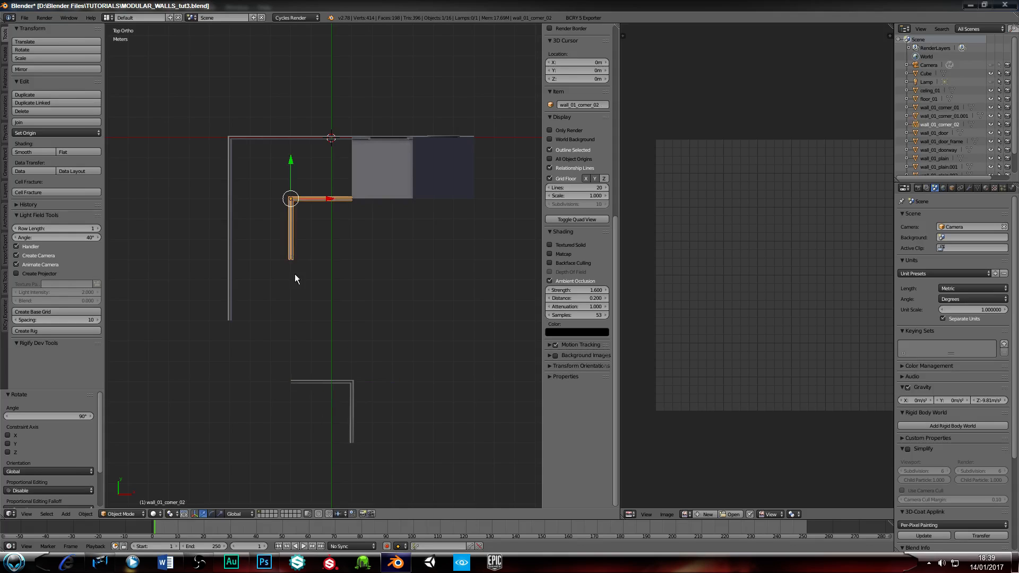
pyautogui.hotkey('shift', 'd')
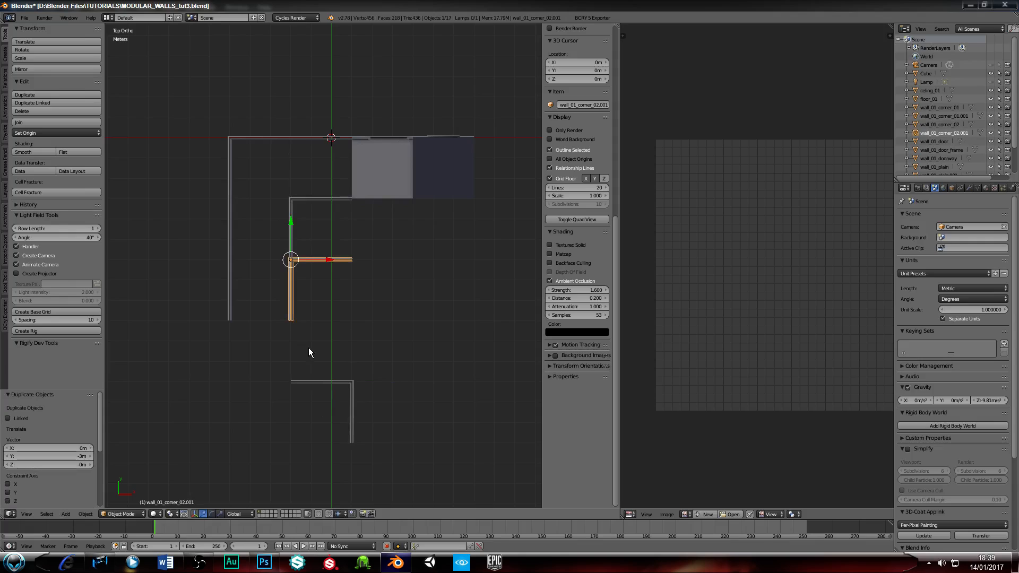
pyautogui.press('r')
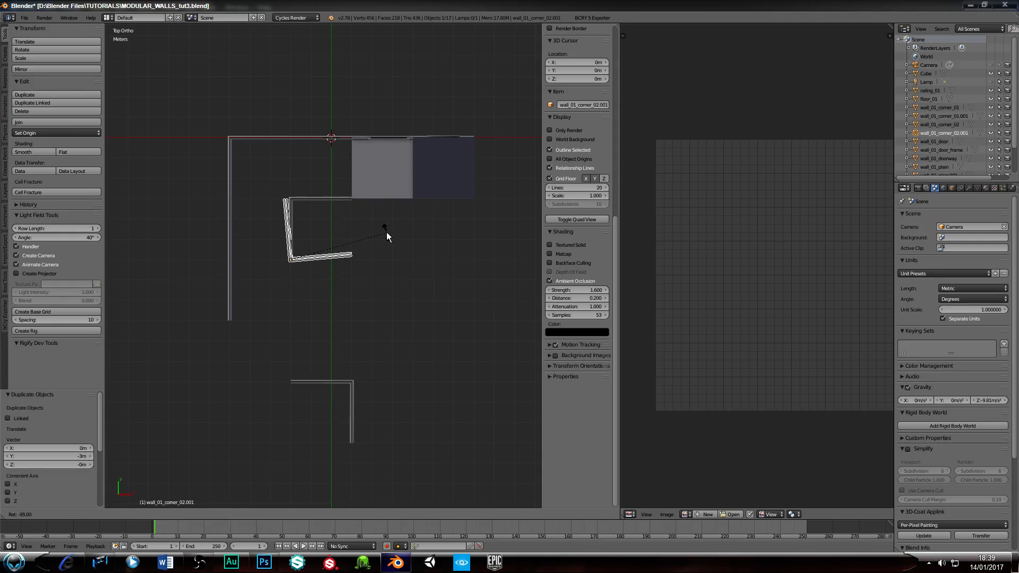
pyautogui.keyDown('ctrl'); pyautogui.click(387, 240); pyautogui.keyUp('ctrl')
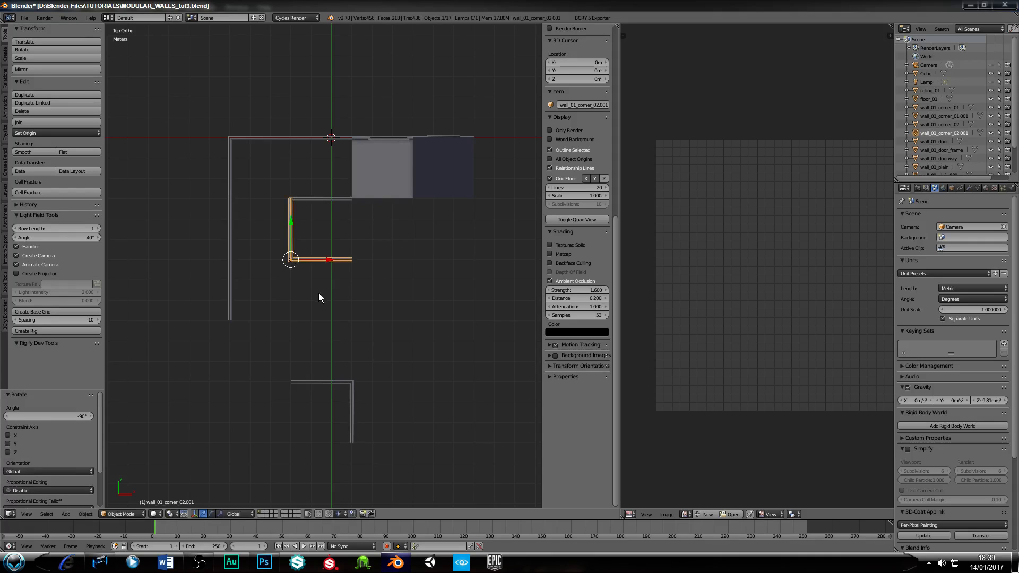
pyautogui.press('g')
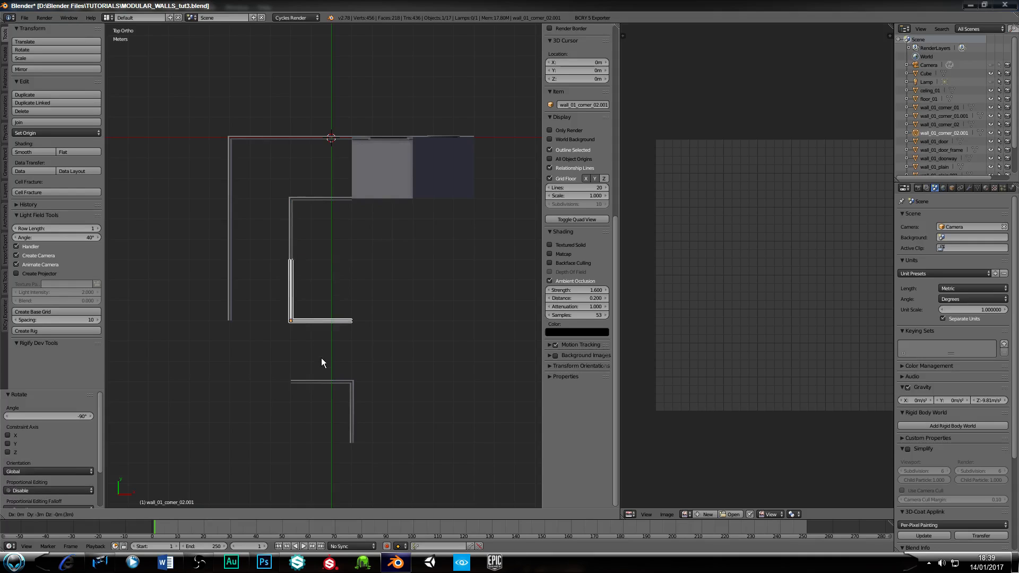
pyautogui.click(317, 361)
# Step: Rotate wall_01_corner_01.001 by -180° and move it -6 m along X to the end of the long side wall
pyautogui.rightClick(332, 386)
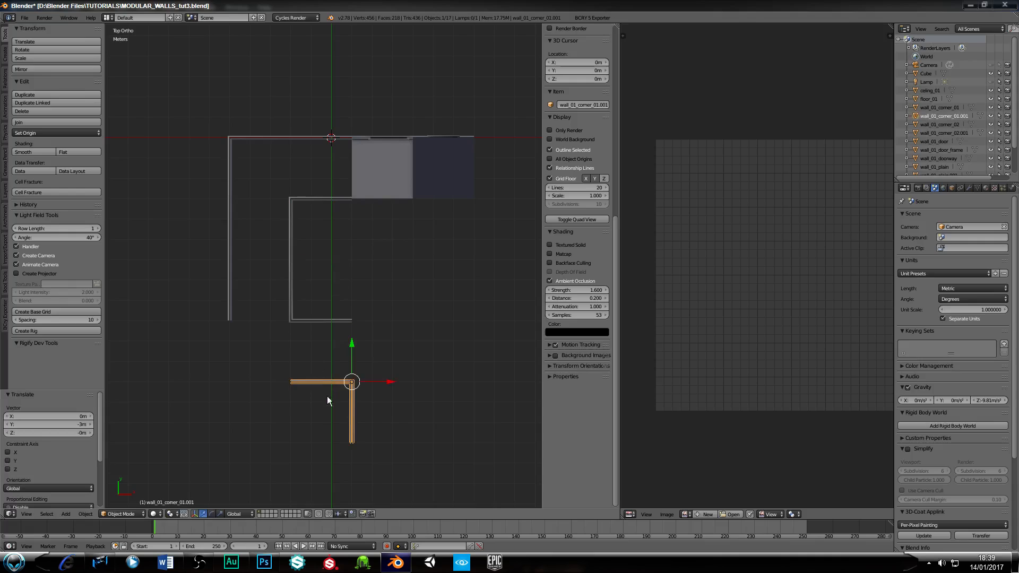
pyautogui.press('r')
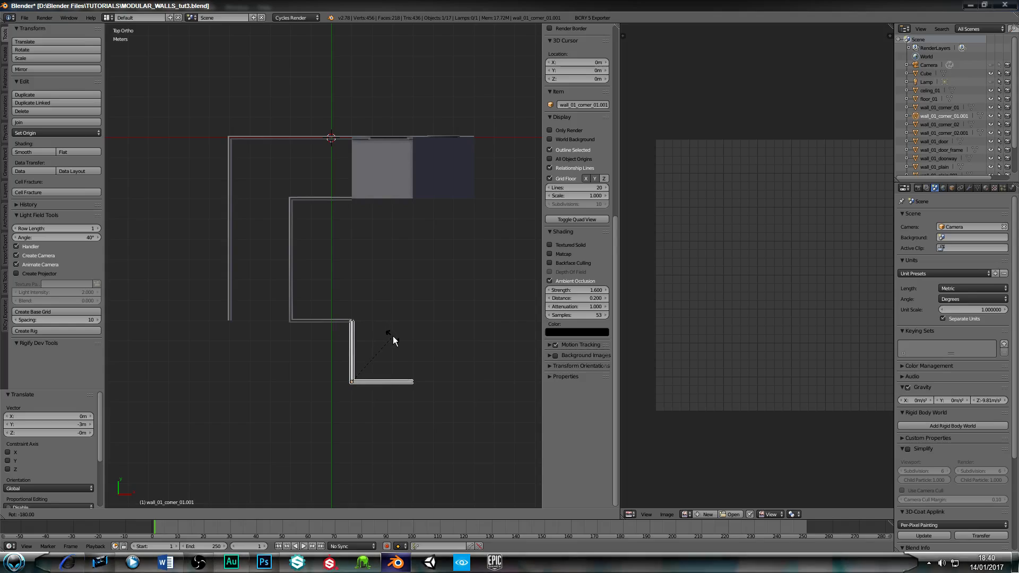
pyautogui.click(393, 336)
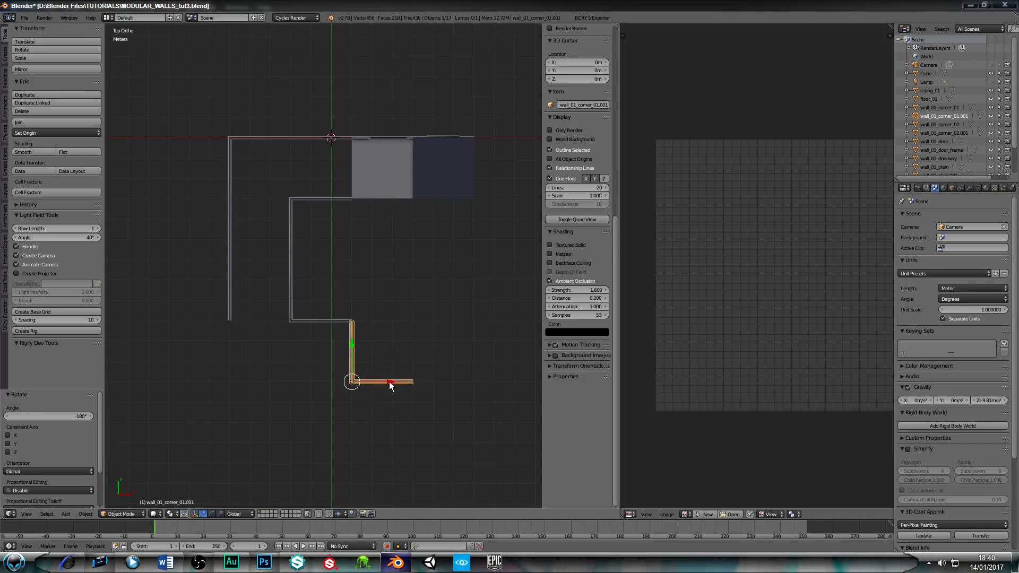
pyautogui.moveTo(391, 383); pyautogui.dragTo(267, 380)
pyautogui.click(267, 380)
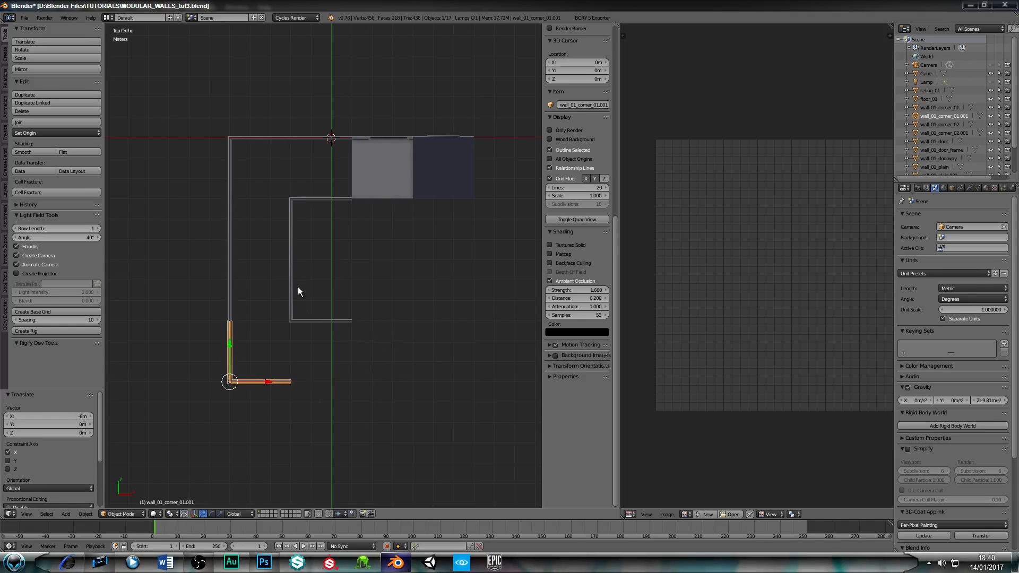
# Step: Duplicate wall_01_plain.001, rotate the copy -90°, and move it 6 m along X and -6 m along Y to extend the lower wall
pyautogui.rightClick(287, 258)
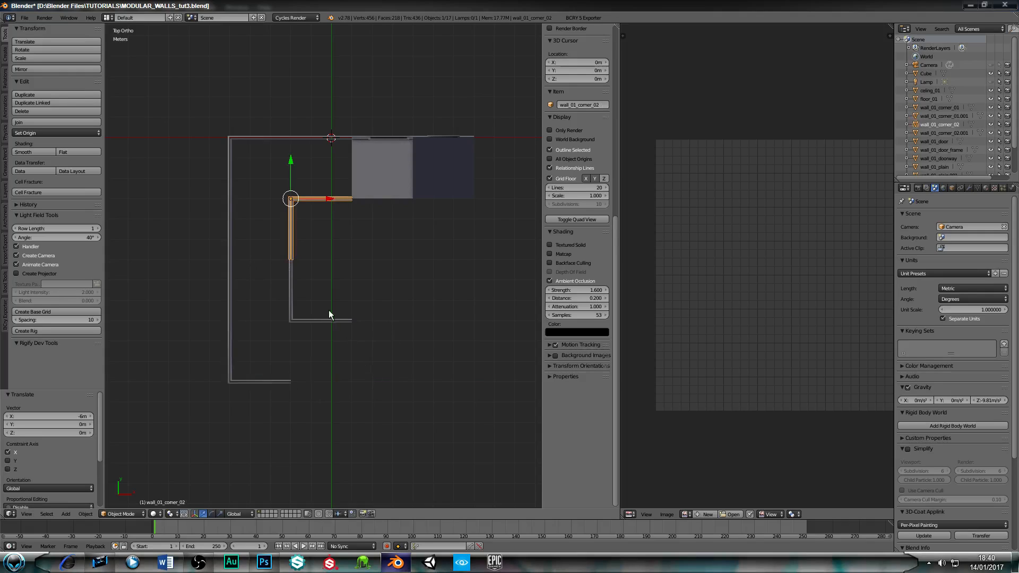
pyautogui.rightClick(231, 253)
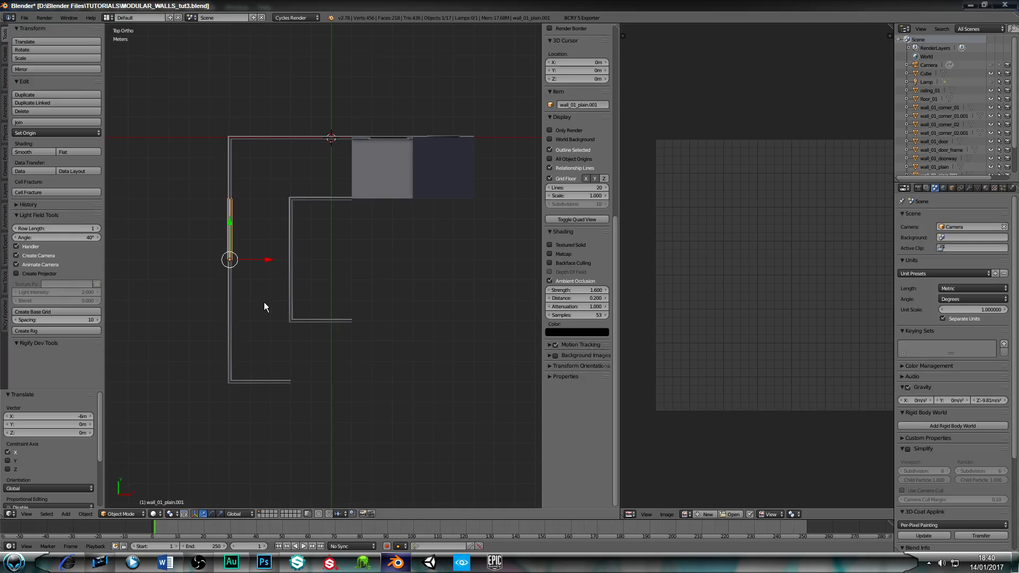
pyautogui.hotkey('shift', 'd')
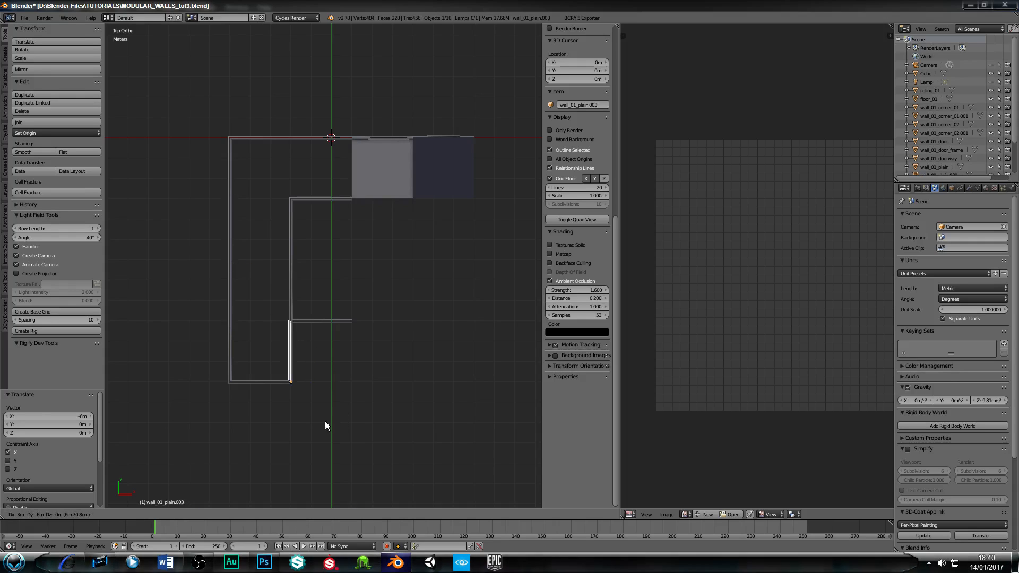
pyautogui.click(325, 422)
pyautogui.press('r')
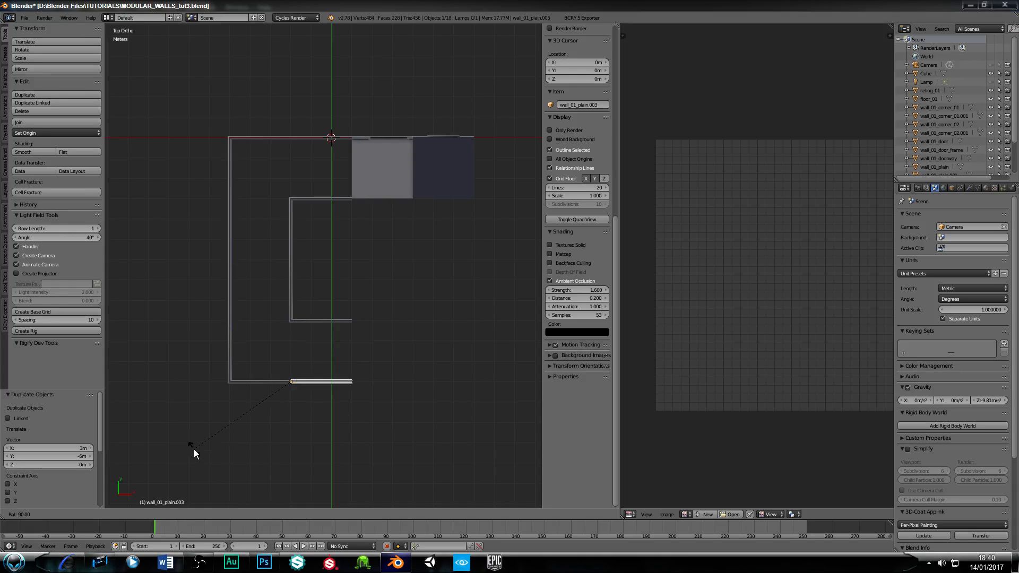
pyautogui.click(310, 367)
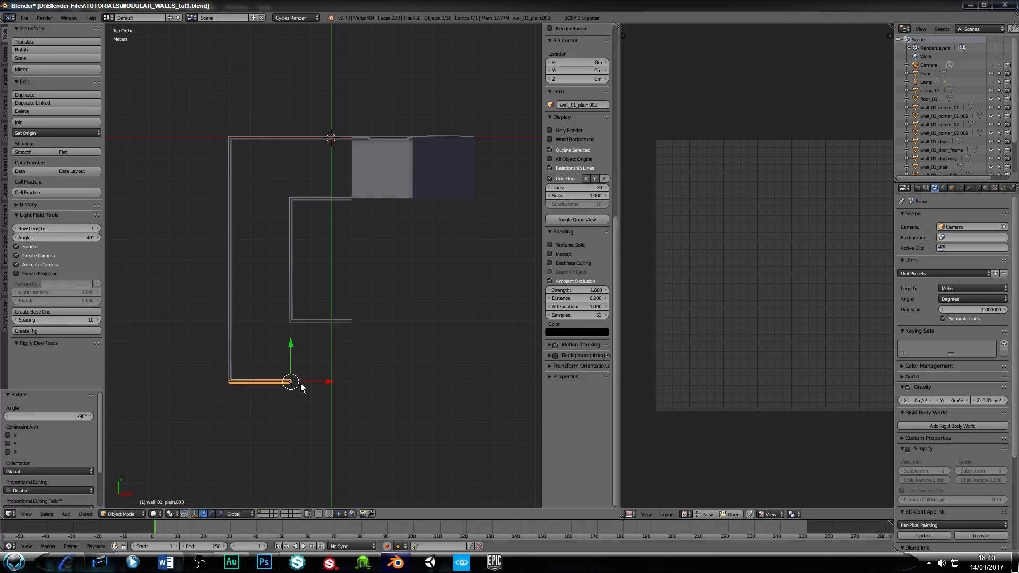
pyautogui.moveTo(328, 387); pyautogui.dragTo(404, 377)
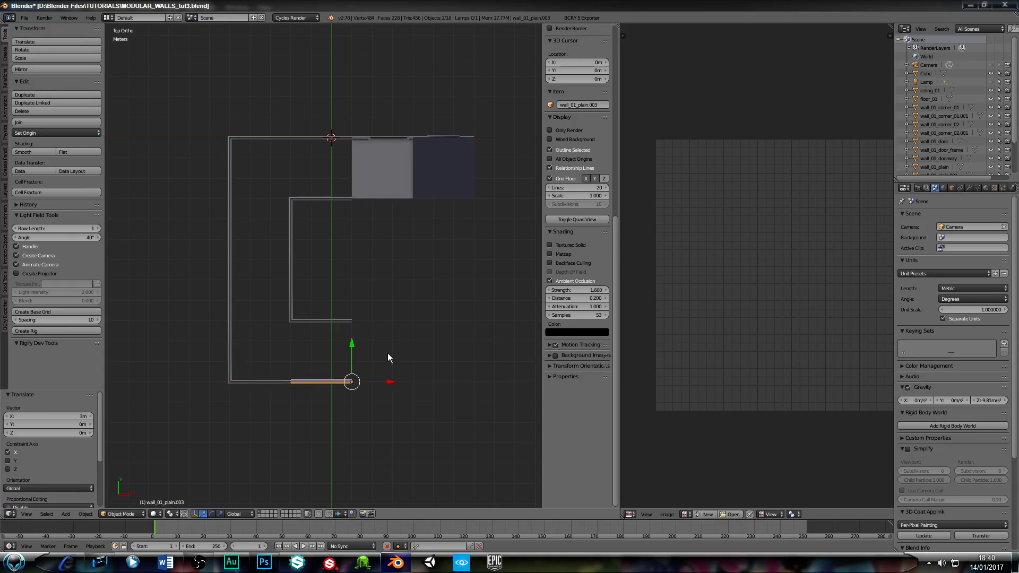
# Step: Duplicate the floor tile floor_01 and move the copy -3 m along X
pyautogui.moveTo(414, 289); pyautogui.dragTo(394, 262, button='middle')
pyautogui.rightClick(414, 263)
pyautogui.press('KP_7')
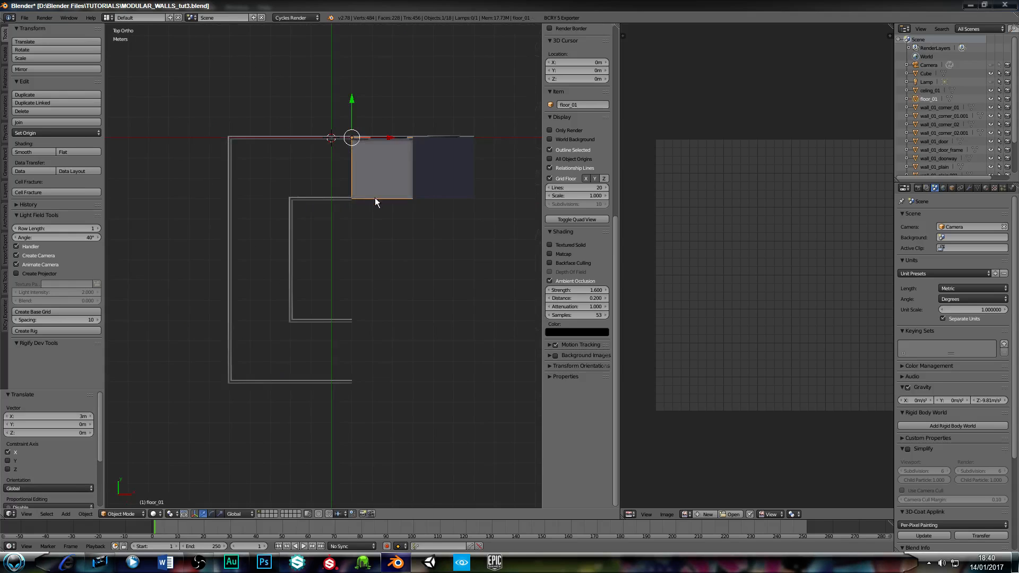
pyautogui.hotkey('shift', 'd')
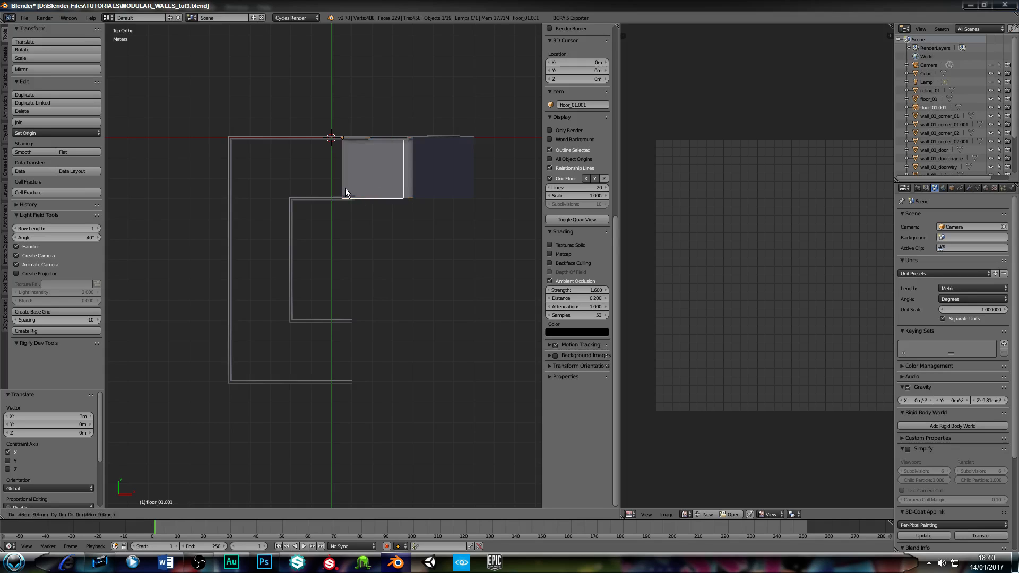
pyautogui.press('Escape')
pyautogui.press('g')
pyautogui.press('x')
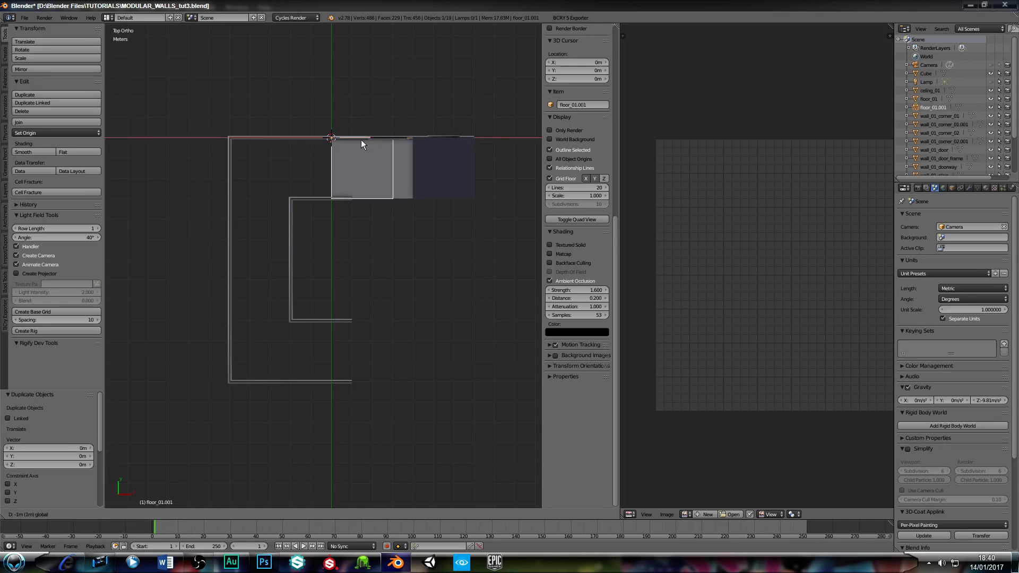
pyautogui.click(324, 144)
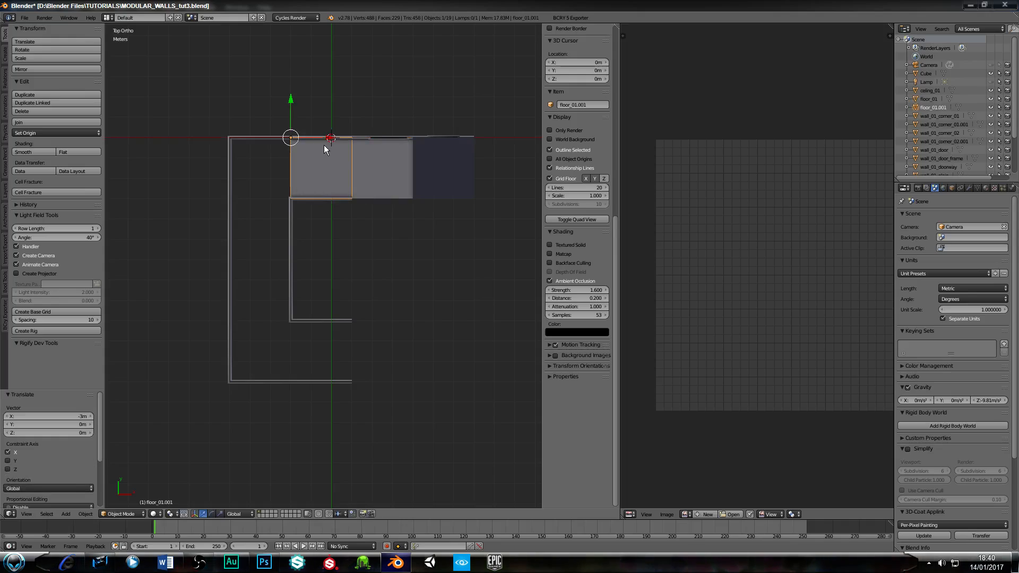
# Step: Duplicate floor_01.001 and move the copy -3 m along X into the upper outer corner
pyautogui.hotkey('shift', 'd')
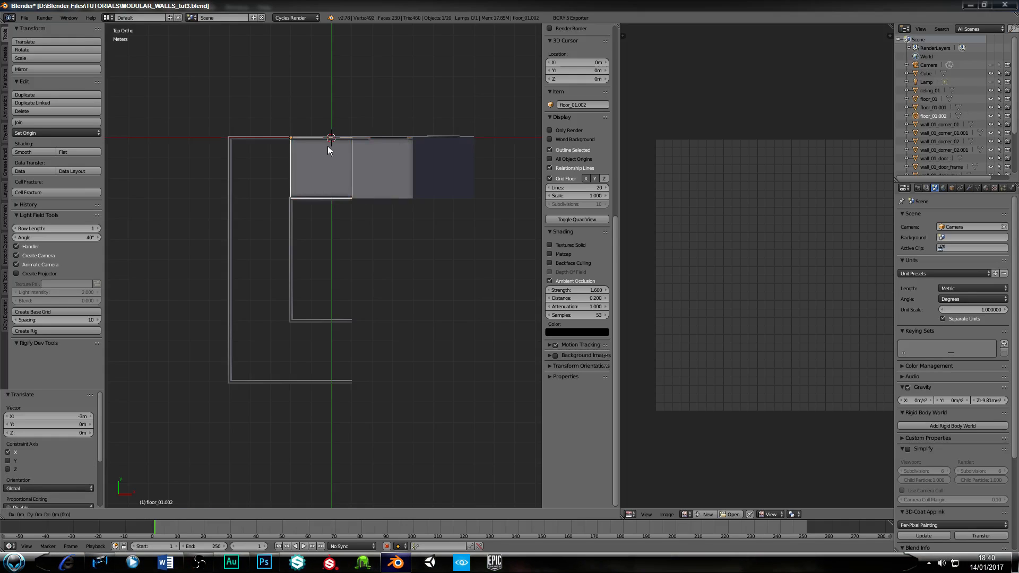
pyautogui.press('Escape')
pyautogui.press('g')
pyautogui.press('x')
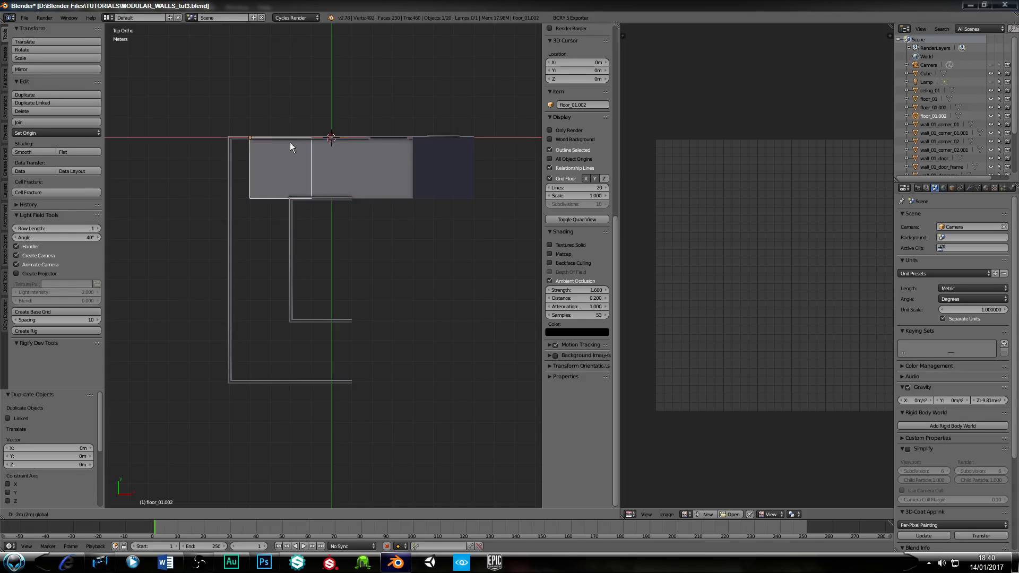
pyautogui.click(272, 147)
# Step: Duplicate the corner floor tile floor_01.002 and shift the copy -4 m, then 1 m along Y to sit directly below it
pyautogui.hotkey('shift', 'd')
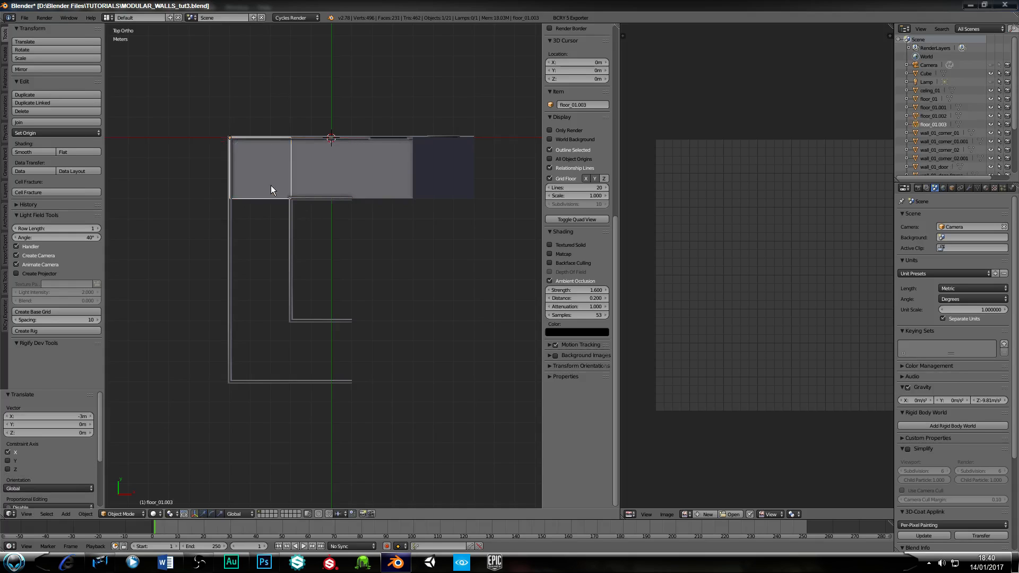
pyautogui.press('Escape')
pyautogui.press('g')
pyautogui.press('y')
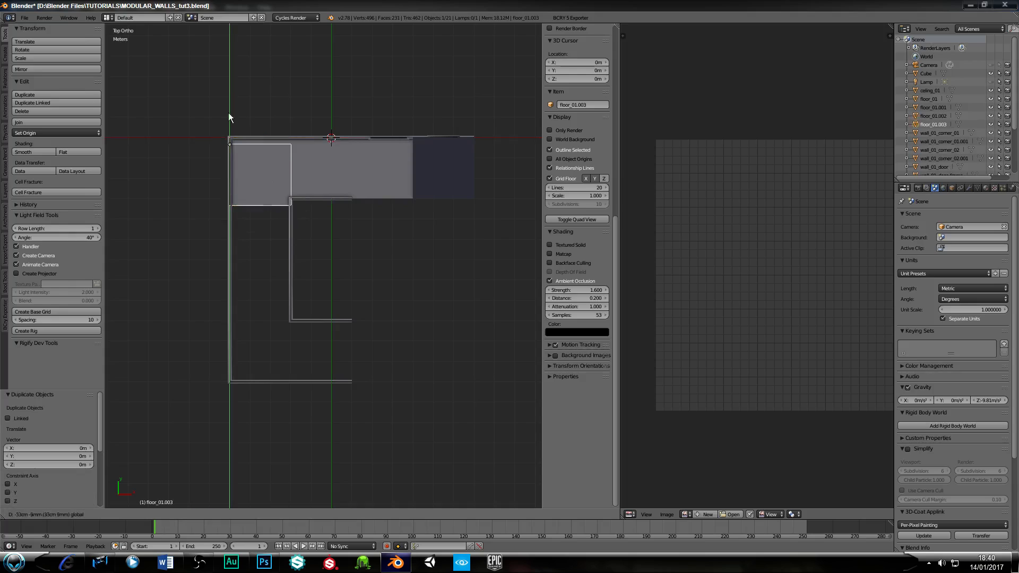
pyautogui.click(236, 170)
pyautogui.press('g')
pyautogui.press('y')
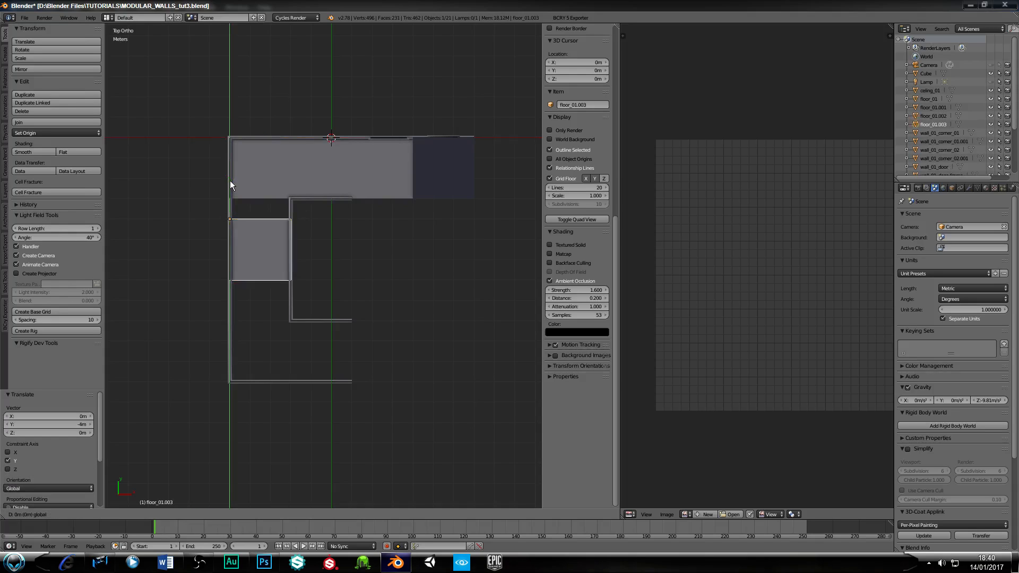
pyautogui.press('1')
pyautogui.press('Return')
# Step: Duplicate floor_01.003 and move the copy -3 m along Y down the side corridor
pyautogui.hotkey('shift', 'd')
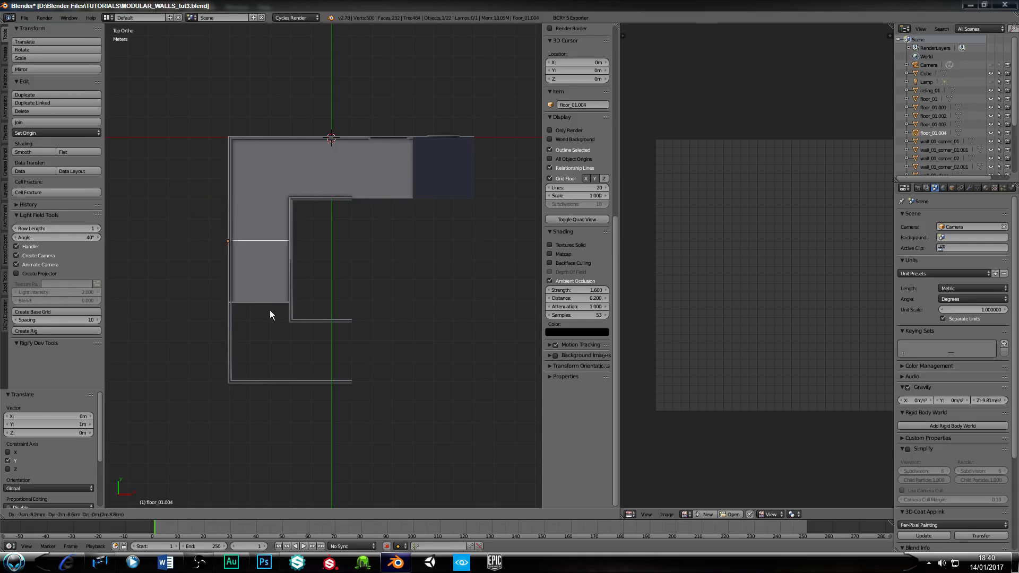
pyautogui.press('Escape')
pyautogui.press('g')
pyautogui.press('y')
pyautogui.click(268, 257)
# Step: Duplicate floor_01.004 -3 m along Y into the lower corner, and copy that tile 3 m along X to finish the floor
pyautogui.hotkey('shift', 'd')
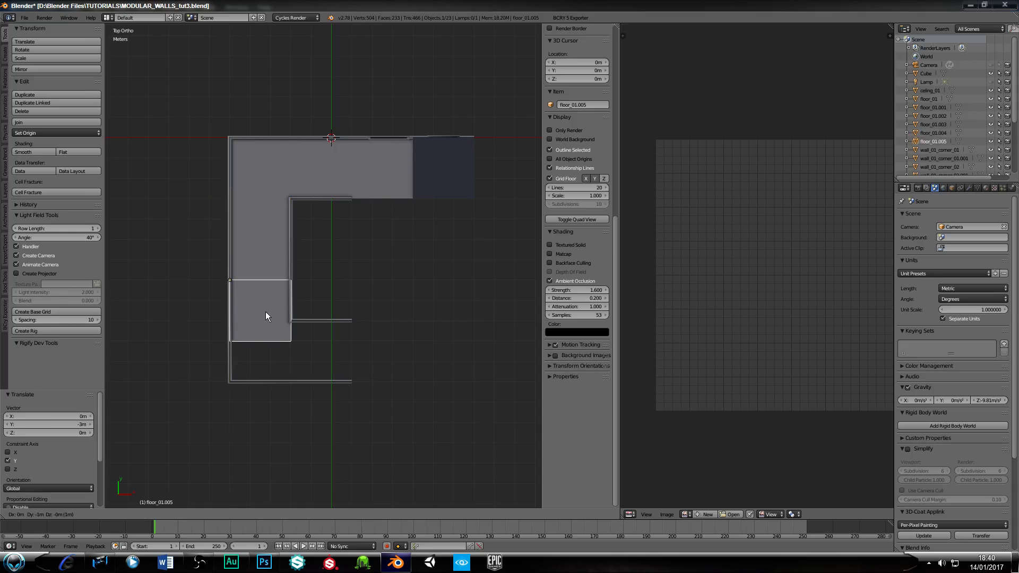
pyautogui.click(269, 345)
pyautogui.hotkey('shift', 'd')
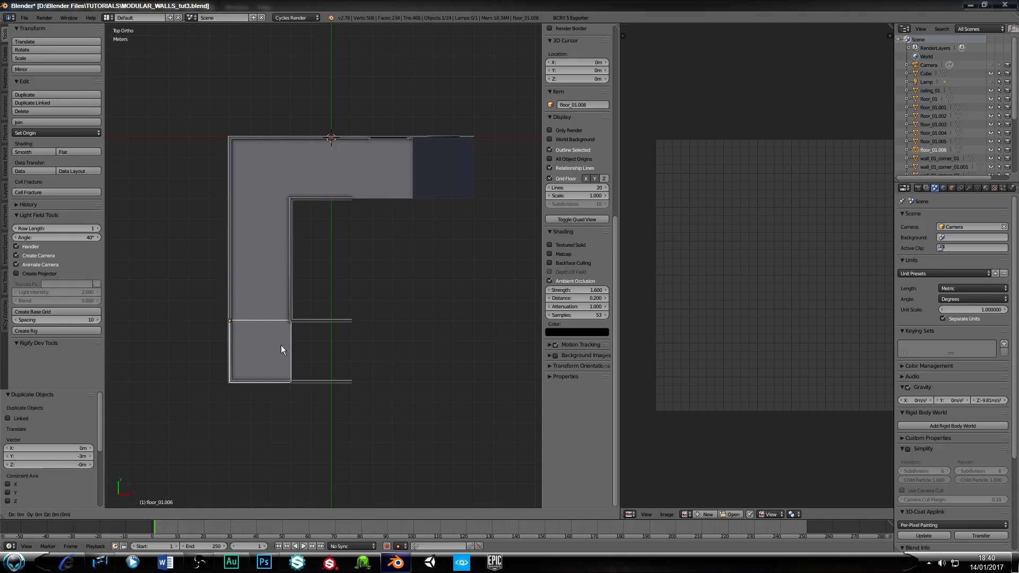
pyautogui.click(333, 343)
# Step: Duplicate the ceiling tile three times, placing each copy -3 m along X to cover the upper corridor
pyautogui.rightClick(456, 179)
pyautogui.moveTo(425, 217)
pyautogui.mouseDown(button='middle')
pyautogui.moveTo(428, 133)
pyautogui.moveTo(426, 201)
pyautogui.mouseUp(button='middle')
pyautogui.press('KP_7')
pyautogui.hotkey('shift', 'd')
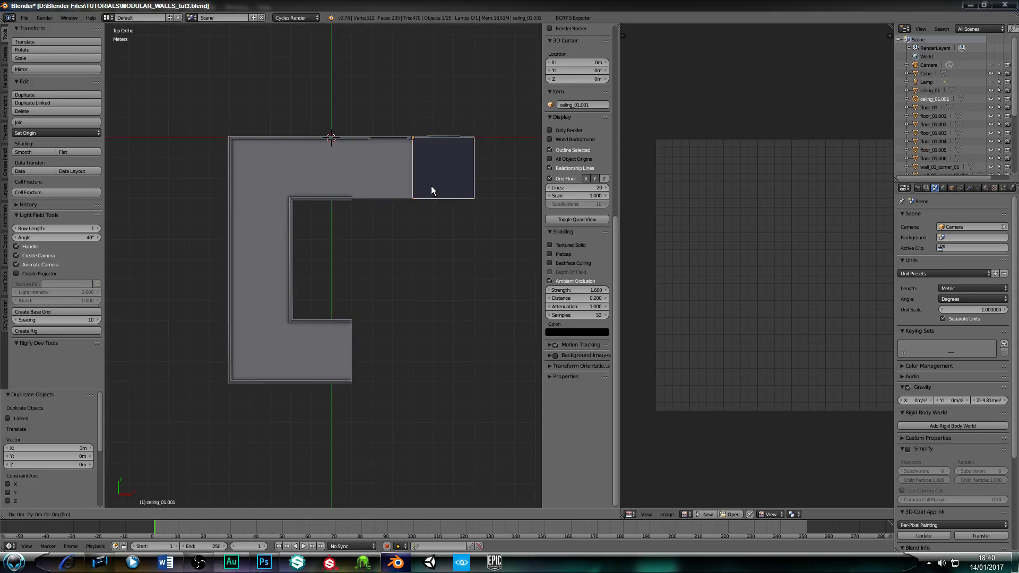
pyautogui.click(373, 187)
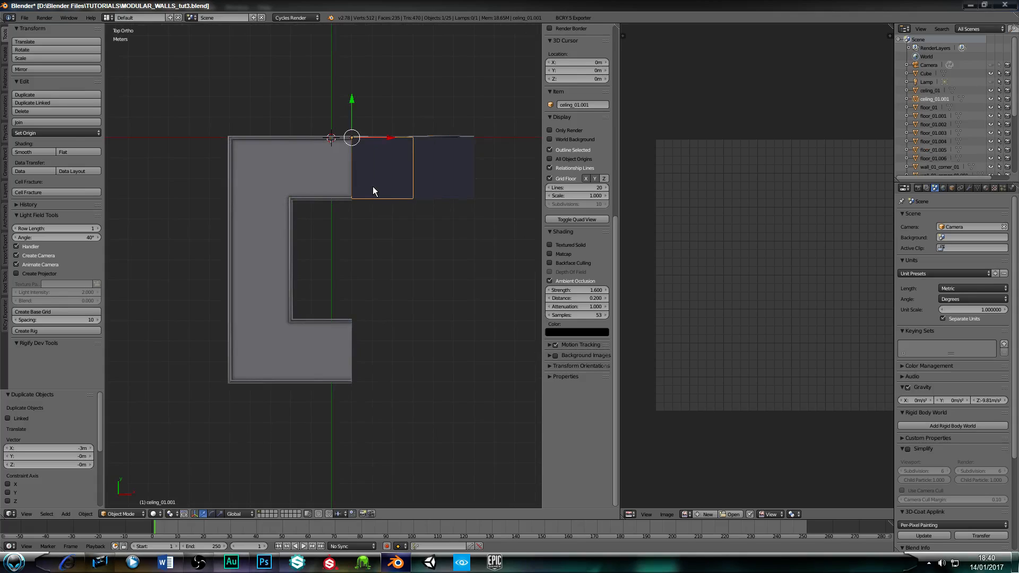
pyautogui.hotkey('shift', 'd')
pyautogui.click(316, 187)
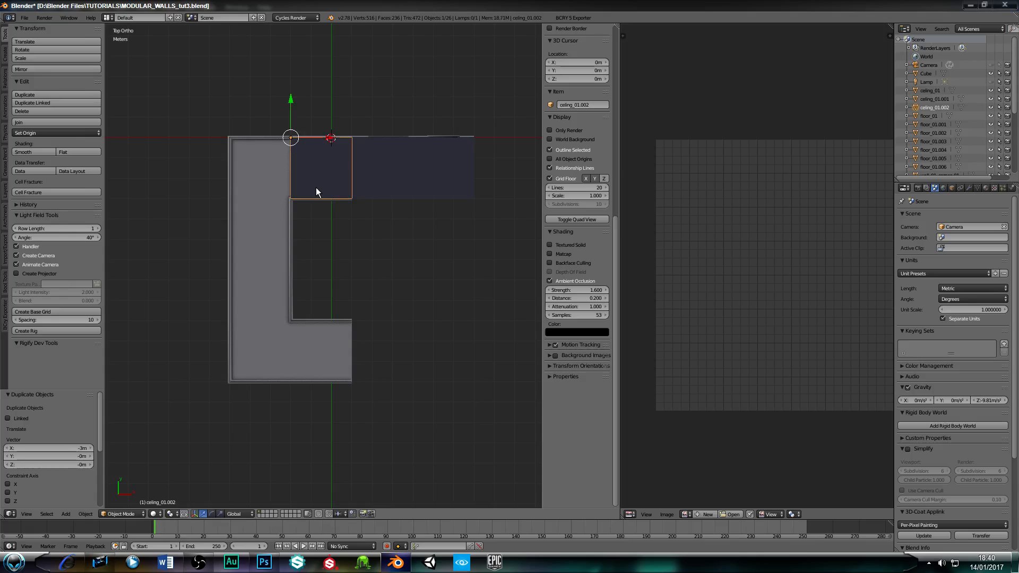
pyautogui.hotkey('shift', 'd')
pyautogui.click(263, 192)
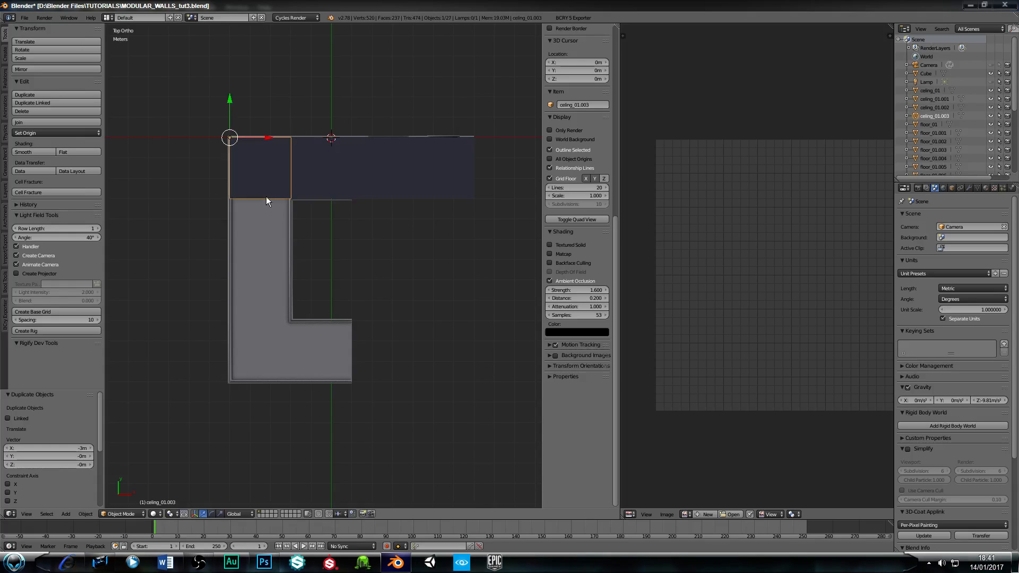
# Step: Duplicate the corner ceiling tile three times, placing each copy -3 m along Y to cover the side corridor
pyautogui.hotkey('shift', 'd')
pyautogui.click(272, 259)
pyautogui.hotkey('shift', 'd')
pyautogui.click(272, 319)
pyautogui.hotkey('shift', 'd')
pyautogui.click(273, 380)
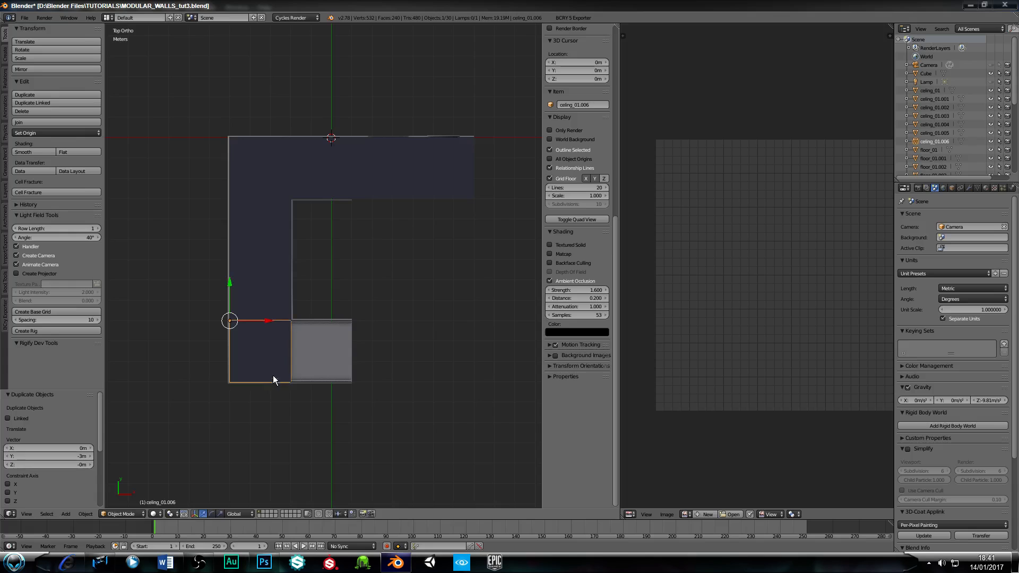
# Step: Duplicate the lower corner ceiling tile 3 m along X, and duplicate floor_01 3 m along X to complete the upper corridor floor
pyautogui.hotkey('shift', 'd')
pyautogui.click(323, 353)
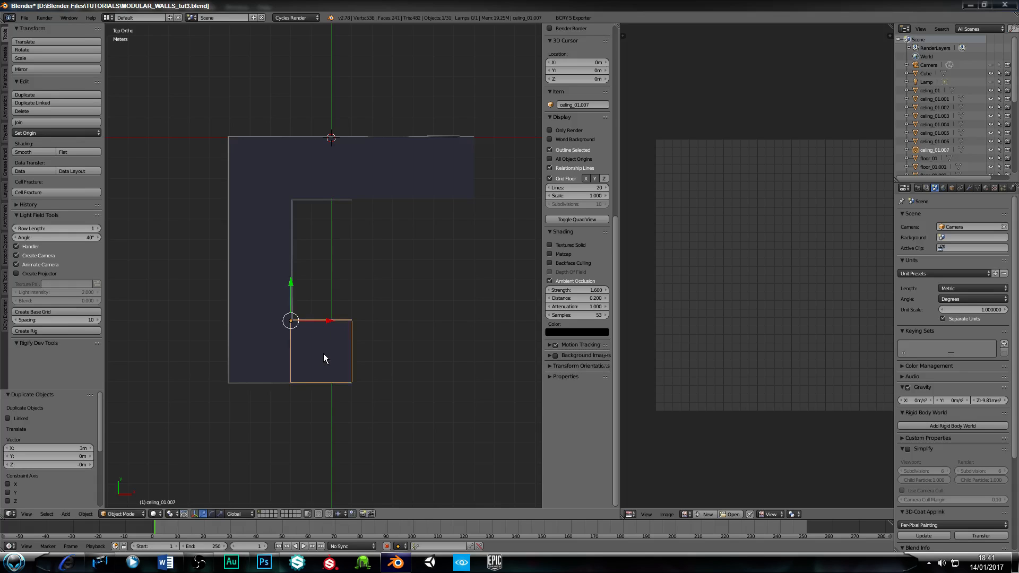
pyautogui.moveTo(392, 228); pyautogui.dragTo(404, 256, button='middle')
pyautogui.rightClick(431, 302)
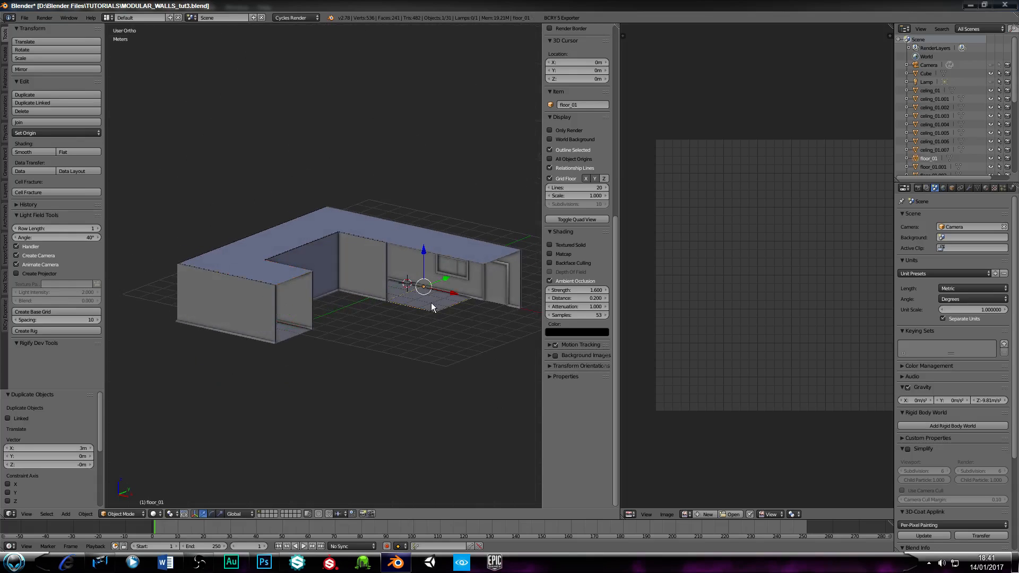
pyautogui.hotkey('shift', 'd')
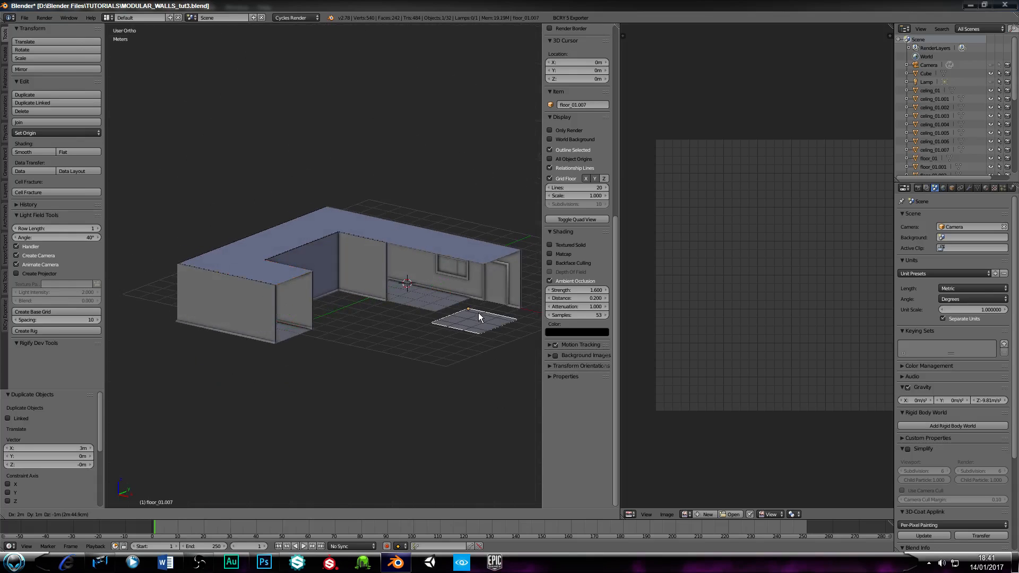
pyautogui.press('x')
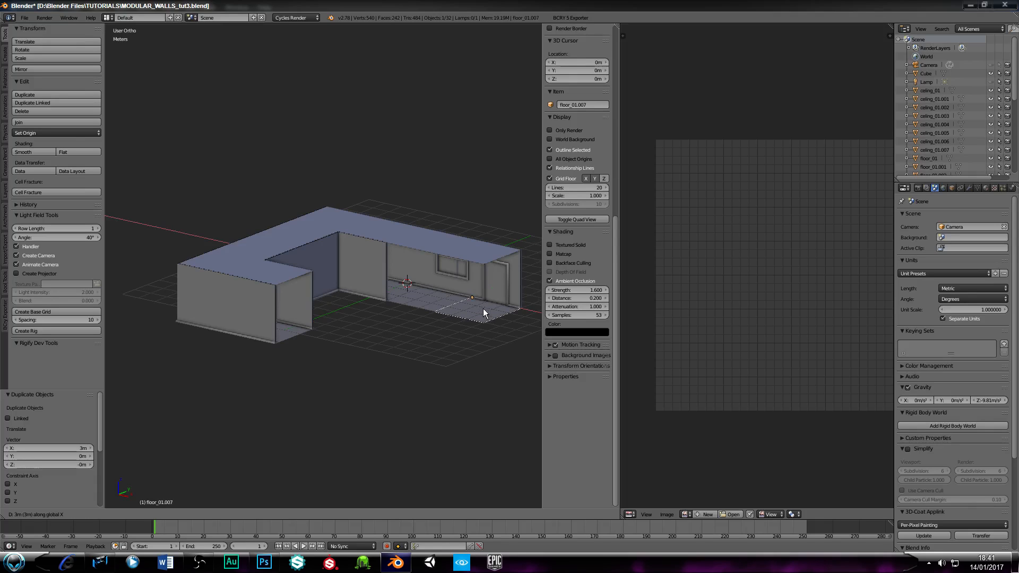
pyautogui.click(483, 308)
# Step: Duplicate the plain wall panel on the upper corridor's outer side and move the copy 3 m along X
pyautogui.rightClick(369, 281)
pyautogui.rightClick(416, 269)
pyautogui.moveTo(379, 254); pyautogui.dragTo(395, 269, button='middle')
pyautogui.hotkey('shift', 'd')
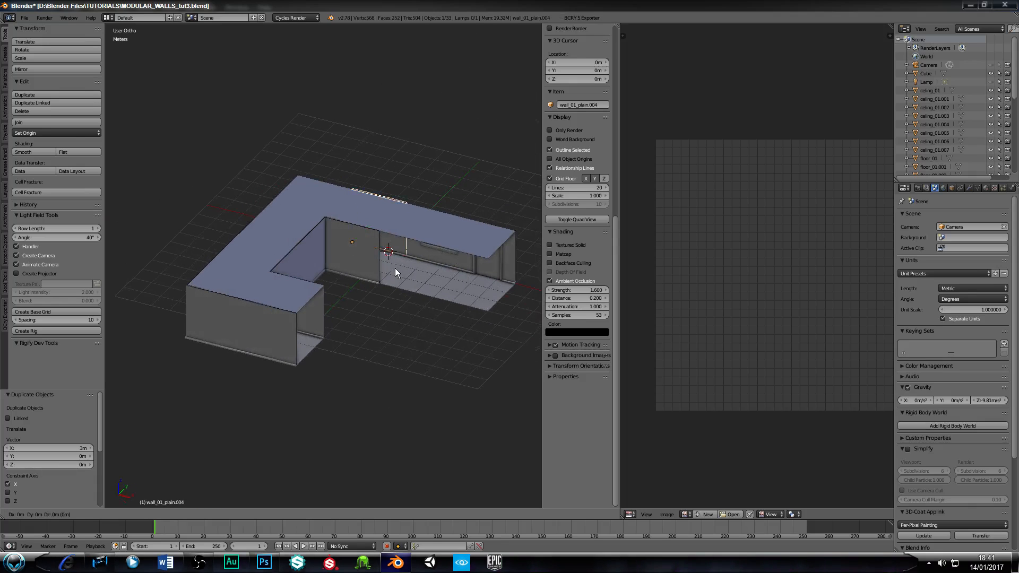
pyautogui.press('x')
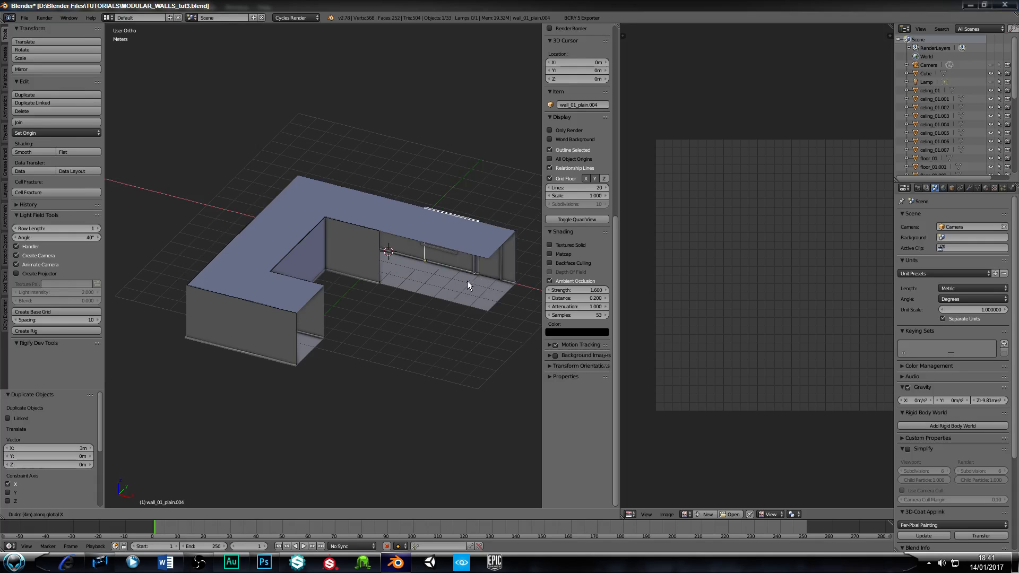
pyautogui.click(449, 282)
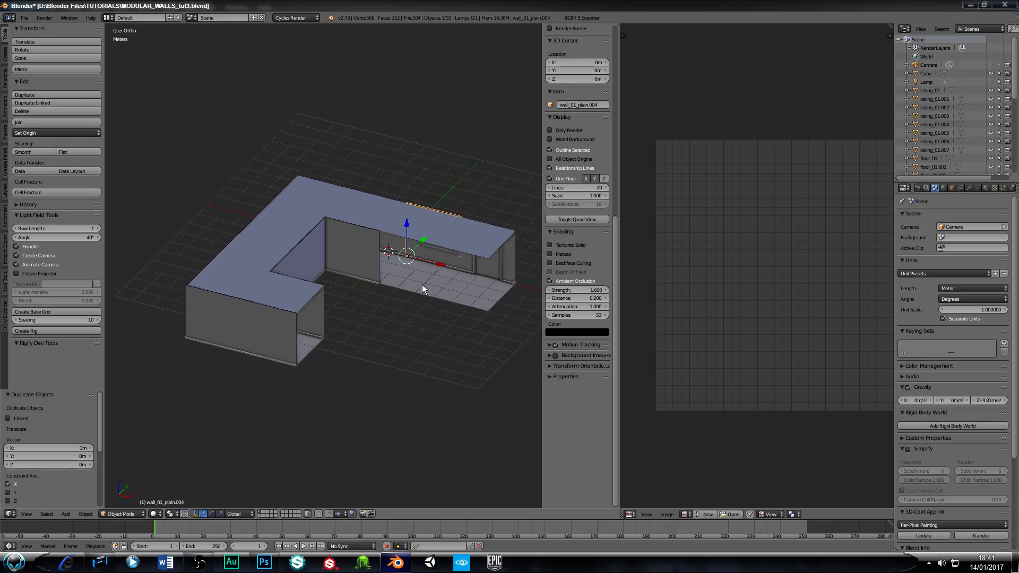
# Step: Rotate the wall copy 180° about Z and move it to the corridor's open inner side, 3 m along X beside the existing inner wall
pyautogui.write('r')
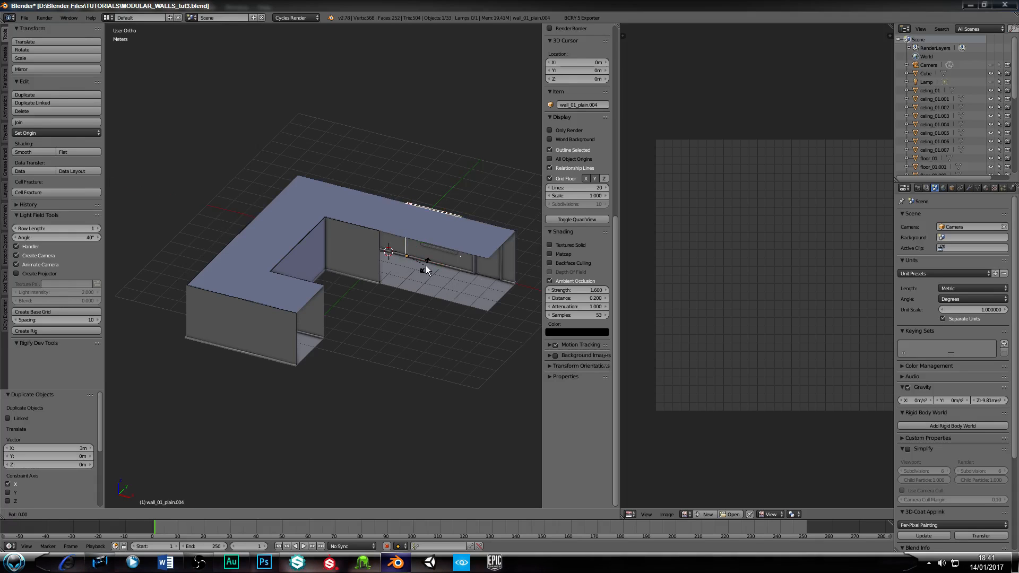
pyautogui.write('z180')
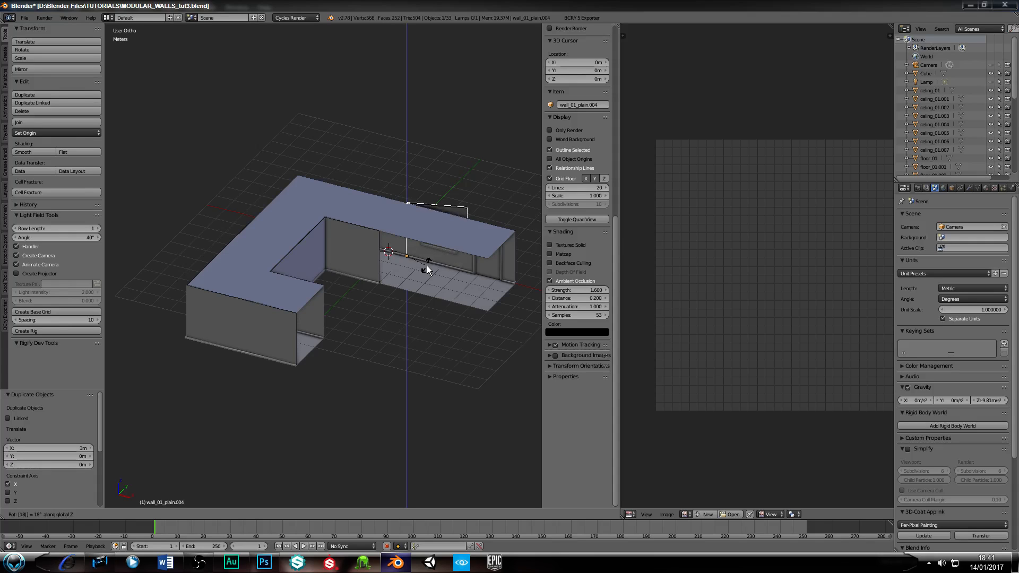
pyautogui.press('Return')
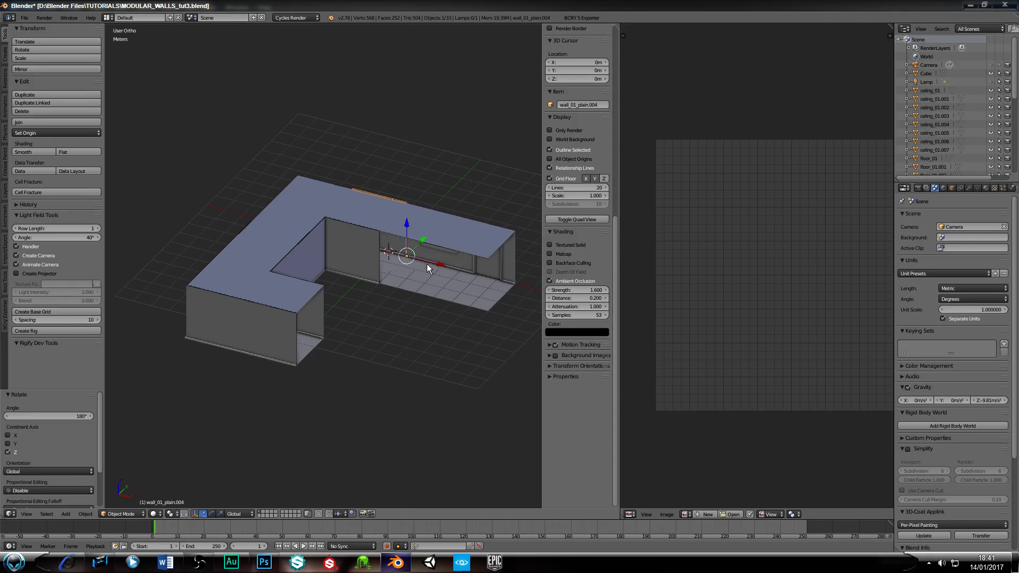
pyautogui.moveTo(425, 243); pyautogui.dragTo(463, 302)
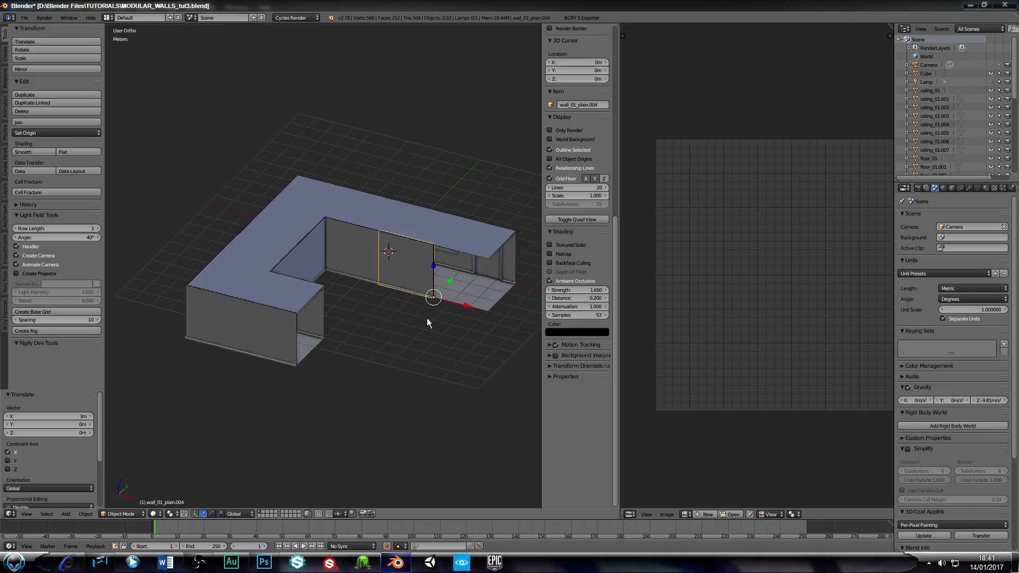
# Step: Duplicate the inner wall panel 3 m along X to close the rest of the corridor's inner side
pyautogui.hotkey('shift', 'd')
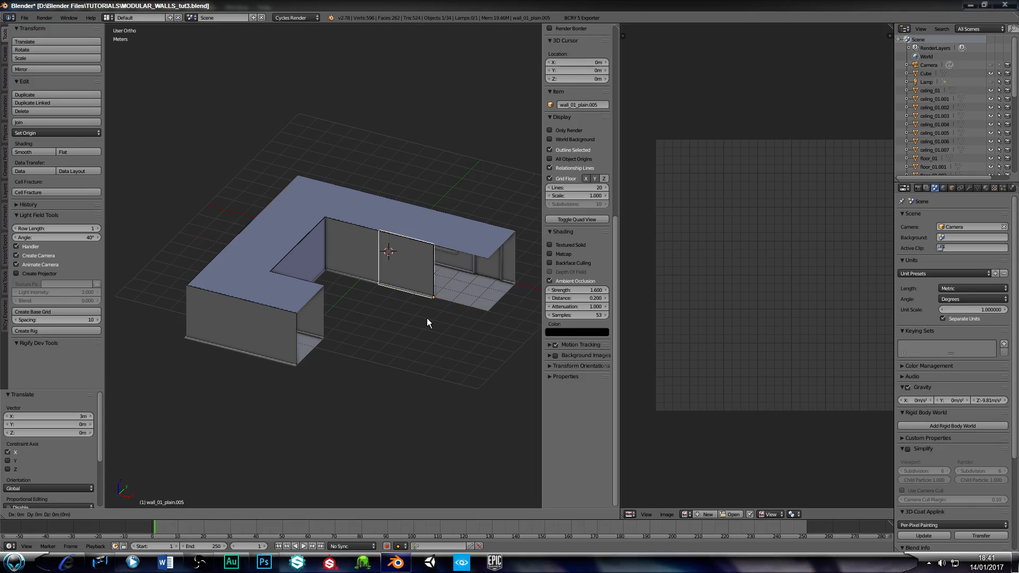
pyautogui.press('x')
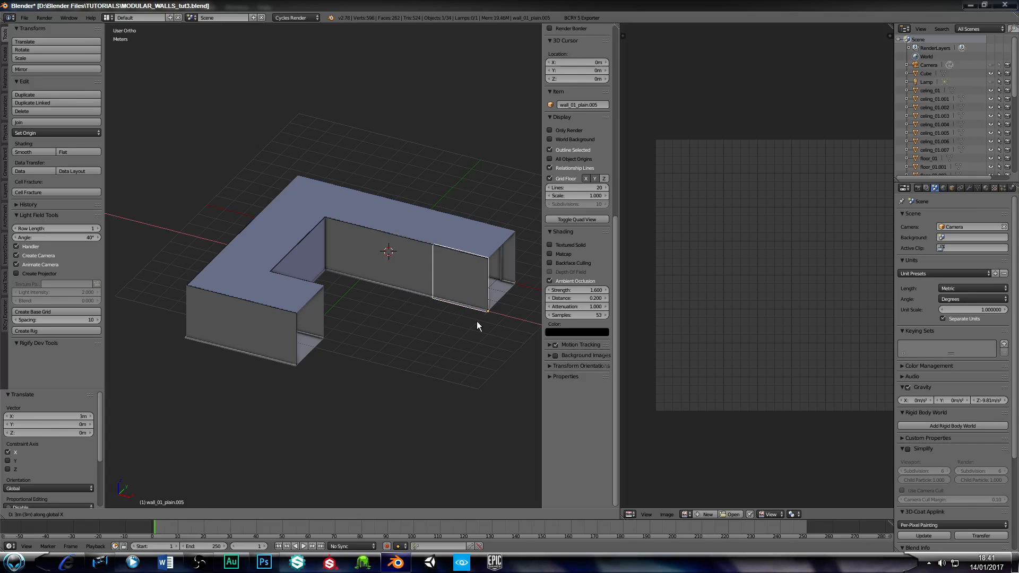
pyautogui.click(477, 320)
# Step: Walk through the corridor in perspective with walk navigation and gravity on, examining how the walls, corners, floor and ceiling fit together
pyautogui.moveTo(403, 317); pyautogui.dragTo(369, 293, button='middle')
pyautogui.scroll(7, 382, 292)
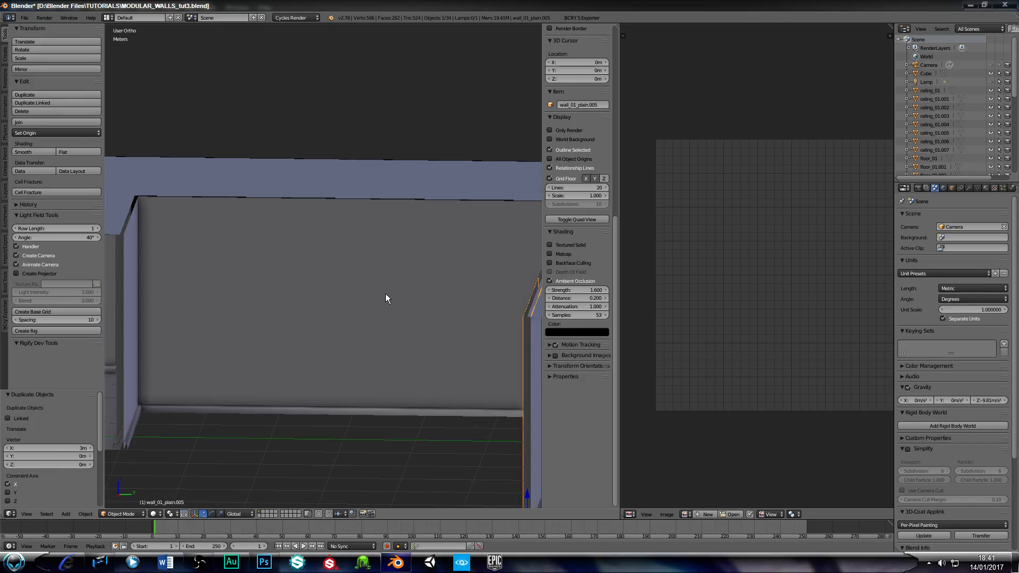
pyautogui.press('KP_5')
pyautogui.scroll(-7, 400, 330)
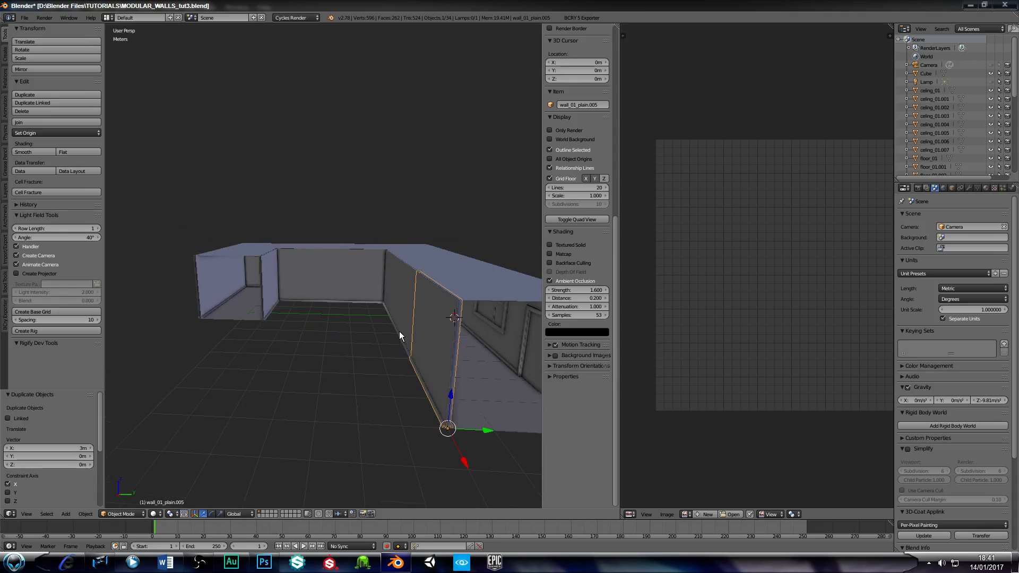
pyautogui.moveTo(426, 340); pyautogui.dragTo(355, 298, button='middle')
pyautogui.scroll(6, 360, 289)
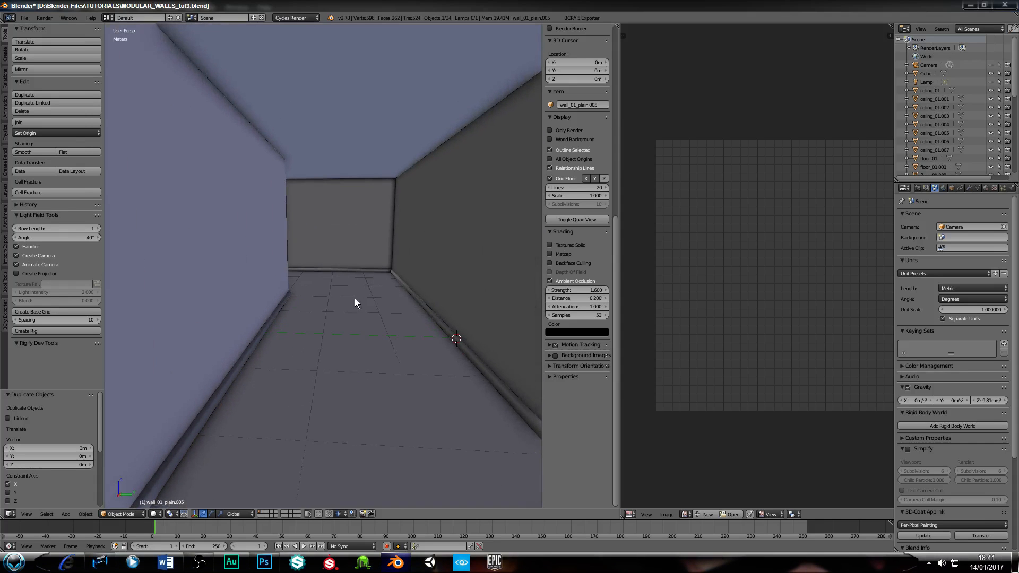
pyautogui.hotkey('shift', 'f')
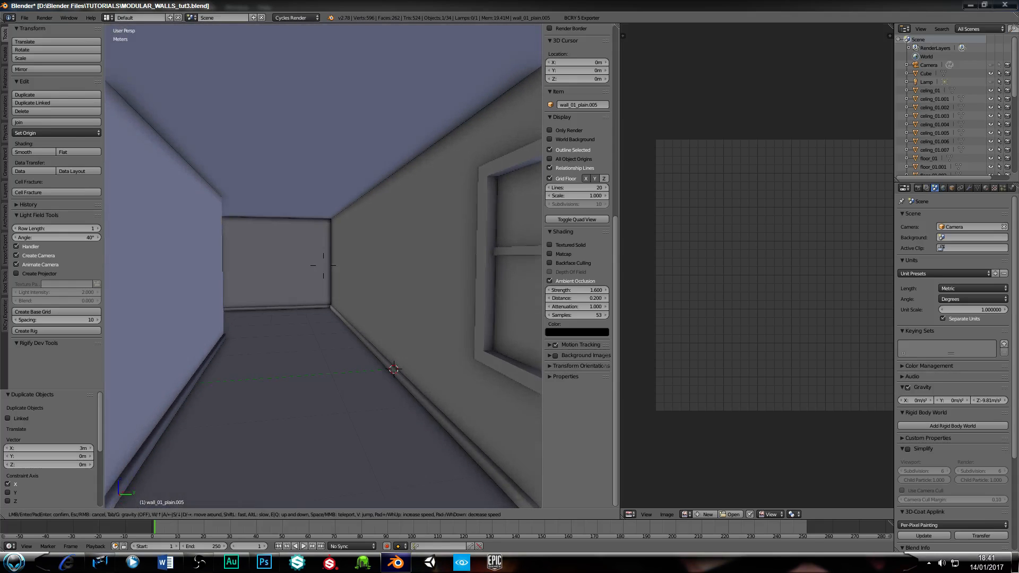
pyautogui.press('Tab')
pyautogui.press('w')
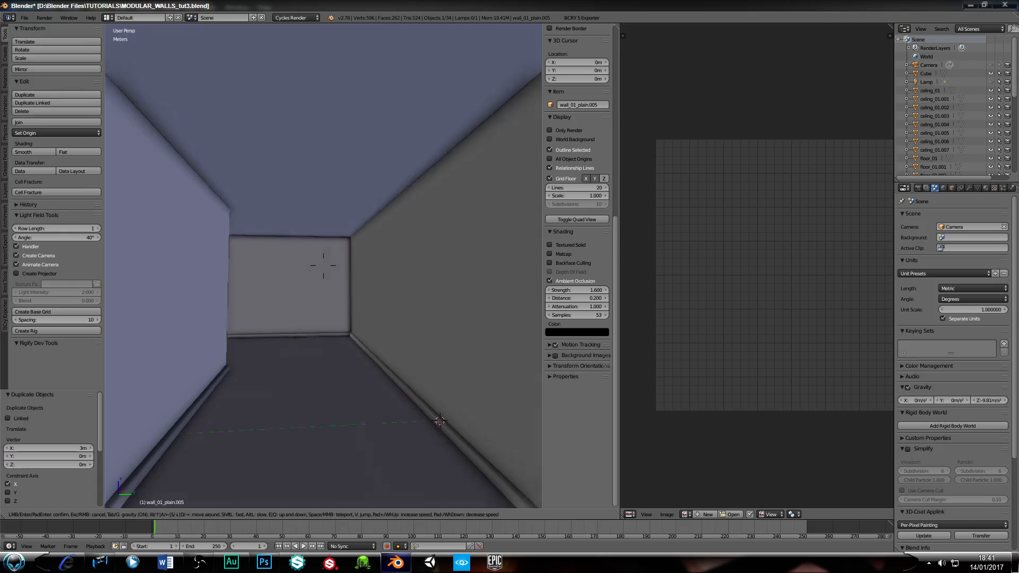
pyautogui.press('w')
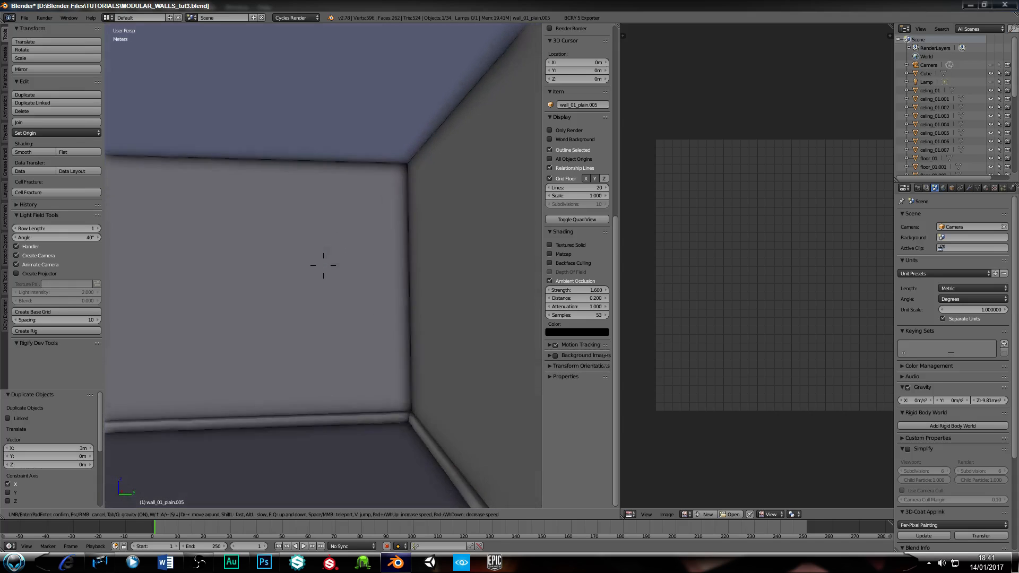
pyautogui.press('w')
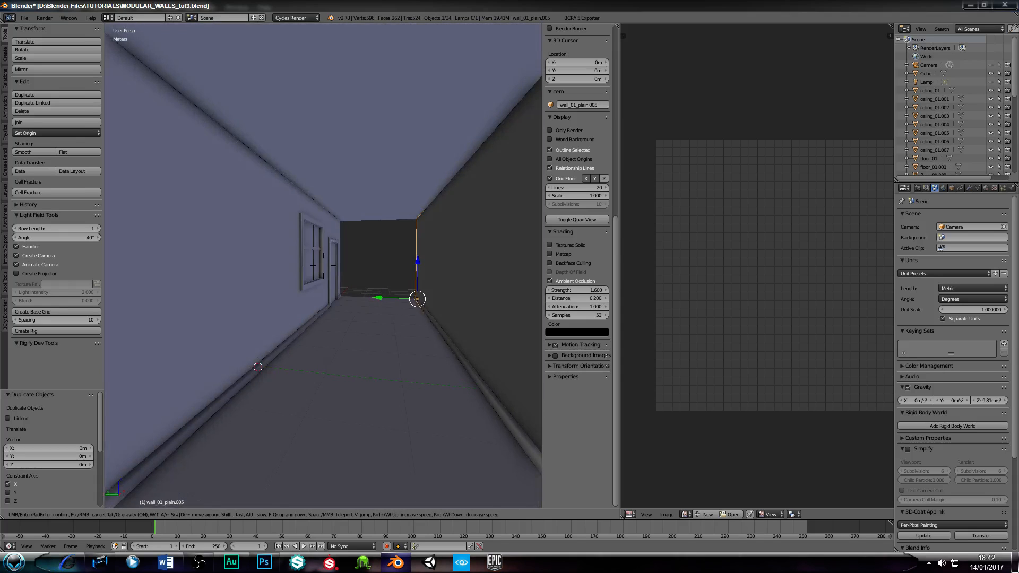
pyautogui.press('w')
pyautogui.press('w')
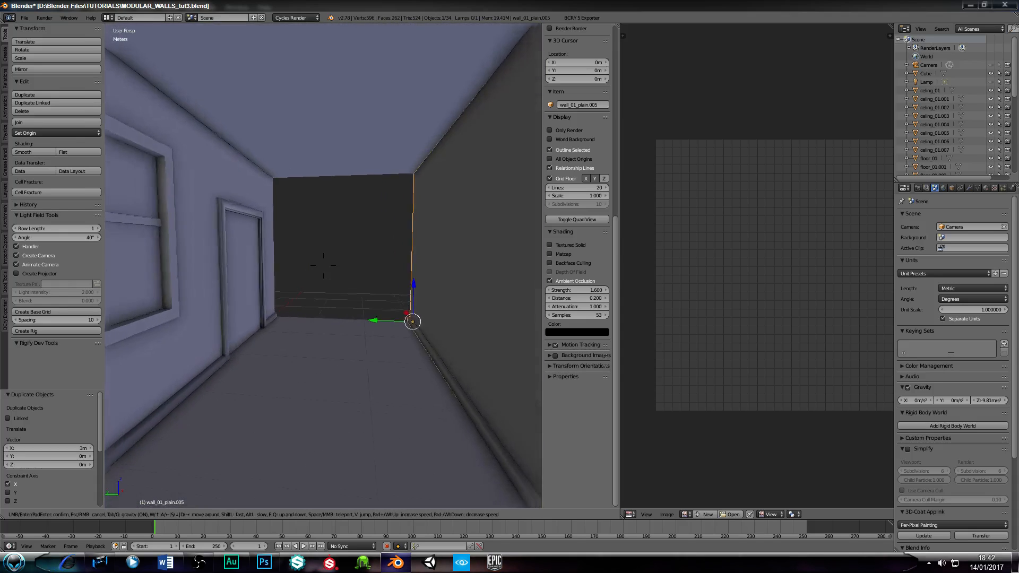
pyautogui.press('w')
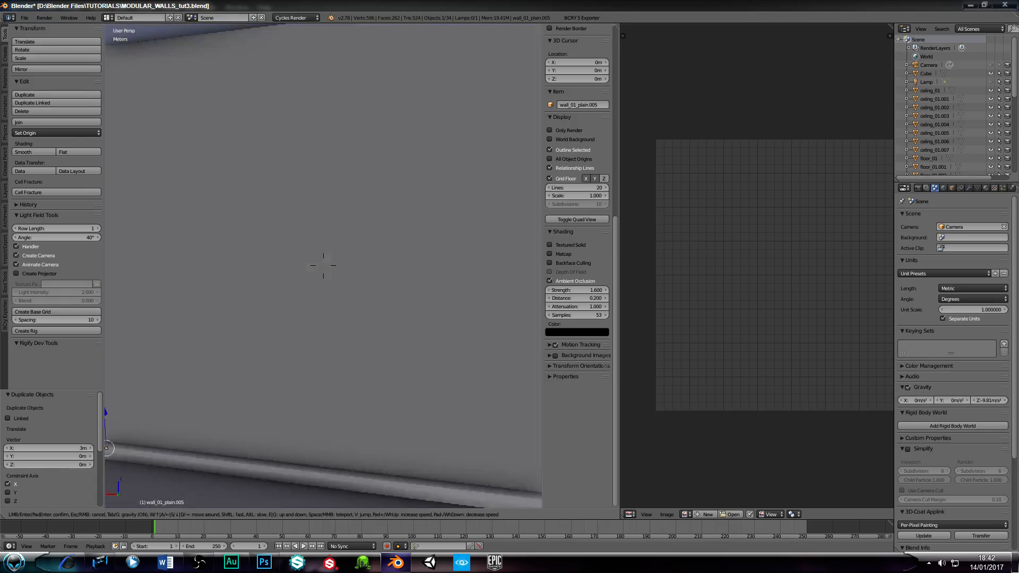
pyautogui.press('w')
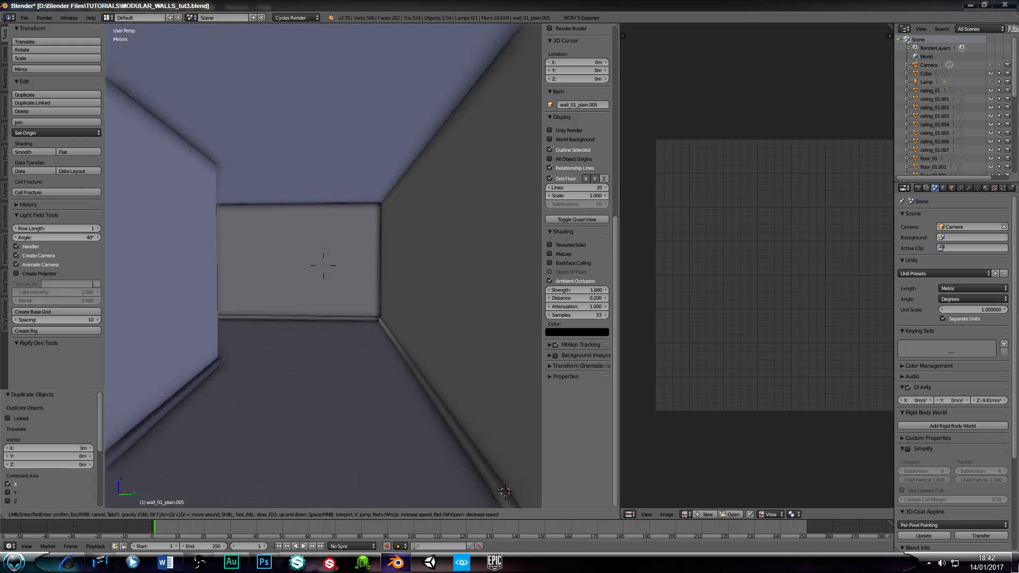
pyautogui.press('w')
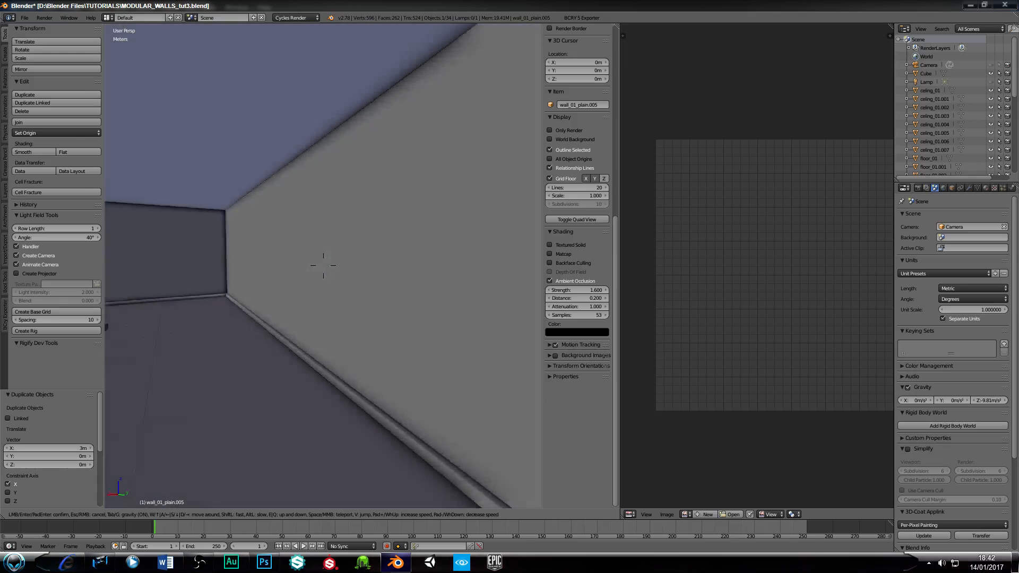
pyautogui.press('w')
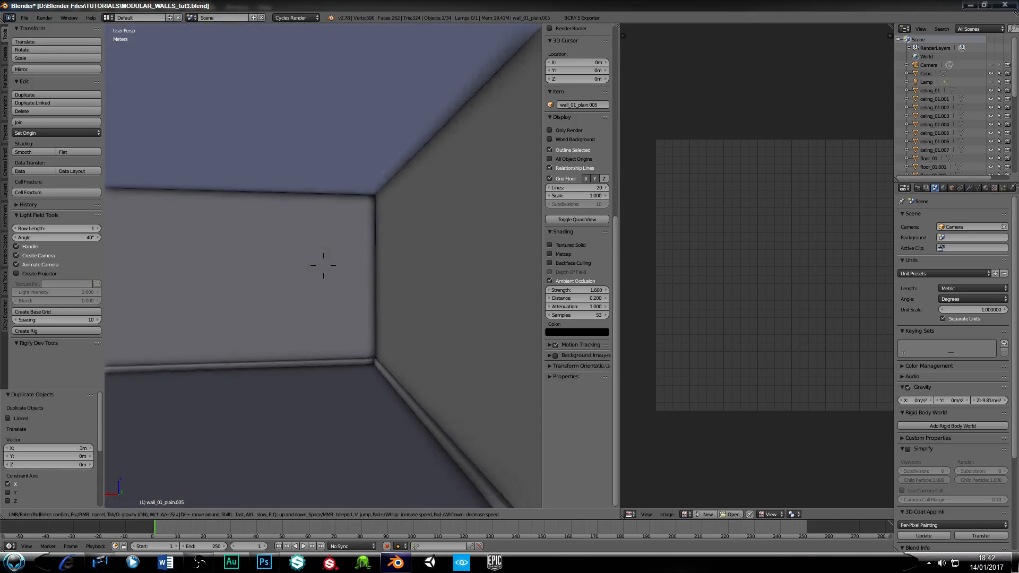
pyautogui.press('w')
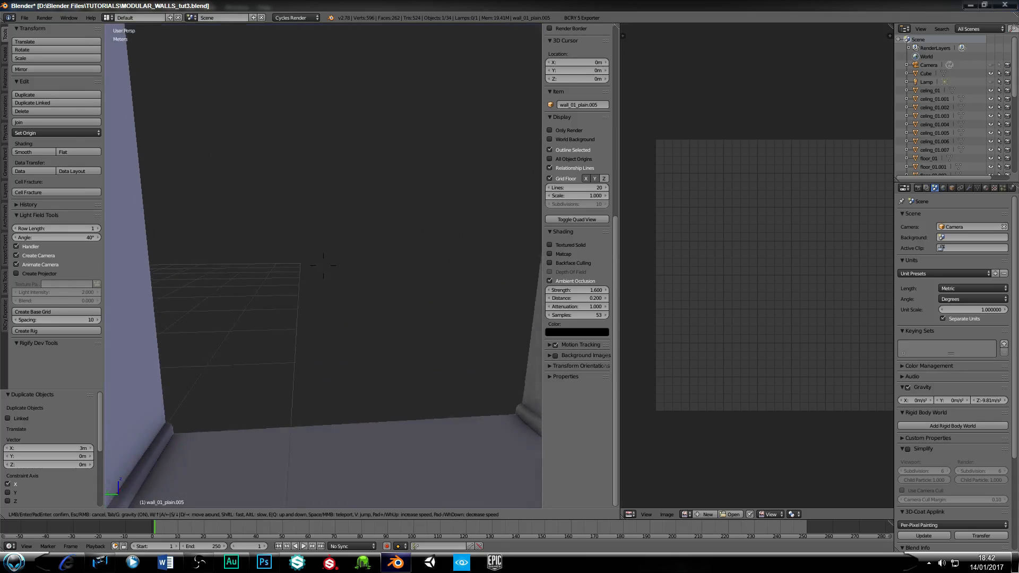
pyautogui.press('w')
pyautogui.press('w')
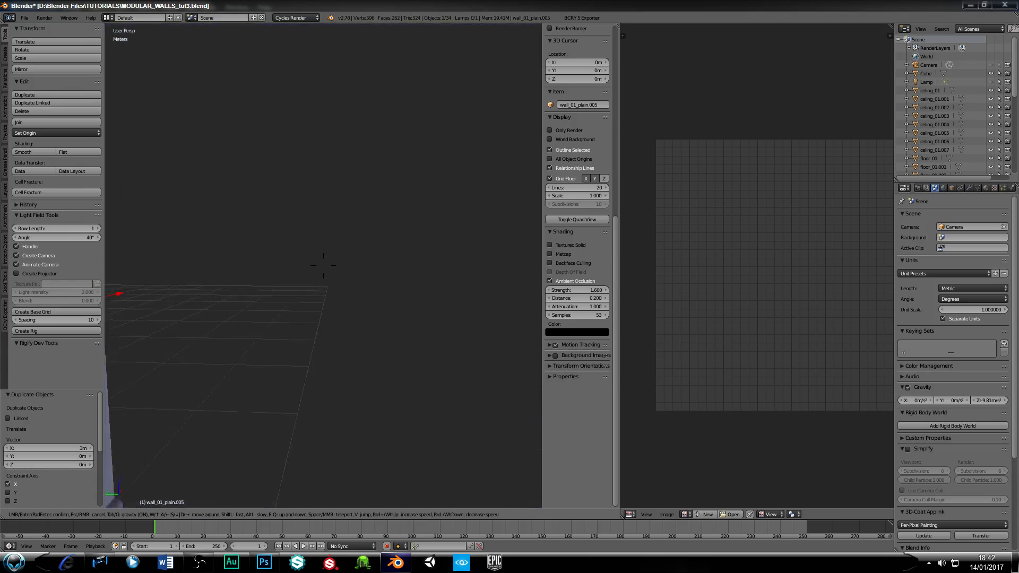
pyautogui.press('w')
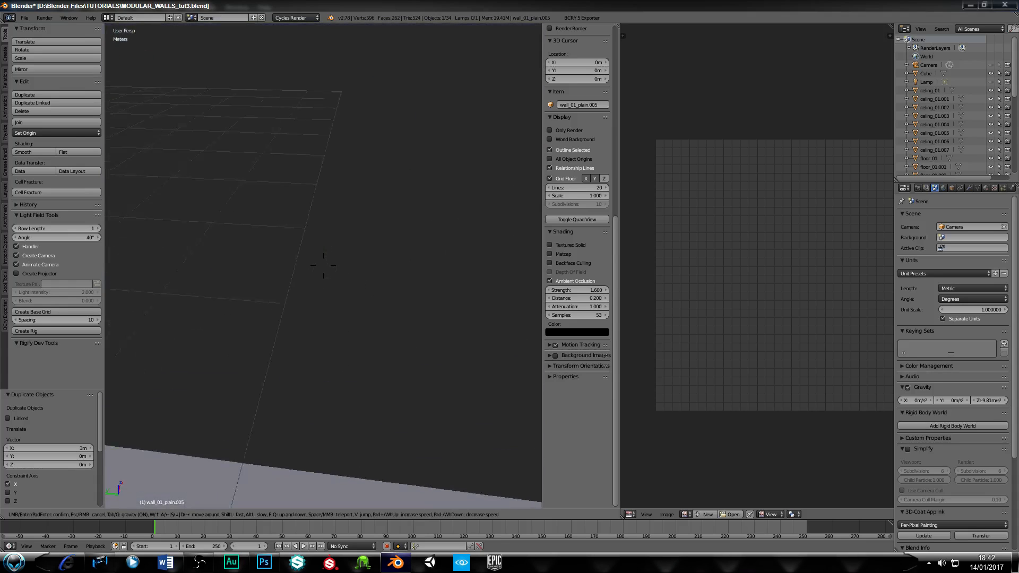
pyautogui.press('w')
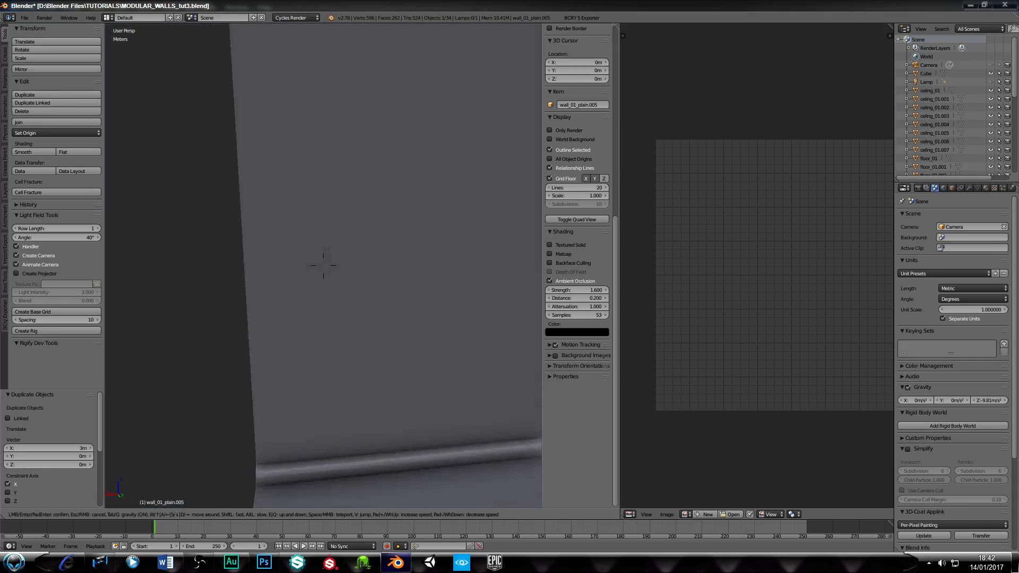
pyautogui.press('w')
pyautogui.press('w')
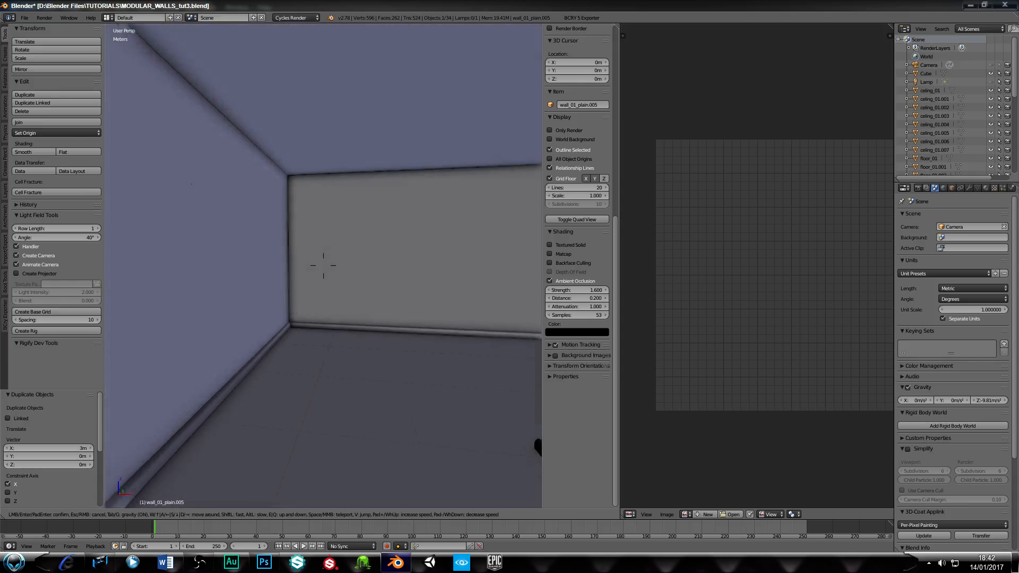
pyautogui.press('w')
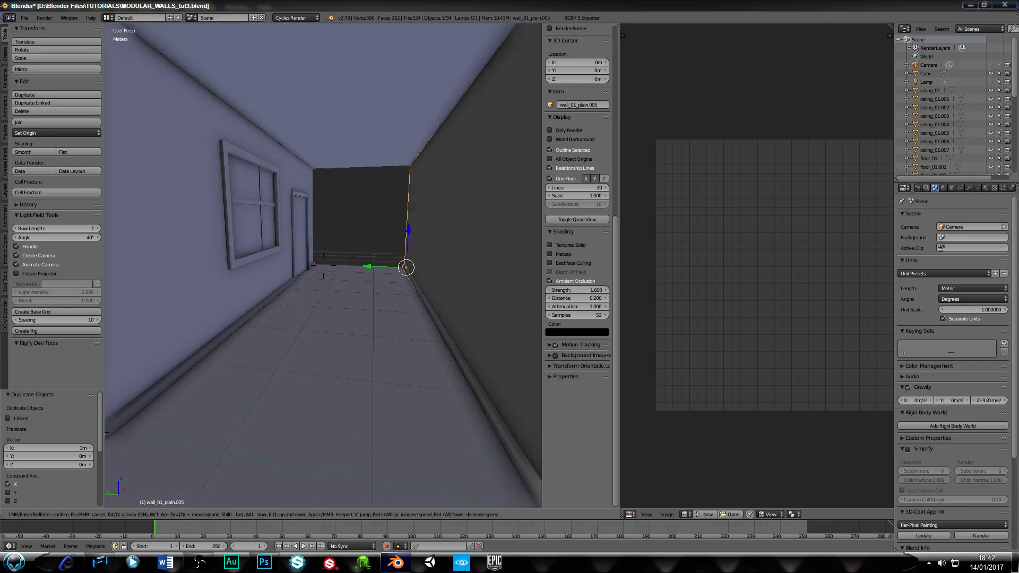
pyautogui.press('w')
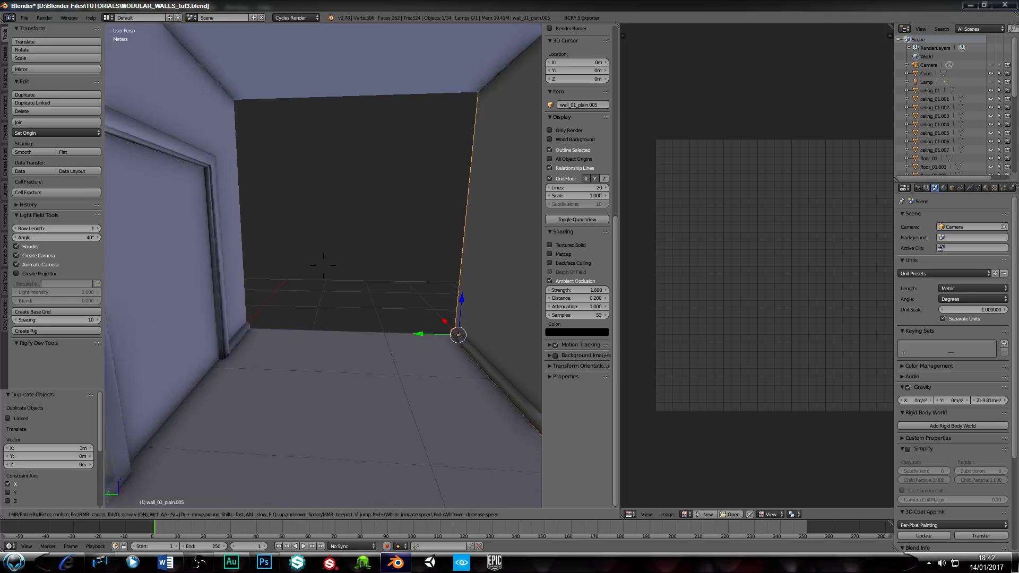
pyautogui.press('w')
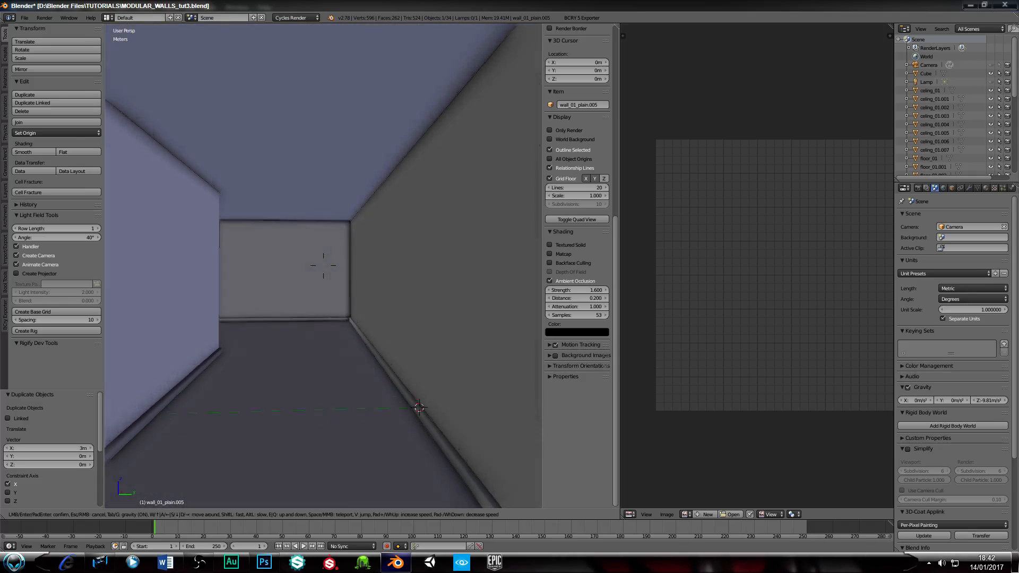
pyautogui.press('w')
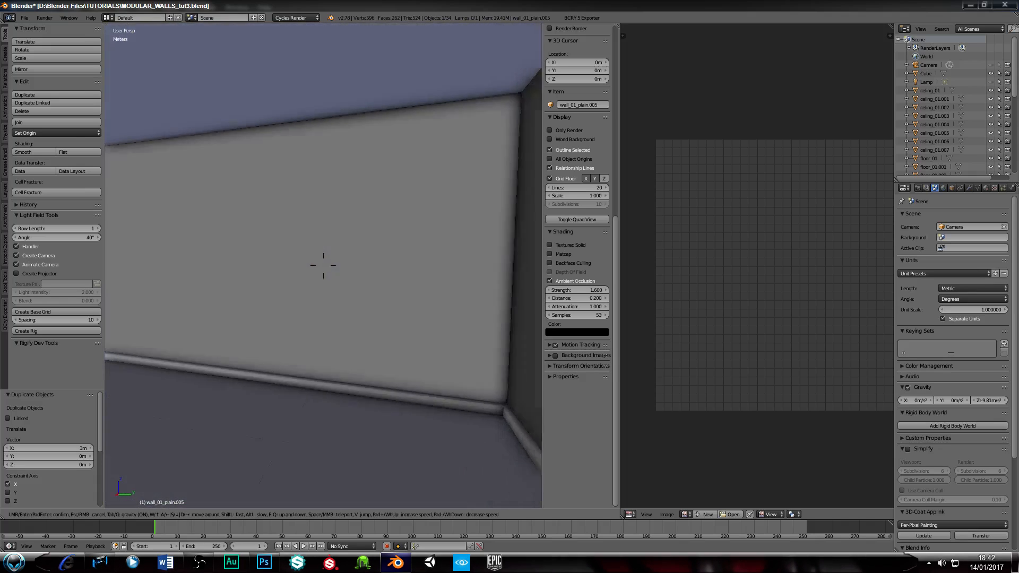
pyautogui.press('w')
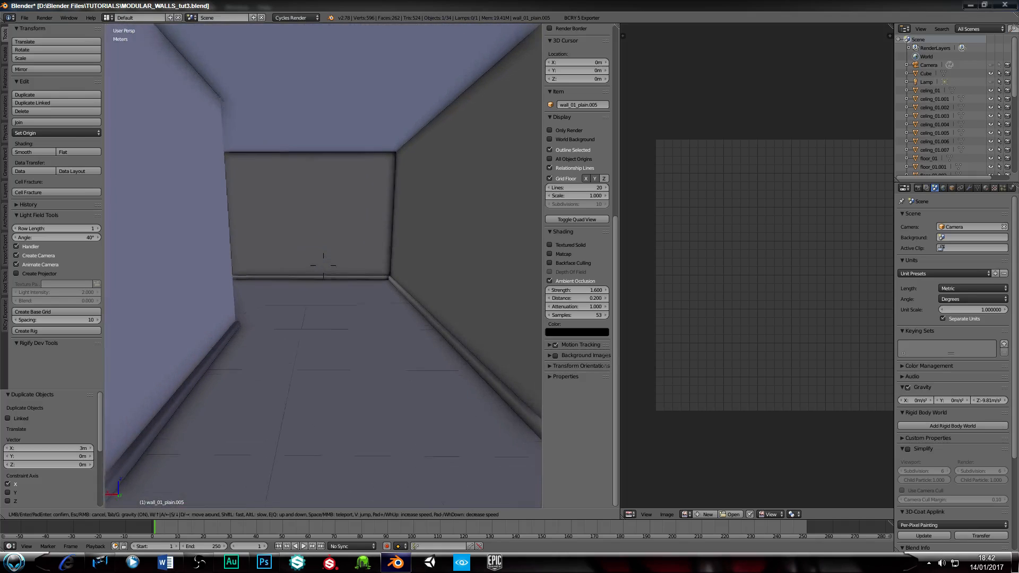
# Step: Finish the walk along the corridor, leave walk navigation, and examine the assembled layout from outside
pyautogui.press('w')
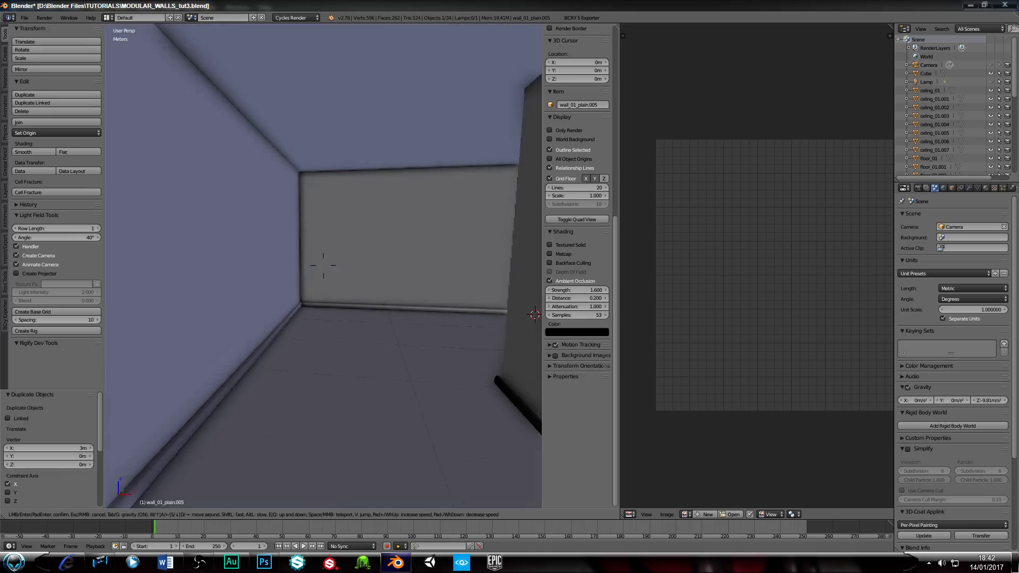
pyautogui.press('Escape')
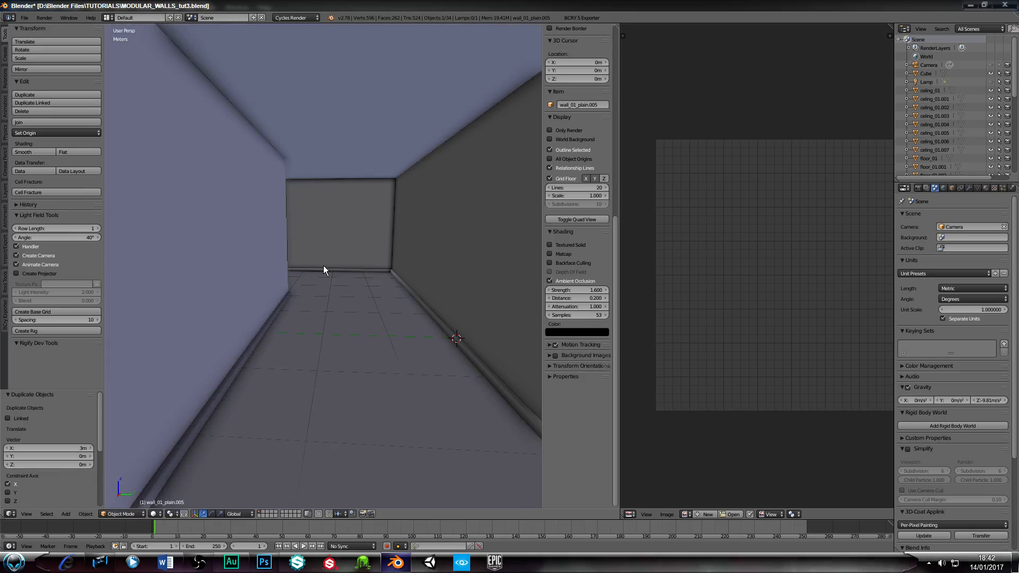
pyautogui.moveTo(114, 184); pyautogui.dragTo(353, 253, button='middle')
pyautogui.scroll(-8, 353, 253)
pyautogui.moveTo(336, 305); pyautogui.dragTo(254, 279, button='middle')
pyautogui.scroll(3, 253, 278)
# Step: Duplicate the plain outer wall beside the window and place the copy 6 m along X, at the door section
pyautogui.rightClick(323, 305)
pyautogui.scroll(-3, 316, 322)
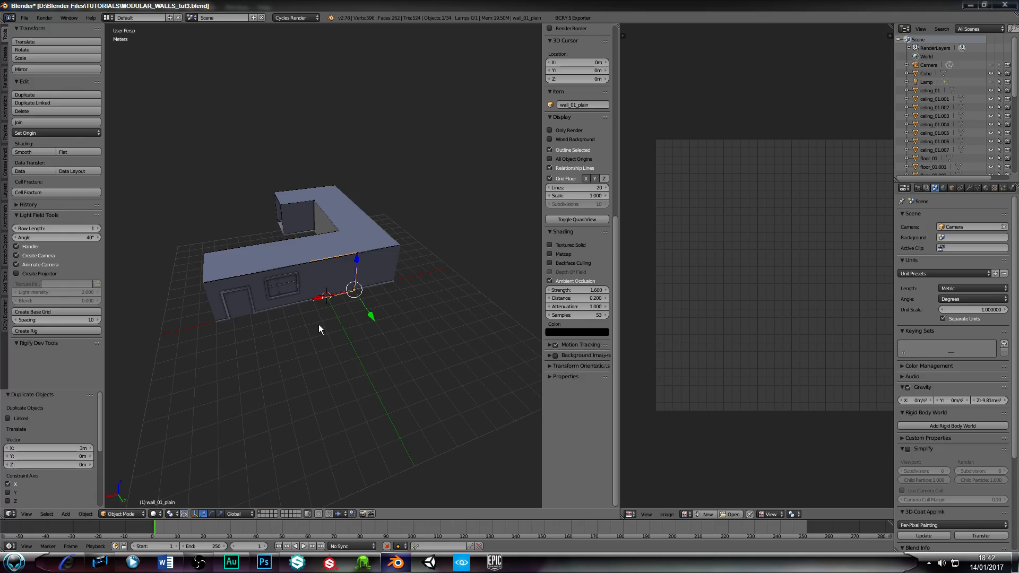
pyautogui.moveTo(315, 294); pyautogui.dragTo(331, 311, button='middle')
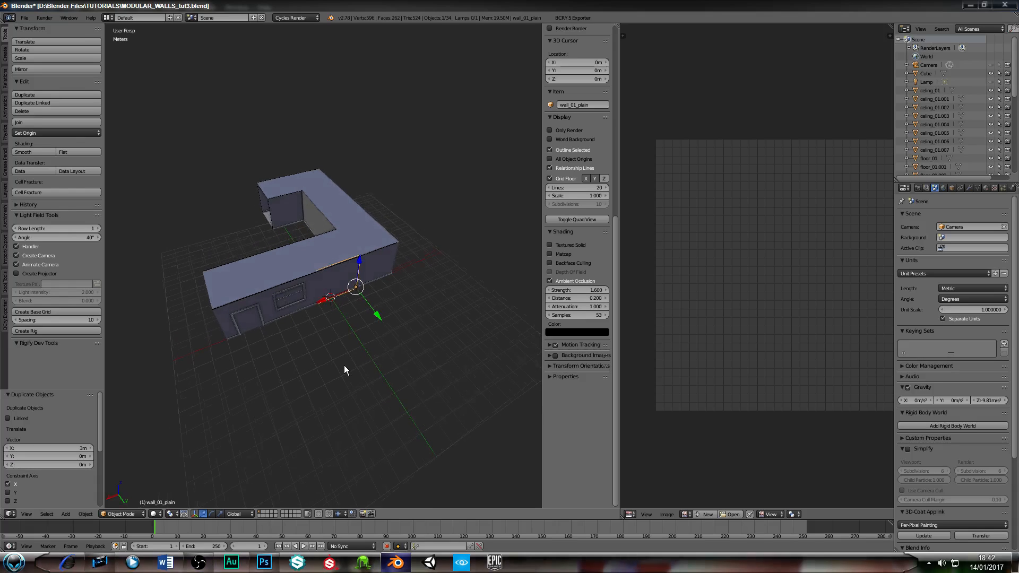
pyautogui.press('KP_7')
pyautogui.press('KP_5')
pyautogui.scroll(4, 335, 290)
pyautogui.keyDown('shift'); pyautogui.moveTo(337, 254); pyautogui.dragTo(291, 324, button='middle'); pyautogui.keyUp('shift')
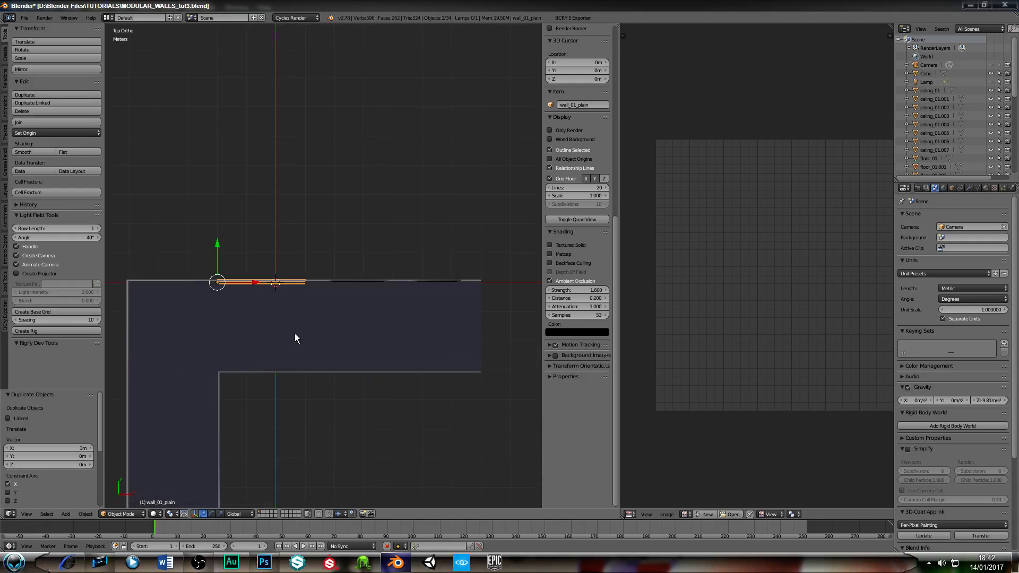
pyautogui.hotkey('shift', 'd')
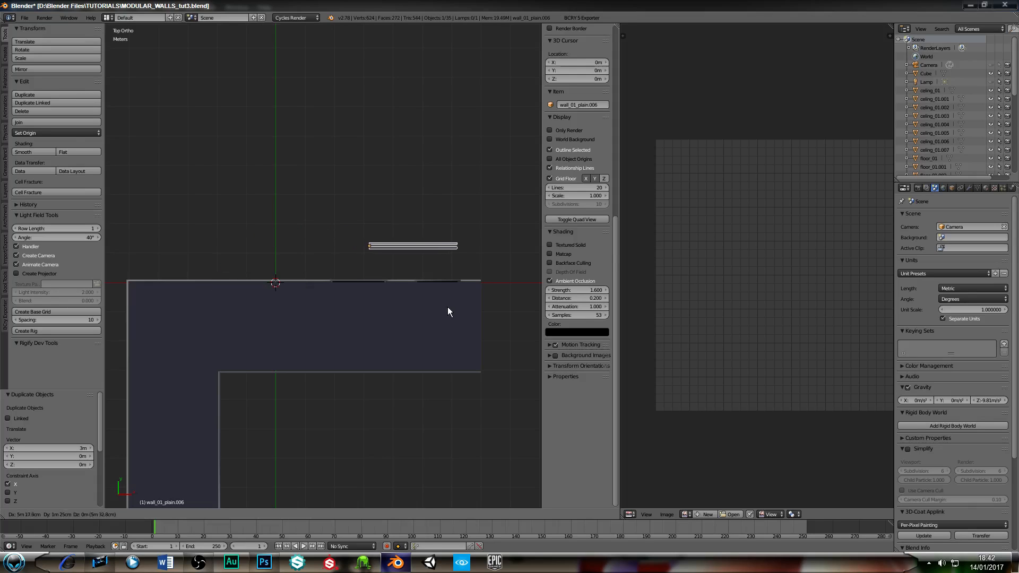
pyautogui.click(475, 346)
# Step: Rotate the wall copy a quarter turn about Z and move it 3 m along Y so it stands outside the corridor
pyautogui.press('r')
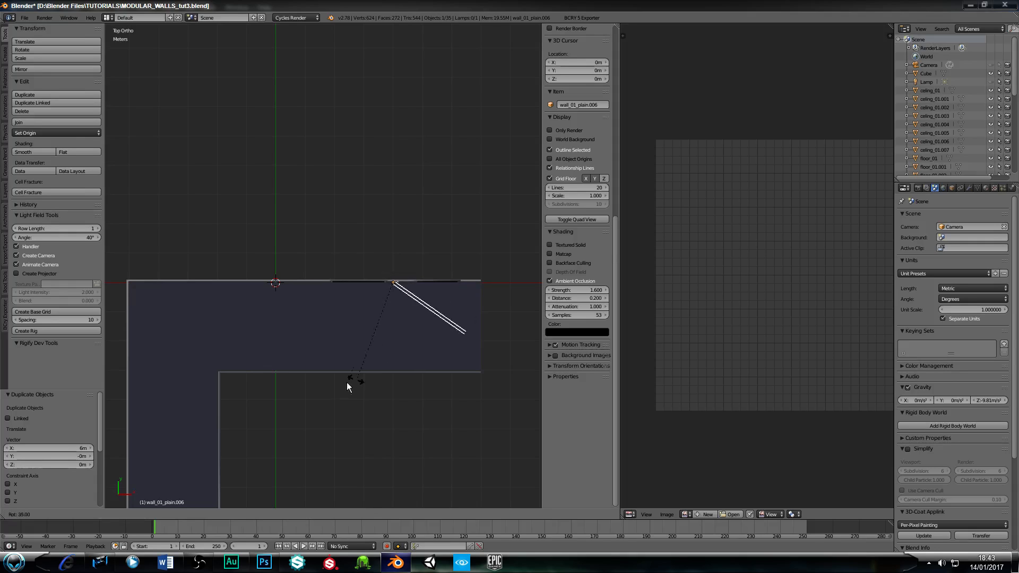
pyautogui.click(221, 324)
pyautogui.moveTo(393, 247); pyautogui.dragTo(392, 230)
pyautogui.press('Return')
pyautogui.hotkey('ctrl', 'space')
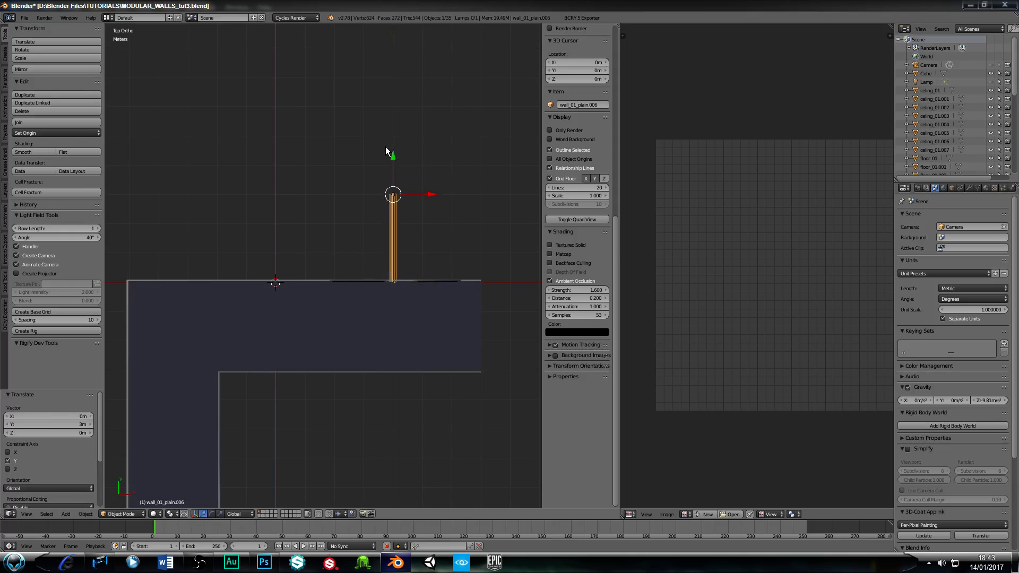
# Step: Duplicate the perpendicular wall 3 m along X to form the opposite side of the room behind the door
pyautogui.moveTo(354, 323); pyautogui.dragTo(256, 203, button='middle')
pyautogui.scroll(3, 256, 203)
pyautogui.press('KP_7')
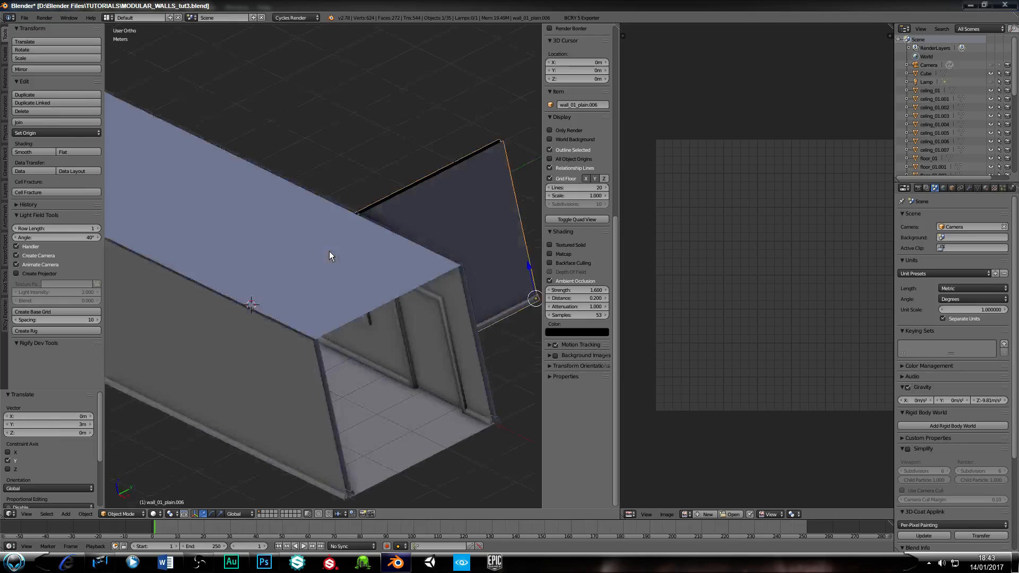
pyautogui.scroll(-5, 354, 264)
pyautogui.keyDown('shift'); pyautogui.moveTo(327, 225); pyautogui.dragTo(266, 218, button='middle'); pyautogui.keyUp('shift')
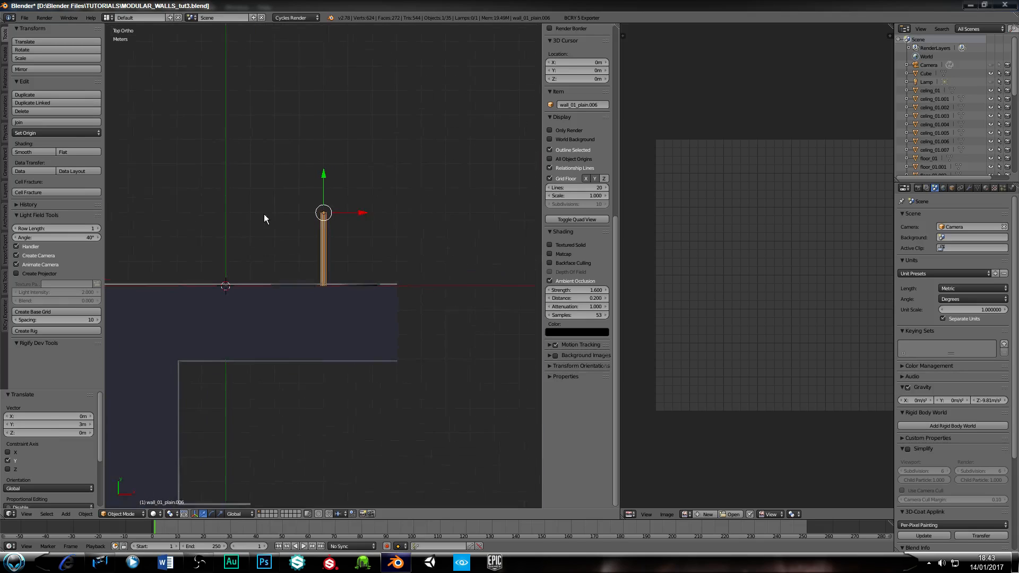
pyautogui.hotkey('shift', 'd')
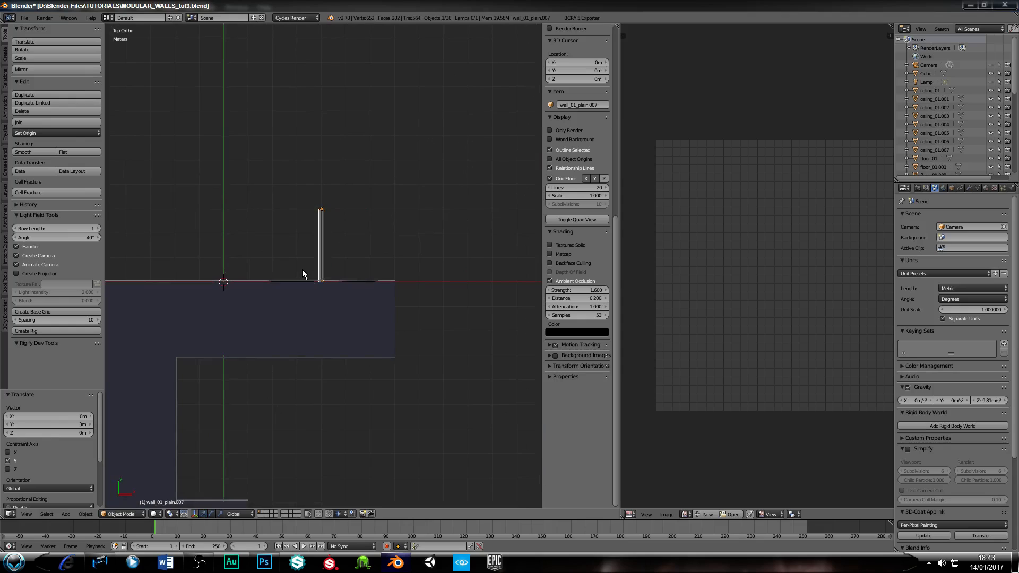
pyautogui.click(378, 266)
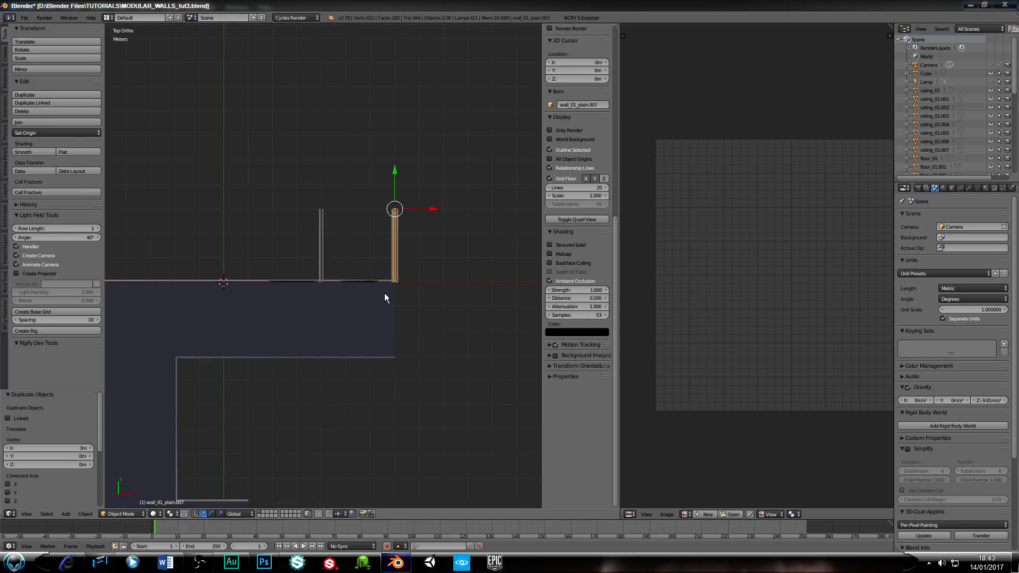
# Step: Rotate the new side wall 180° about Z and move it -3 m along Y to align it with the first
pyautogui.press('r')
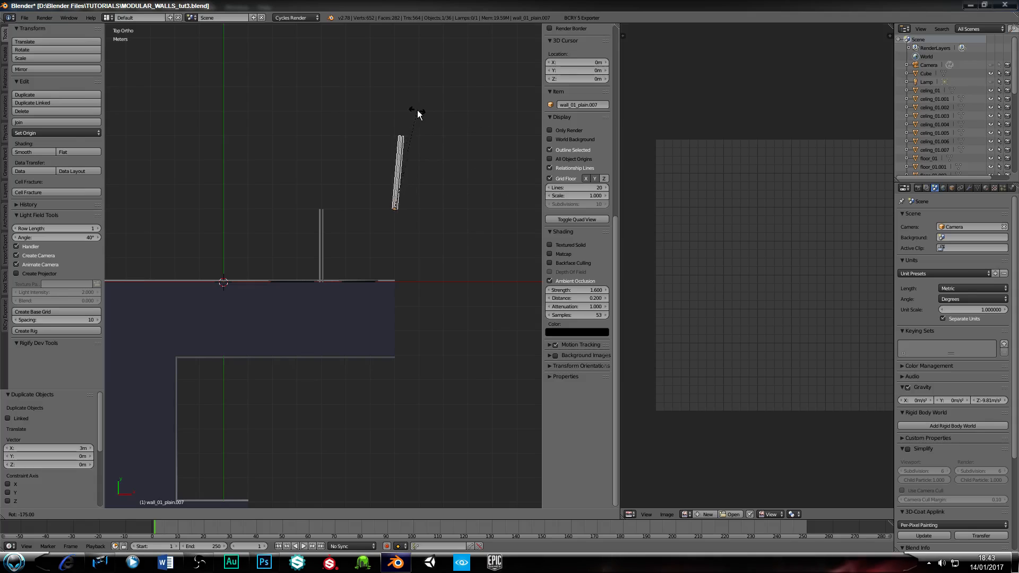
pyautogui.click(409, 114)
pyautogui.moveTo(395, 169); pyautogui.dragTo(407, 247)
# Step: Swing the door open by rotating it 115° about the global Z axis
pyautogui.moveTo(401, 298); pyautogui.dragTo(316, 294, button='middle')
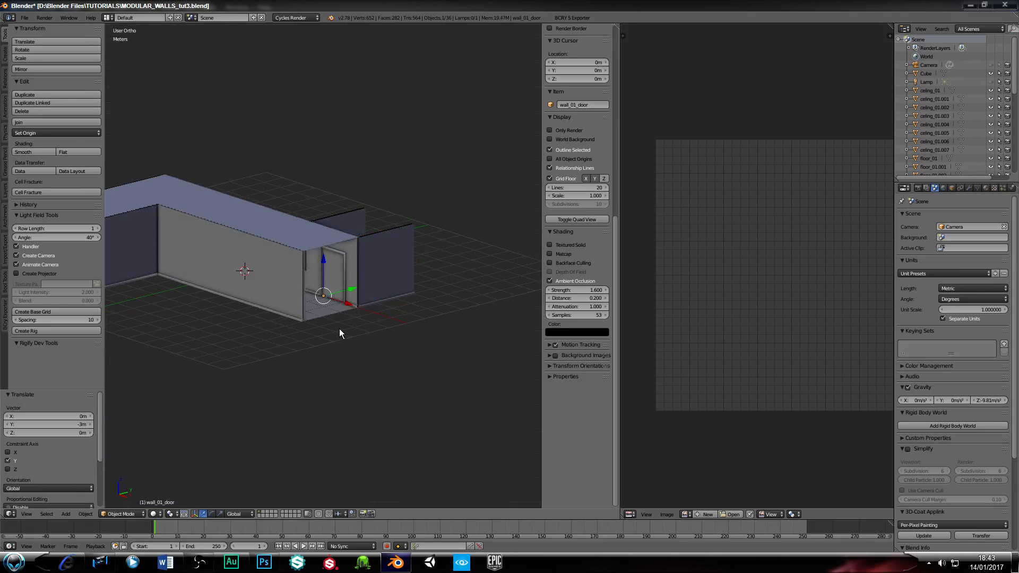
pyautogui.press('r')
pyautogui.press('z')
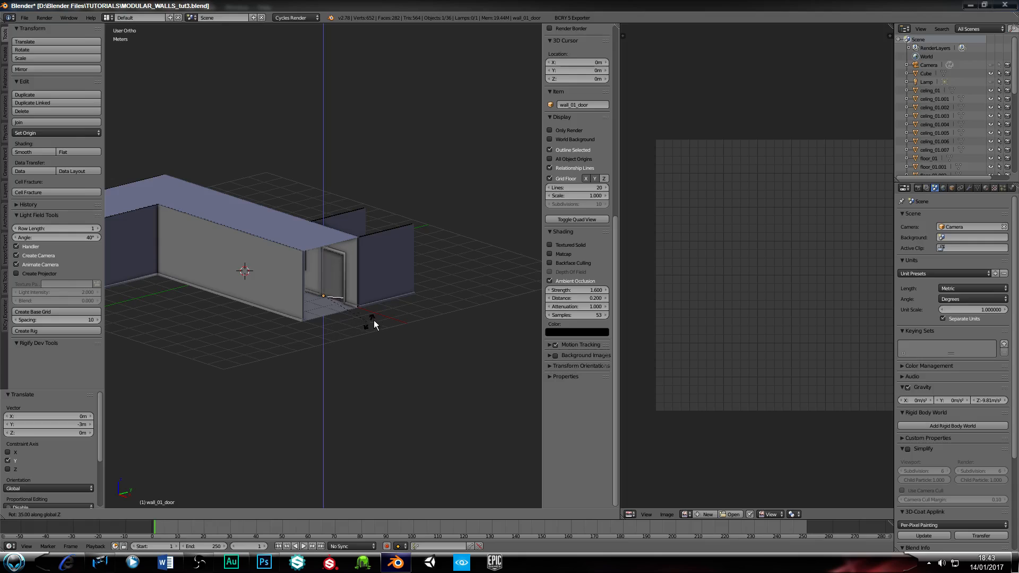
pyautogui.click(364, 246)
# Step: Duplicate the floor tile at the door section 3 m along Y to floor the side room
pyautogui.rightClick(347, 329)
pyautogui.hotkey('shift', 'd')
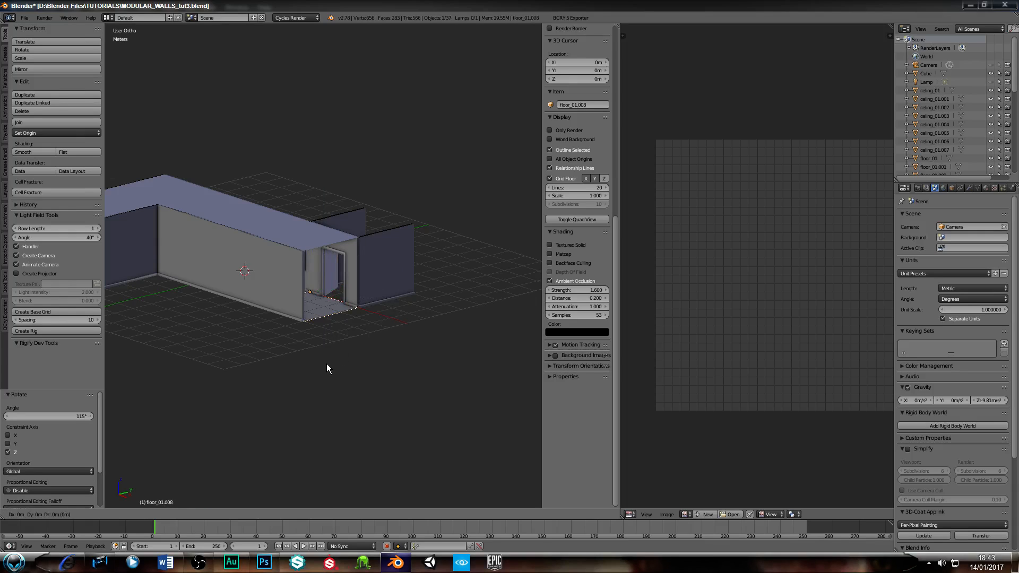
pyautogui.press('y')
pyautogui.press('3')
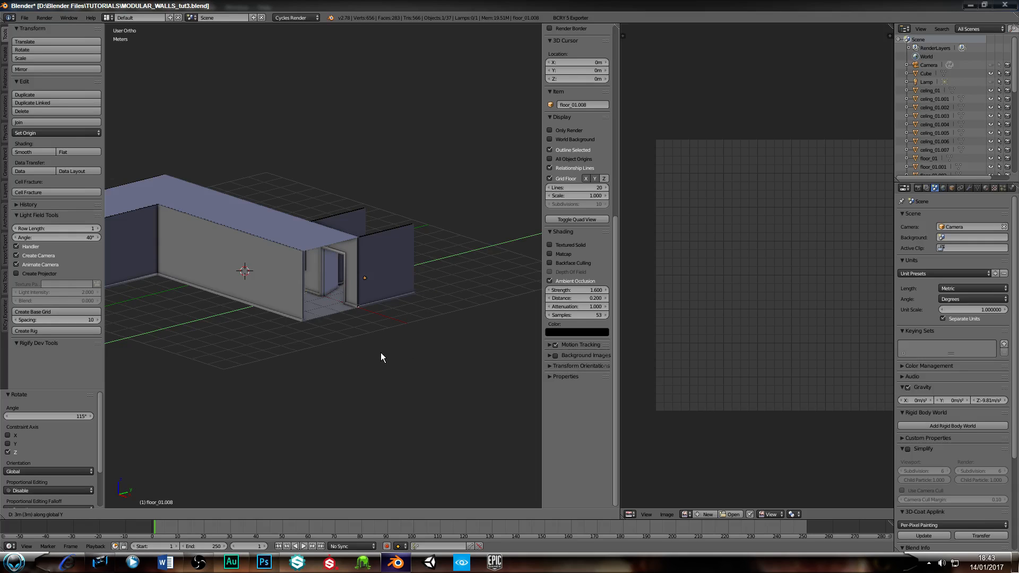
pyautogui.press('Return')
# Step: Duplicate the ceiling tile above the door section 3 m along Y to cover the side room
pyautogui.rightClick(340, 241)
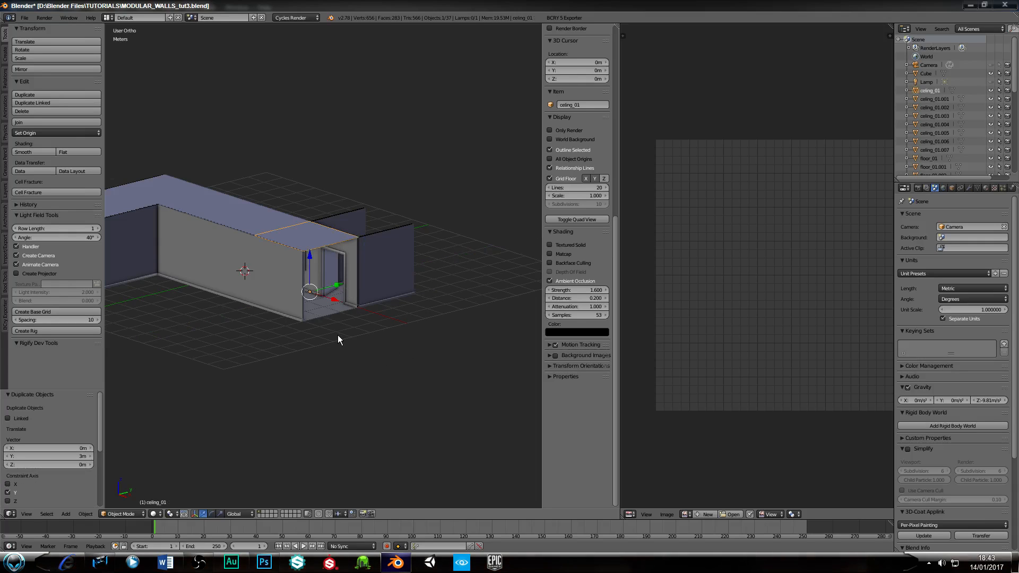
pyautogui.hotkey('shift', 'd')
pyautogui.press('y')
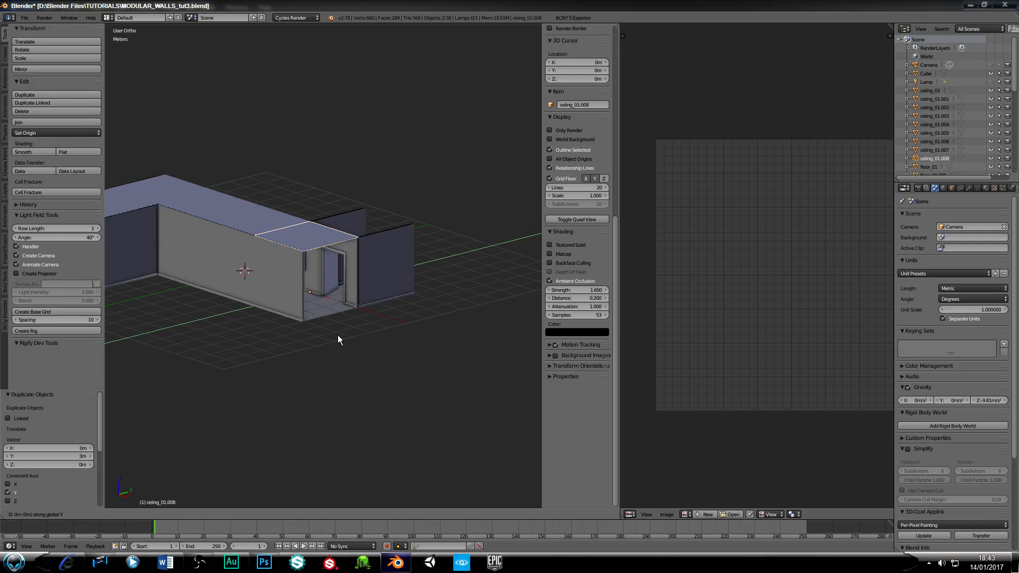
pyautogui.click(390, 333)
# Step: Walk through the corridor from its far end to the open door, with walk navigation and gravity on
pyautogui.moveTo(307, 342); pyautogui.dragTo(200, 304, button='middle')
pyautogui.moveTo(158, 341); pyautogui.dragTo(328, 359, button='middle')
pyautogui.scroll(4, 298, 355)
pyautogui.keyDown('shift'); pyautogui.moveTo(195, 352); pyautogui.dragTo(343, 342, button='middle'); pyautogui.keyUp('shift')
pyautogui.scroll(2, 343, 342)
pyautogui.scroll(1, 385, 336)
pyautogui.scroll(3, 385, 341)
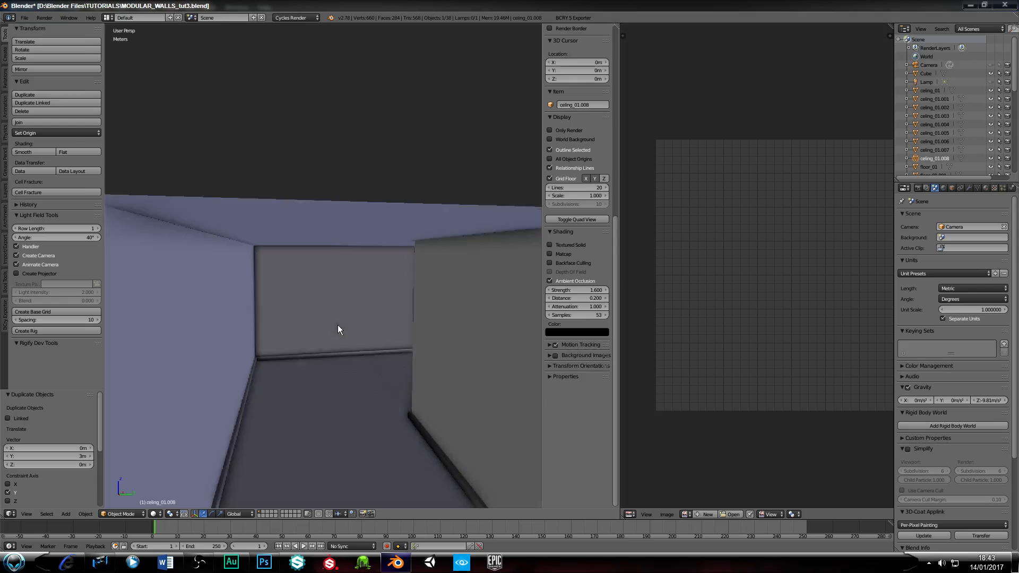
pyautogui.scroll(3, 331, 324)
pyautogui.scroll(2, 323, 307)
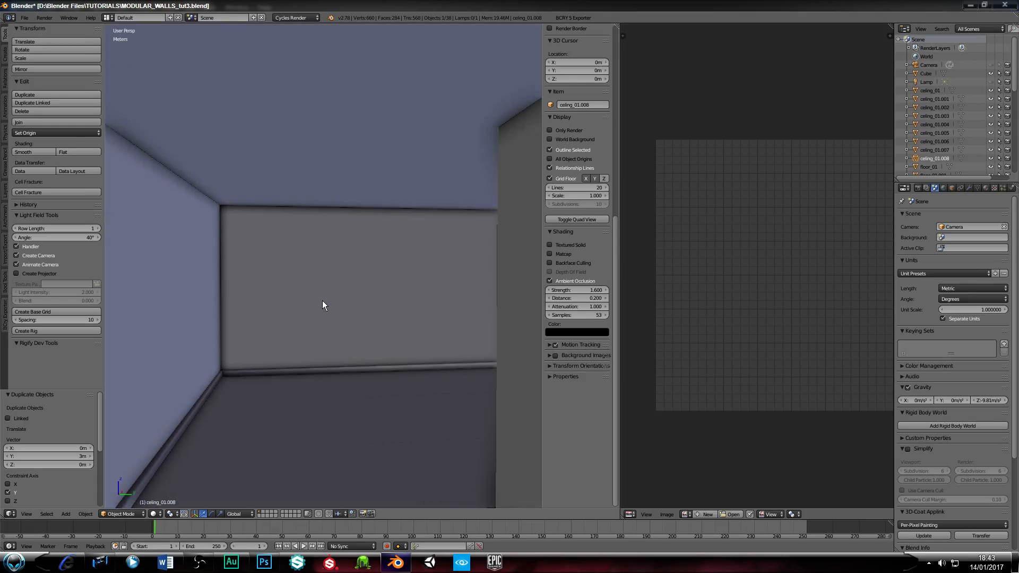
pyautogui.hotkey('shift', 'f')
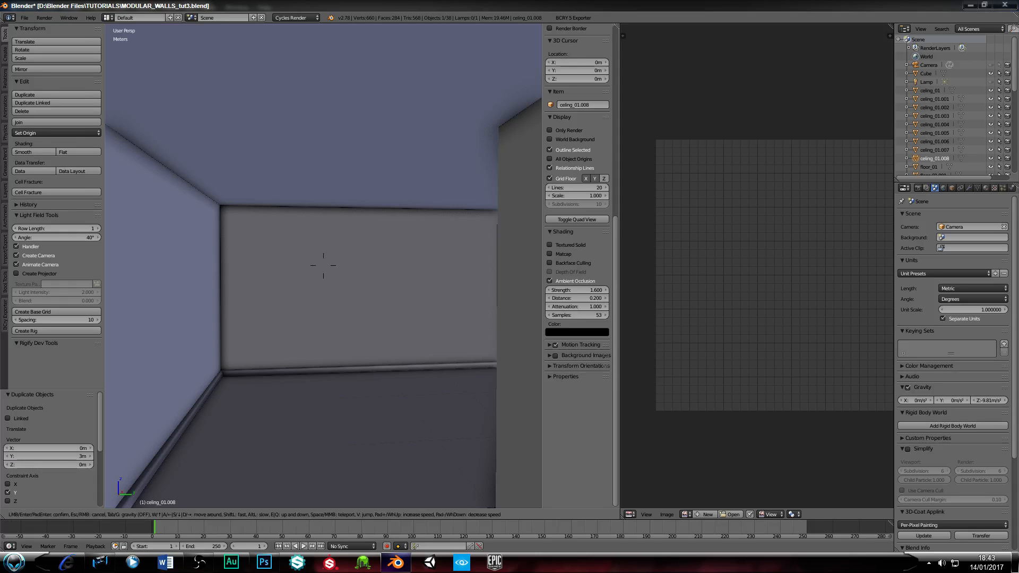
pyautogui.press('Tab')
pyautogui.press('w')
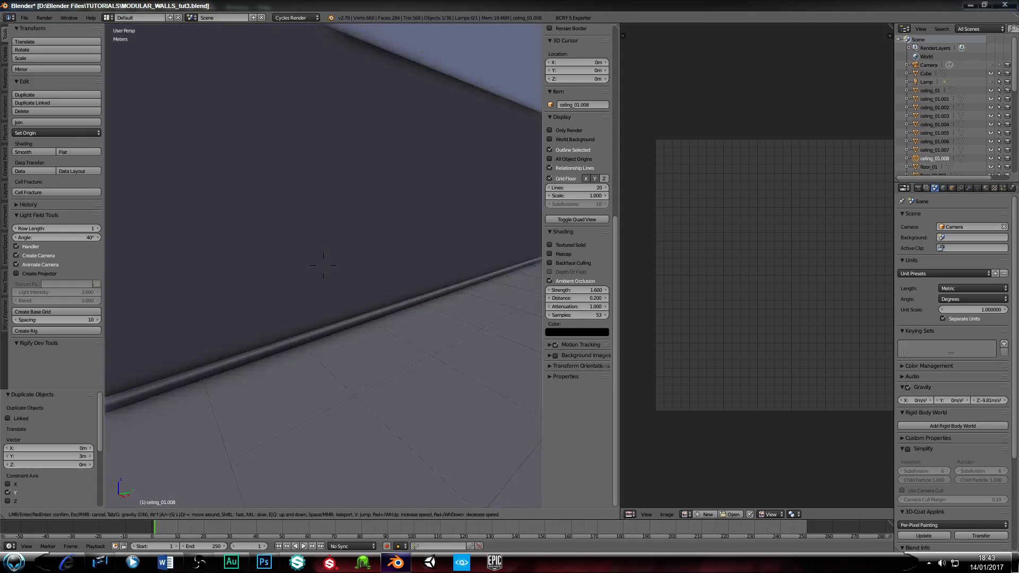
pyautogui.press('w')
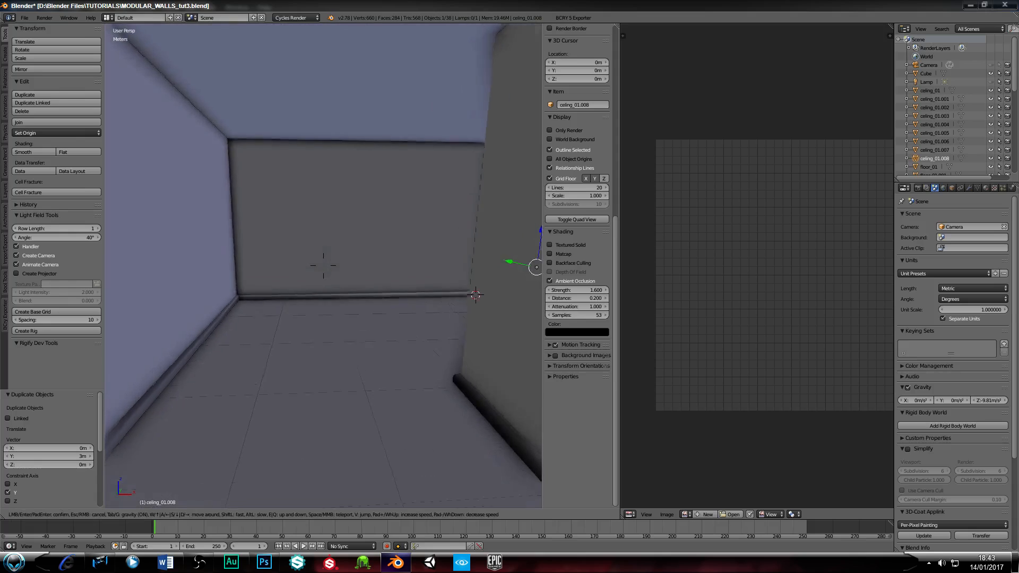
pyautogui.press('w')
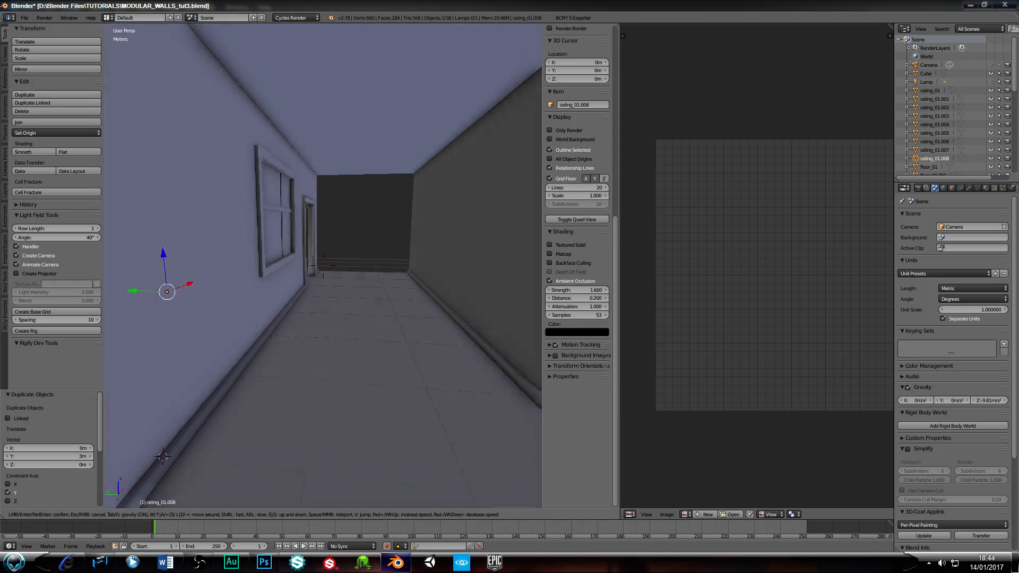
pyautogui.press('w')
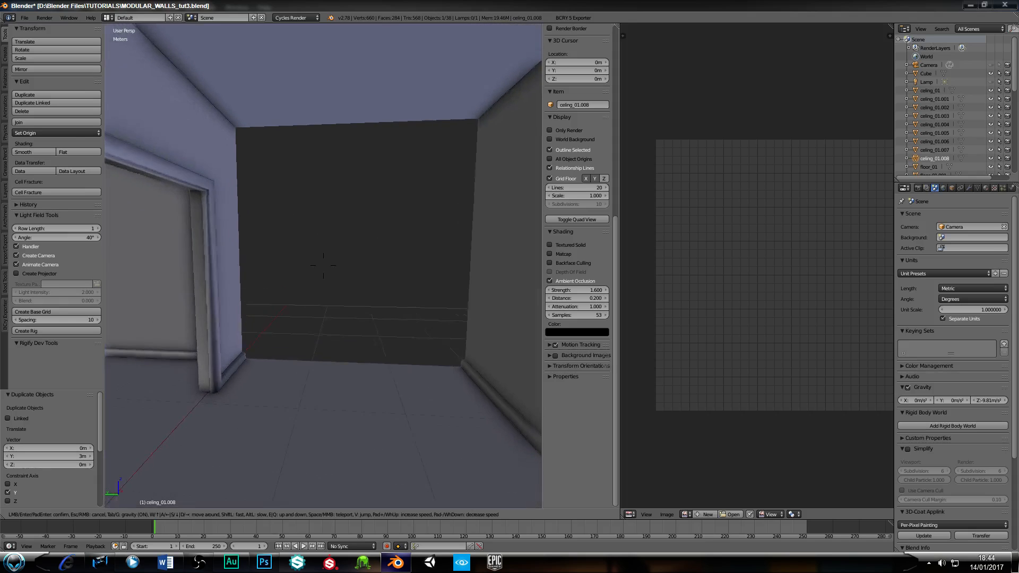
# Step: Walk through the open door into the side room and back out through the doorway into the corridor
pyautogui.press('w')
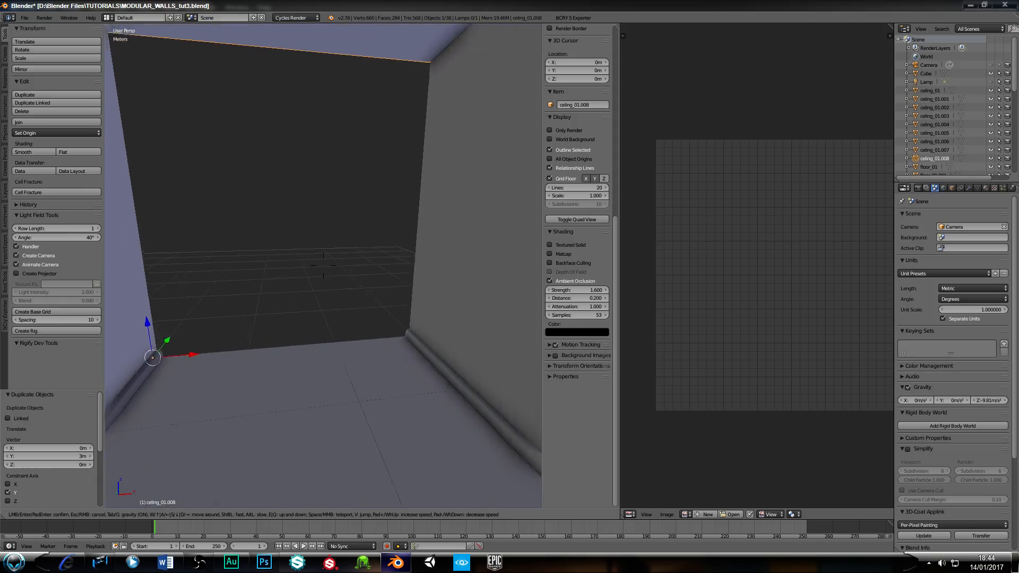
pyautogui.press('w')
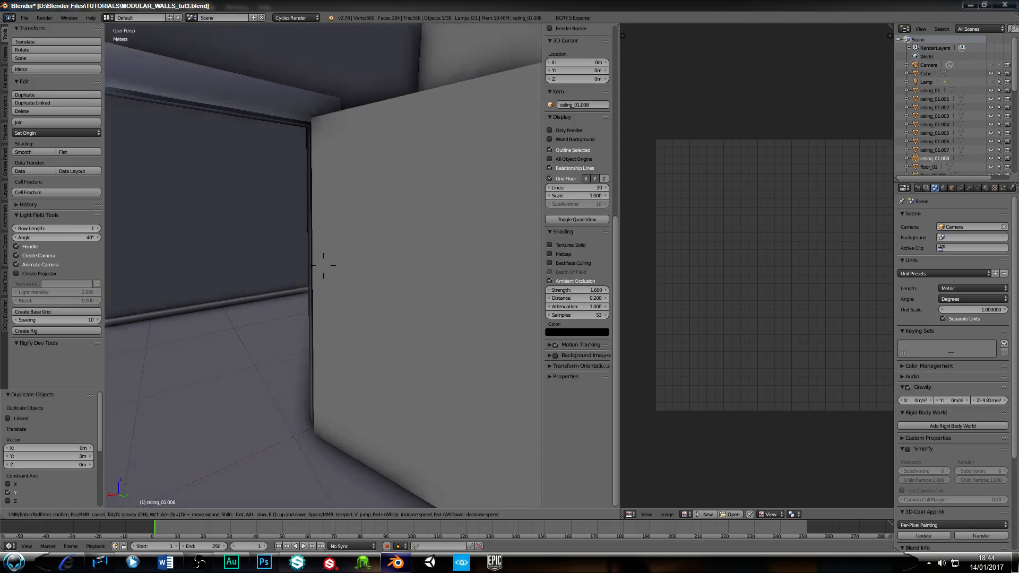
pyautogui.press('d')
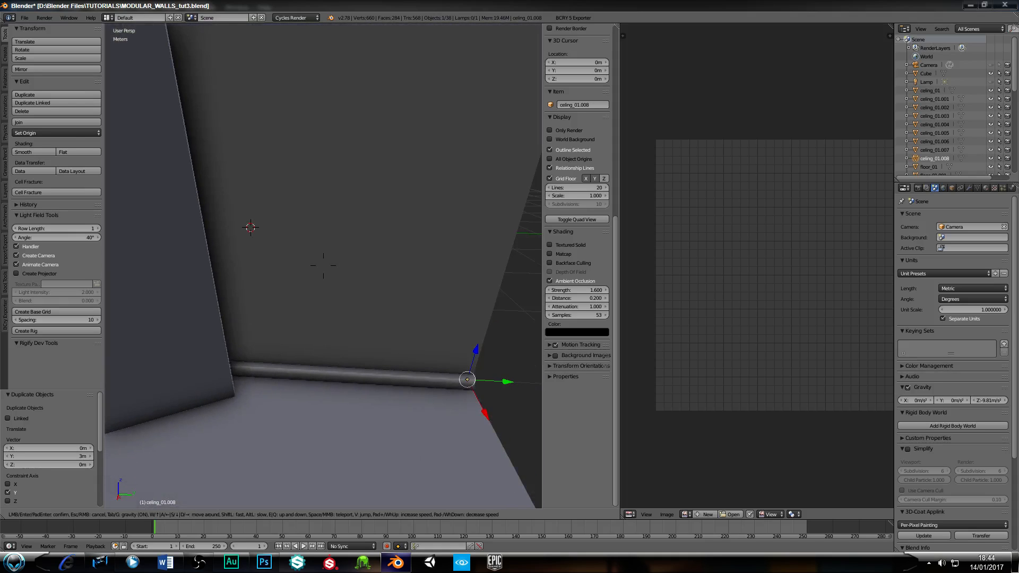
pyautogui.press('s')
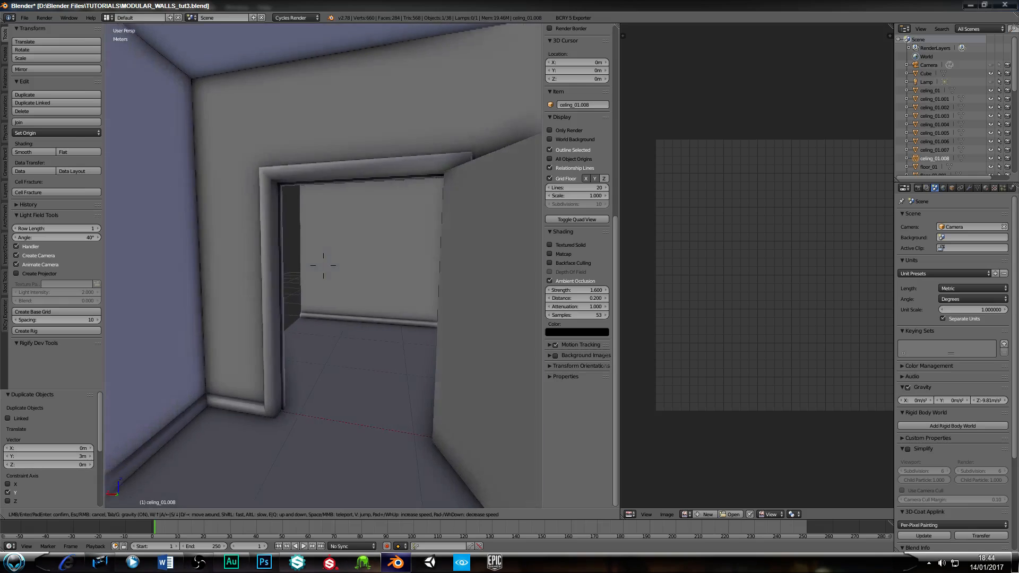
pyautogui.press('w')
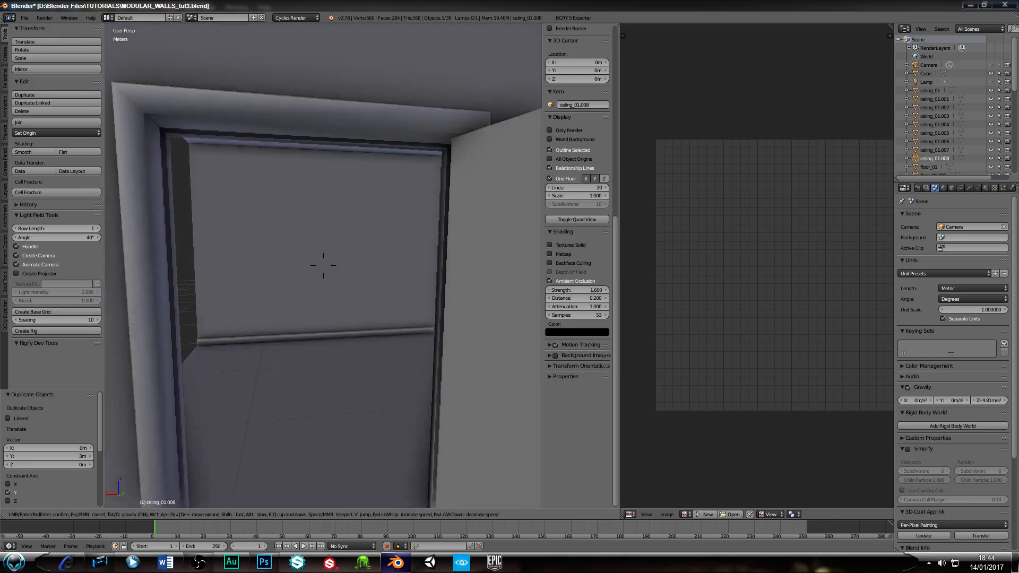
pyautogui.press('w')
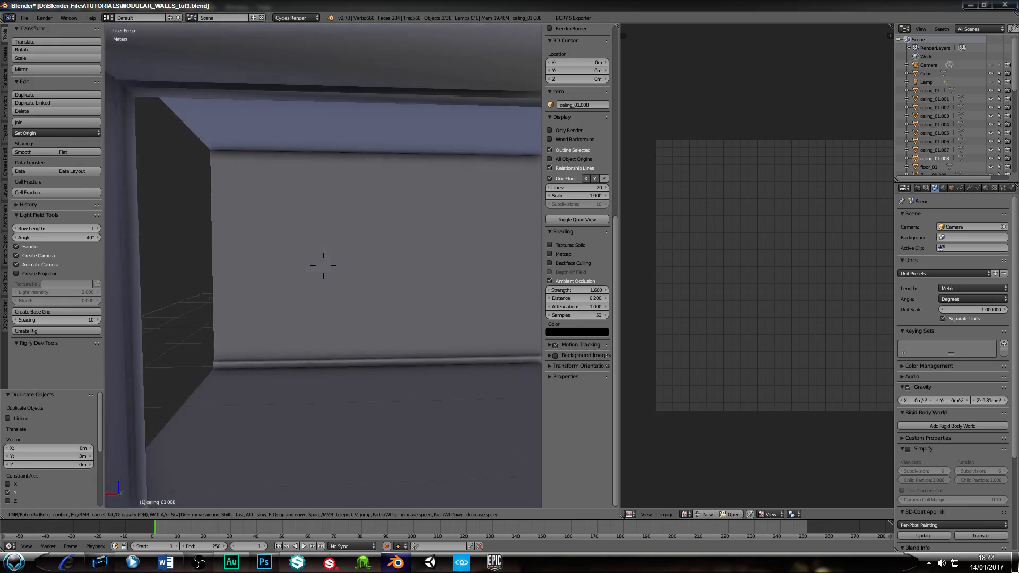
pyautogui.press('w')
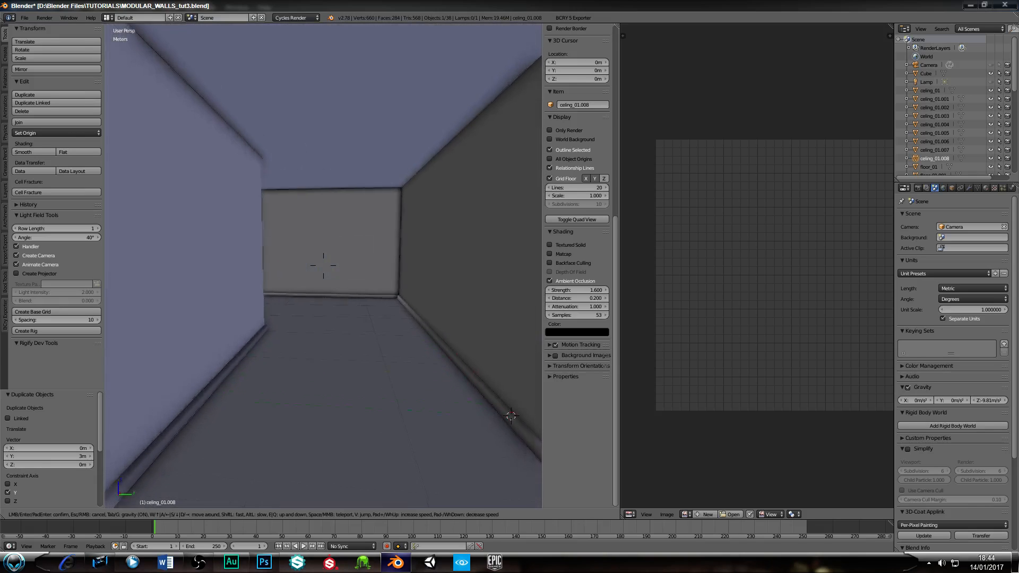
# Step: Walk to the corridor's corner, turn around and return past the window to the open end by the door
pyautogui.press('w')
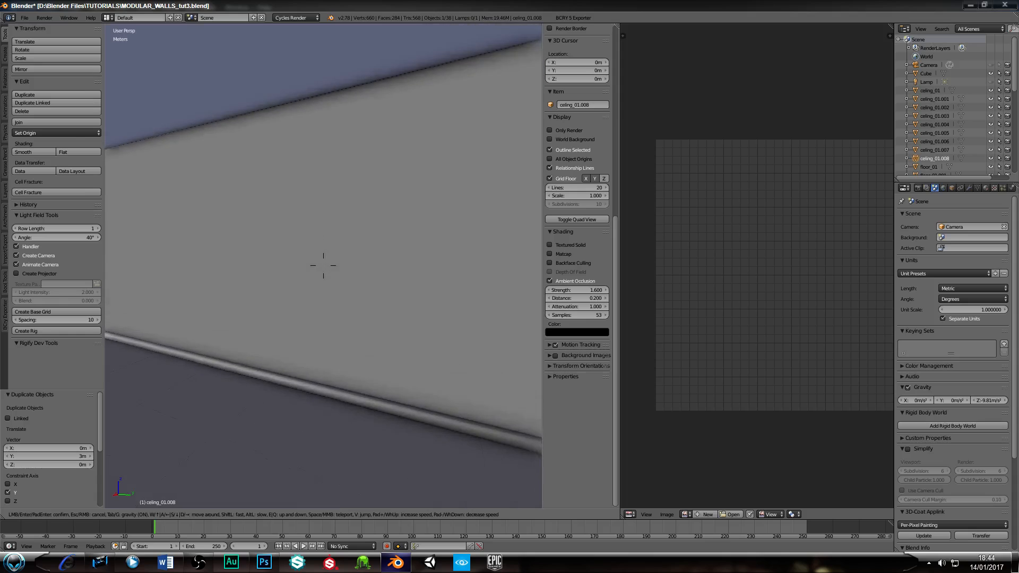
pyautogui.press('w')
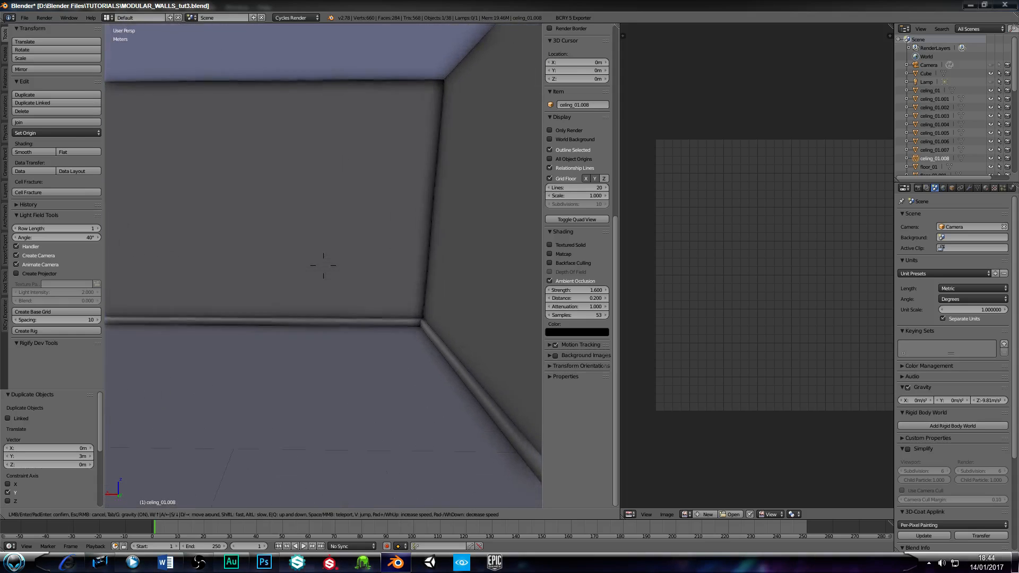
pyautogui.press('w')
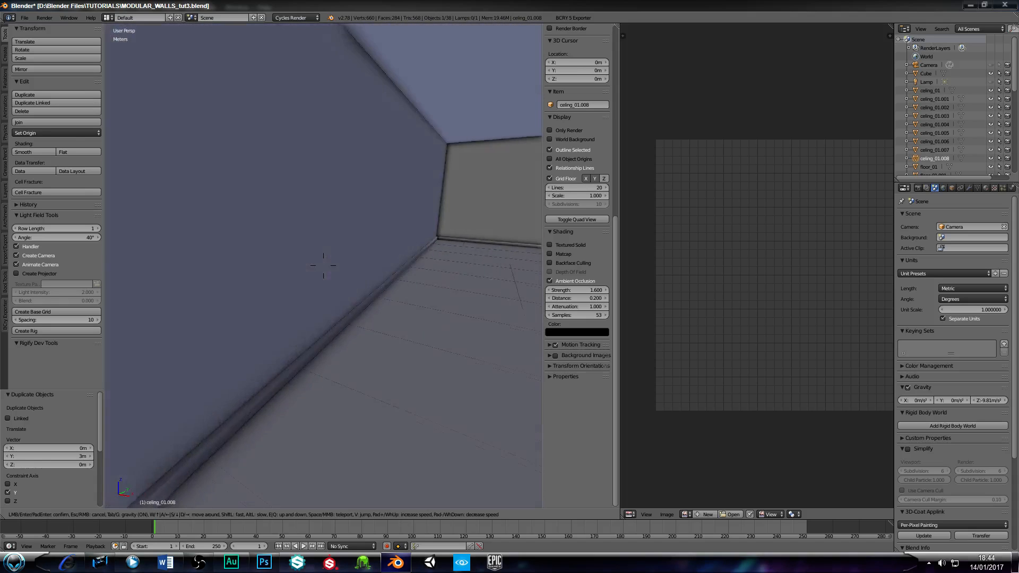
pyautogui.press('w')
pyautogui.press('w')
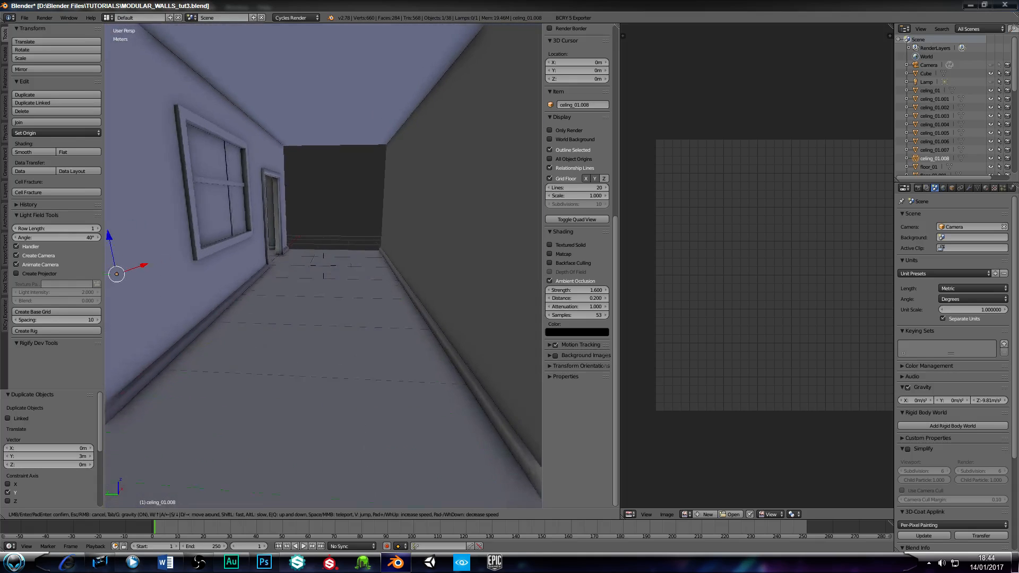
pyautogui.press('w')
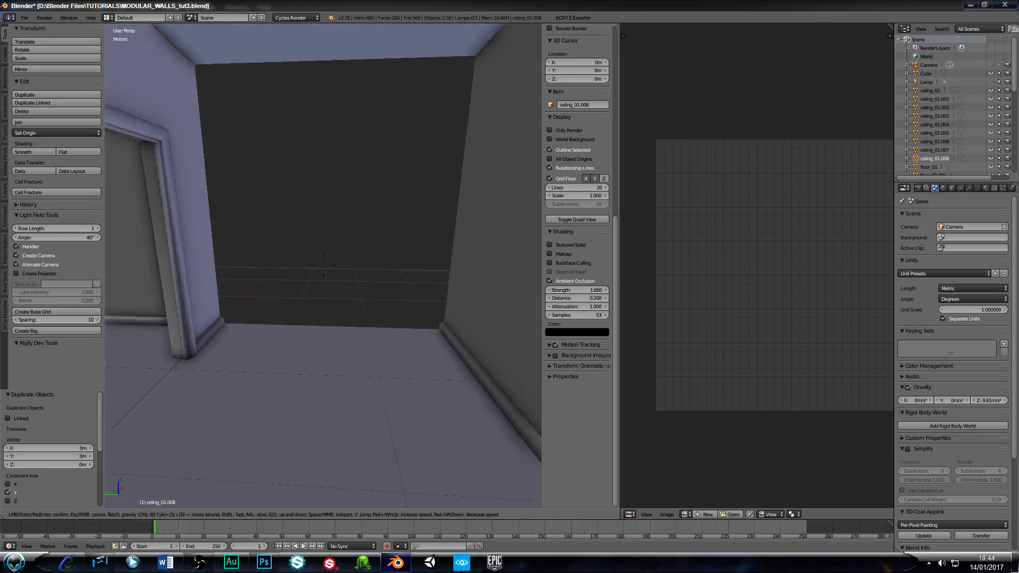
# Step: Walk back along the corridor and around its corner into the adjoining section, sidestep both ways, and leave walk navigation
pyautogui.press('w')
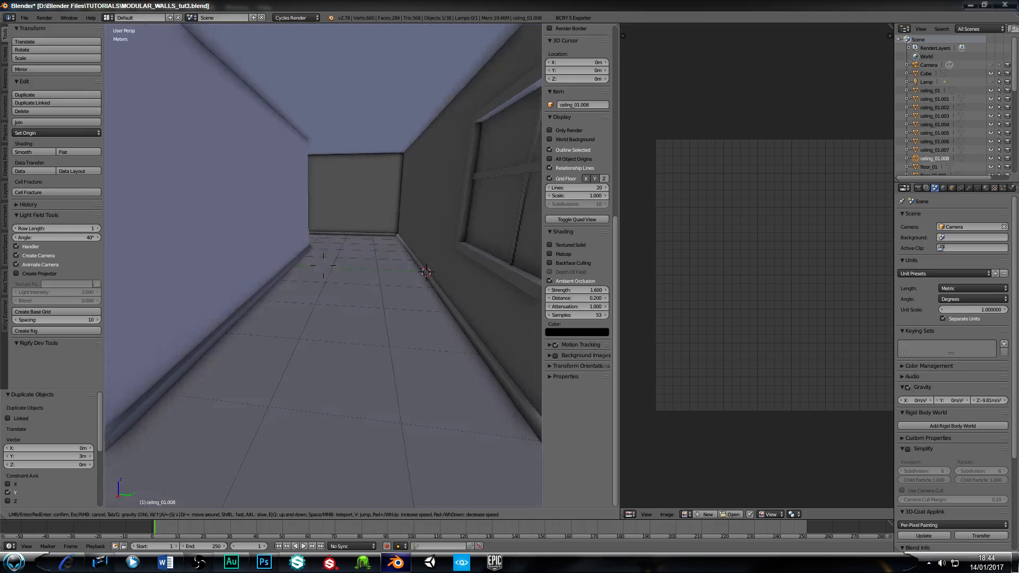
pyautogui.press('w')
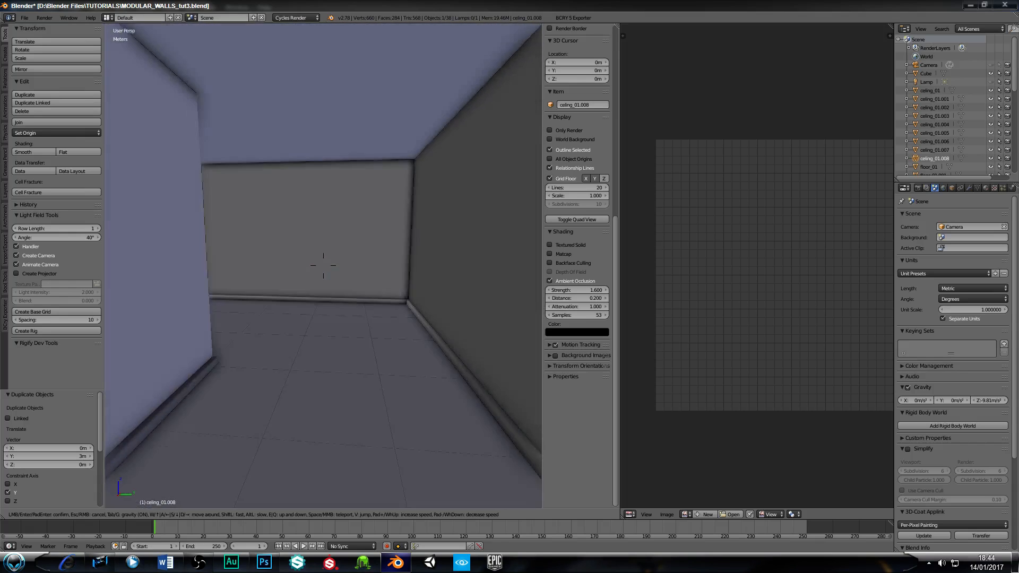
pyautogui.press('w')
pyautogui.press('w')
pyautogui.press('a')
pyautogui.press('d')
pyautogui.press('a')
pyautogui.press('d')
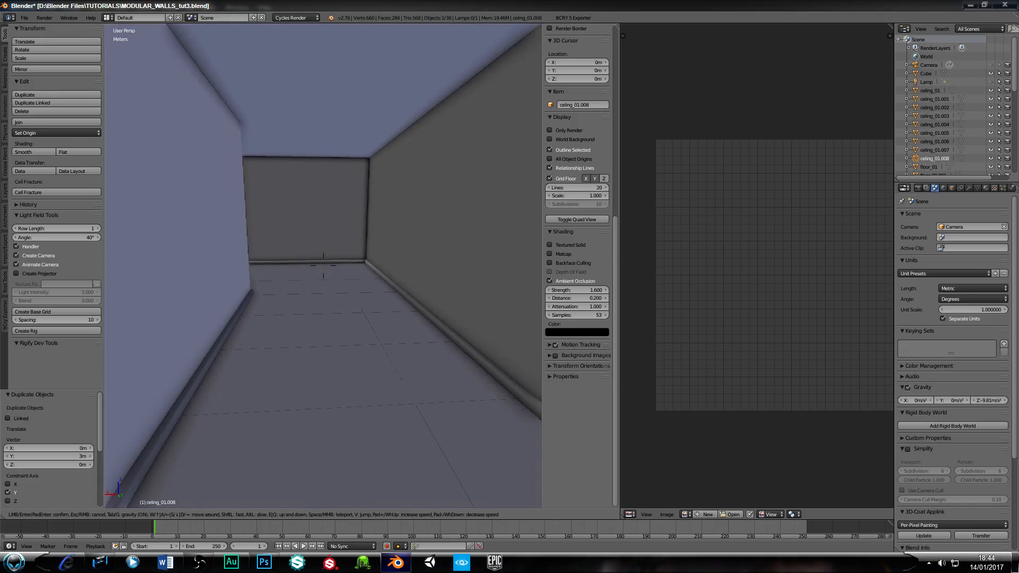
pyautogui.press('Escape')
# Step: Check the side room's ceiling tile and the corridor floor tile beside the door by briefly entering Edit Mode on each
pyautogui.moveTo(423, 227); pyautogui.dragTo(387, 234, button='middle')
pyautogui.scroll(-3, 360, 241)
pyautogui.scroll(2, 368, 289)
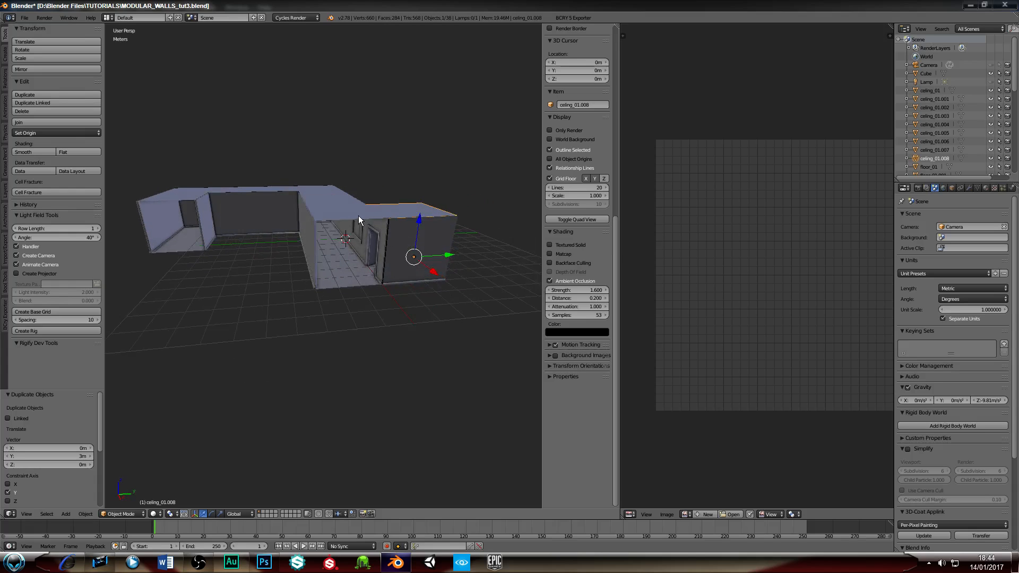
pyautogui.press('Tab')
pyautogui.press('Tab')
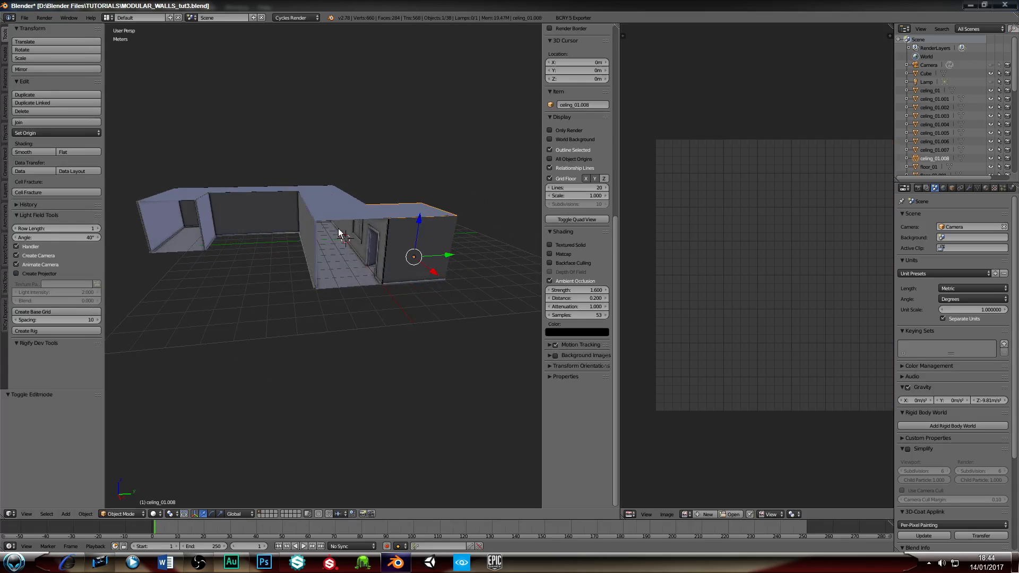
pyautogui.press('Tab')
pyautogui.press('Tab')
pyautogui.press('Tab')
pyautogui.press('Tab')
pyautogui.rightClick(354, 270)
pyautogui.press('Tab')
pyautogui.press('Tab')
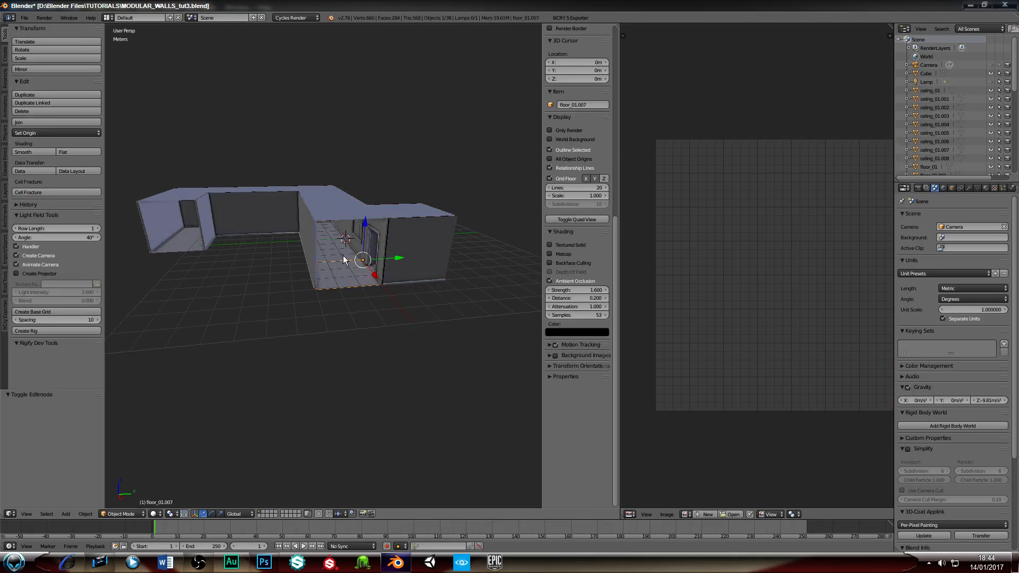
pyautogui.press('Tab')
pyautogui.press('Tab')
# Step: Examine the layout of the assembled corridor and side room from outside and from above
pyautogui.scroll(-5, 342, 253)
pyautogui.moveTo(324, 277)
pyautogui.mouseDown(button='middle')
pyautogui.moveTo(292, 303)
pyautogui.moveTo(333, 296)
pyautogui.moveTo(317, 285)
pyautogui.moveTo(329, 286)
pyautogui.moveTo(311, 289)
pyautogui.moveTo(330, 336)
pyautogui.moveTo(325, 376)
pyautogui.moveTo(304, 277)
pyautogui.mouseUp(button='middle')
pyautogui.scroll(5, 317, 286)
pyautogui.scroll(-4, 339, 318)
pyautogui.rightClick(341, 283)
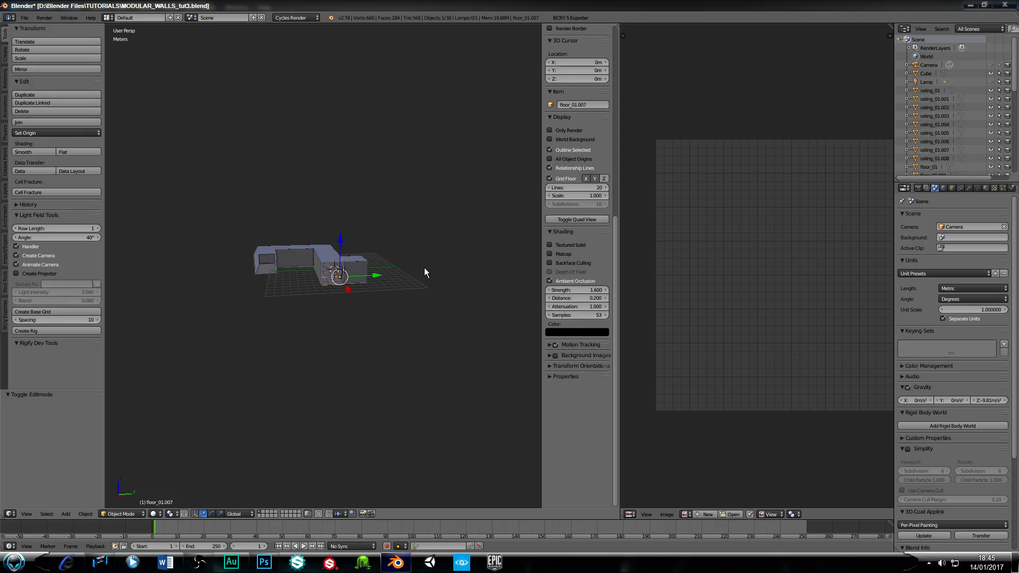
pyautogui.moveTo(260, 279); pyautogui.dragTo(279, 237, button='middle')
pyautogui.scroll(4, 358, 308)
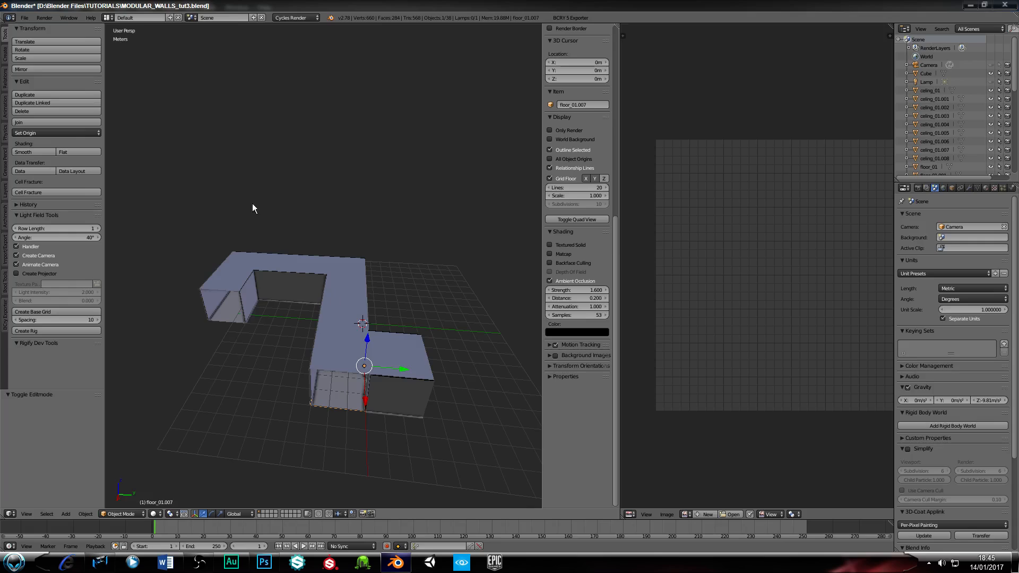